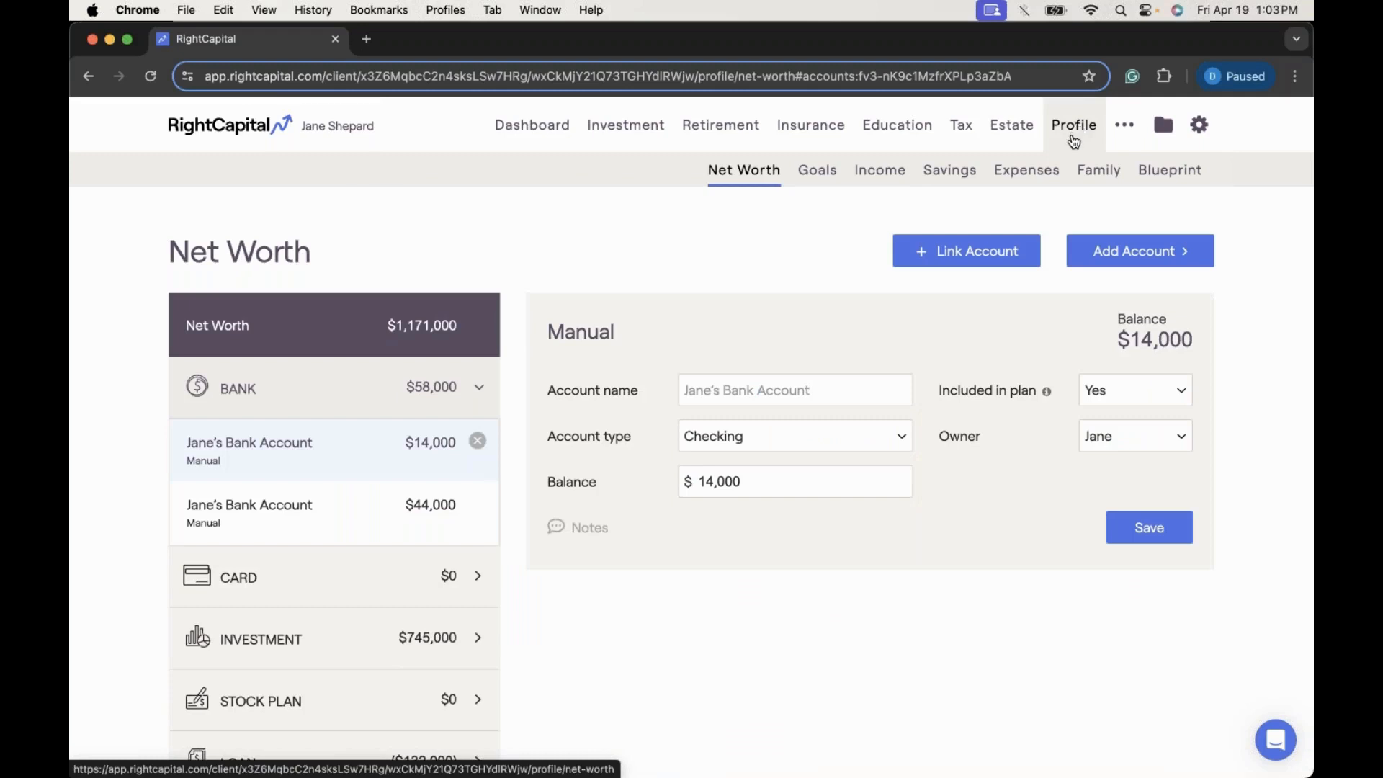
Step: Open the client profile's Blueprint and review the net worth map of bank accounts, investments, home and mortgage
left_click(1169, 172)
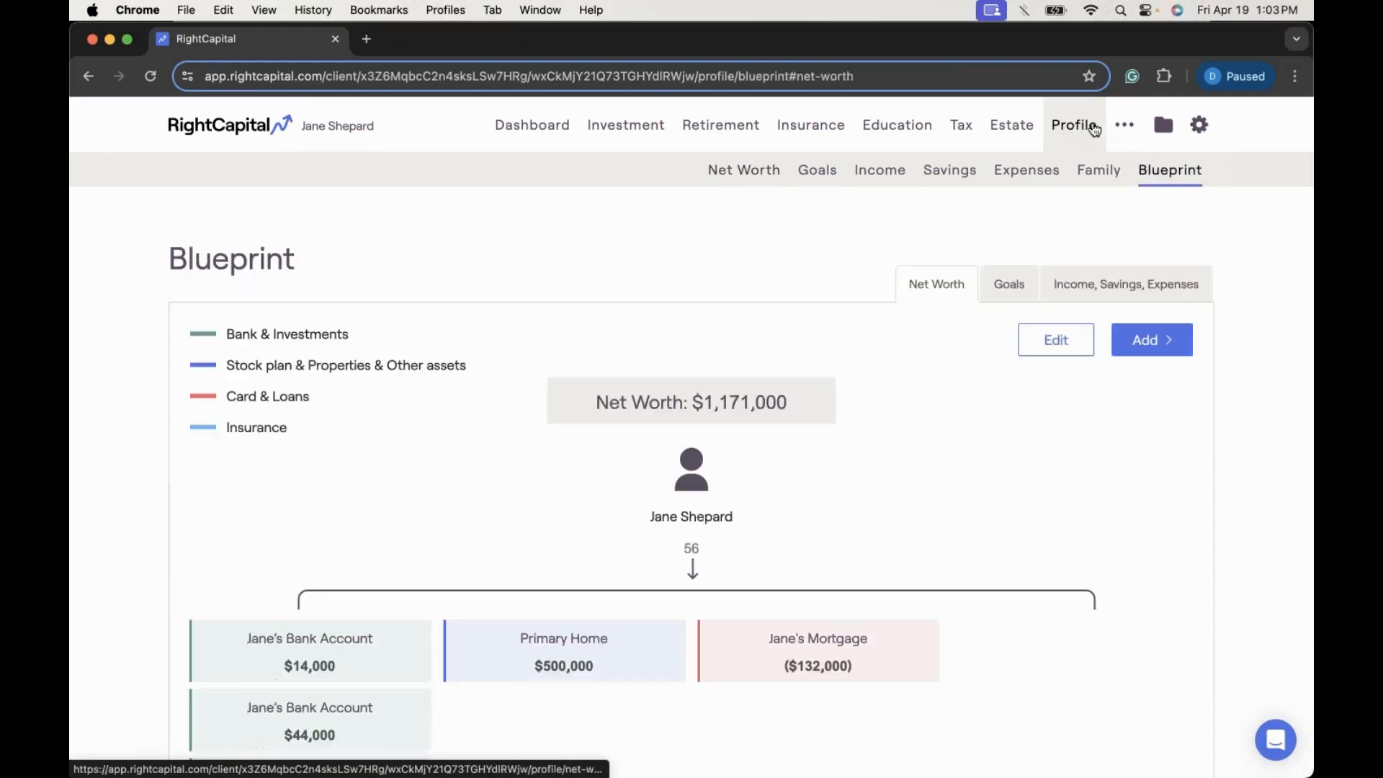
scroll(932, 466, "down", 3)
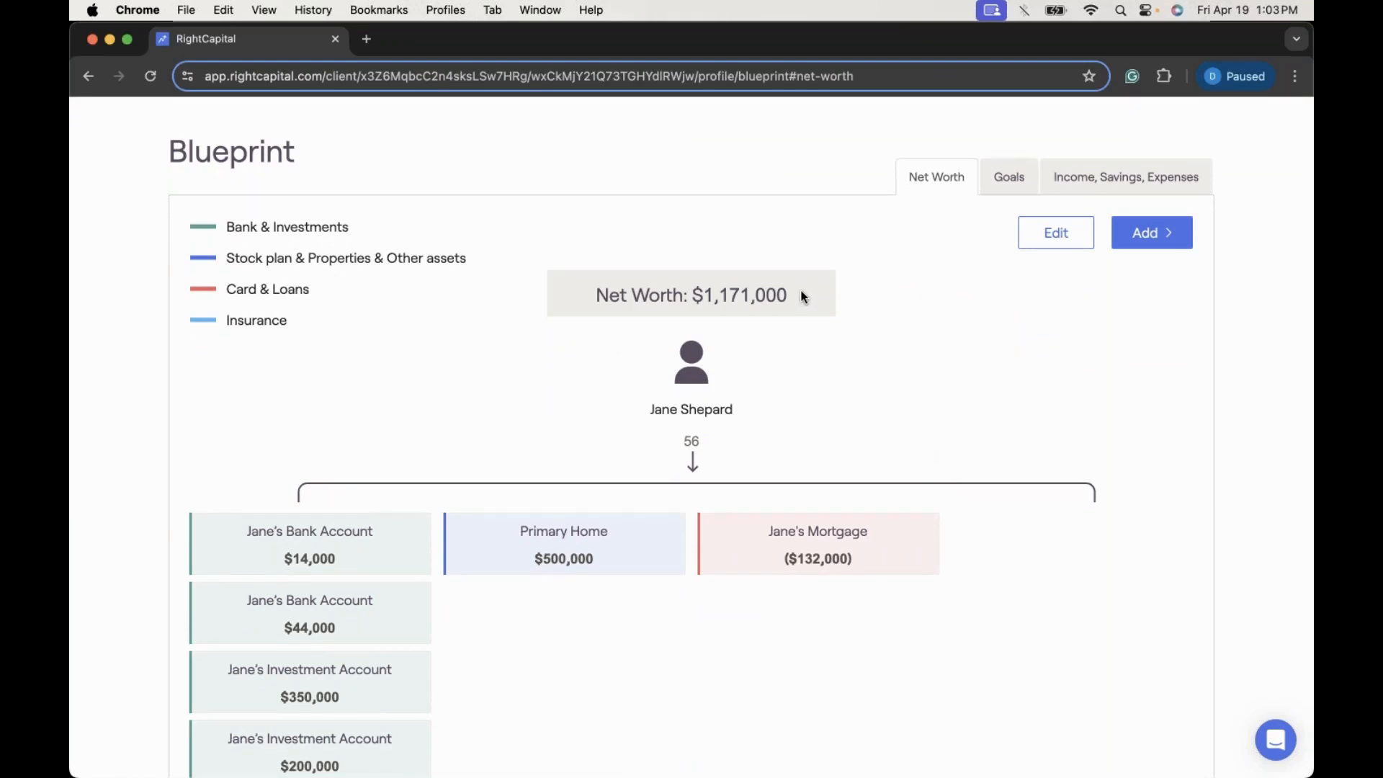
scroll(804, 296, "down", 3)
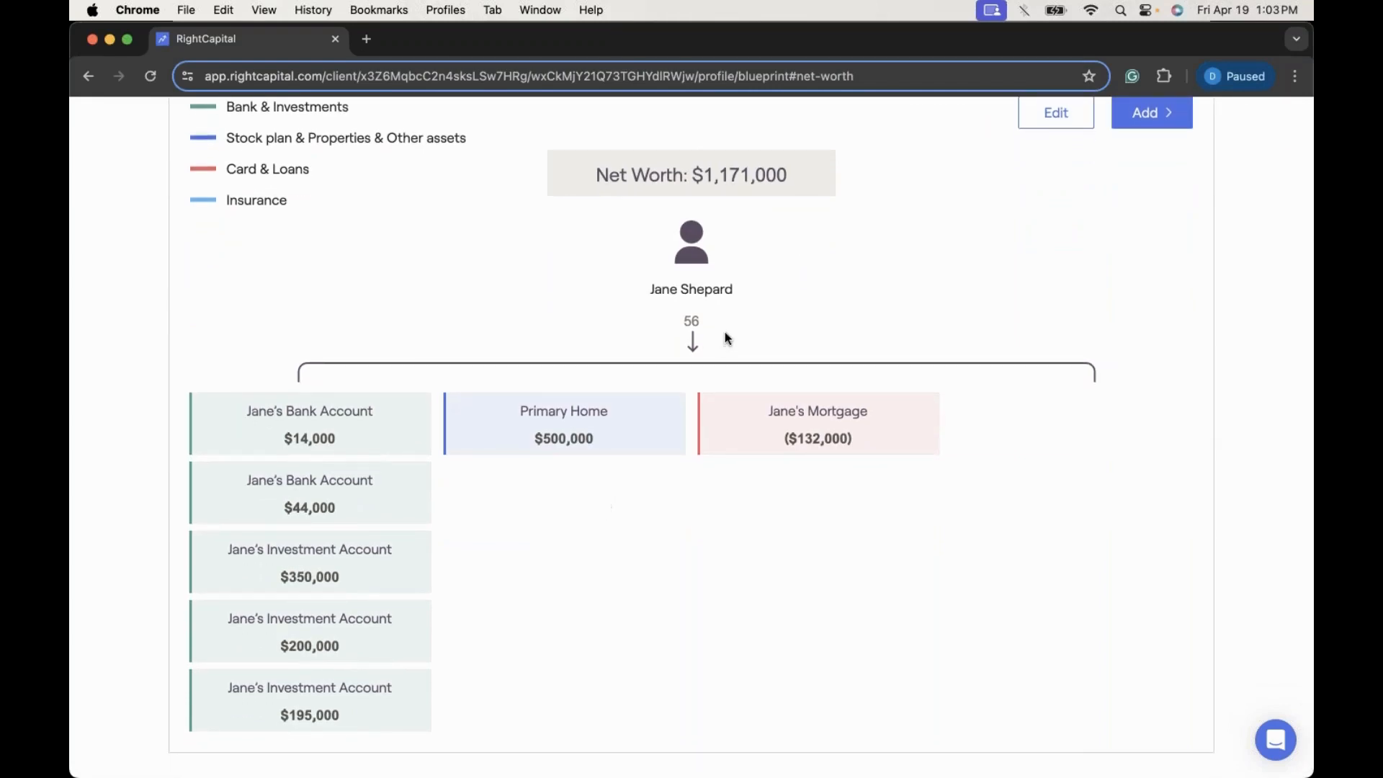
scroll(725, 333, "up", 4)
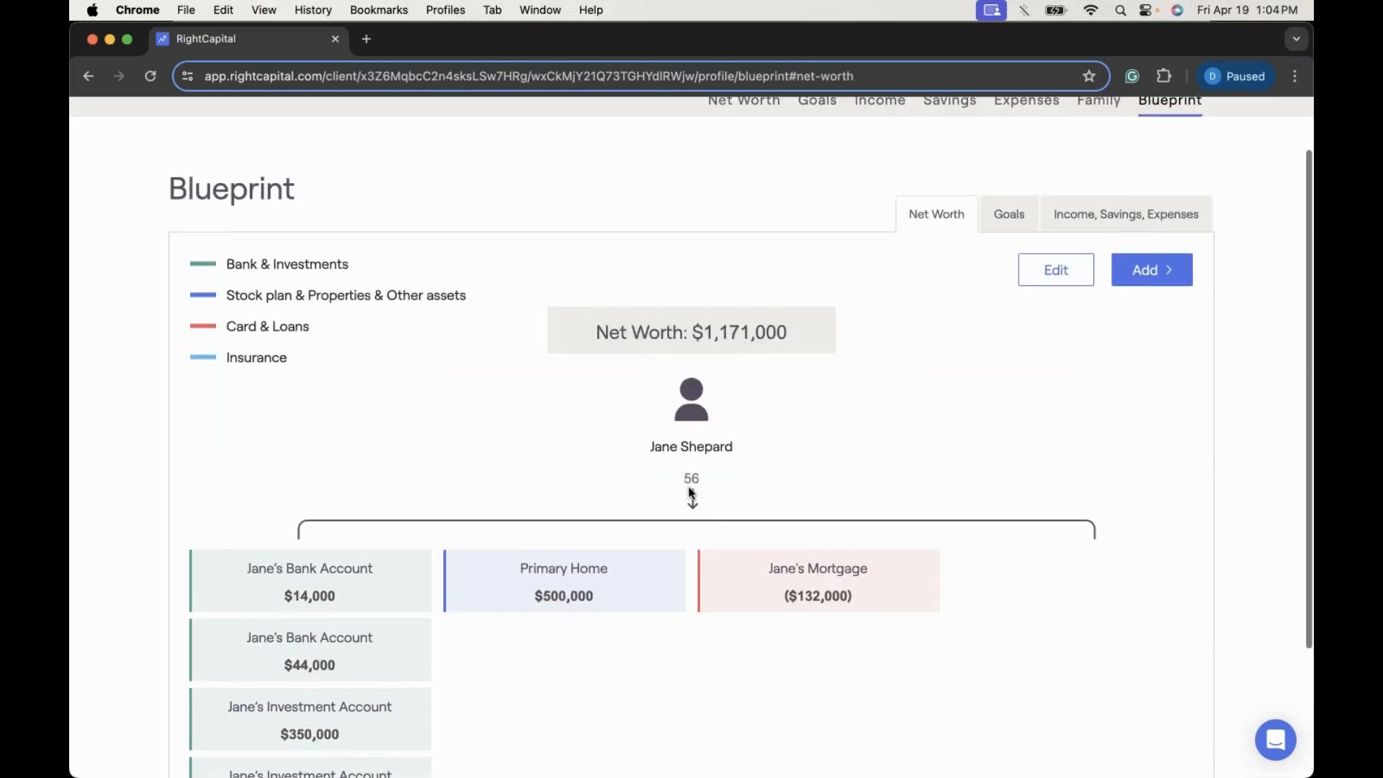
scroll(911, 365, "up", 2)
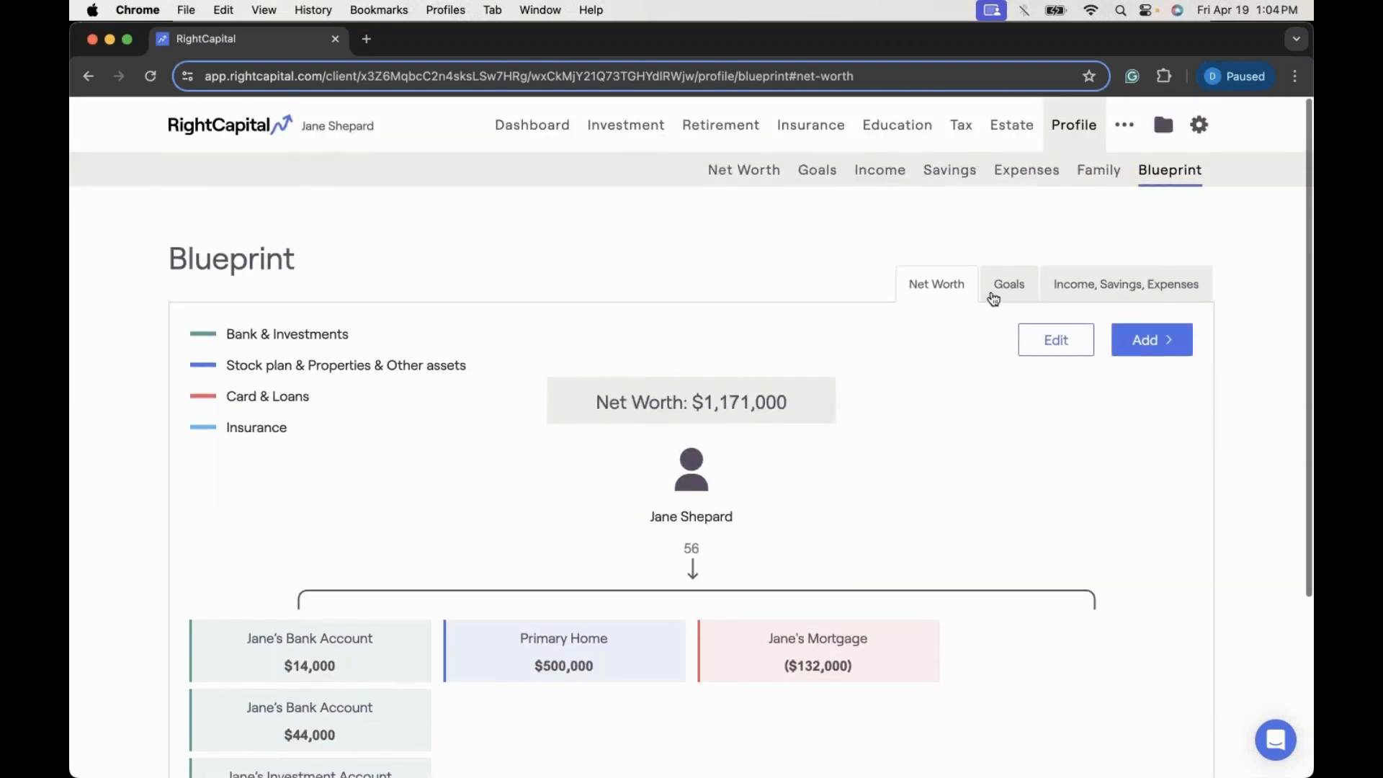
Step: Show the Blueprint's Goals timeline and examine the retirement, vacation and car goals by year
left_click(995, 296)
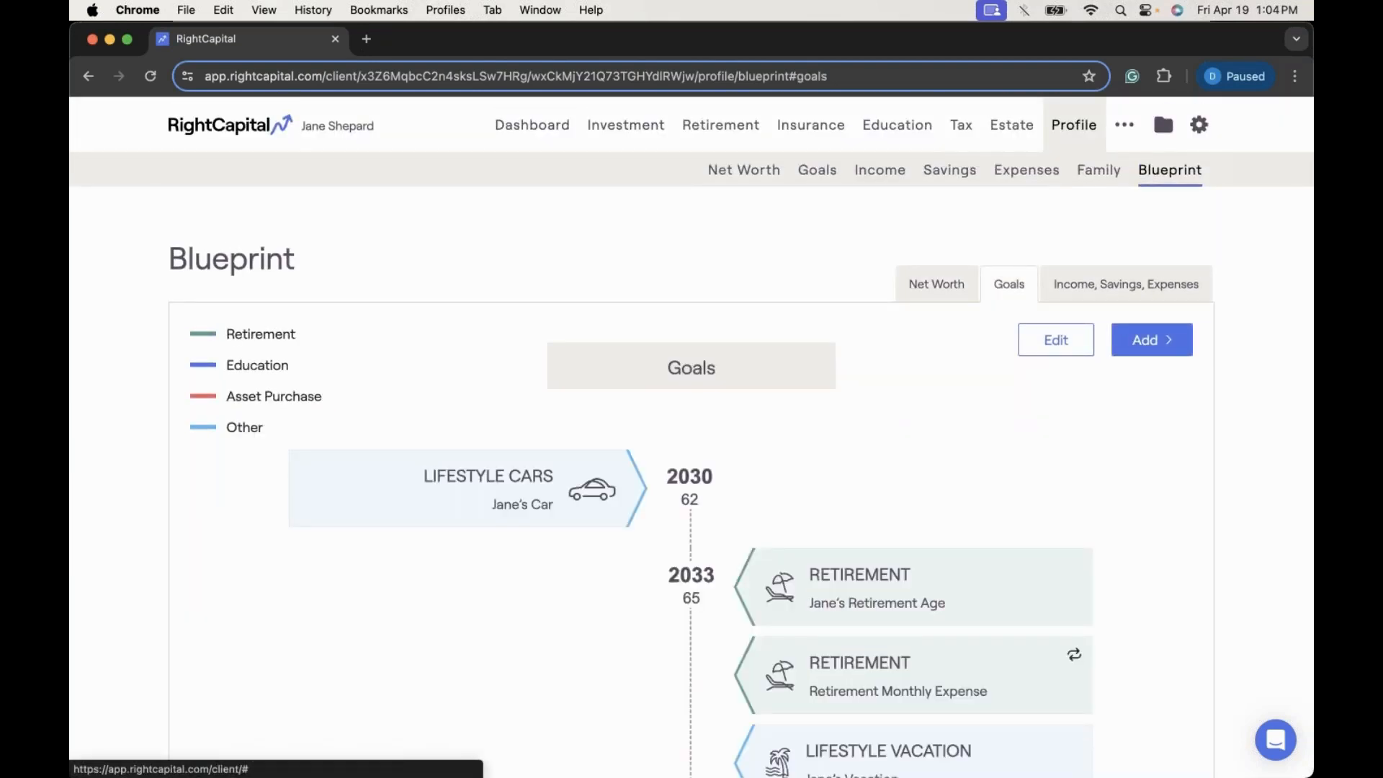
scroll(966, 308, "down", 2)
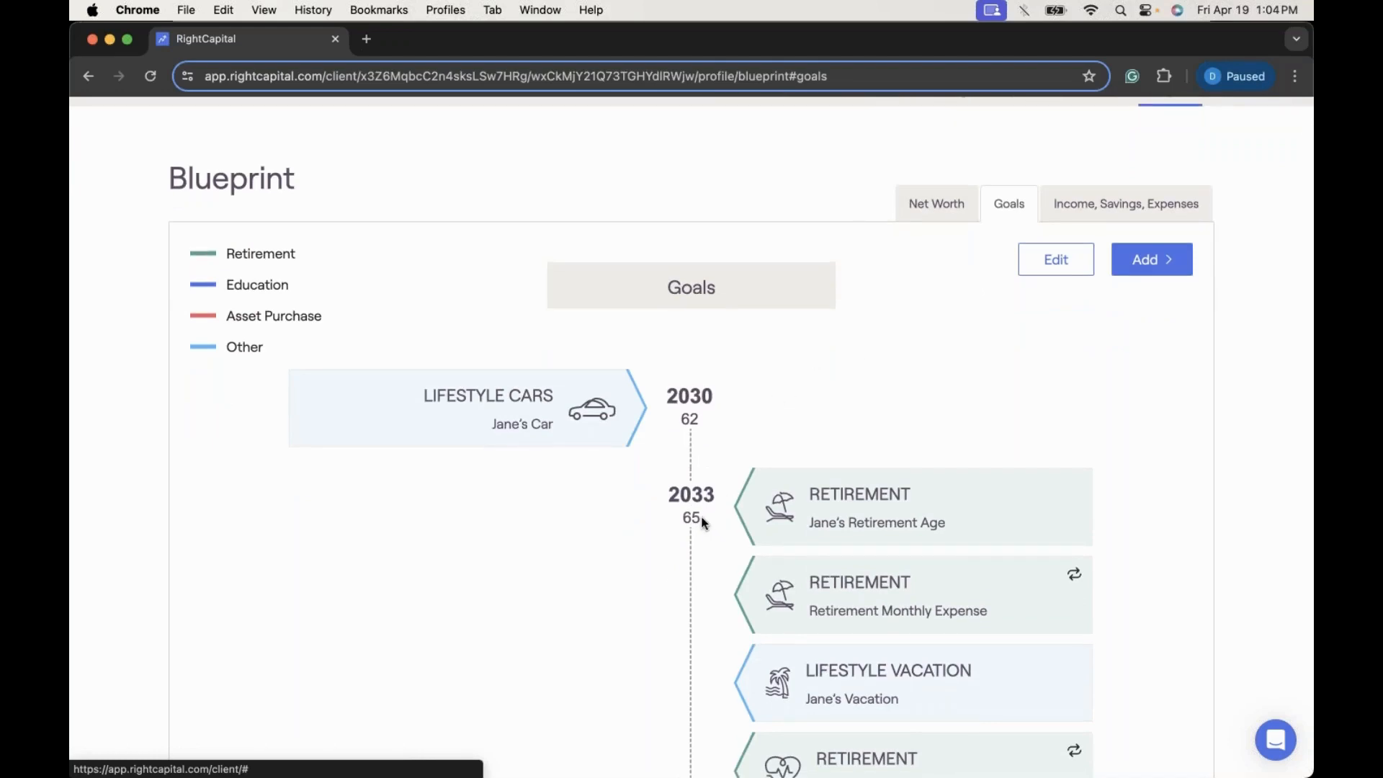
left_click_drag(696, 518, 680, 518)
left_click(646, 531)
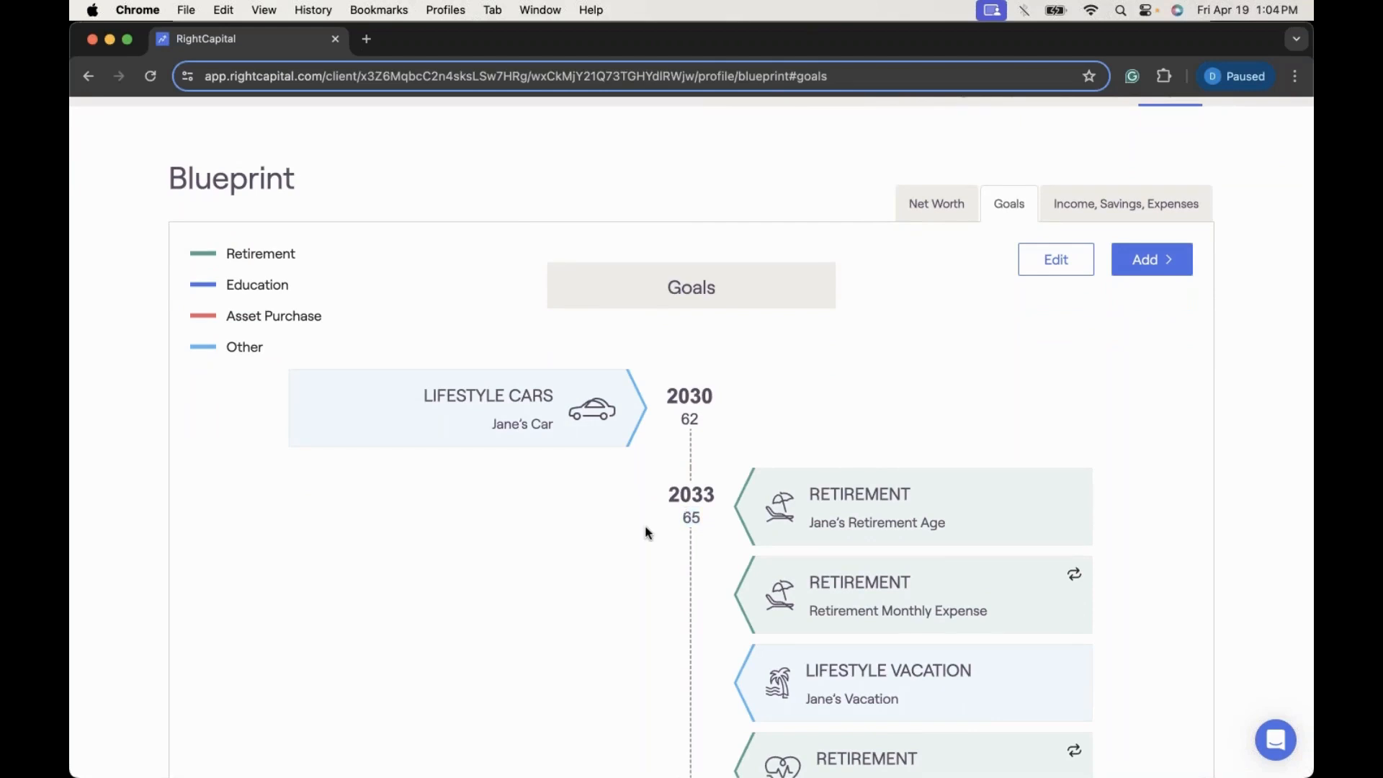
scroll(647, 534, "down", 1)
scroll(646, 533, "down", 2)
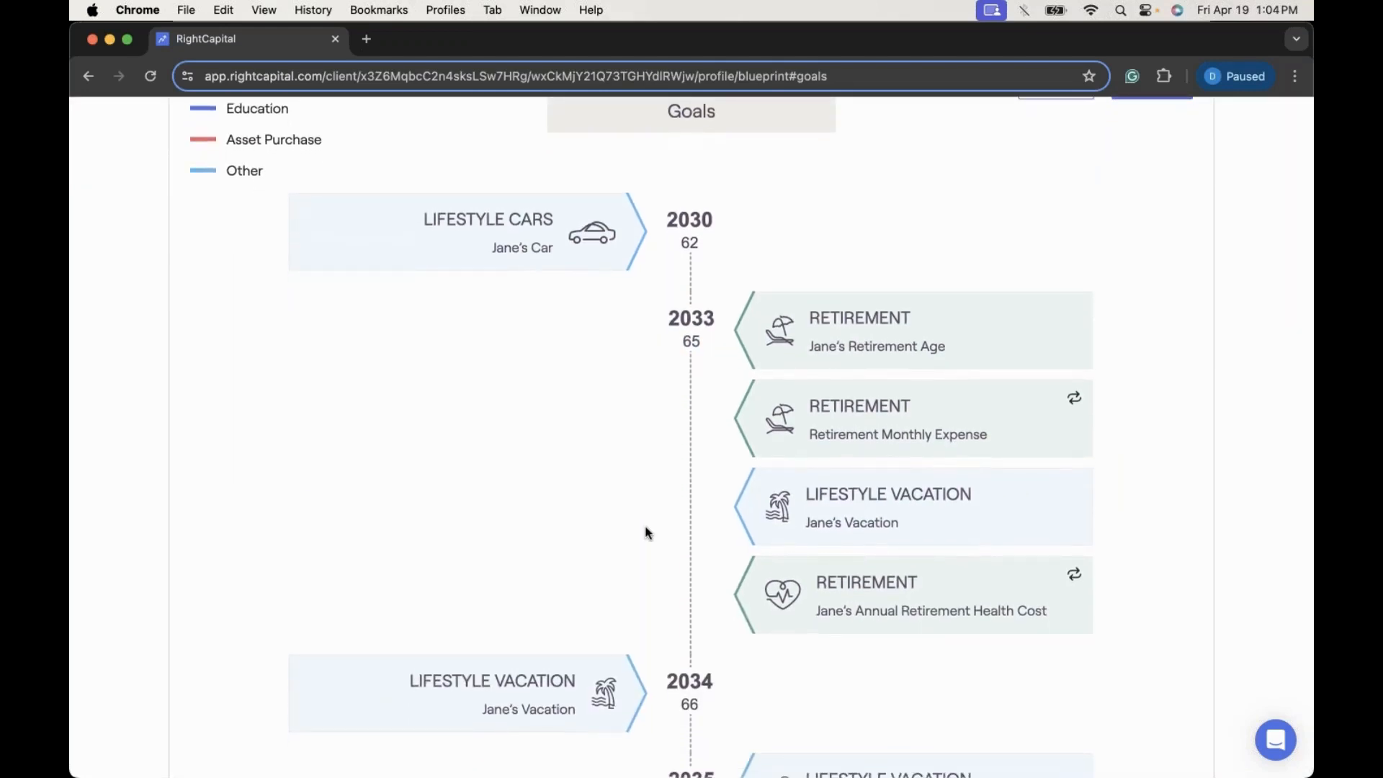
scroll(646, 533, "down", 1)
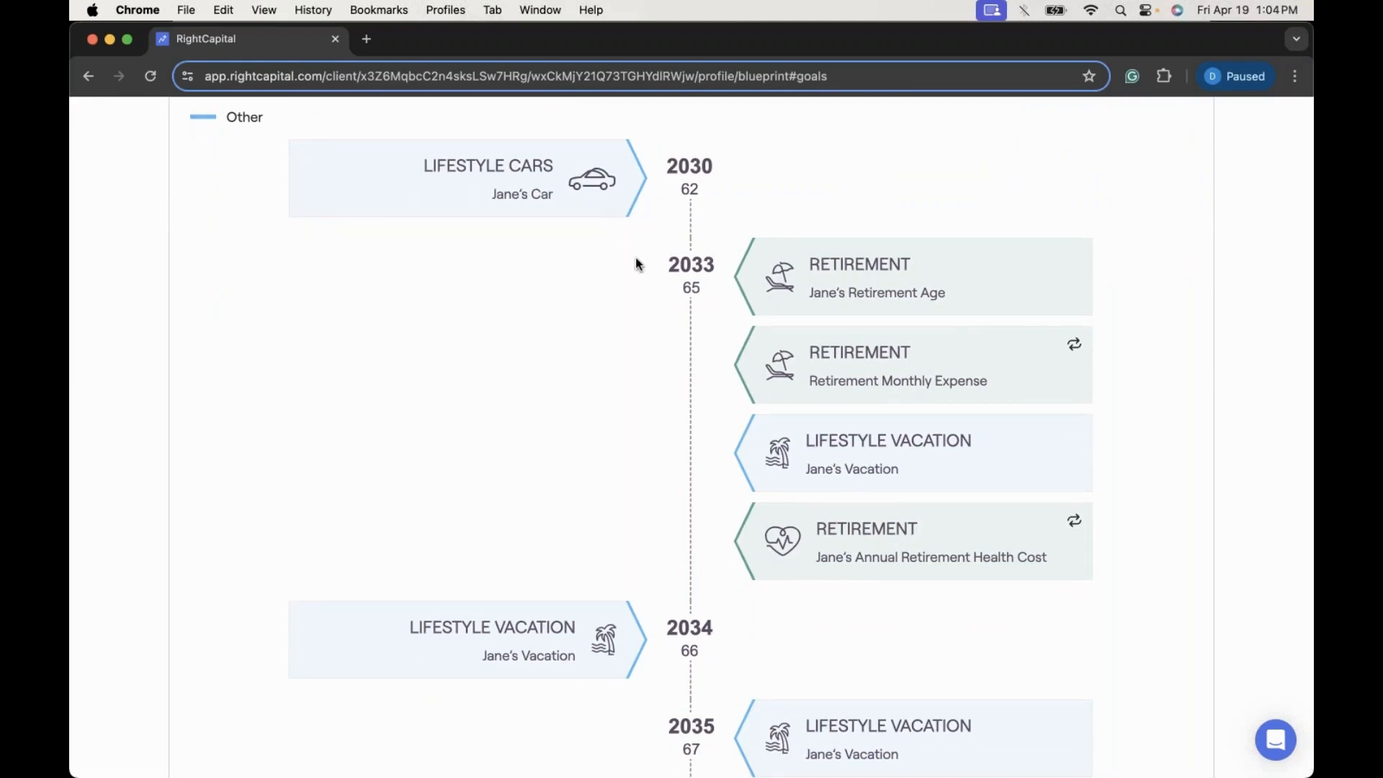
scroll(637, 265, "down", 1)
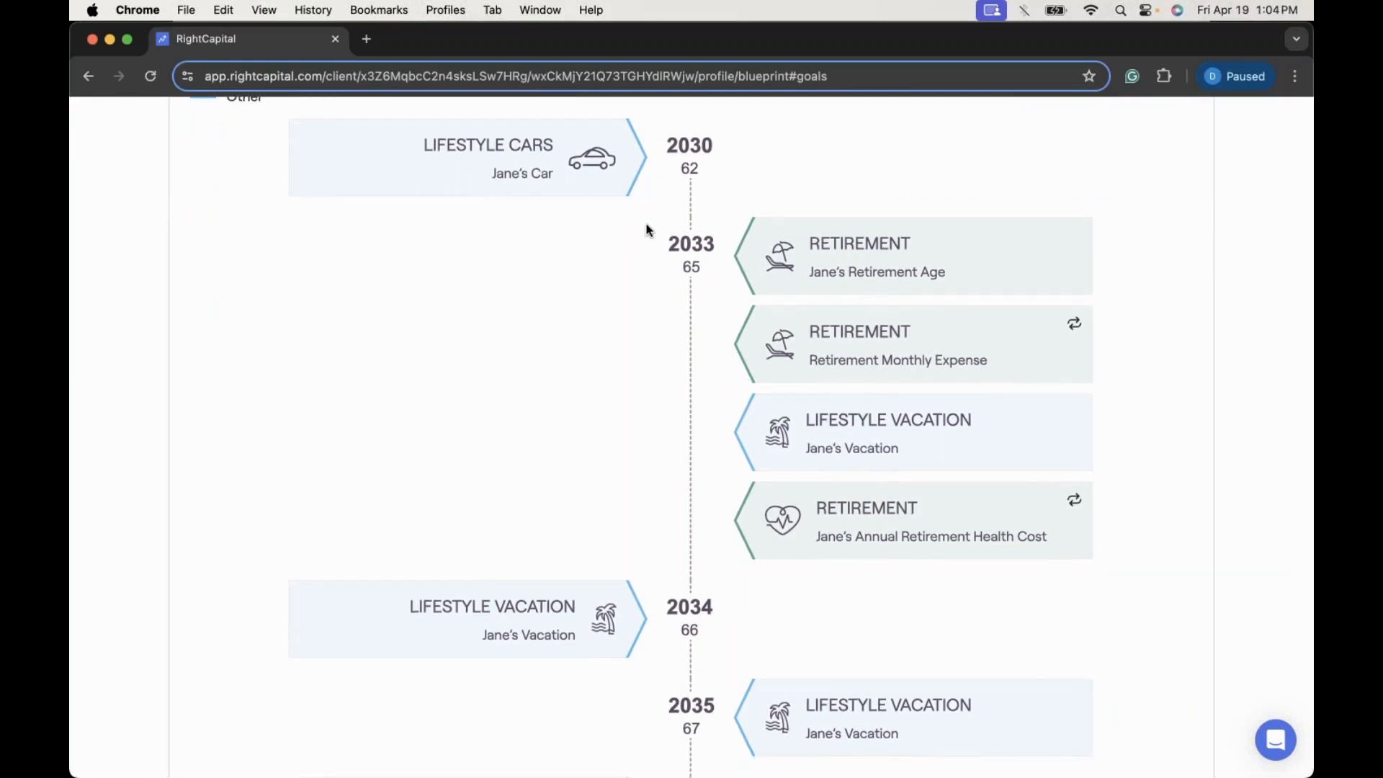
scroll(647, 230, "down", 6)
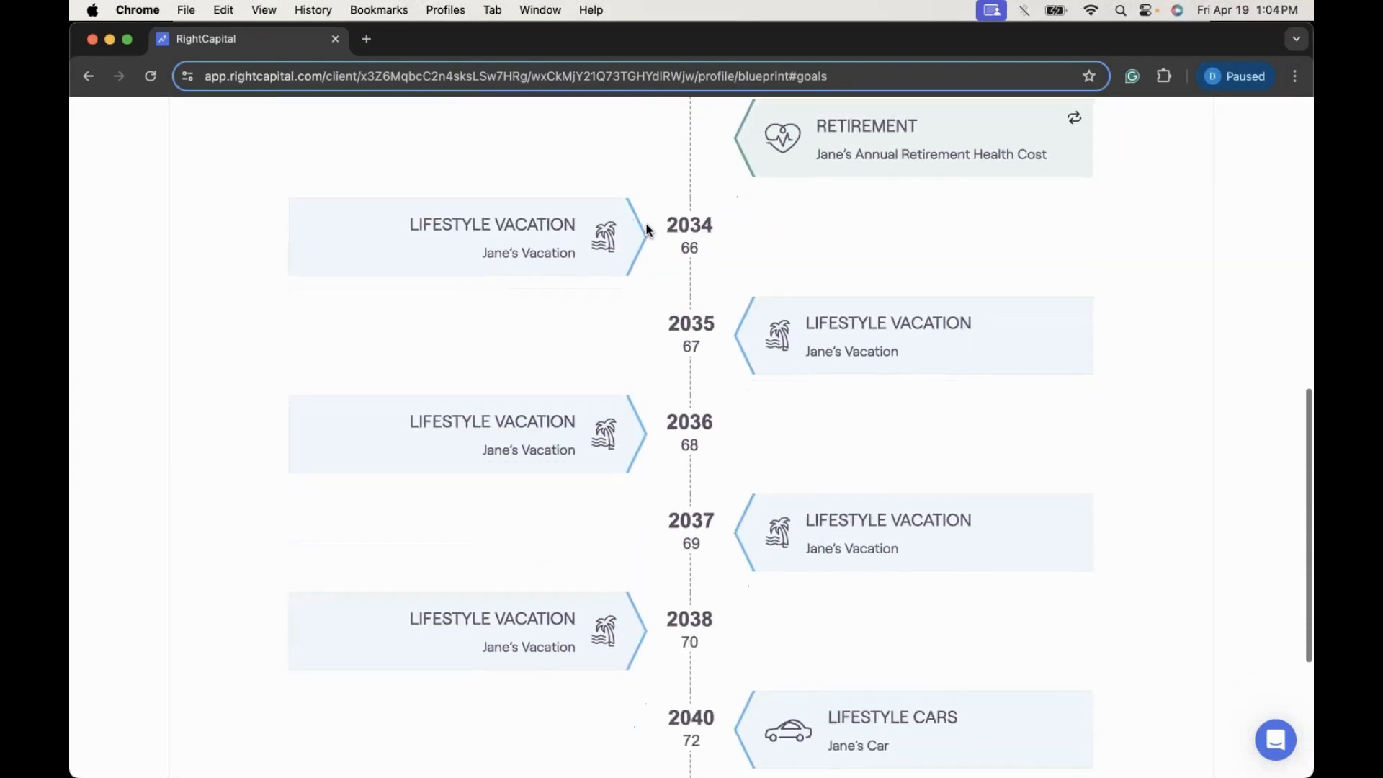
Step: Inspect the settings of the 2034 Lifestyle Vacation goal without saving changes, and review the remaining goals through 2057
left_click(624, 252)
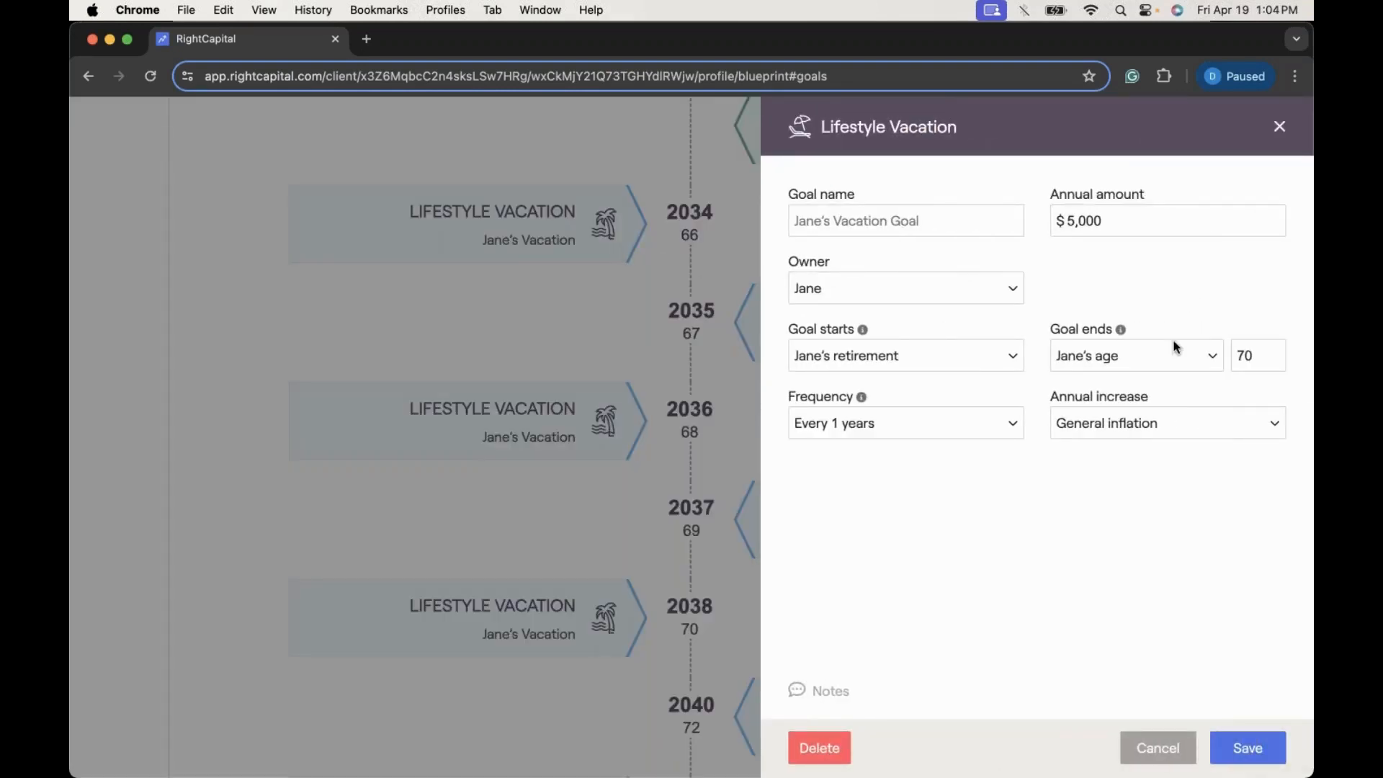
left_click(1156, 746)
scroll(918, 525, "up", 4)
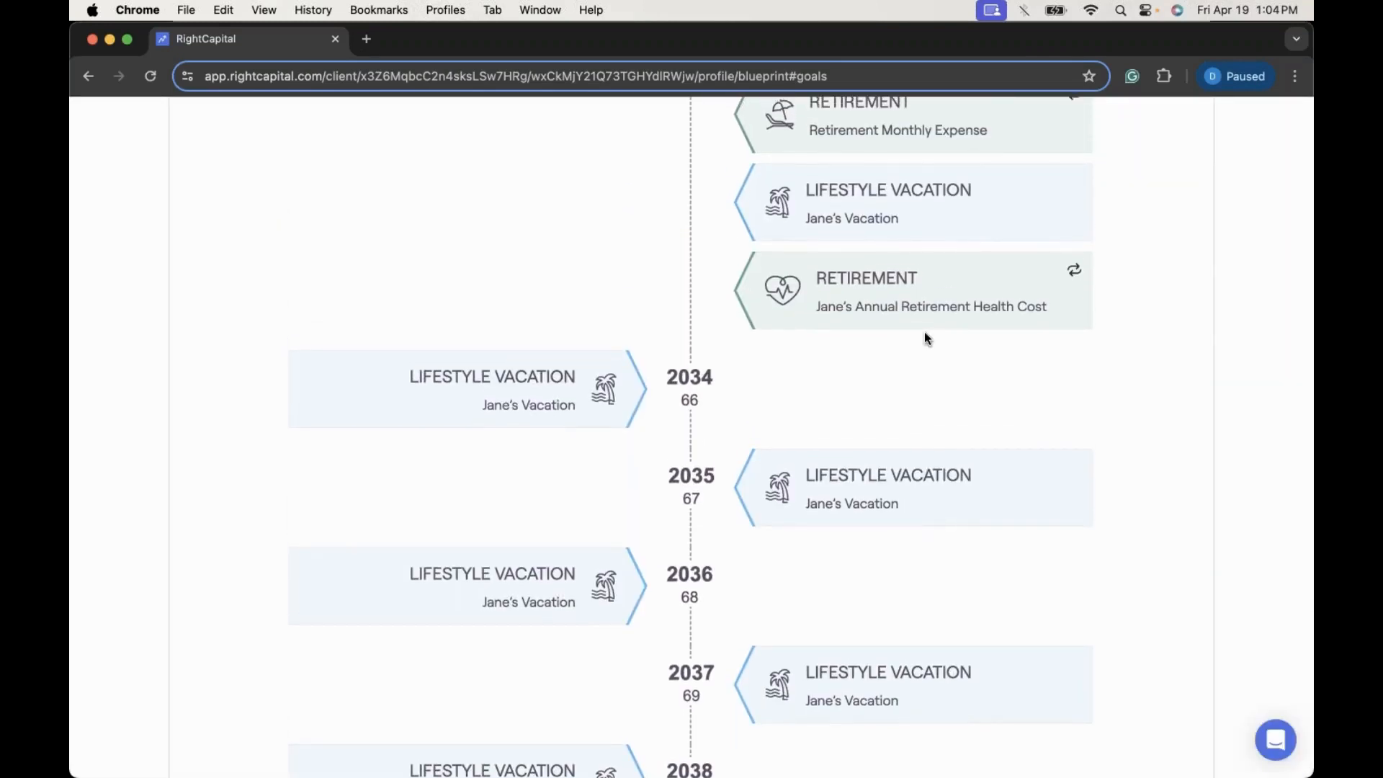
scroll(926, 339, "down", 6)
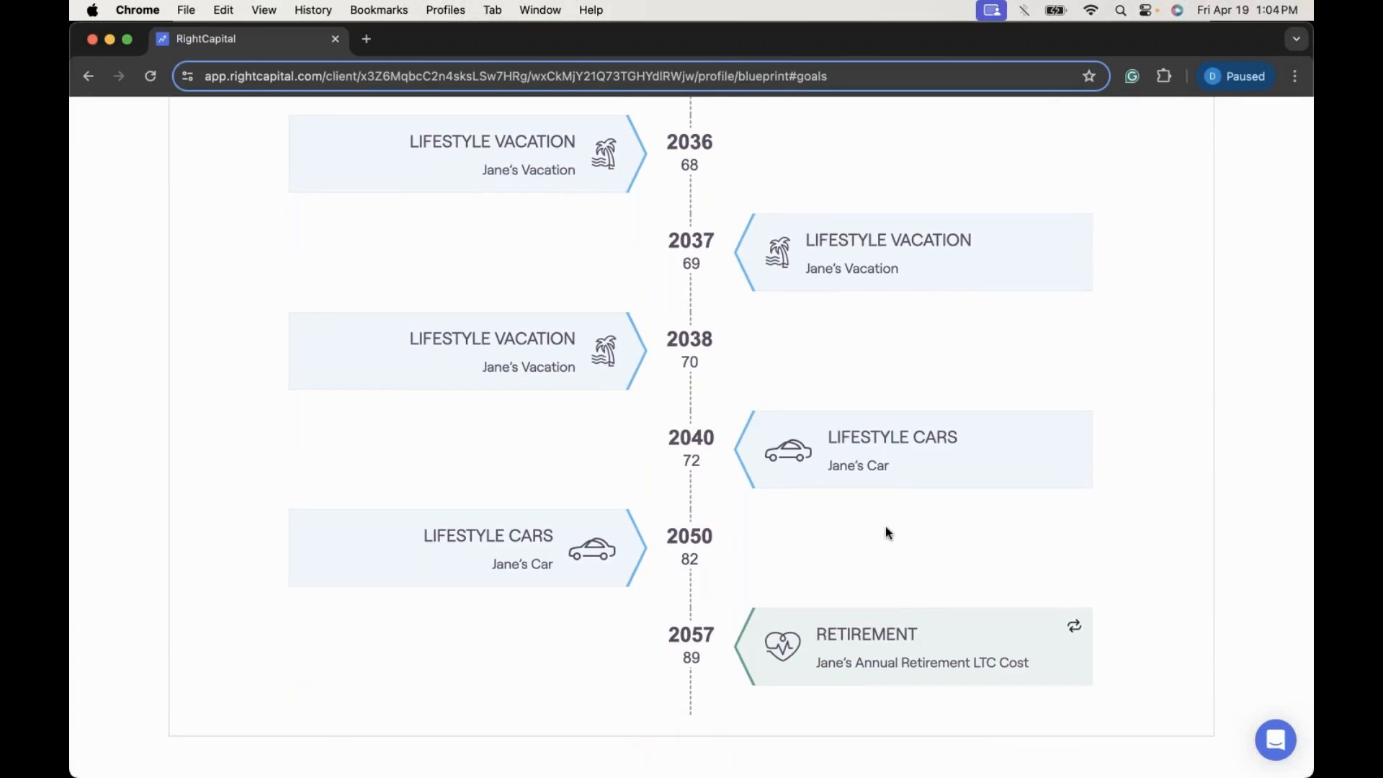
scroll(885, 526, "up", 14)
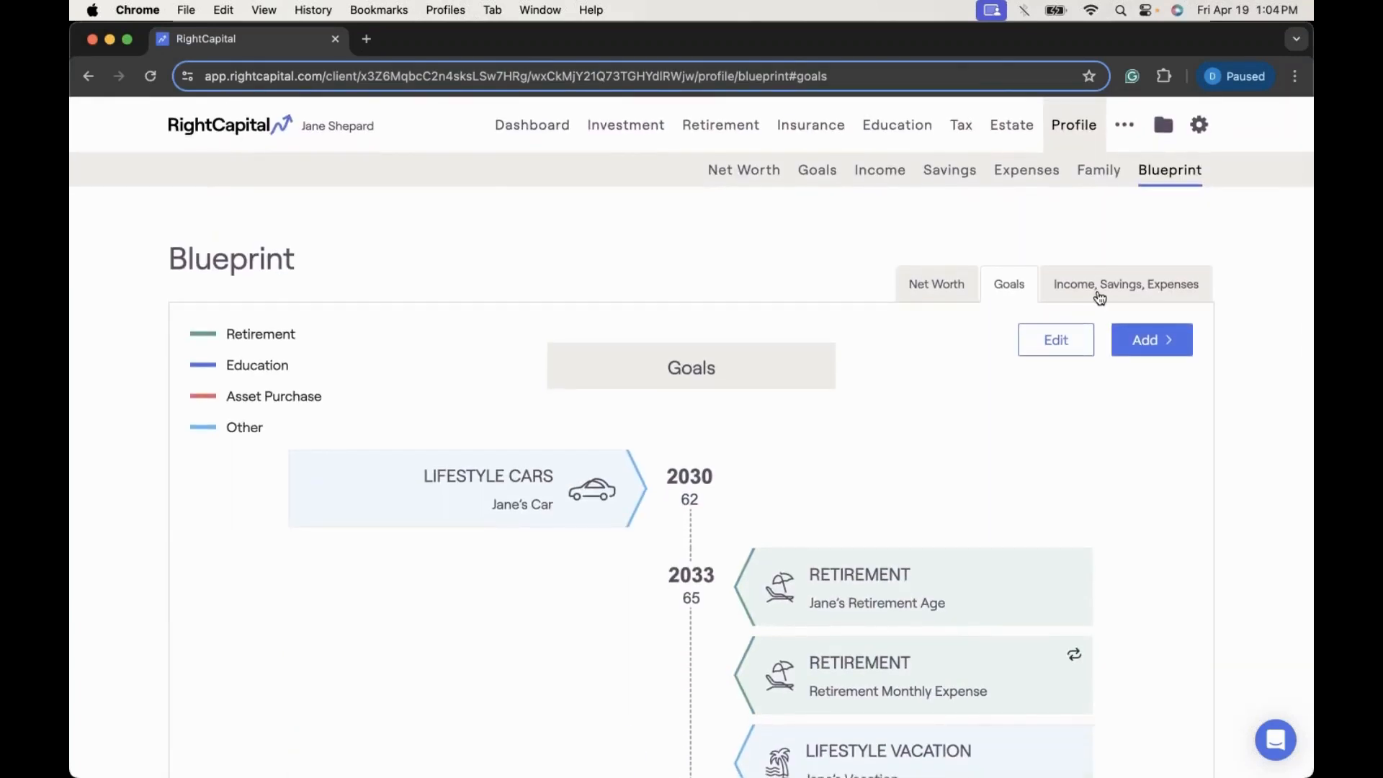
Step: Show the Blueprint's Income, Savings, Expenses map and review its entries
left_click(1096, 296)
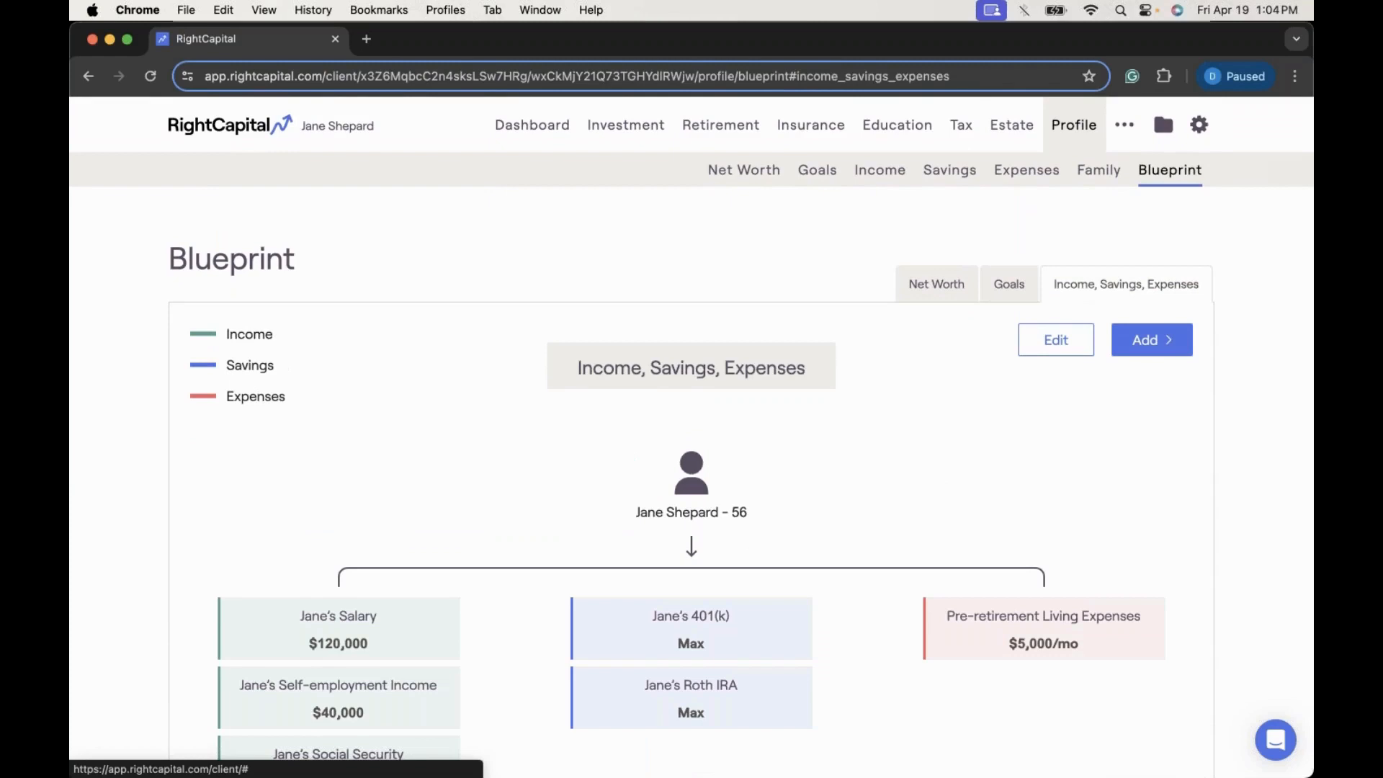
scroll(874, 534, "down", 2)
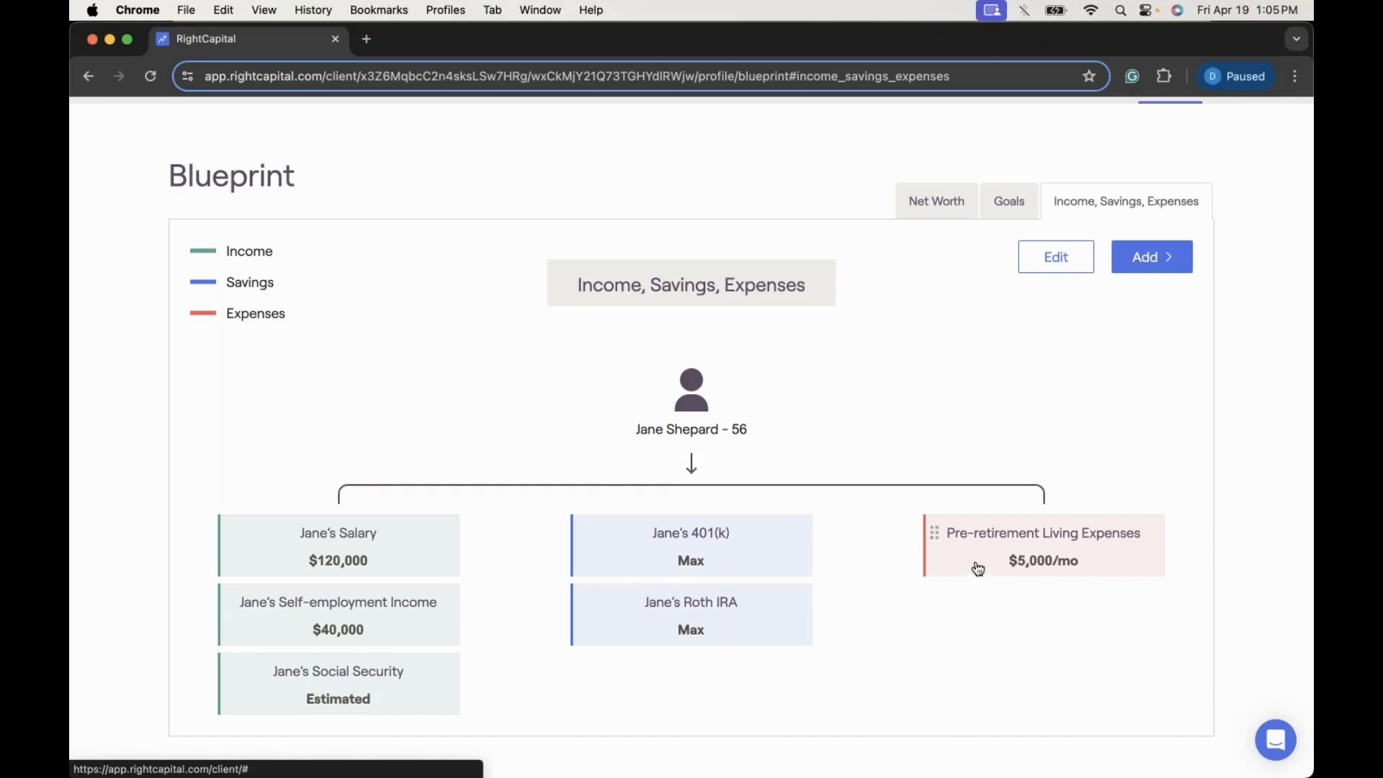
Step: Return to the Goals timeline and inspect the Retirement Monthly Expense details without saving changes
left_click(1004, 216)
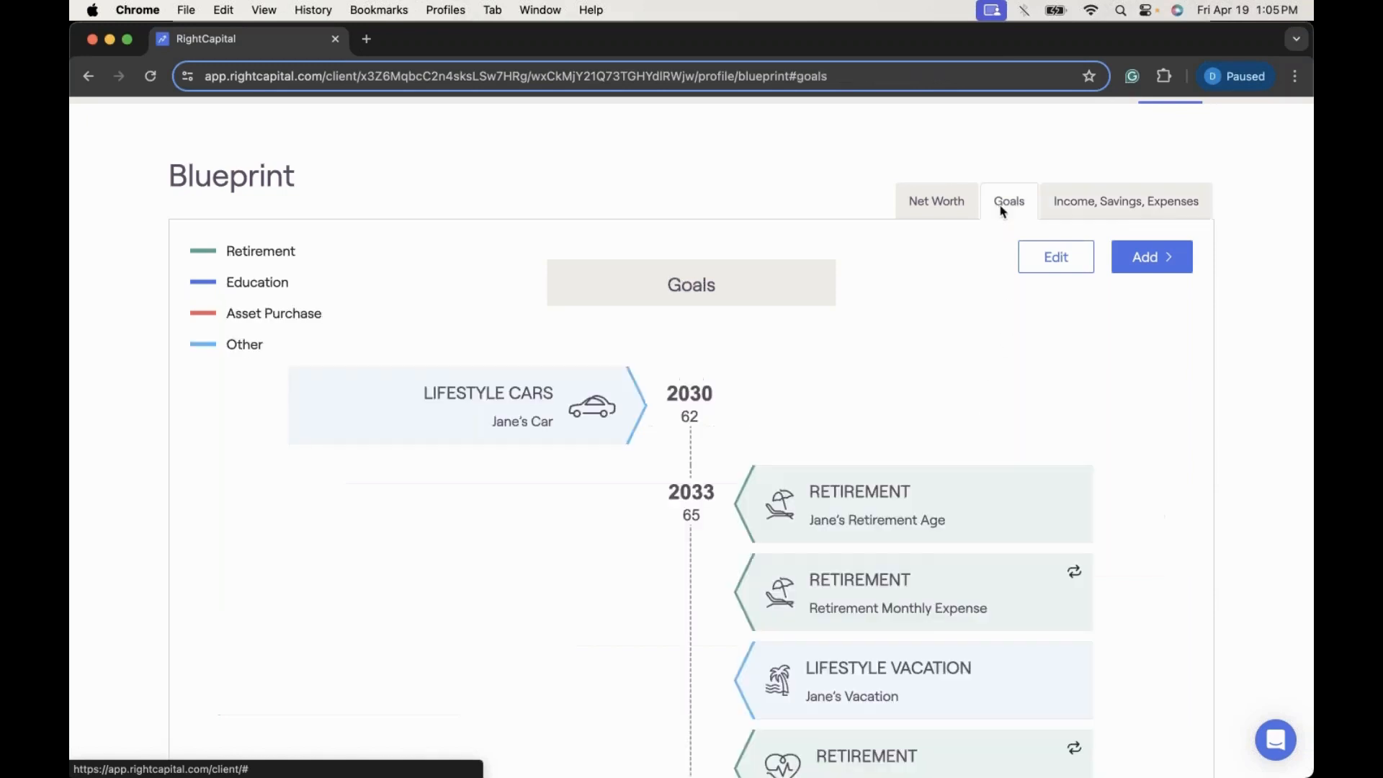
scroll(910, 435, "down", 2)
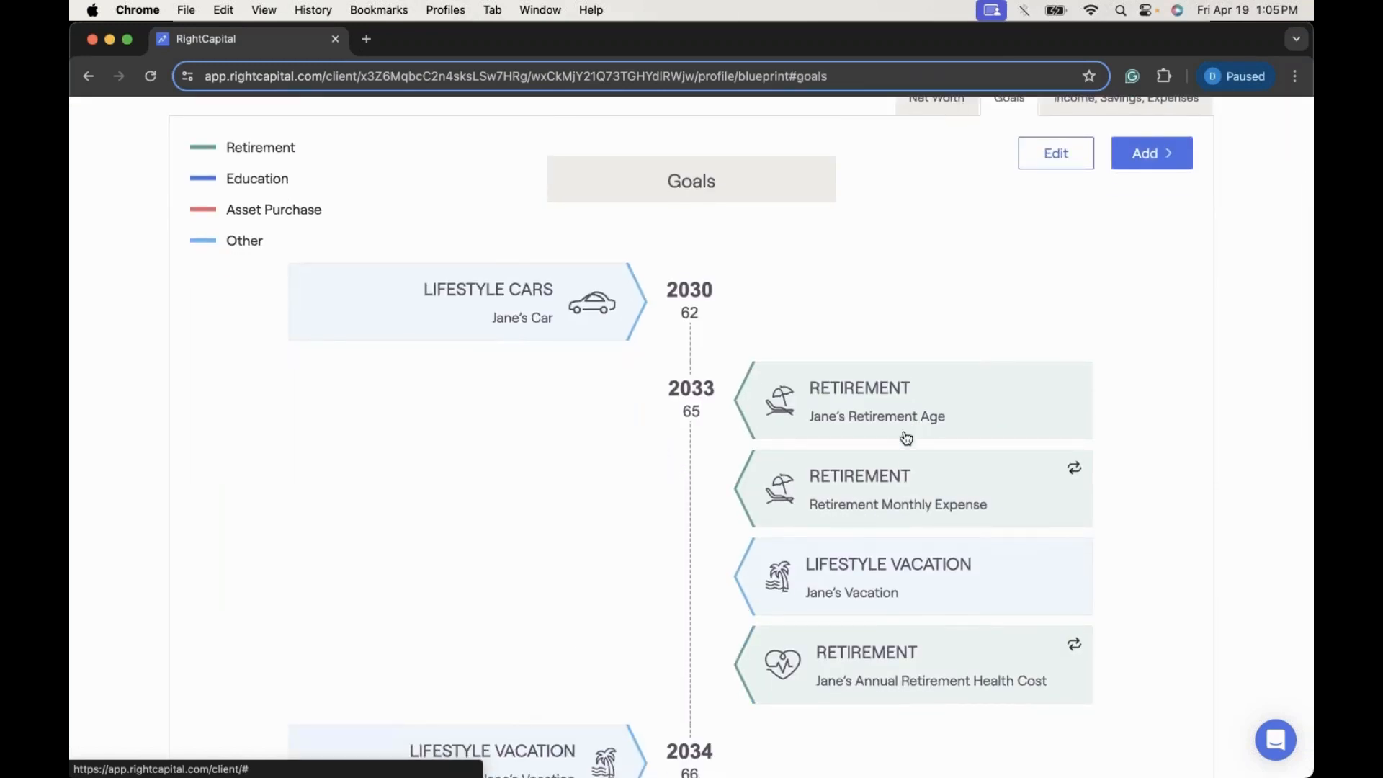
left_click(888, 496)
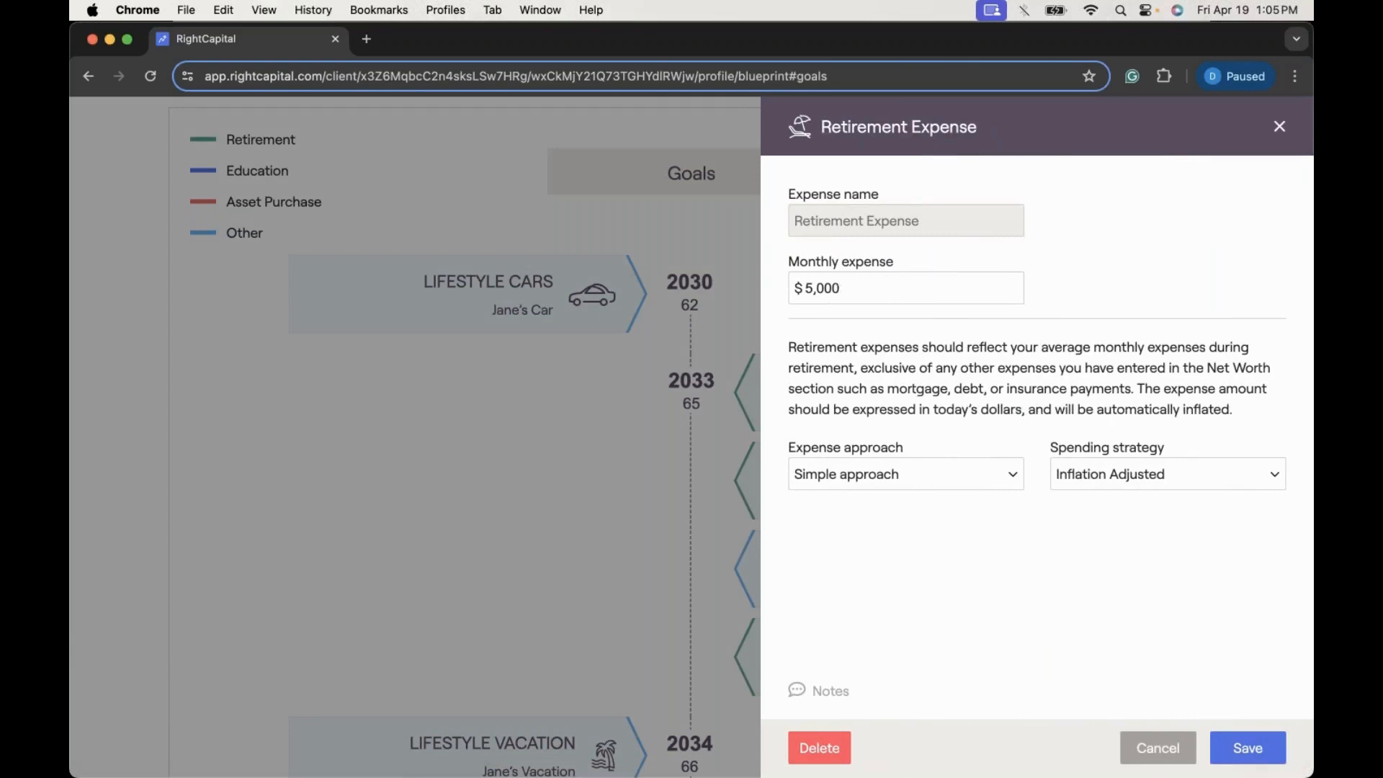
left_click(1157, 748)
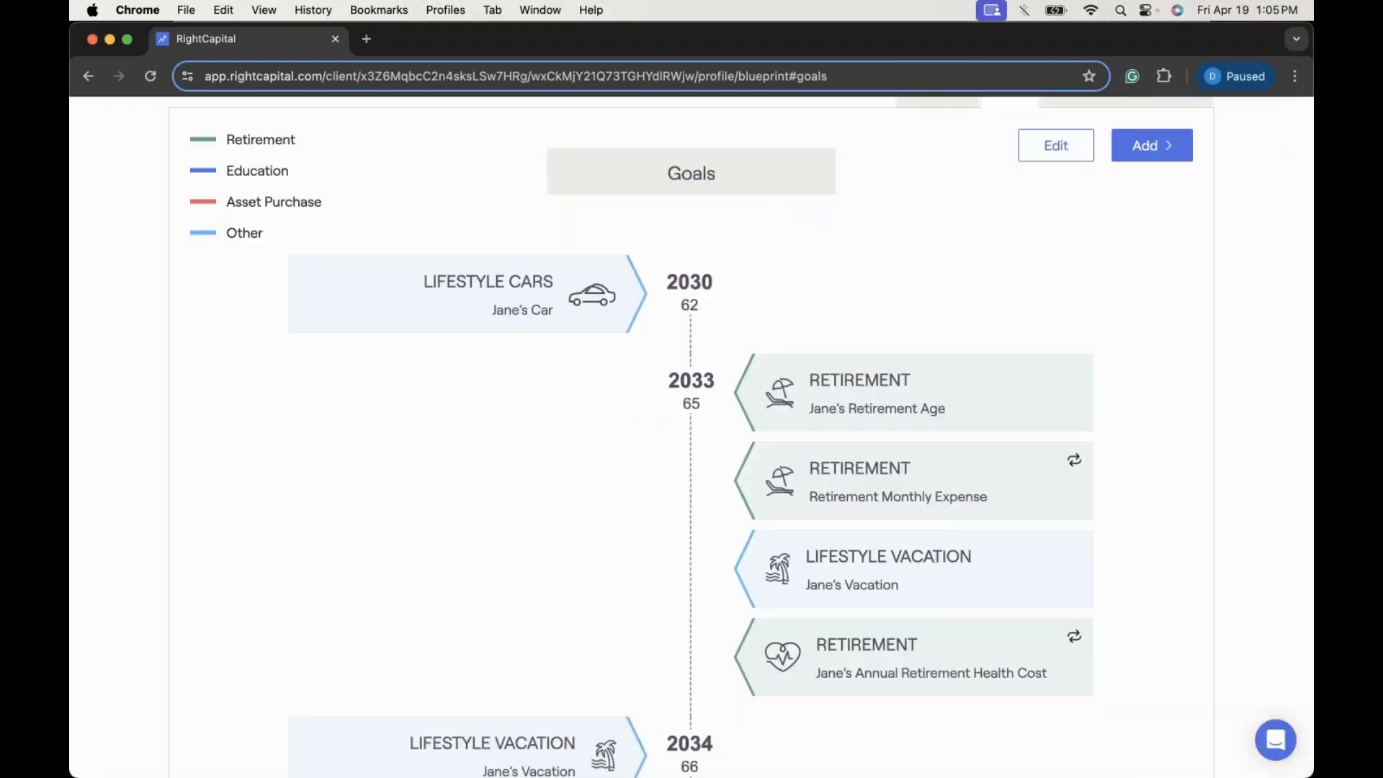
scroll(803, 531, "up", 5)
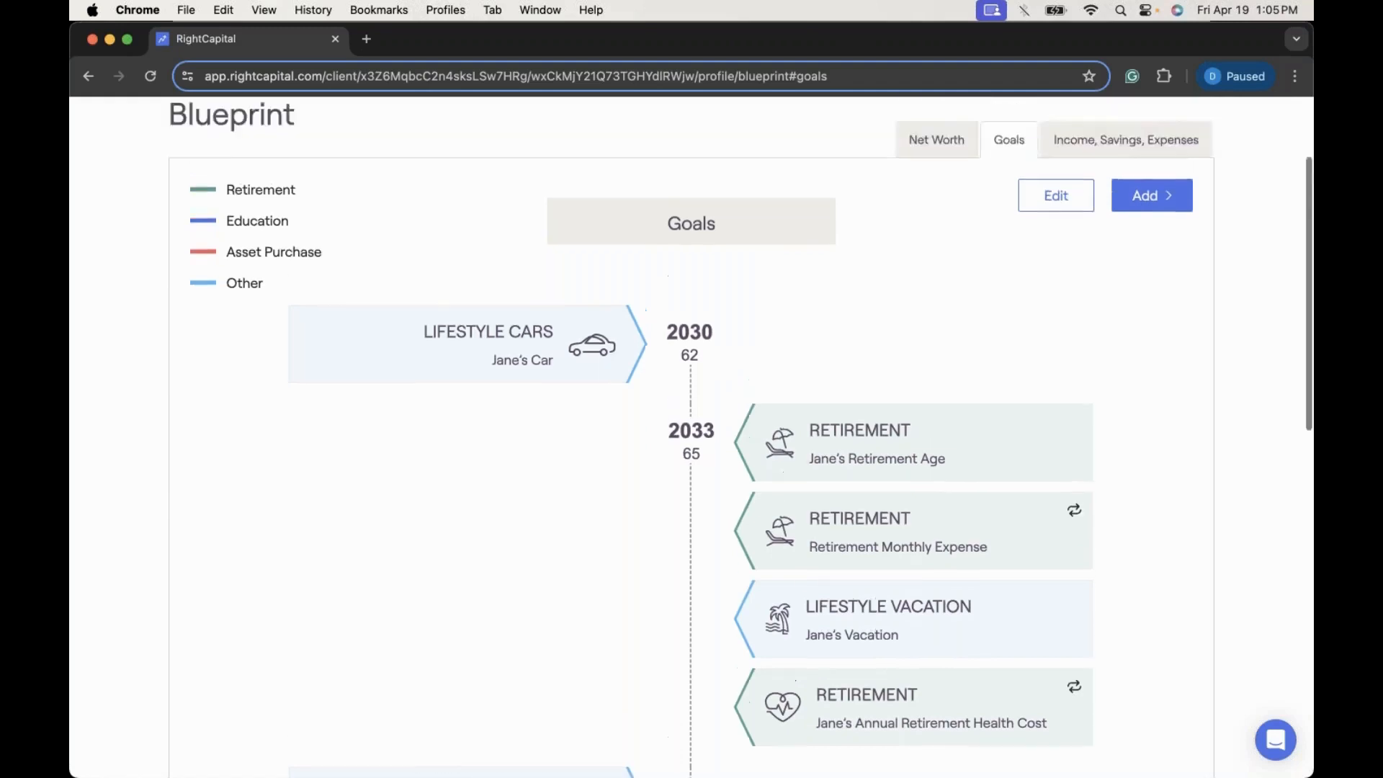
scroll(691, 437, "up", 1)
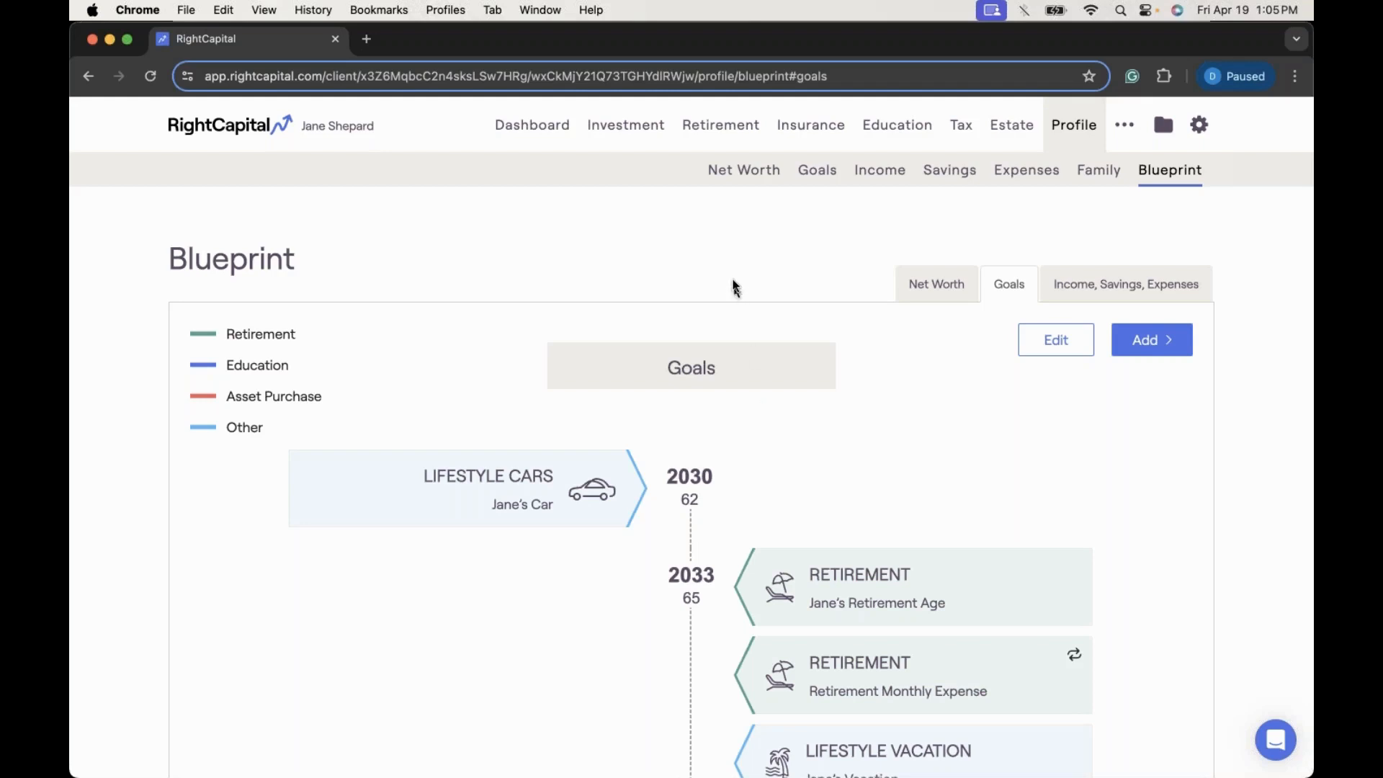
Step: Open the Retirement Analysis and view the Comparisons chart of invested assets
left_click(728, 131)
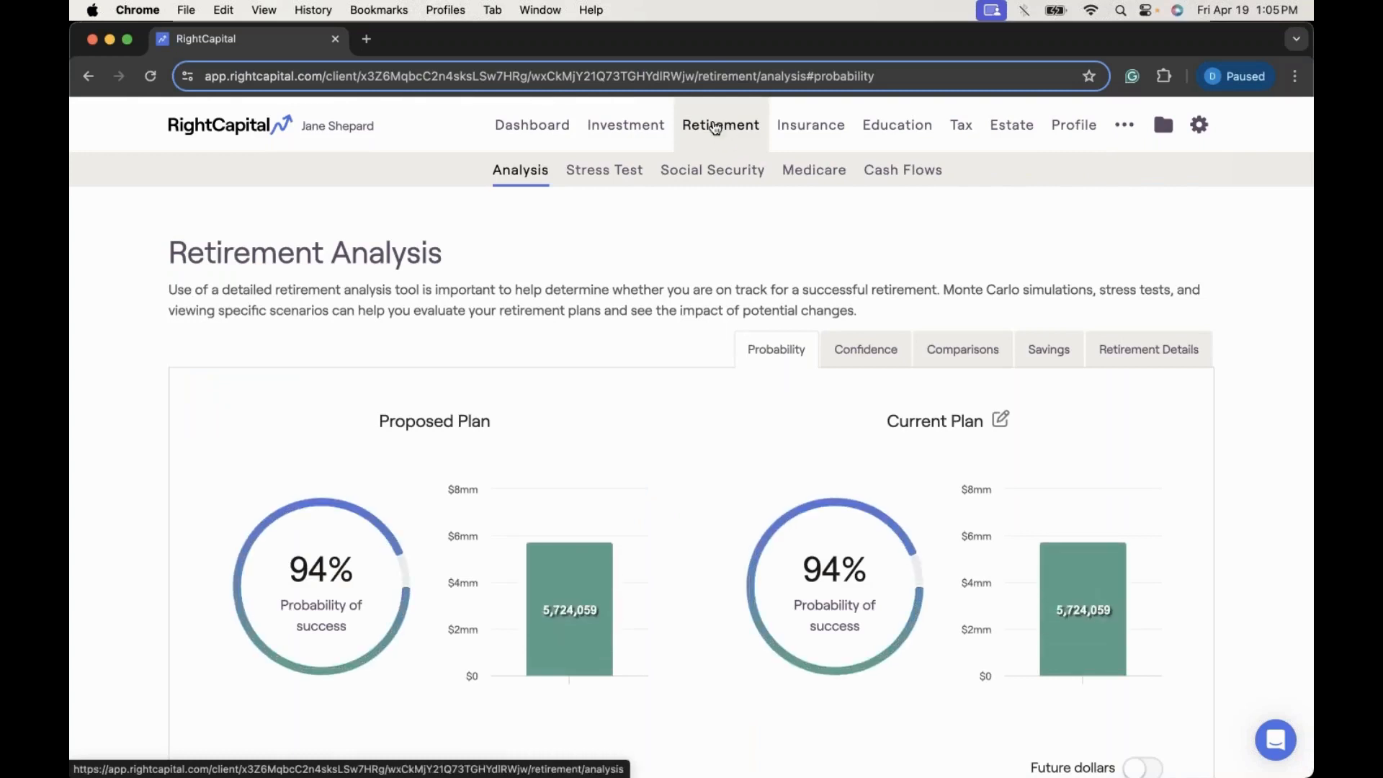
left_click(948, 362)
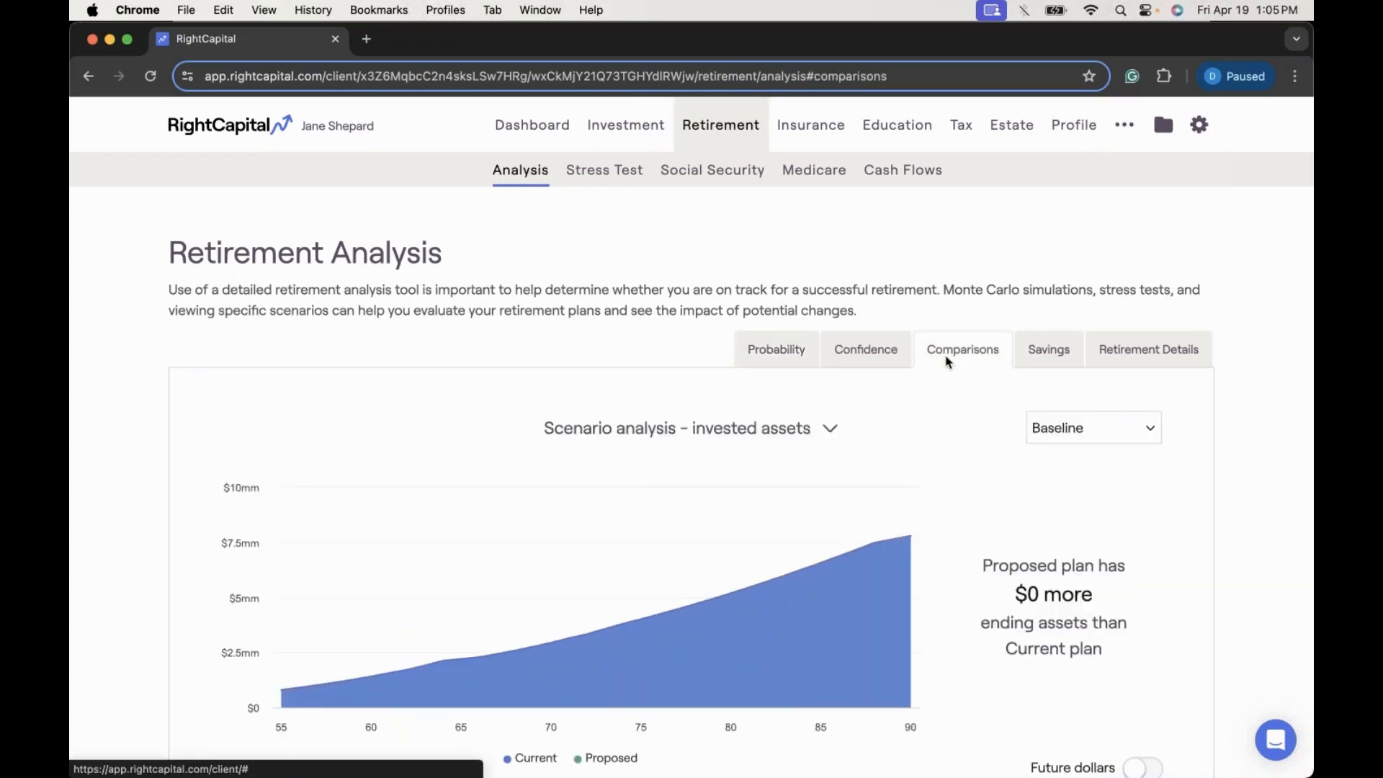
scroll(911, 409, "down", 2)
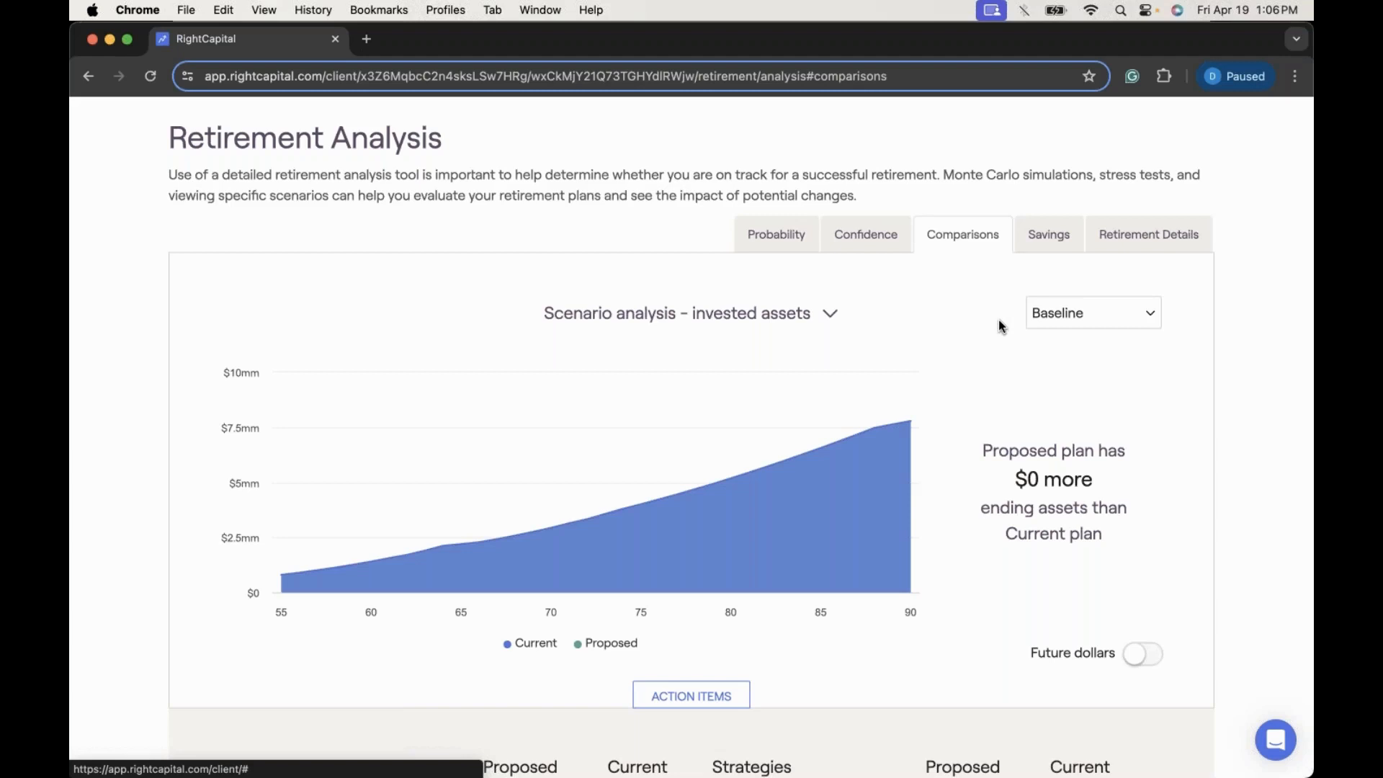
Step: Review the plan's Probability and Confidence results, and return to the Comparisons chart
left_click(742, 240)
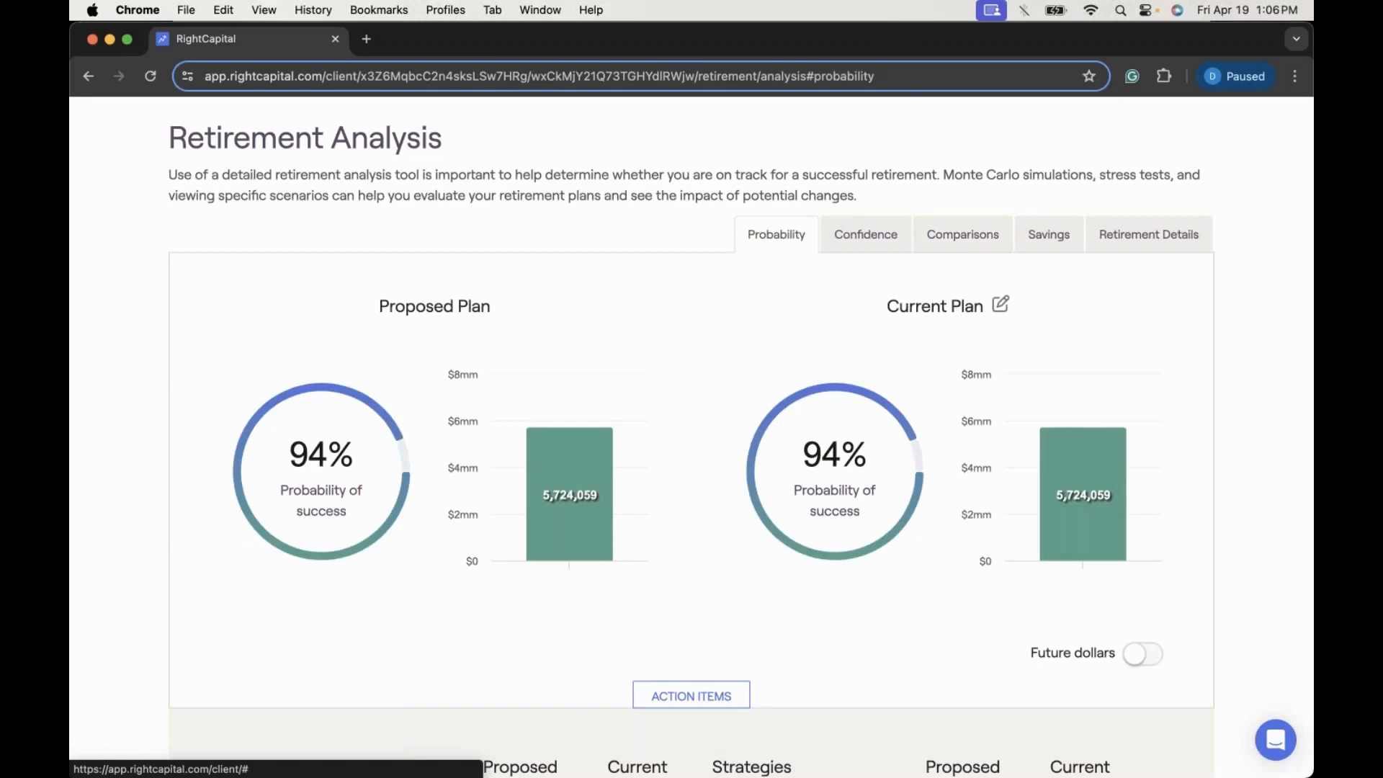
left_click(830, 249)
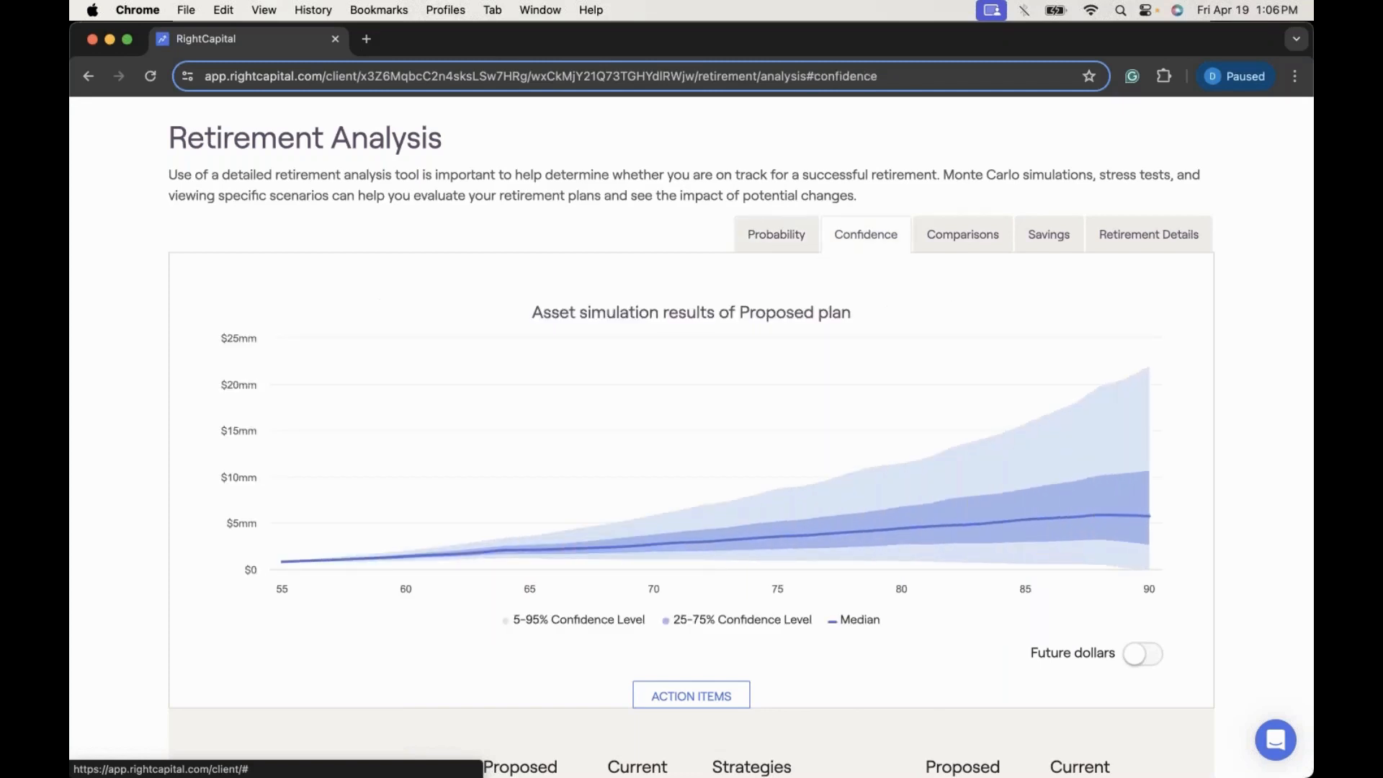
left_click(793, 248)
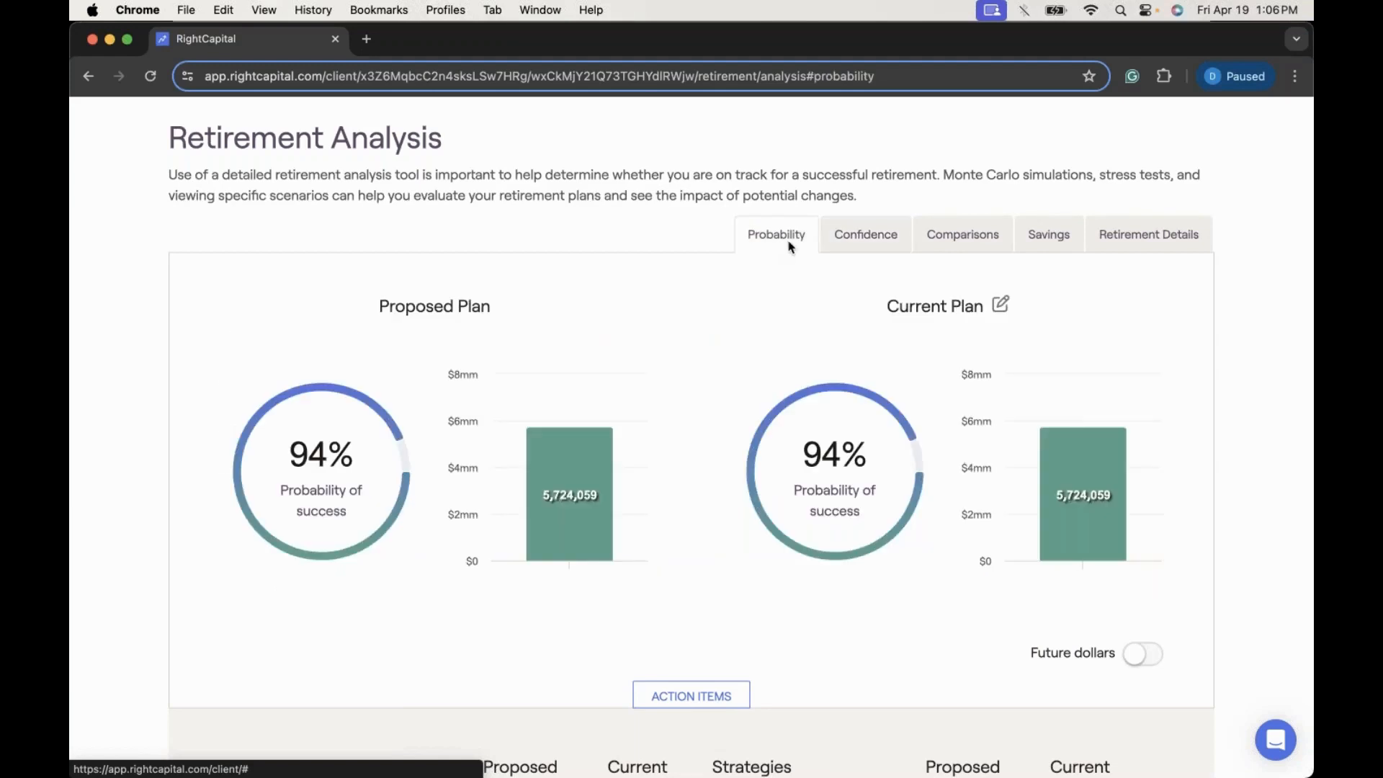
left_click(858, 239)
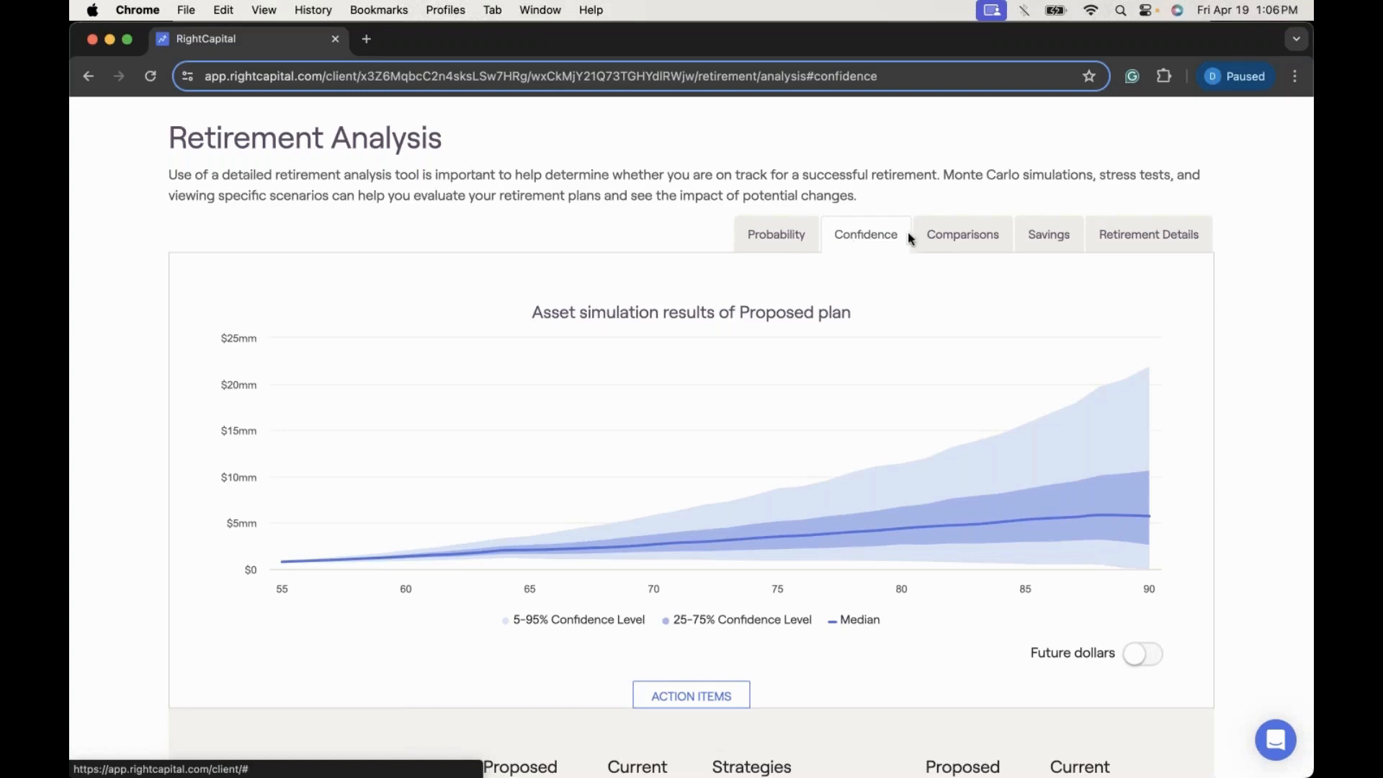
left_click(950, 236)
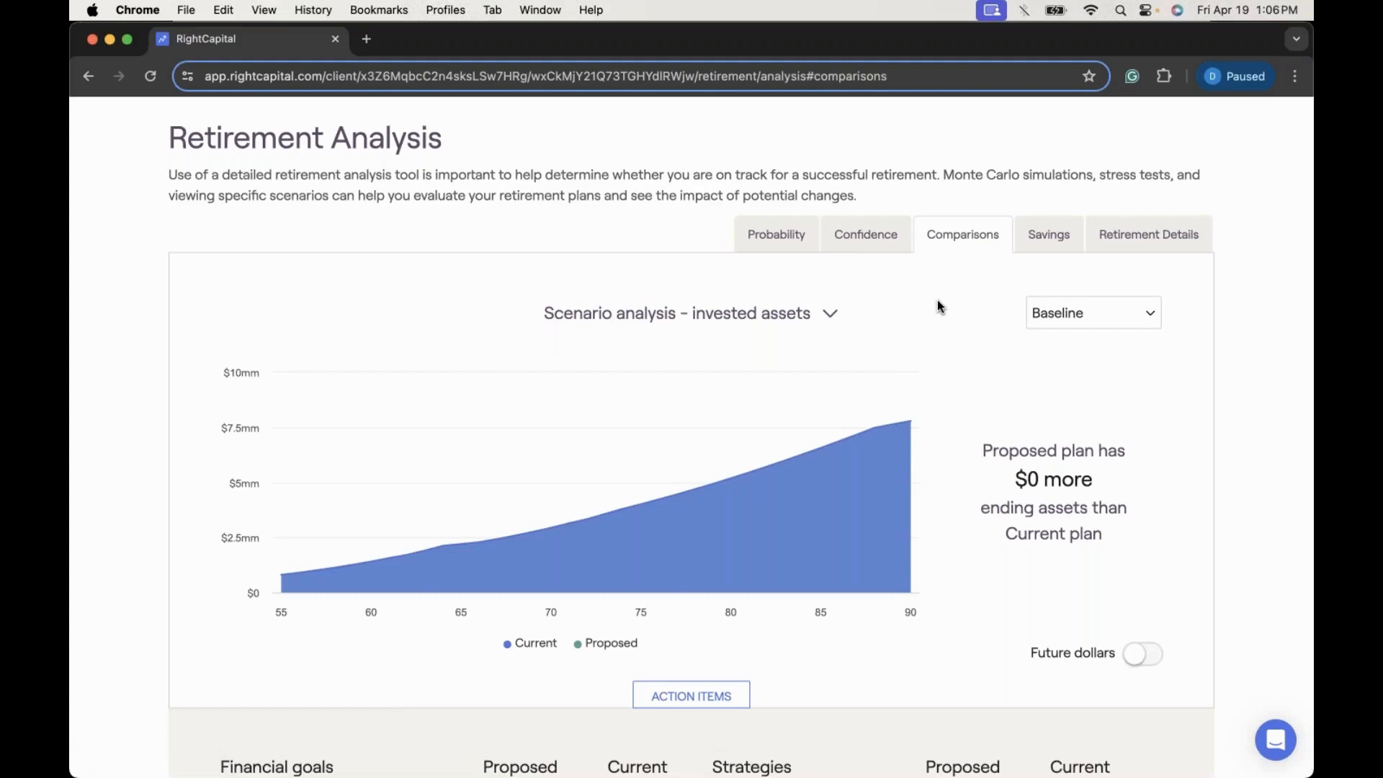
Step: Check the scenario choices and chart types offered for the Comparisons chart, keeping the Baseline scenario and invested assets
scroll(937, 307, "up", 3)
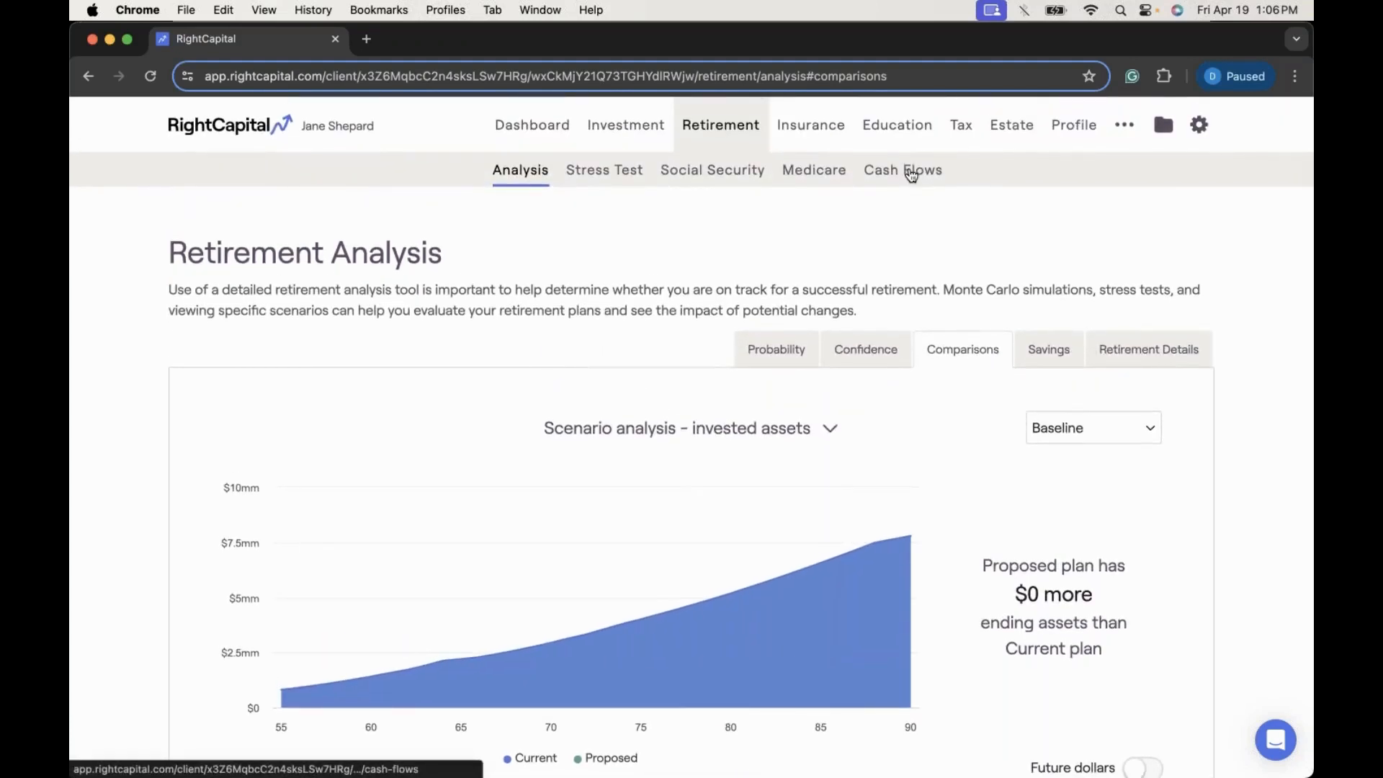
scroll(998, 313, "down", 2)
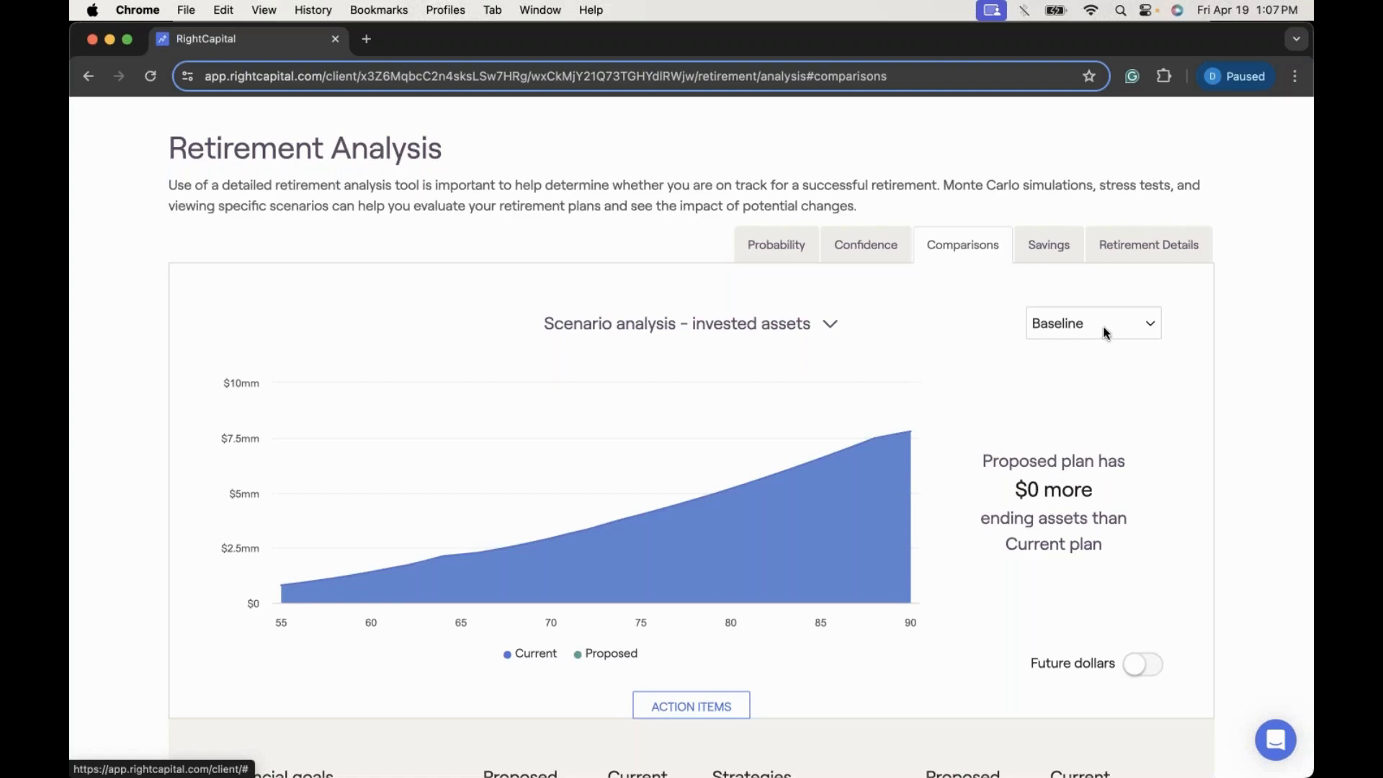
left_click(1107, 330)
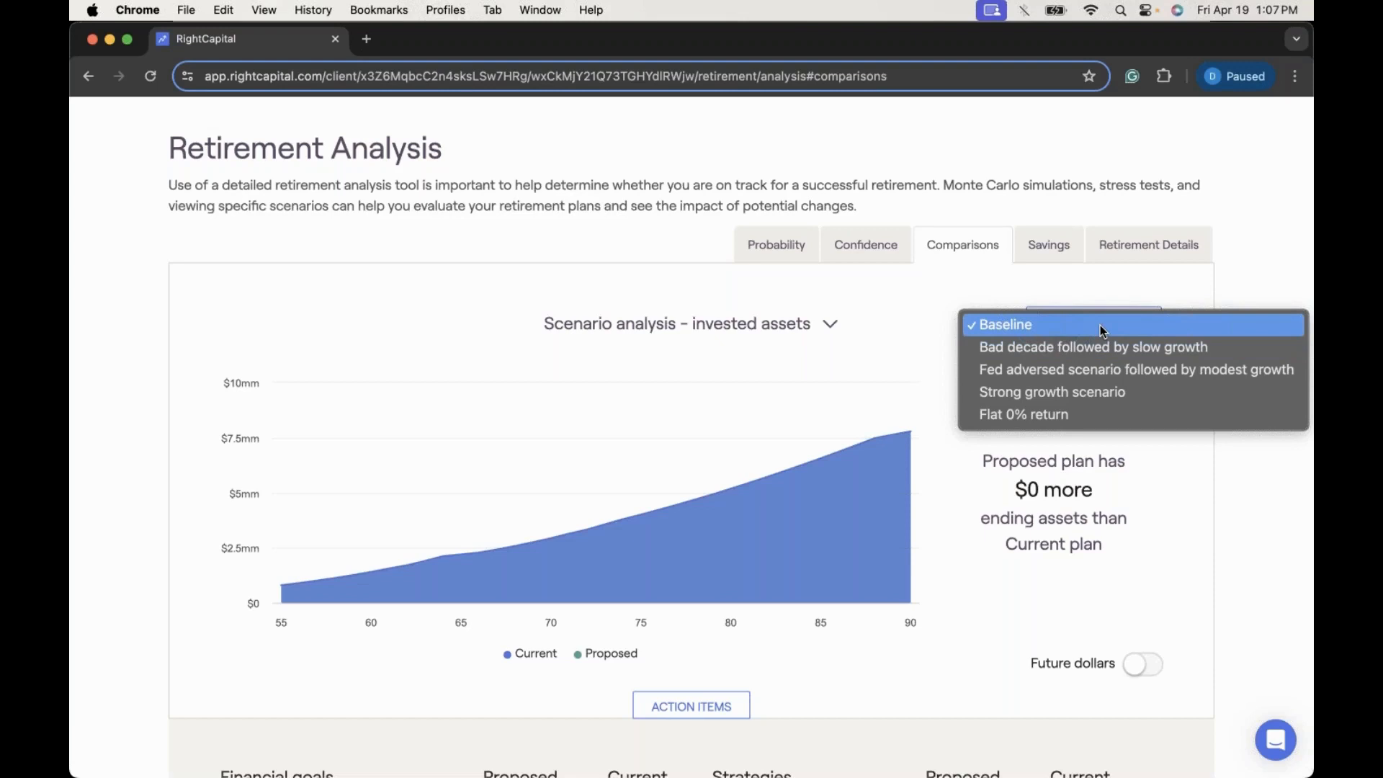
left_click(1100, 326)
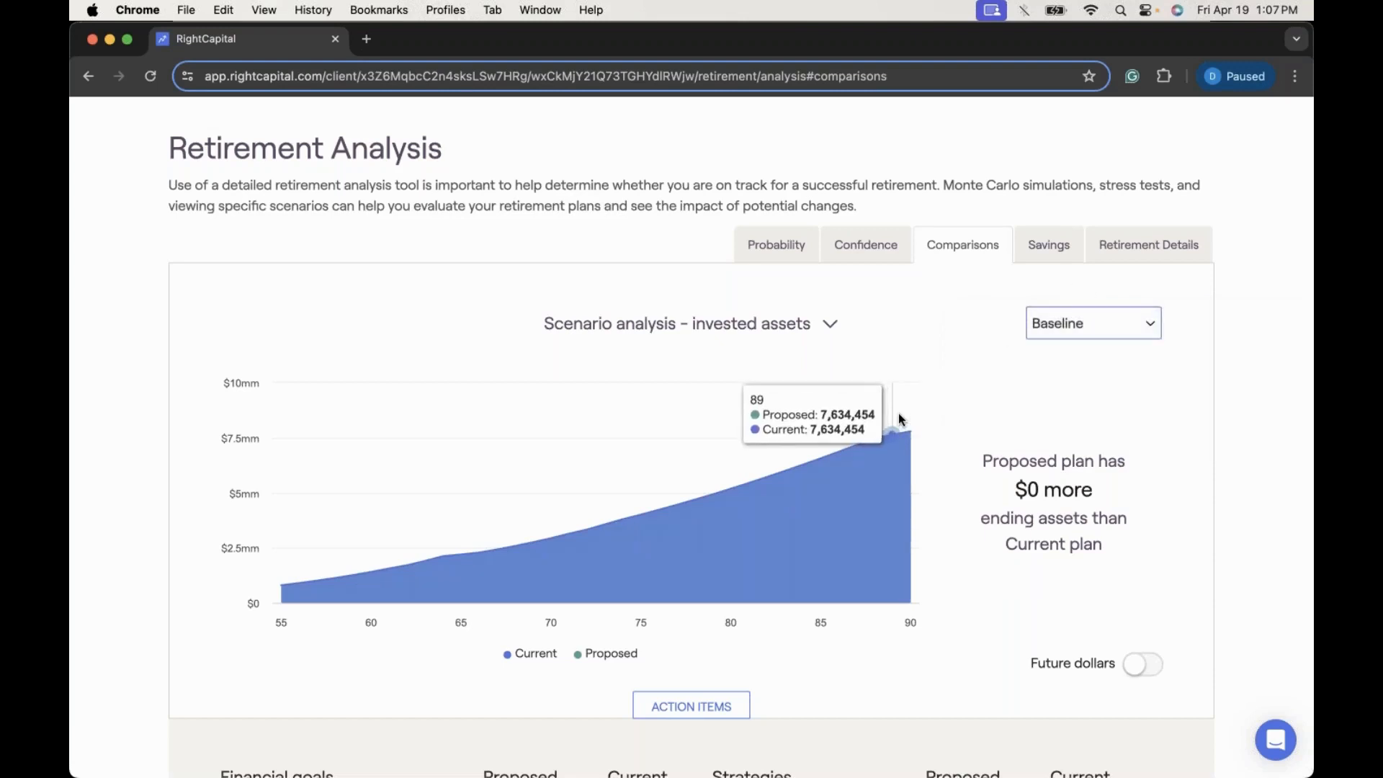
left_click(832, 326)
left_click(891, 322)
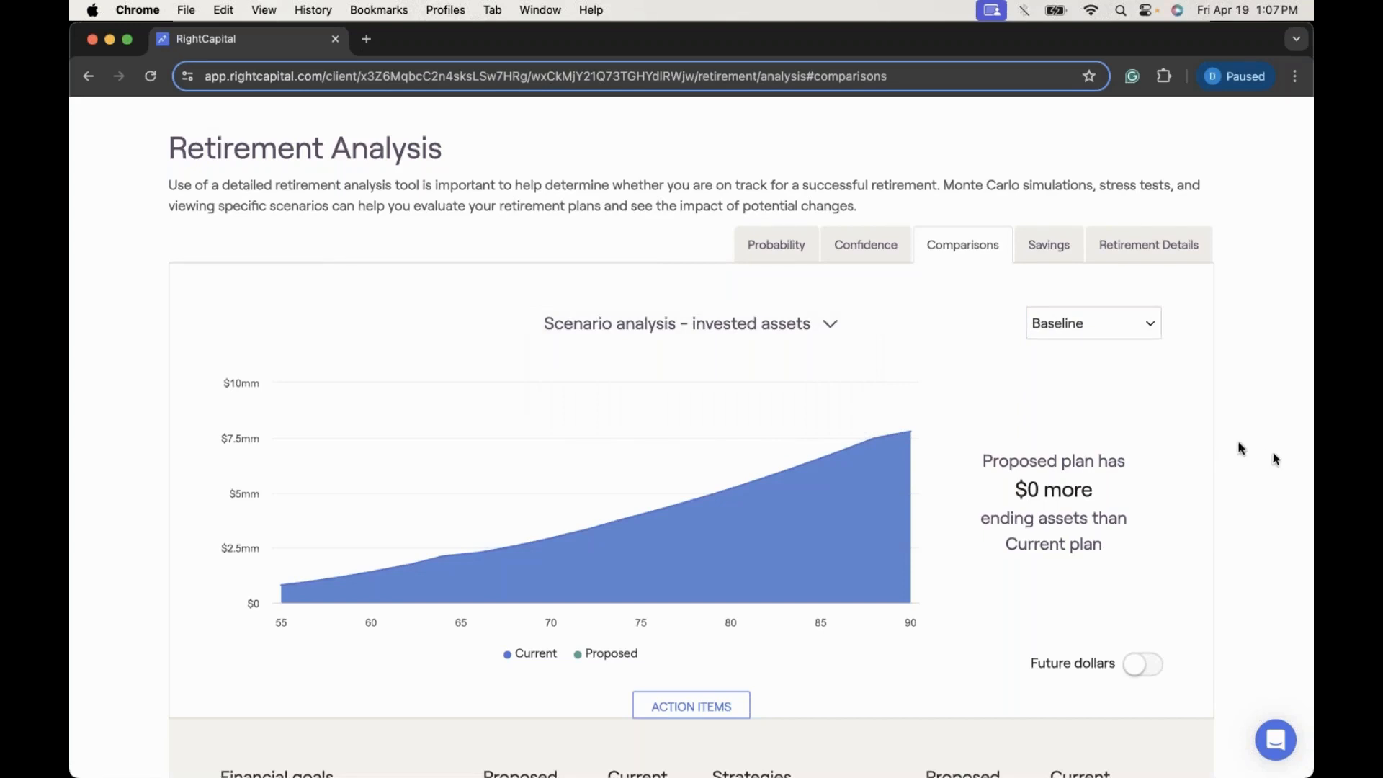
Step: View the invested assets chart under "Bad decade followed by slow growth" and "Fed adversed scenario followed by modest growth"
left_click(1113, 327)
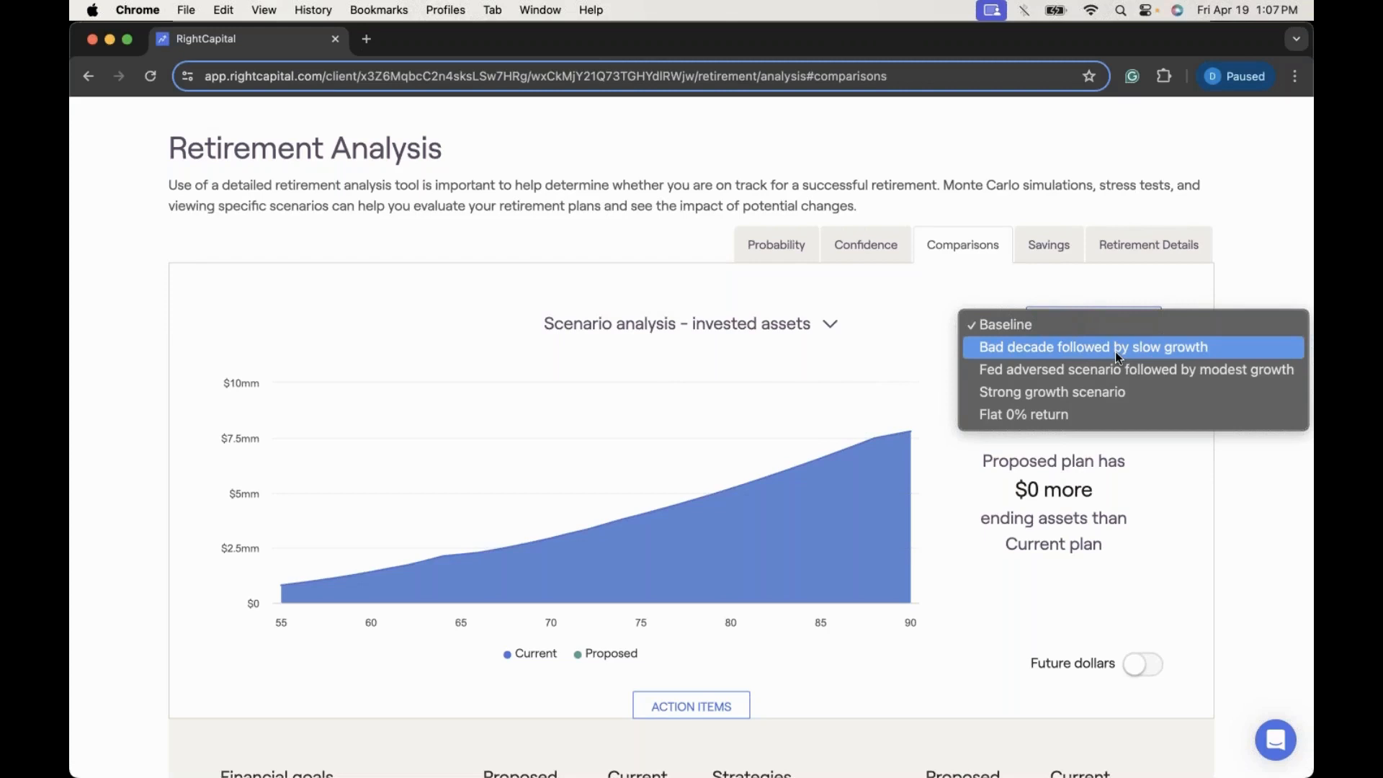
left_click(1115, 349)
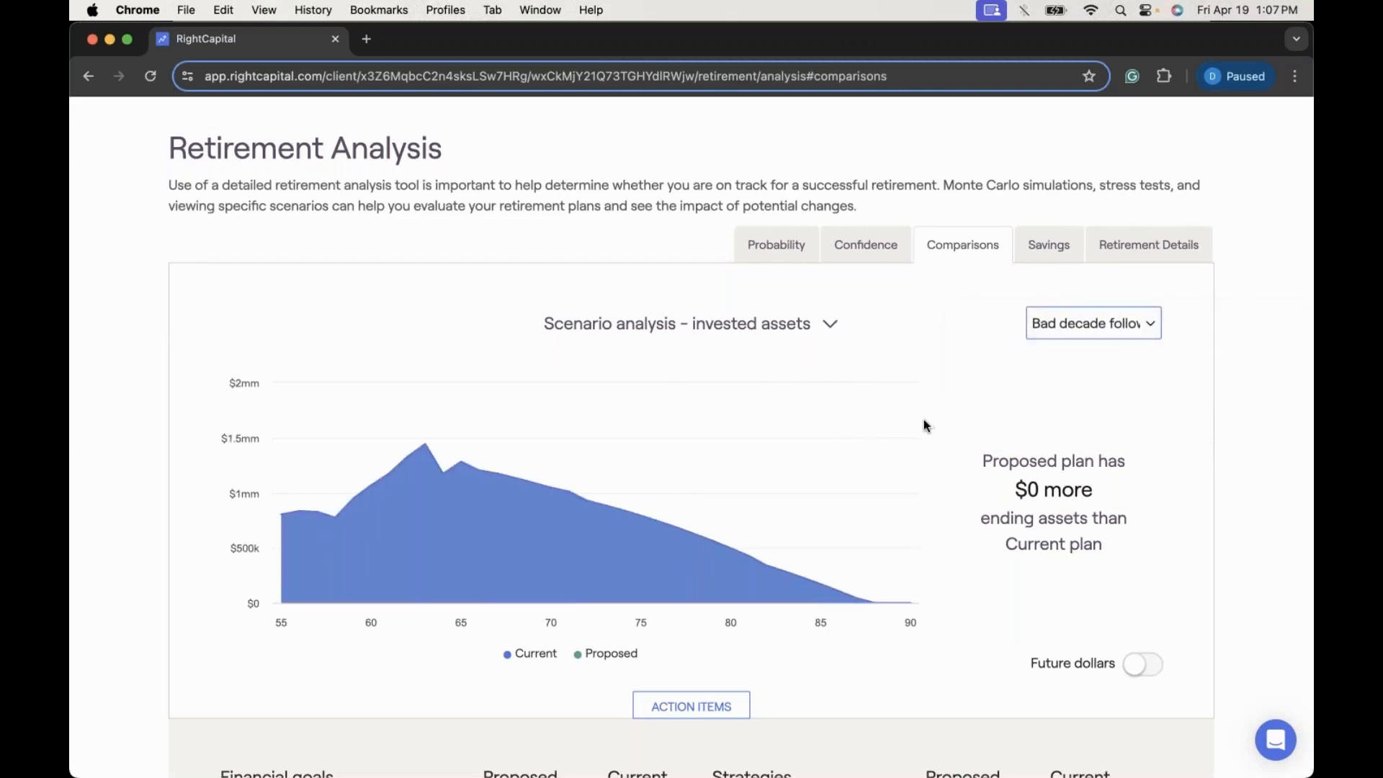
left_click(1083, 322)
left_click(1086, 348)
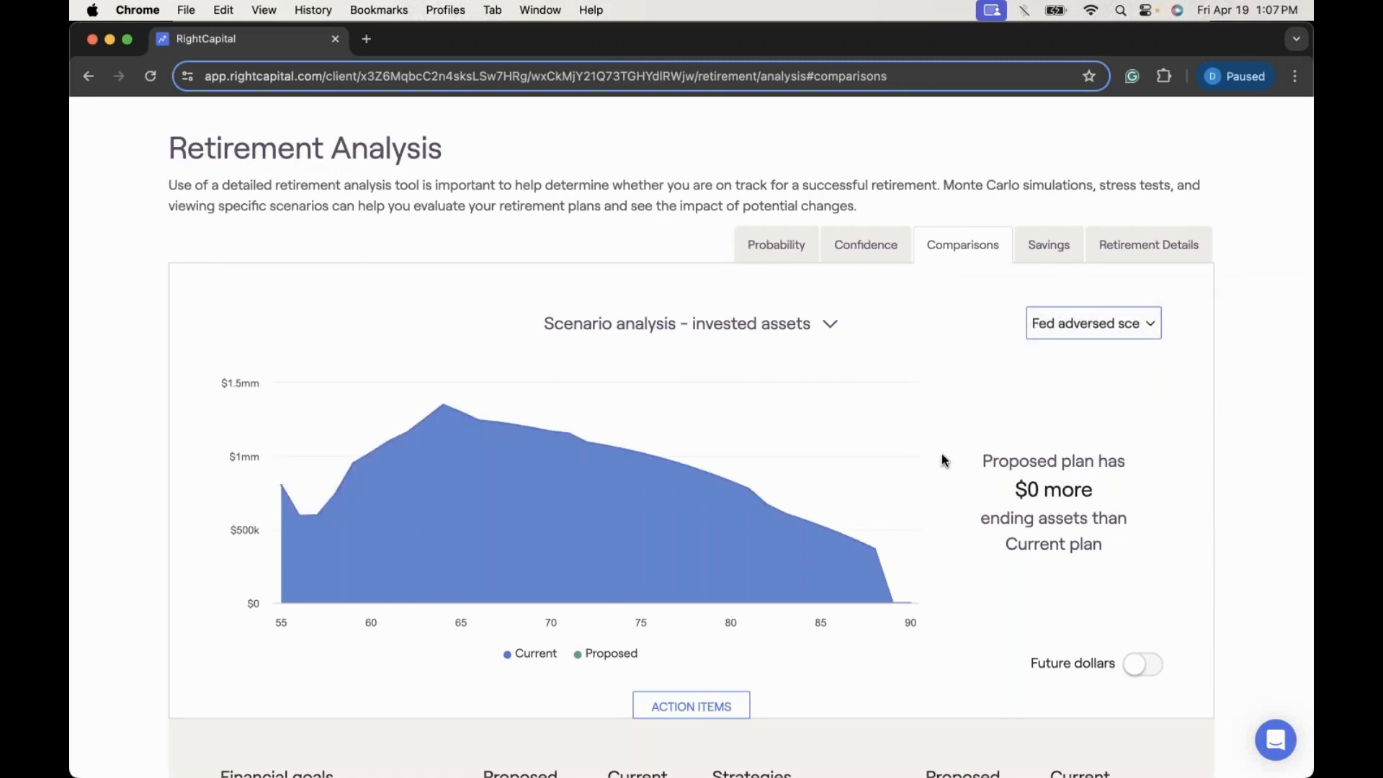
Step: View the invested assets chart under "Strong growth scenario" and "Flat 0% return", and set it back to Baseline
left_click(1077, 323)
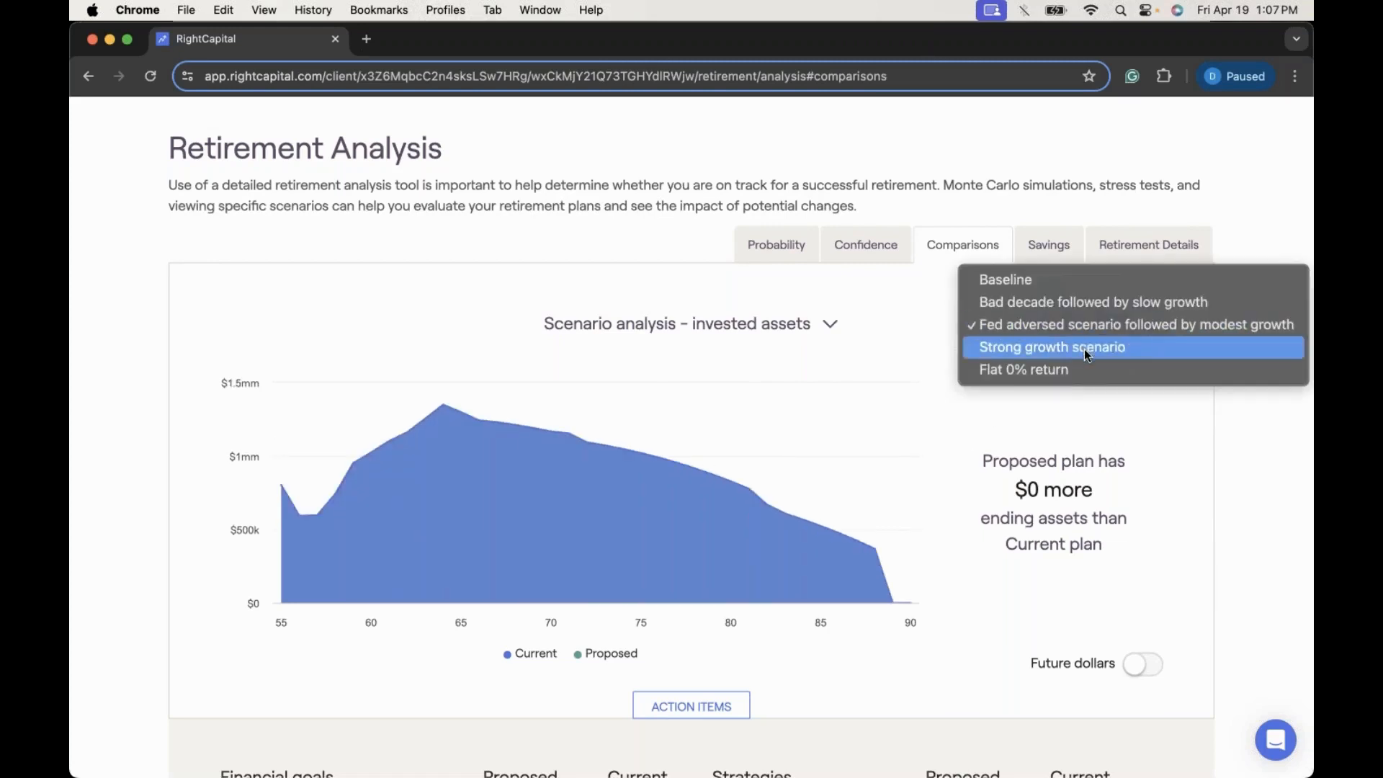
left_click(1086, 349)
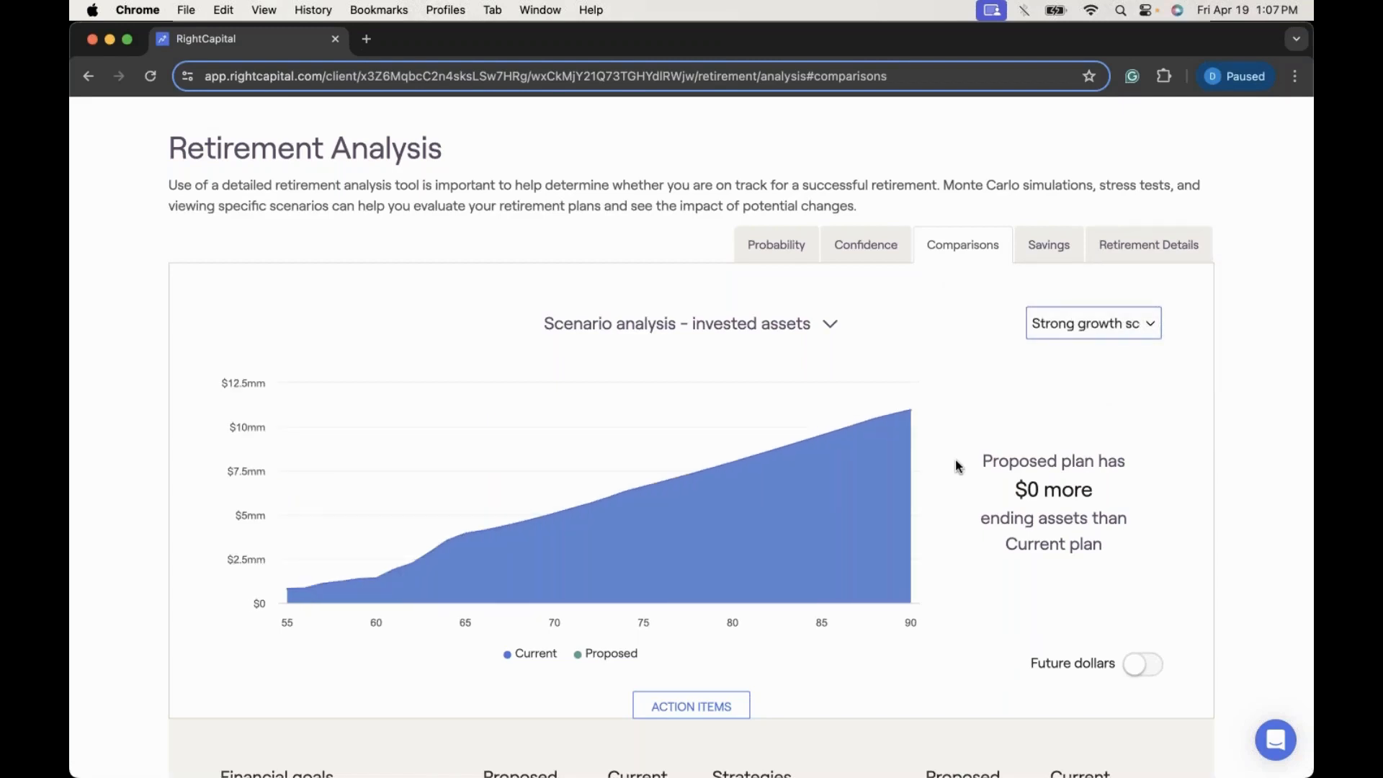
left_click(1066, 325)
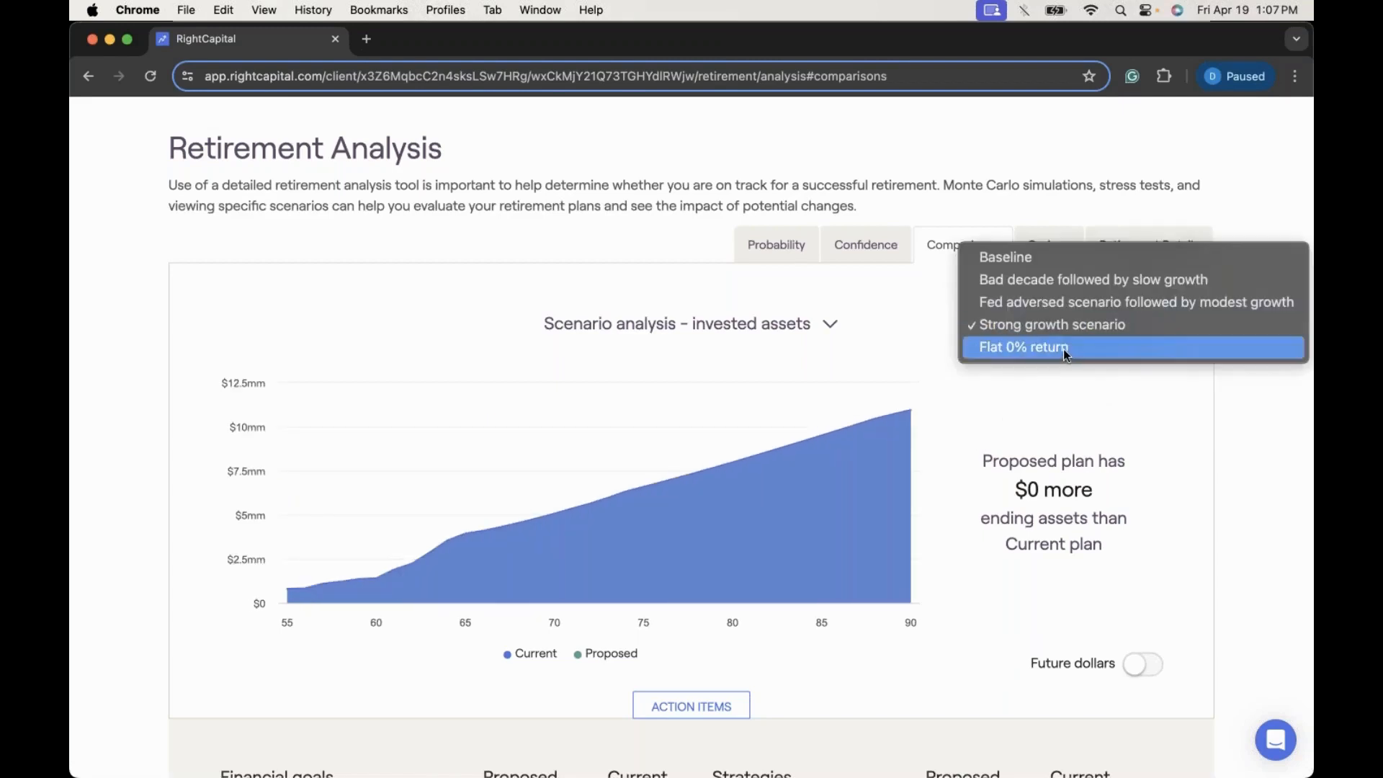
left_click(1064, 349)
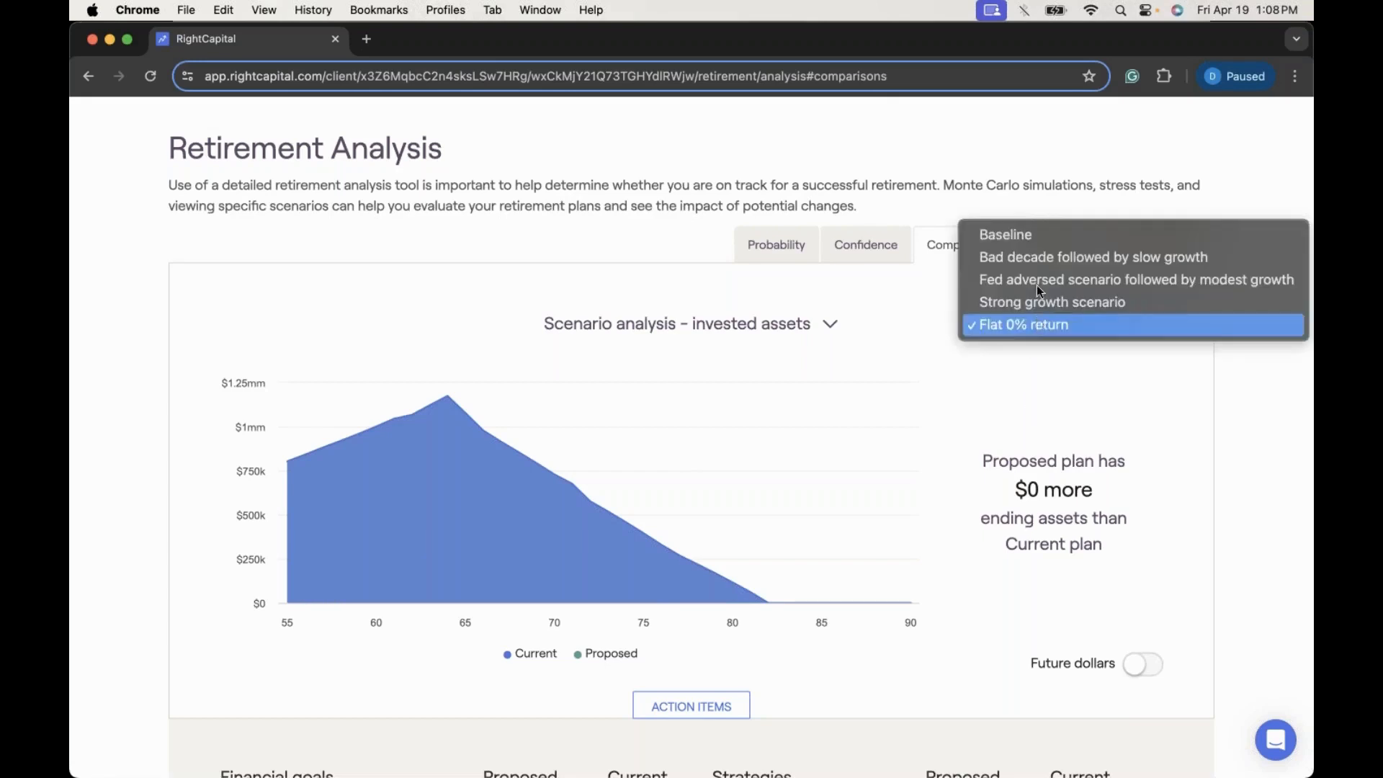
left_click(1037, 325)
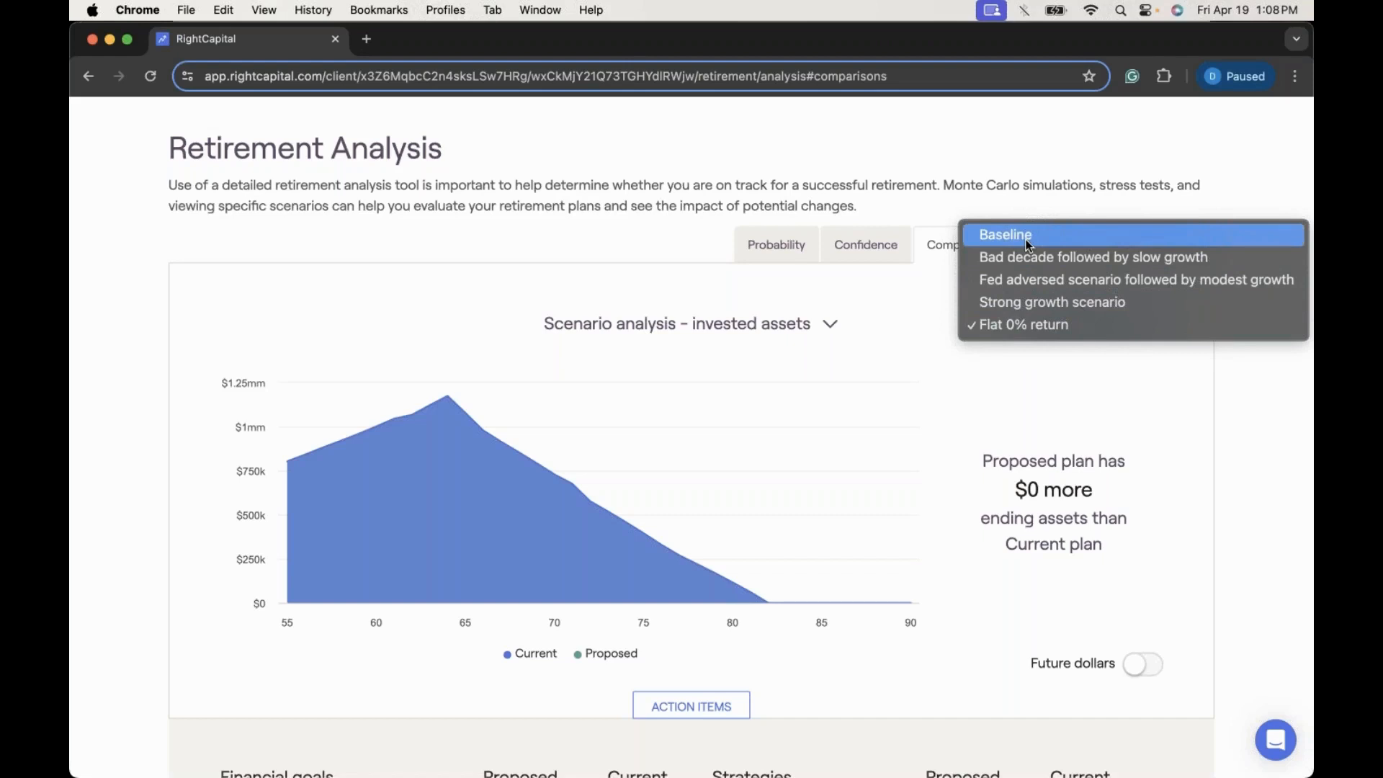
left_click(1026, 239)
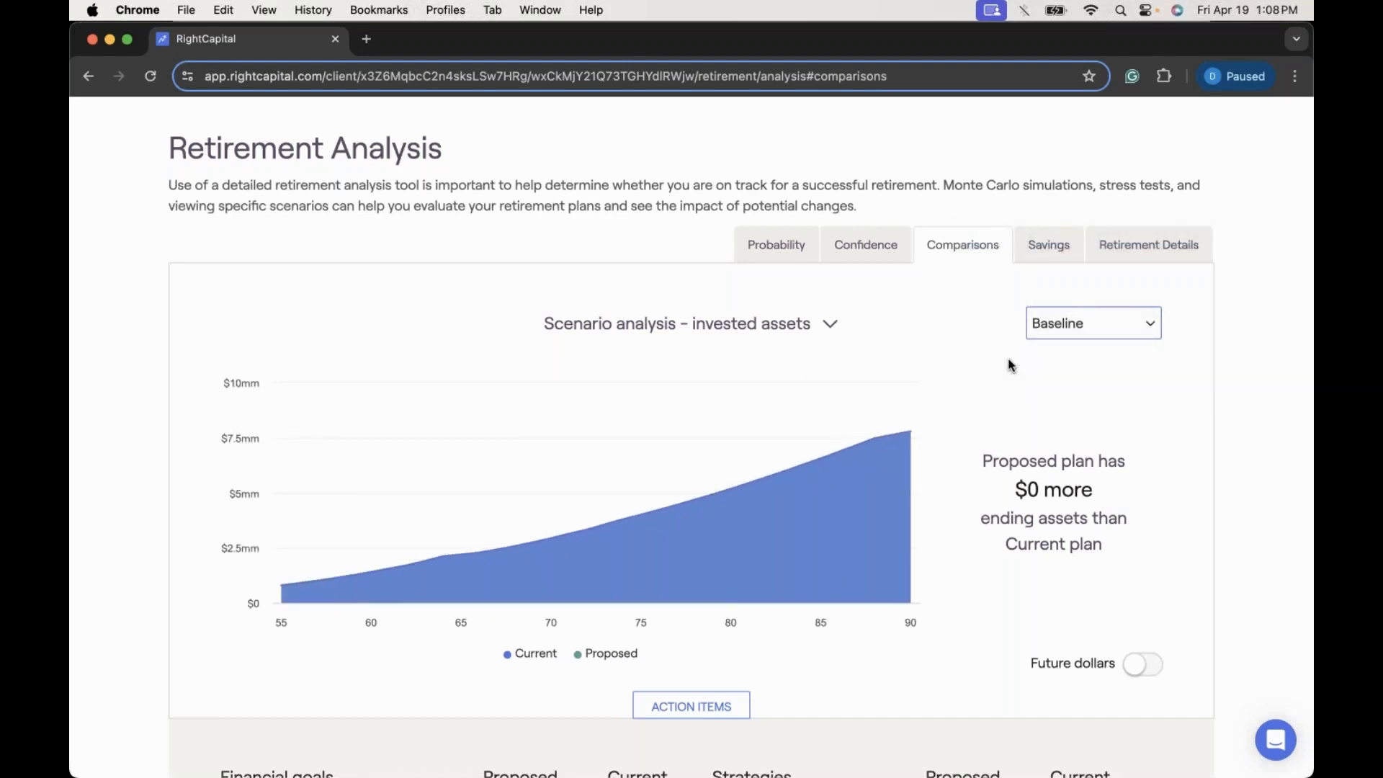
Step: Leave the client's plan for the advisor portal and open the Scenarios models
scroll(1011, 365, "up", 3)
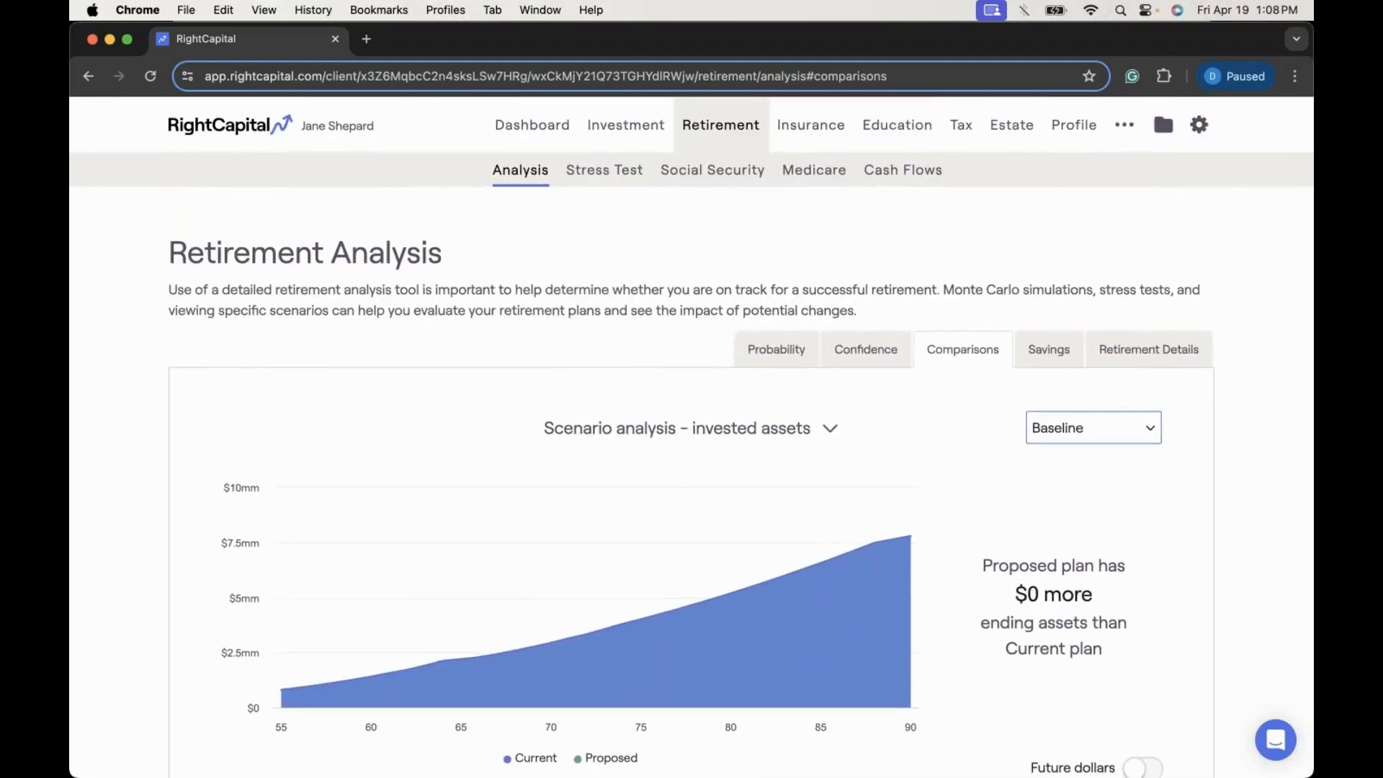
left_click(243, 133)
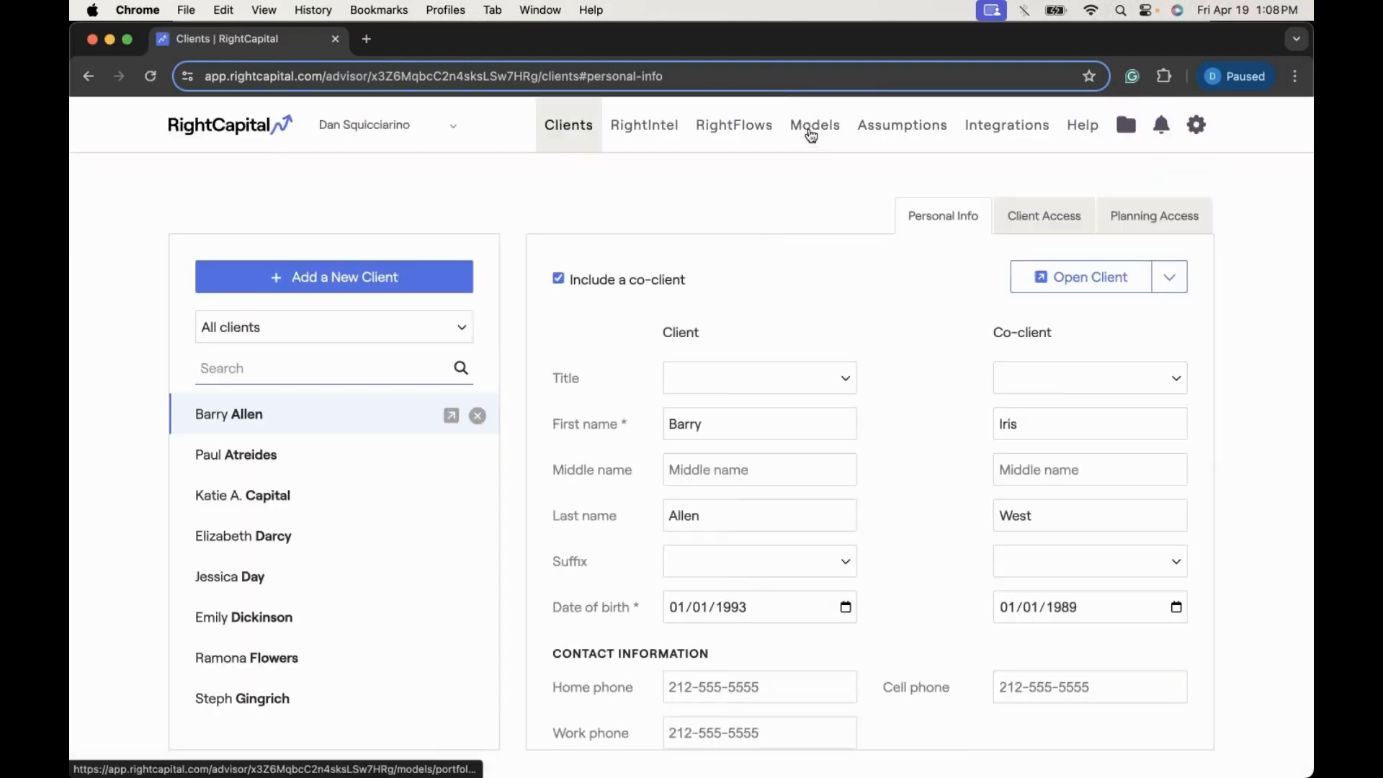
left_click(813, 136)
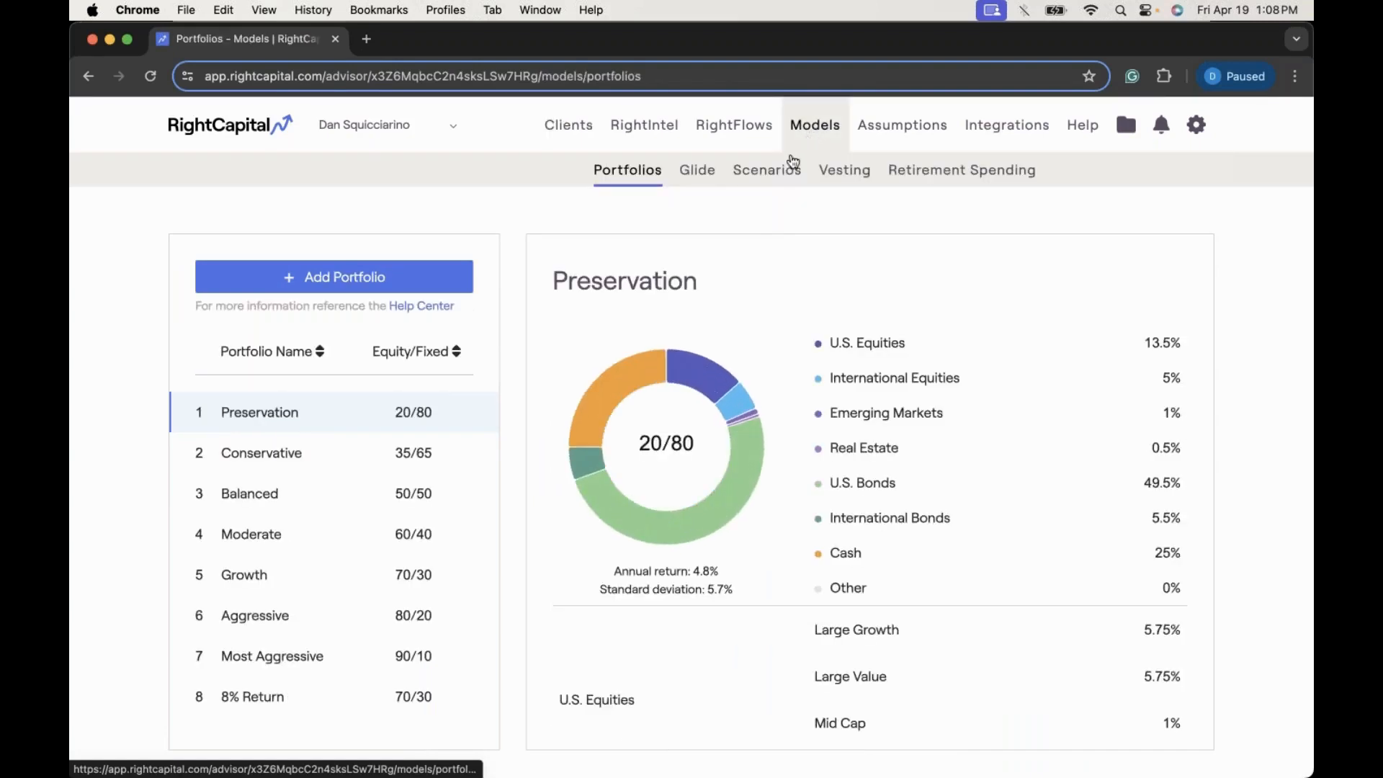
left_click(778, 180)
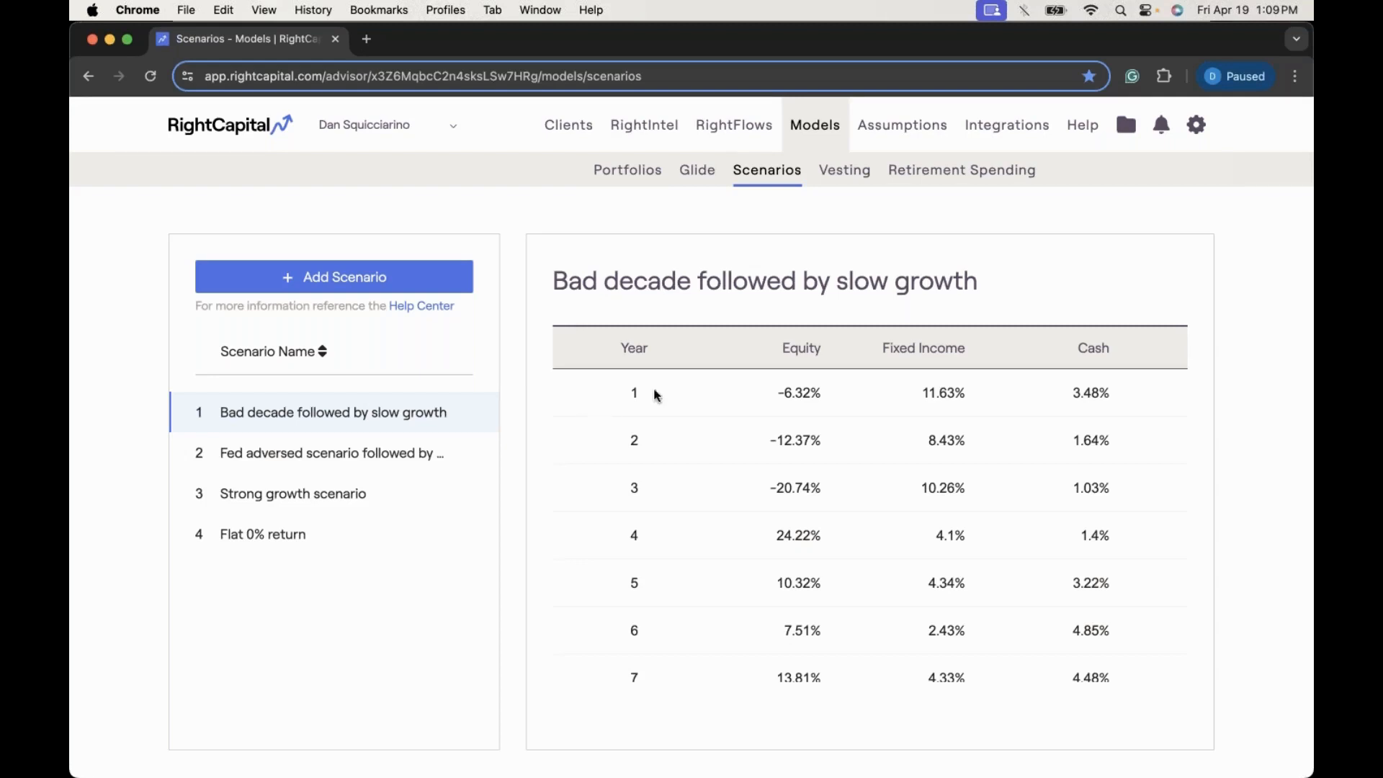
Step: Look through the "Bad decade followed by slow growth" return table from year 1 to year 50 and back
scroll(844, 409, "down", 1)
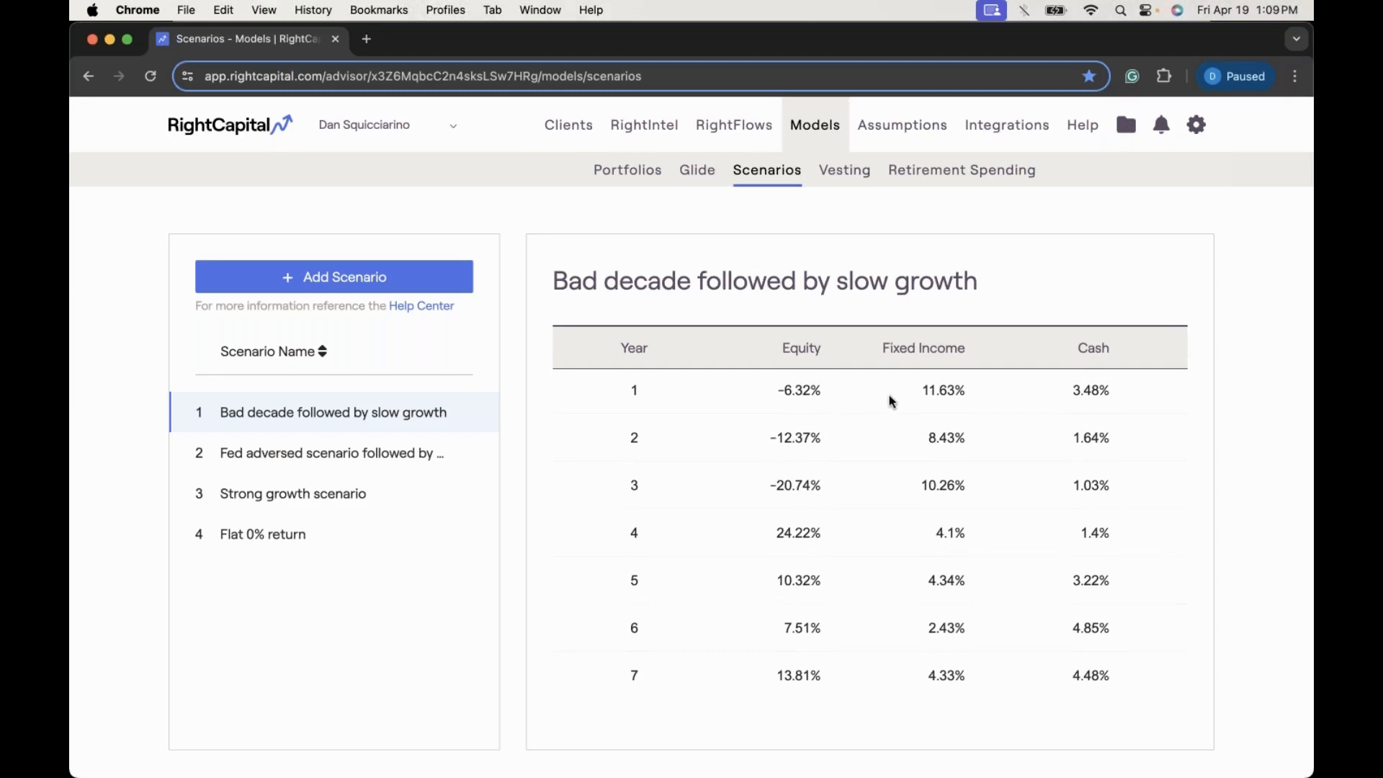
scroll(891, 397, "down", 10)
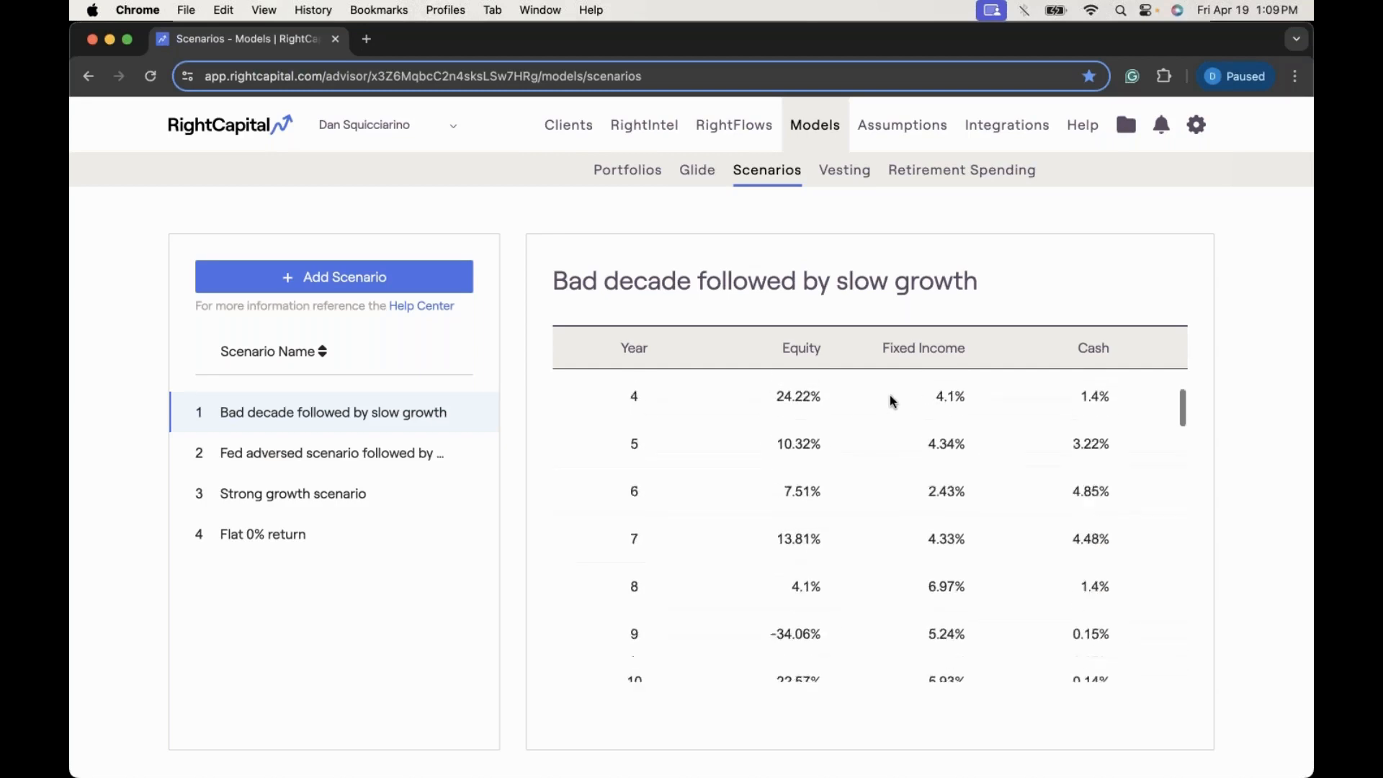
scroll(891, 397, "down", 15)
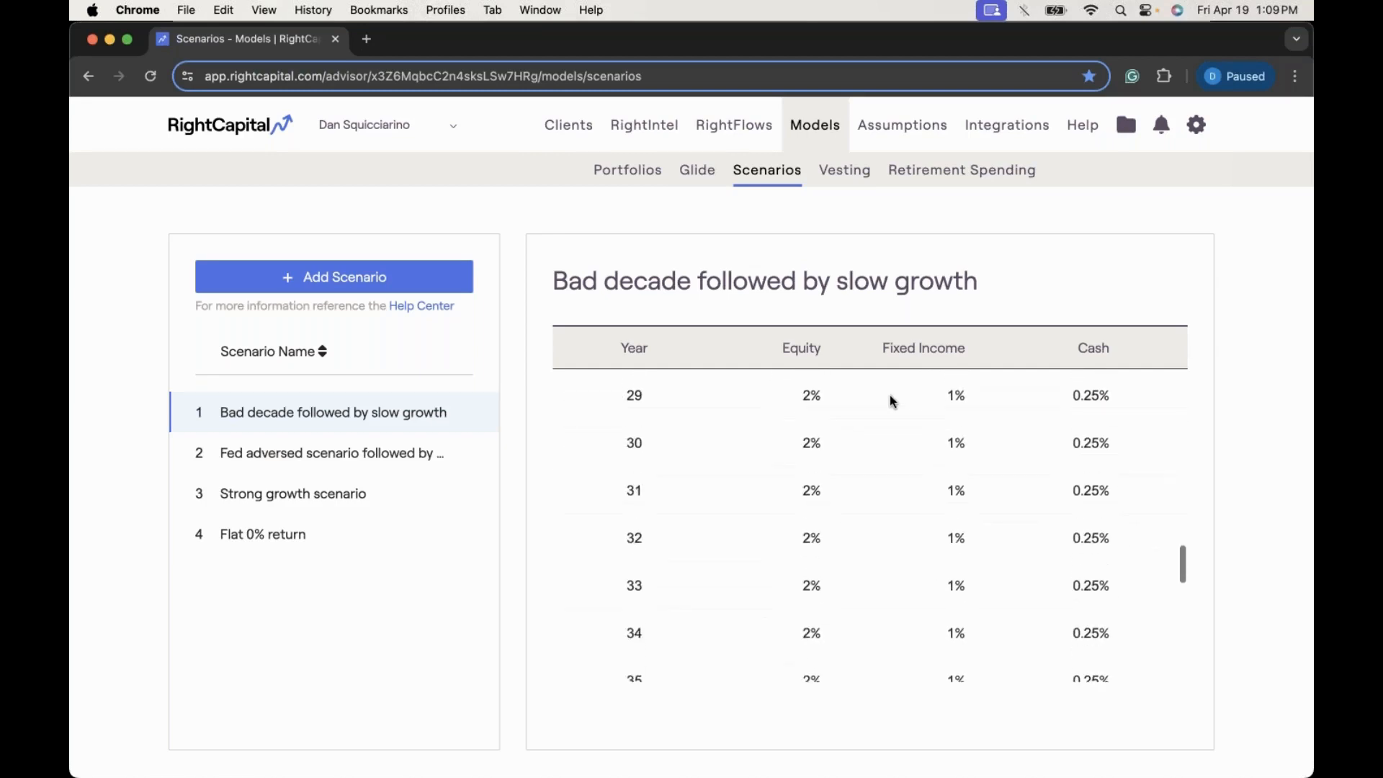
scroll(892, 400, "down", 3)
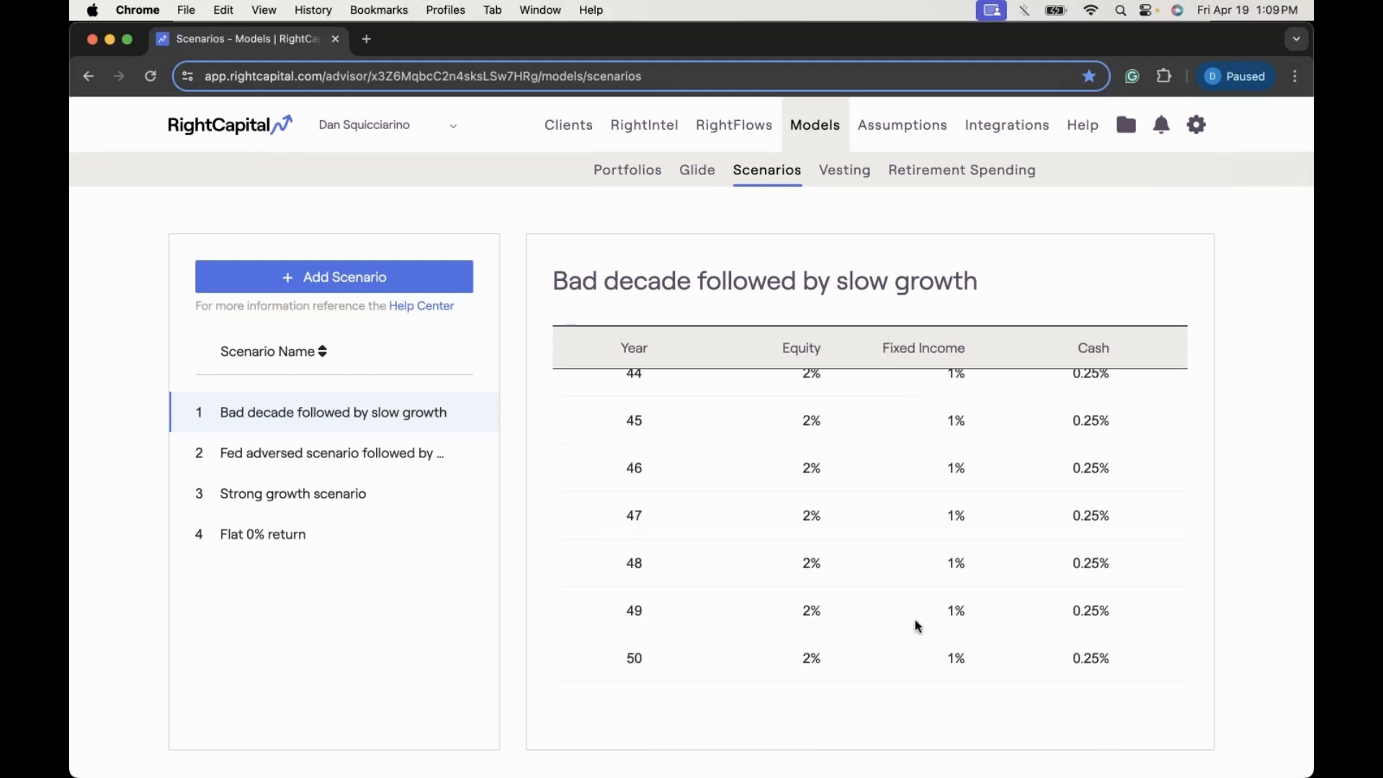
scroll(916, 621, "up", 20)
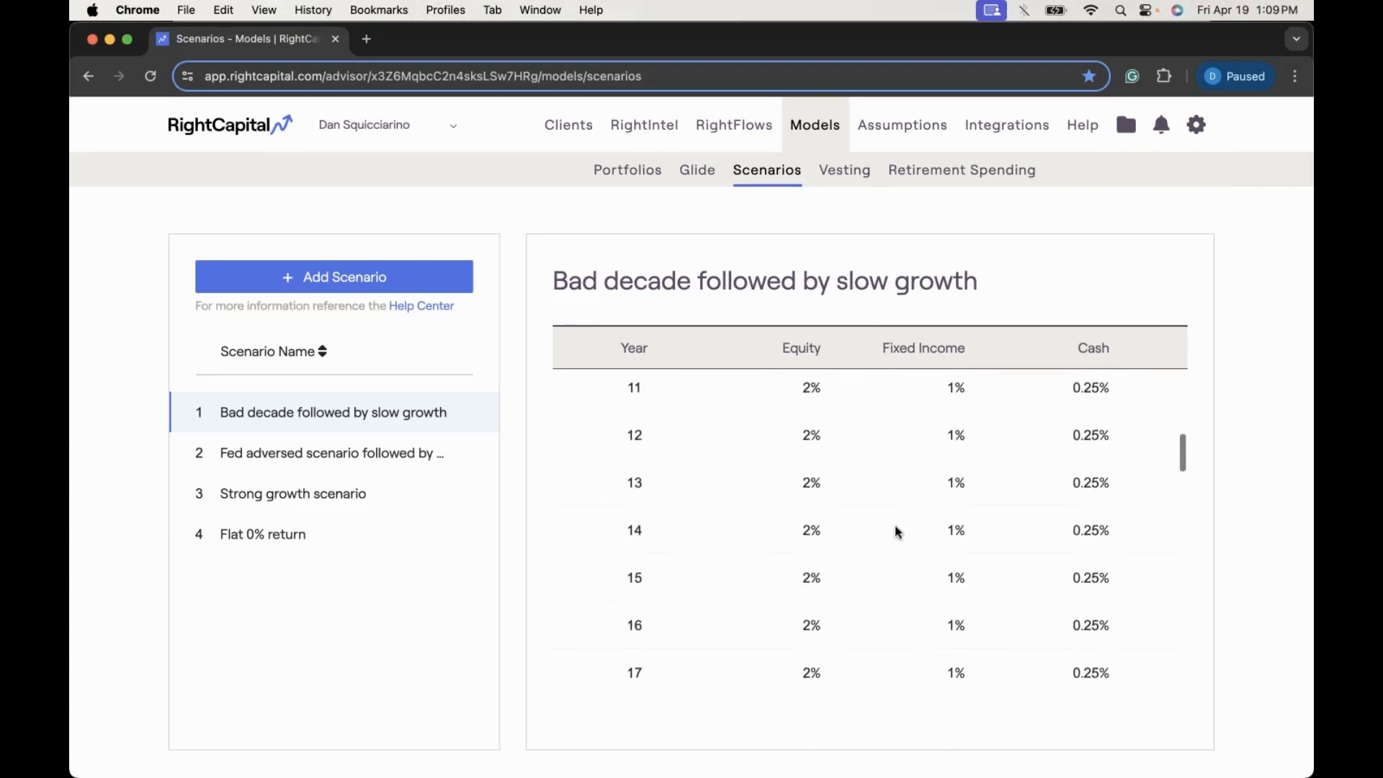
scroll(898, 532, "up", 5)
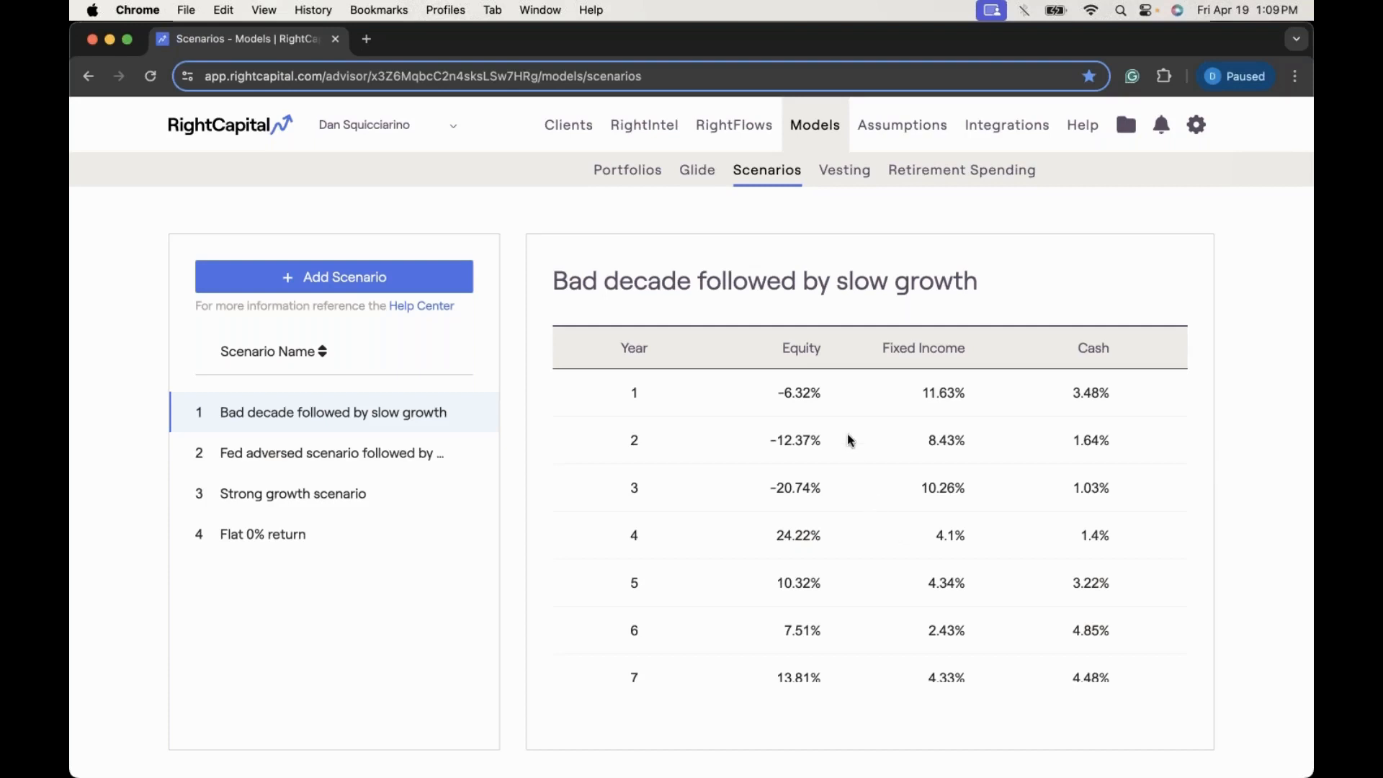
Step: Examine the equity, fixed income and cash returns for the first ten years of the bad decade scenario
scroll(850, 440, "down", 1)
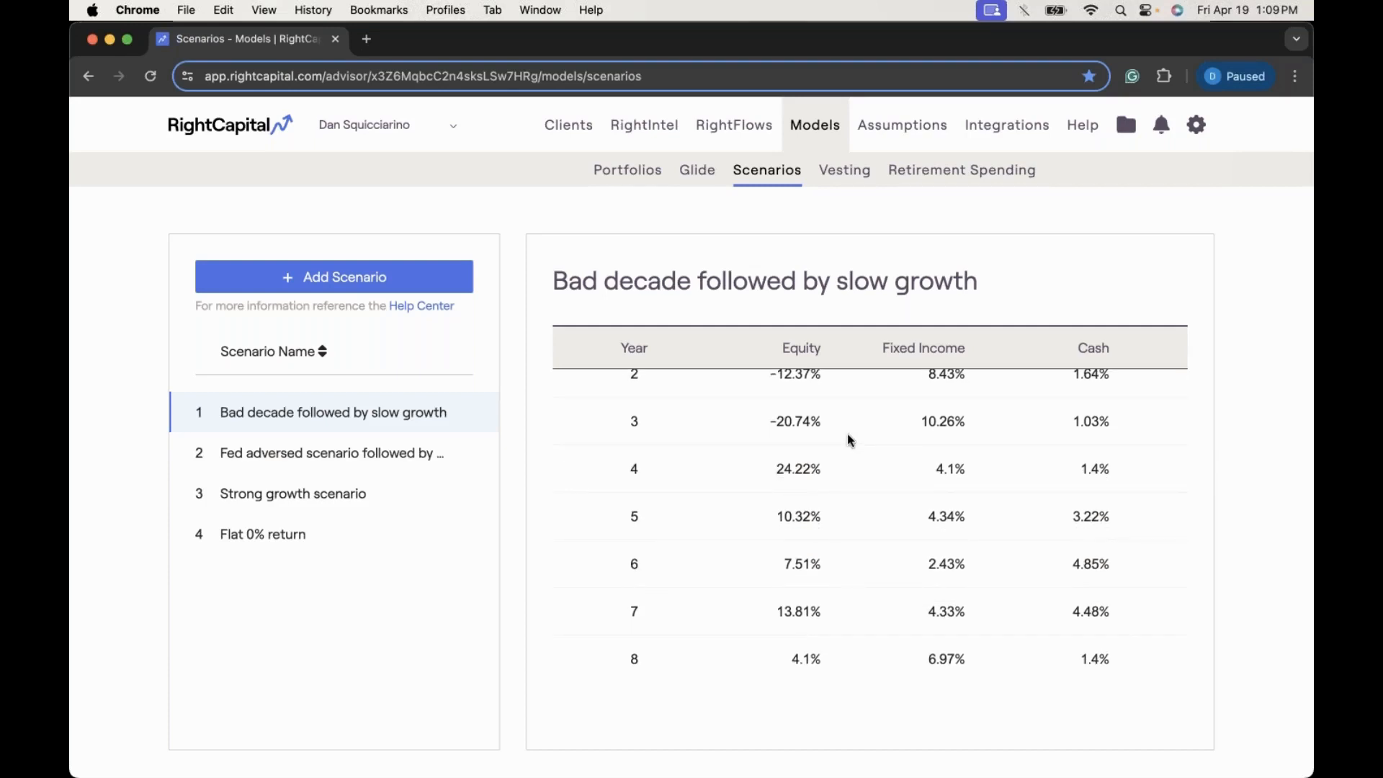
scroll(848, 439, "up", 1)
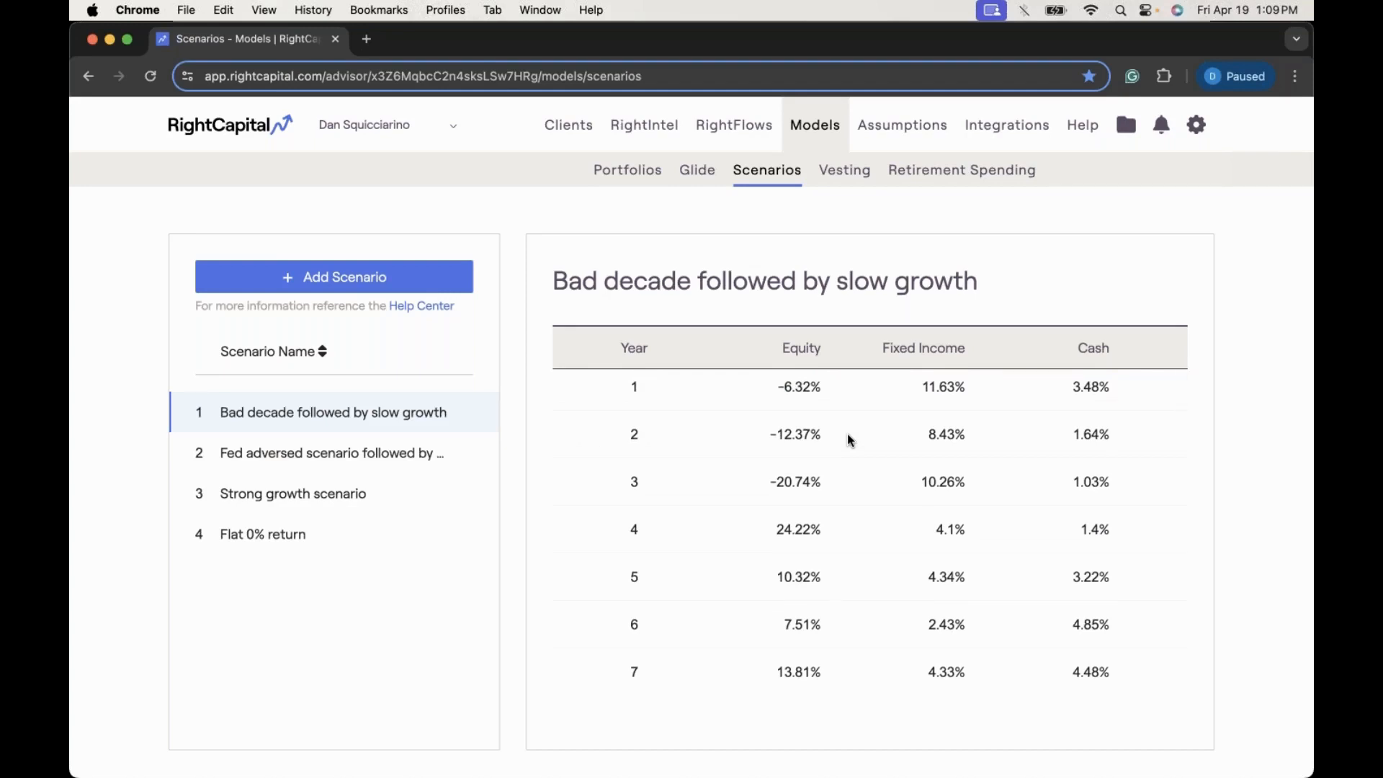
scroll(847, 439, "up", 1)
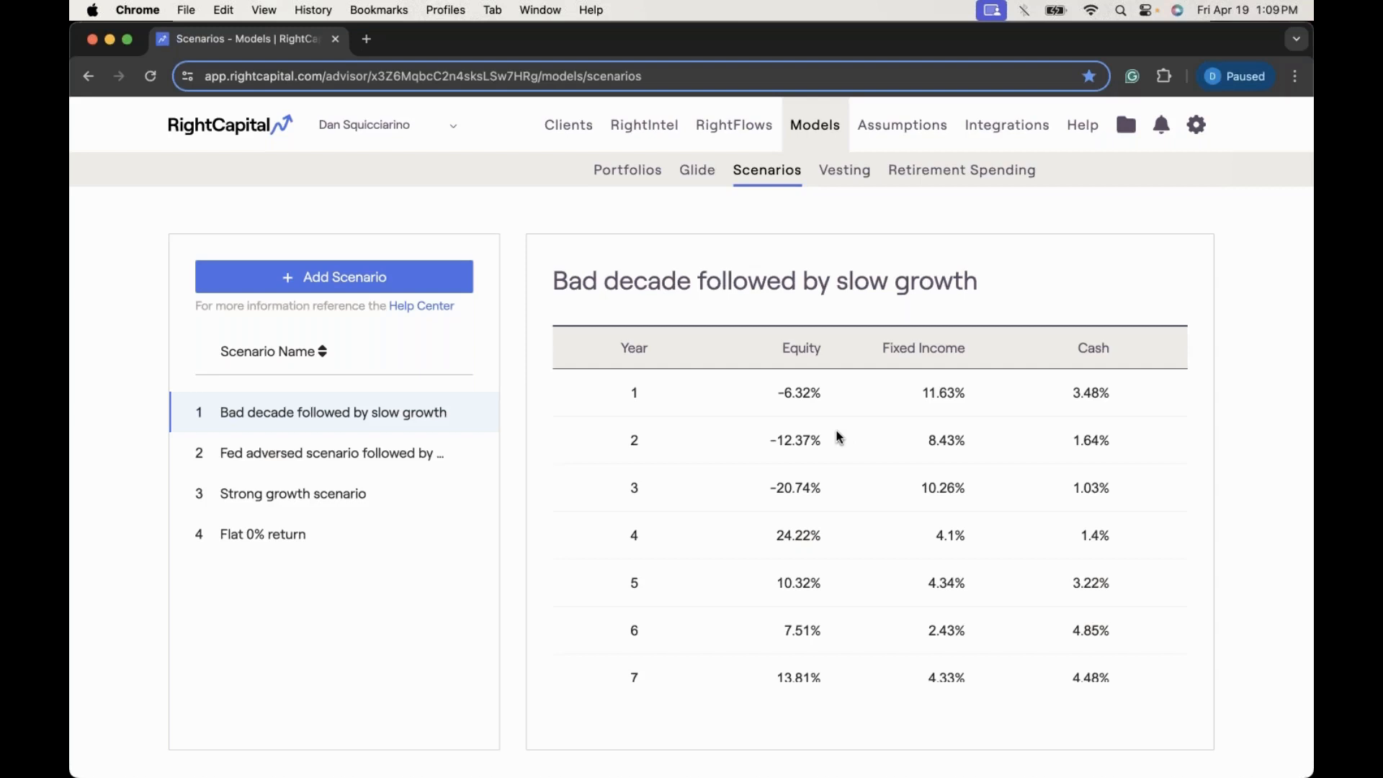
scroll(838, 432, "down", 5)
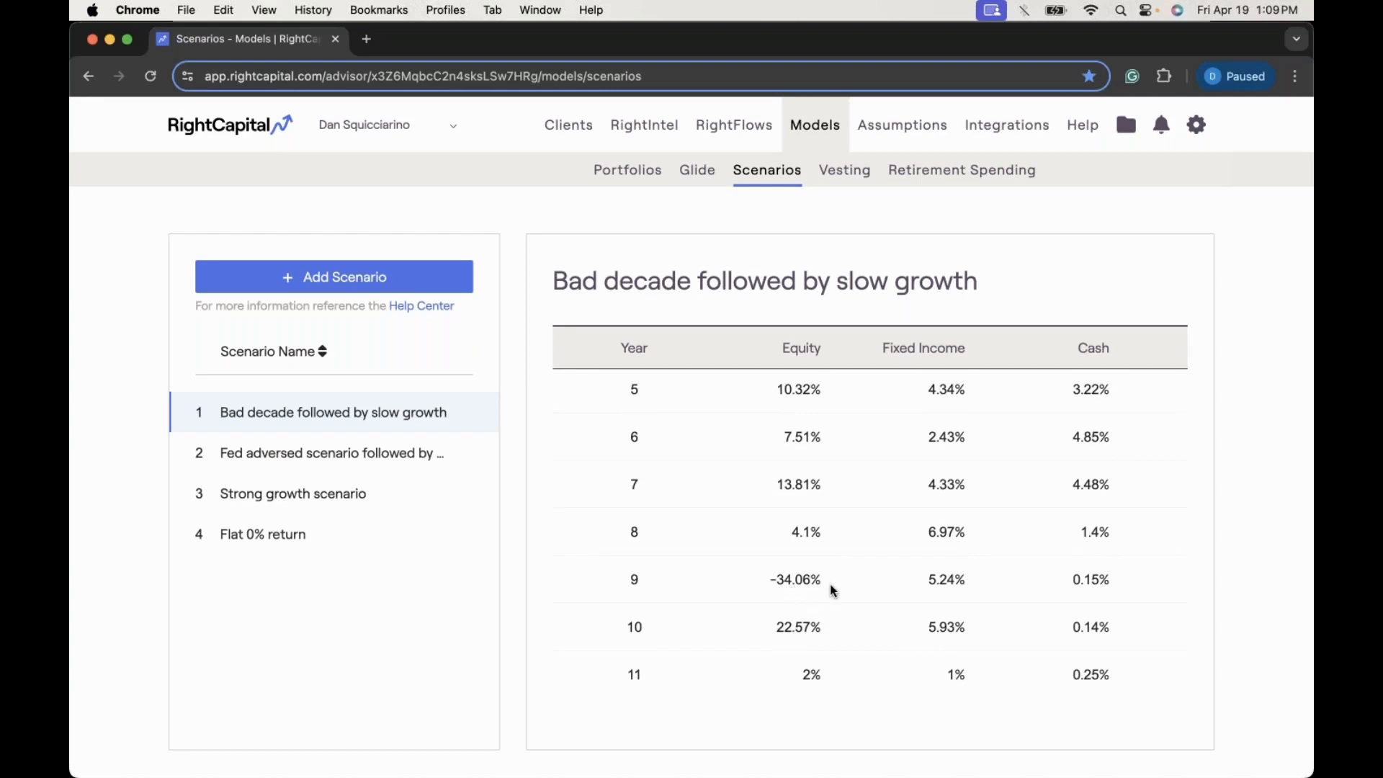
scroll(874, 547, "up", 5)
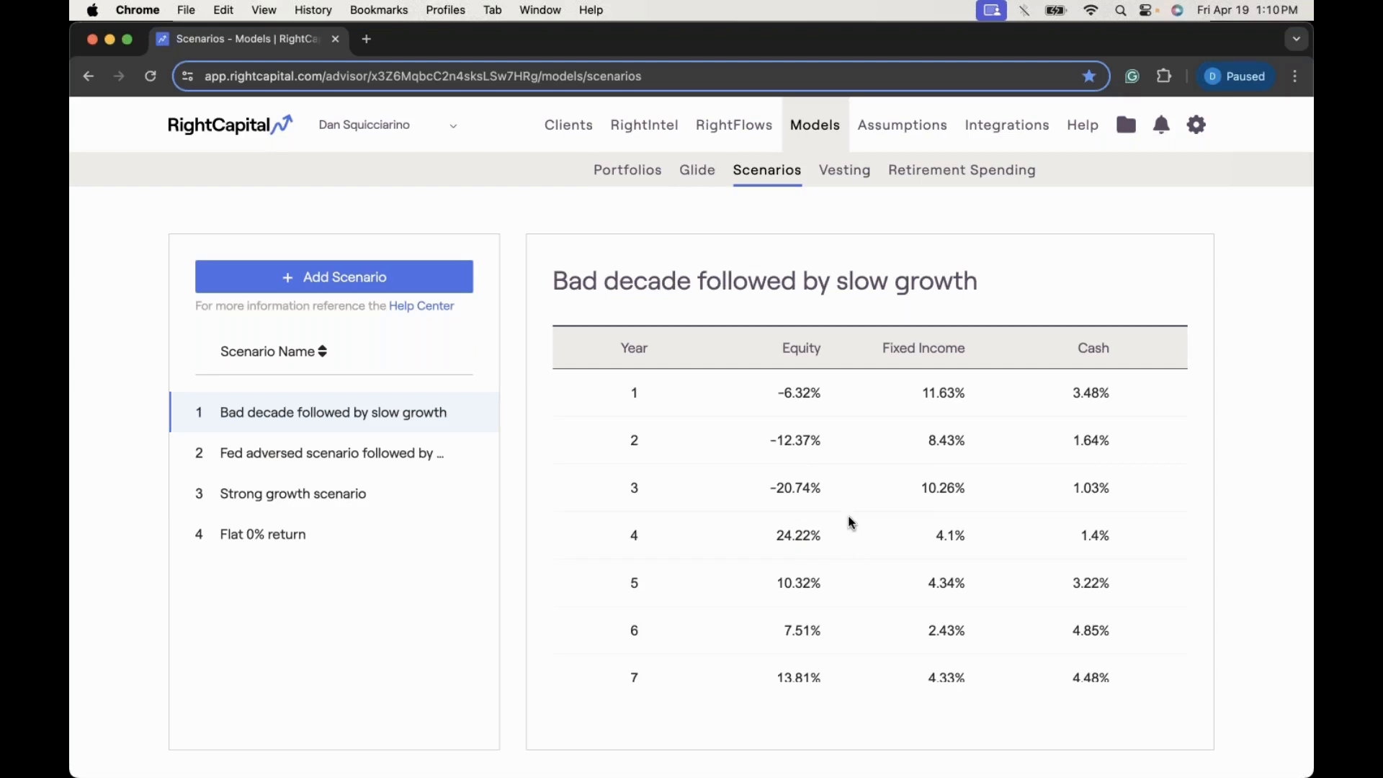
scroll(851, 522, "down", 1)
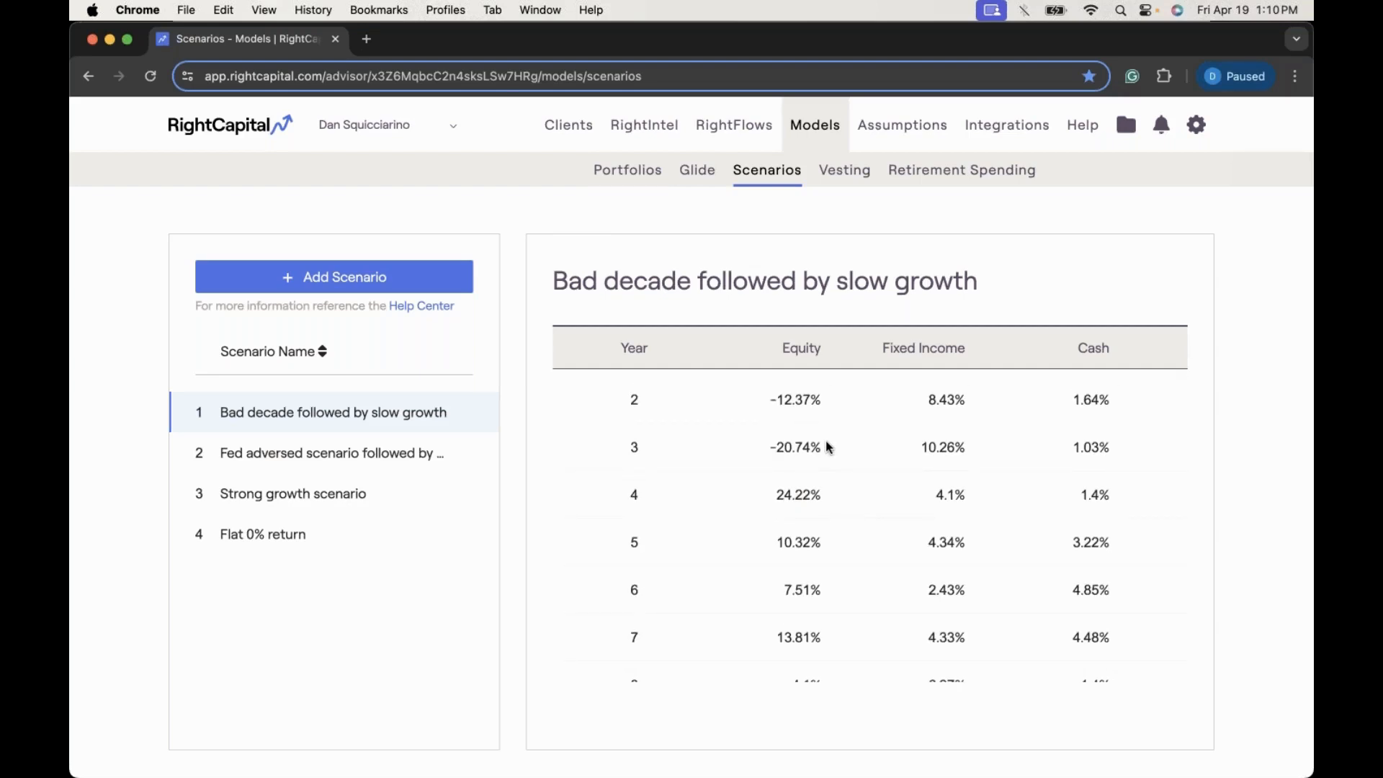
scroll(829, 448, "up", 1)
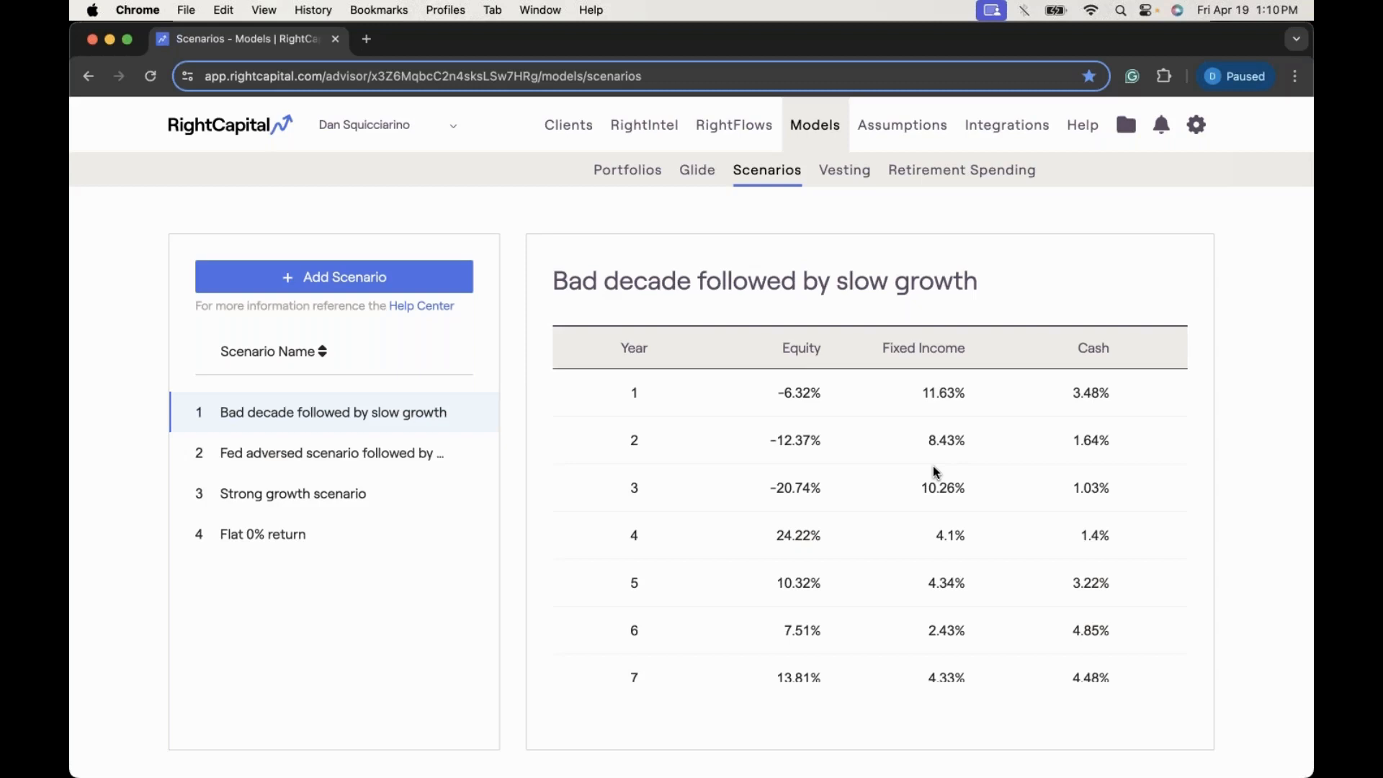
Step: Examine the bad decade scenario's slow-growth returns for equity, fixed income and cash from year 11 onward
scroll(934, 467, "down", 5)
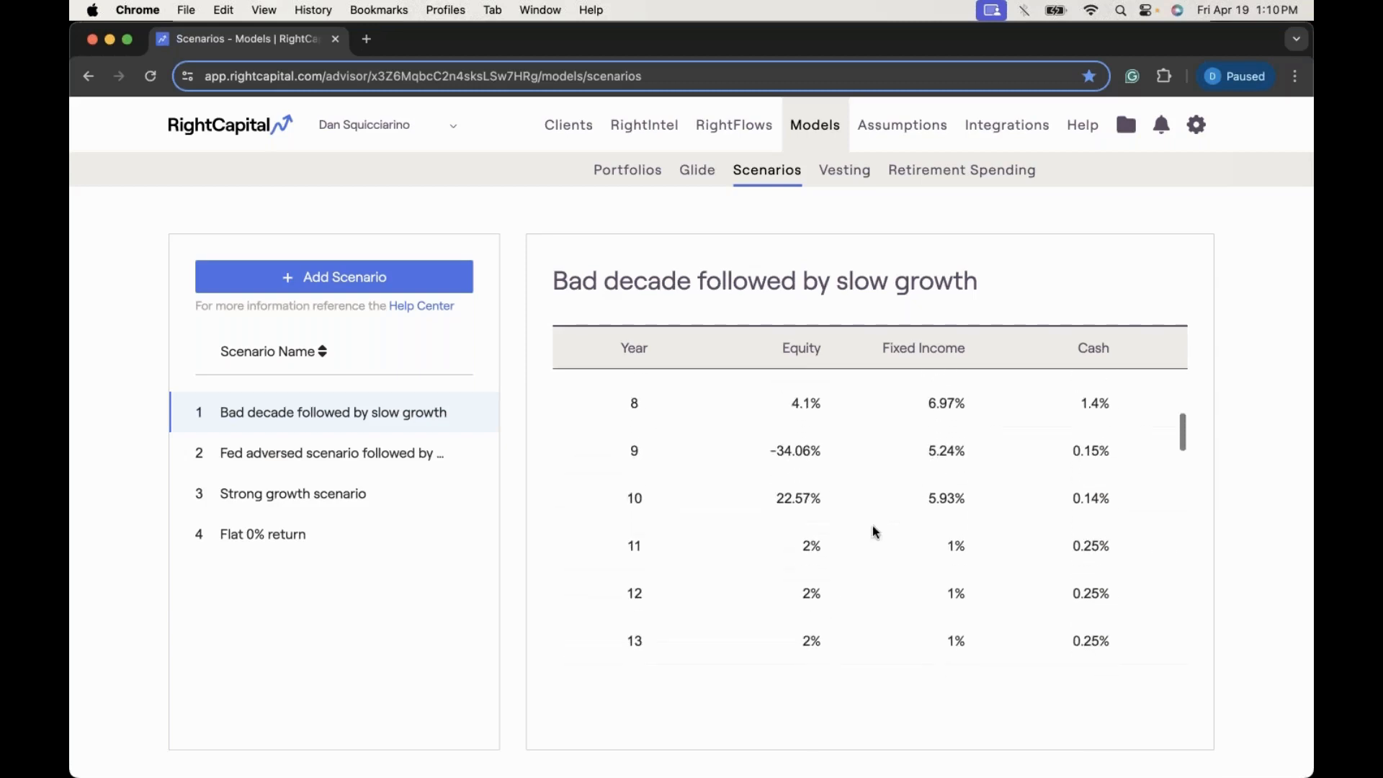
scroll(874, 531, "down", 3)
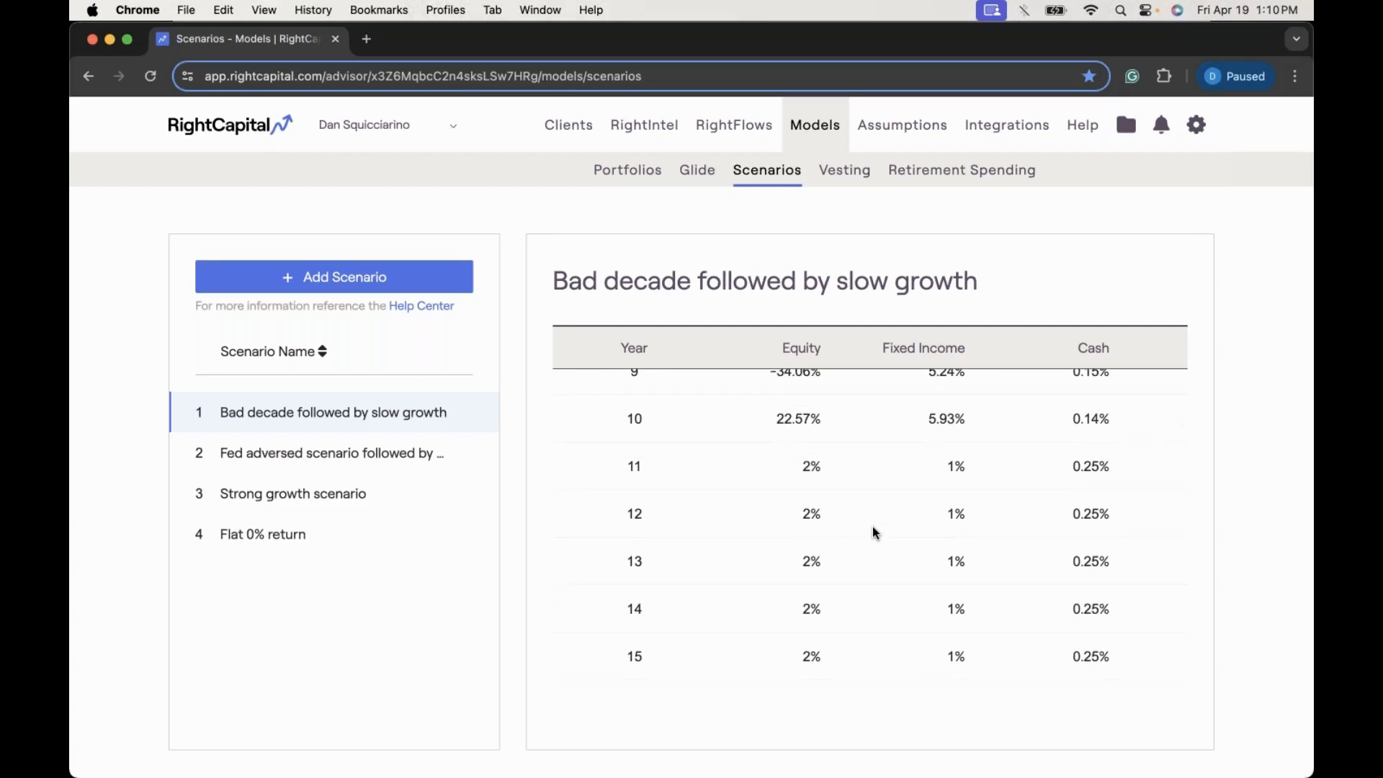
scroll(840, 472, "down", 1)
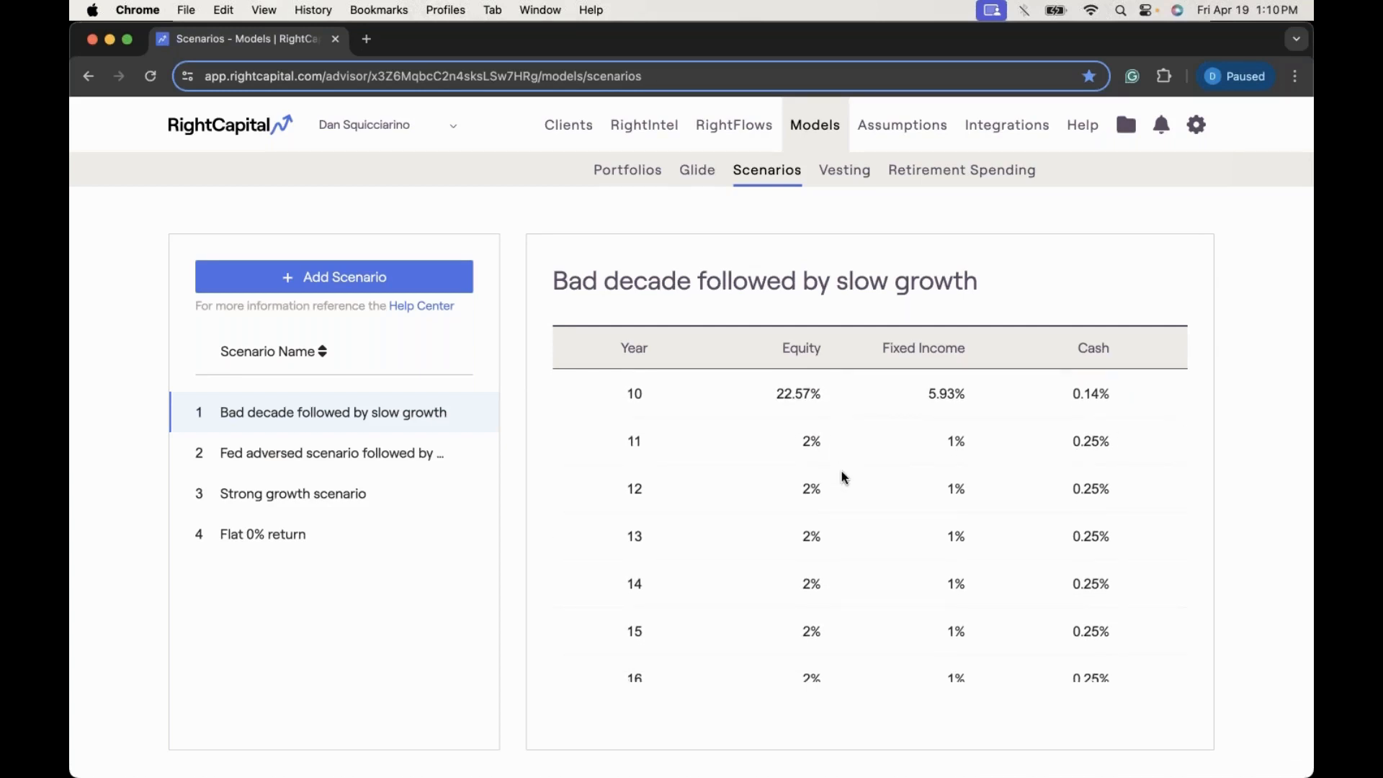
scroll(842, 473, "down", 2)
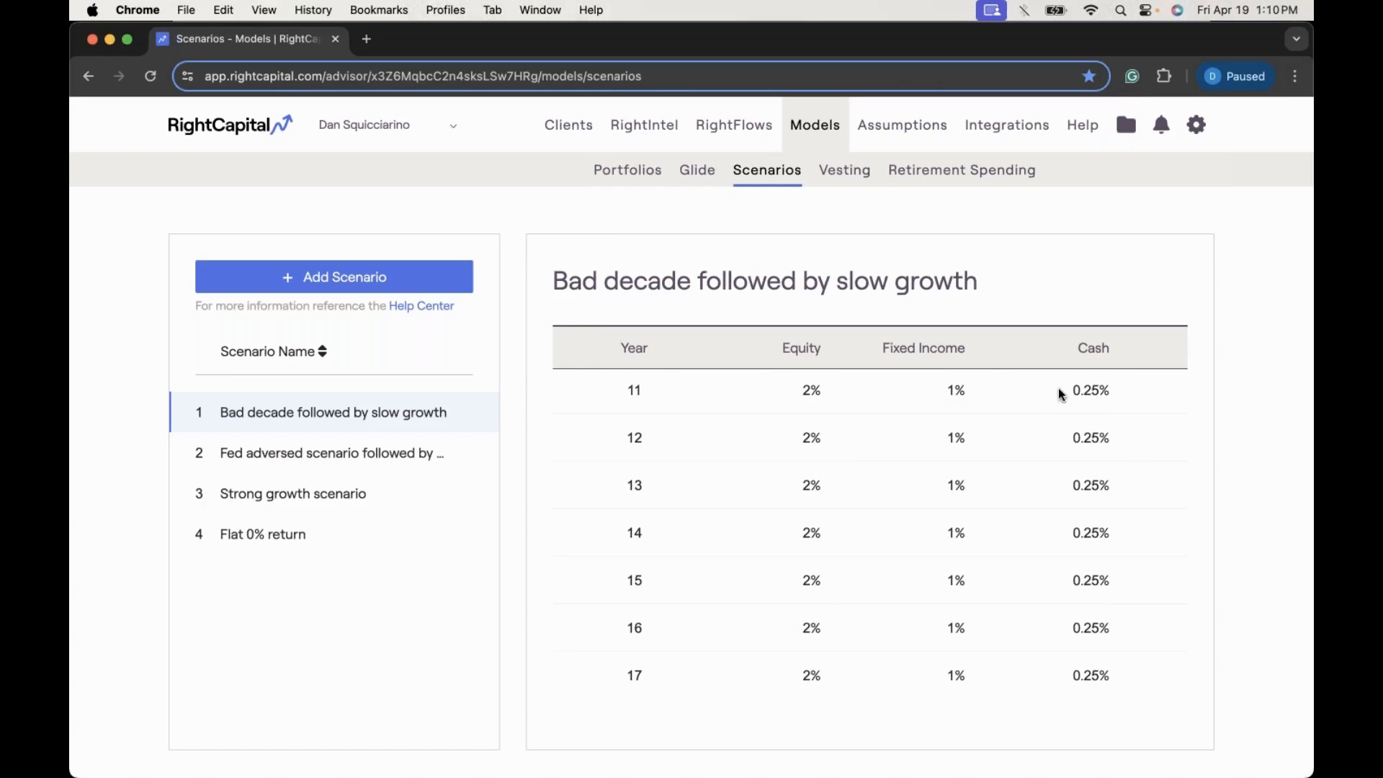
Step: Open the "Fed adversed scenario followed by modest growth" scenario and skim its return table from year 1 to year 12 and back
scroll(1058, 388, "up", 5)
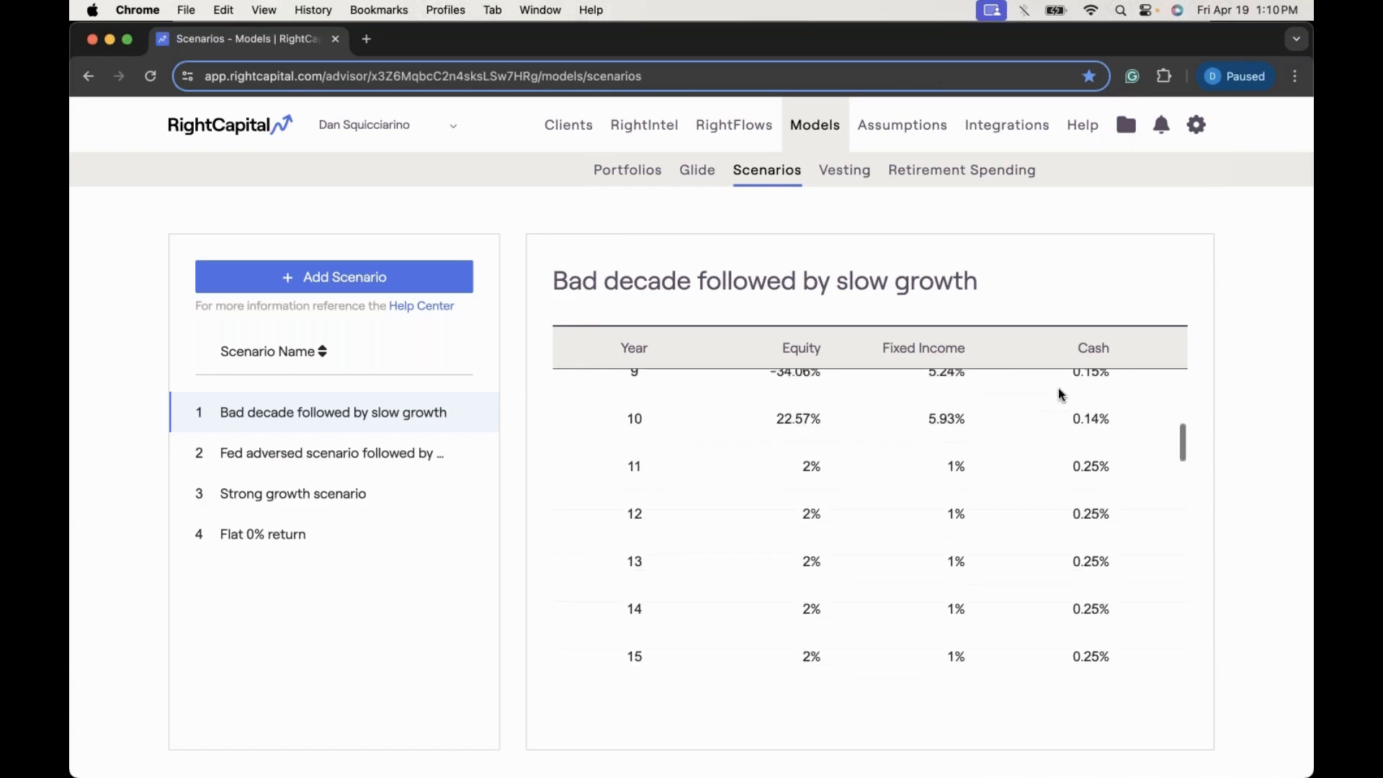
scroll(681, 521, "up", 2)
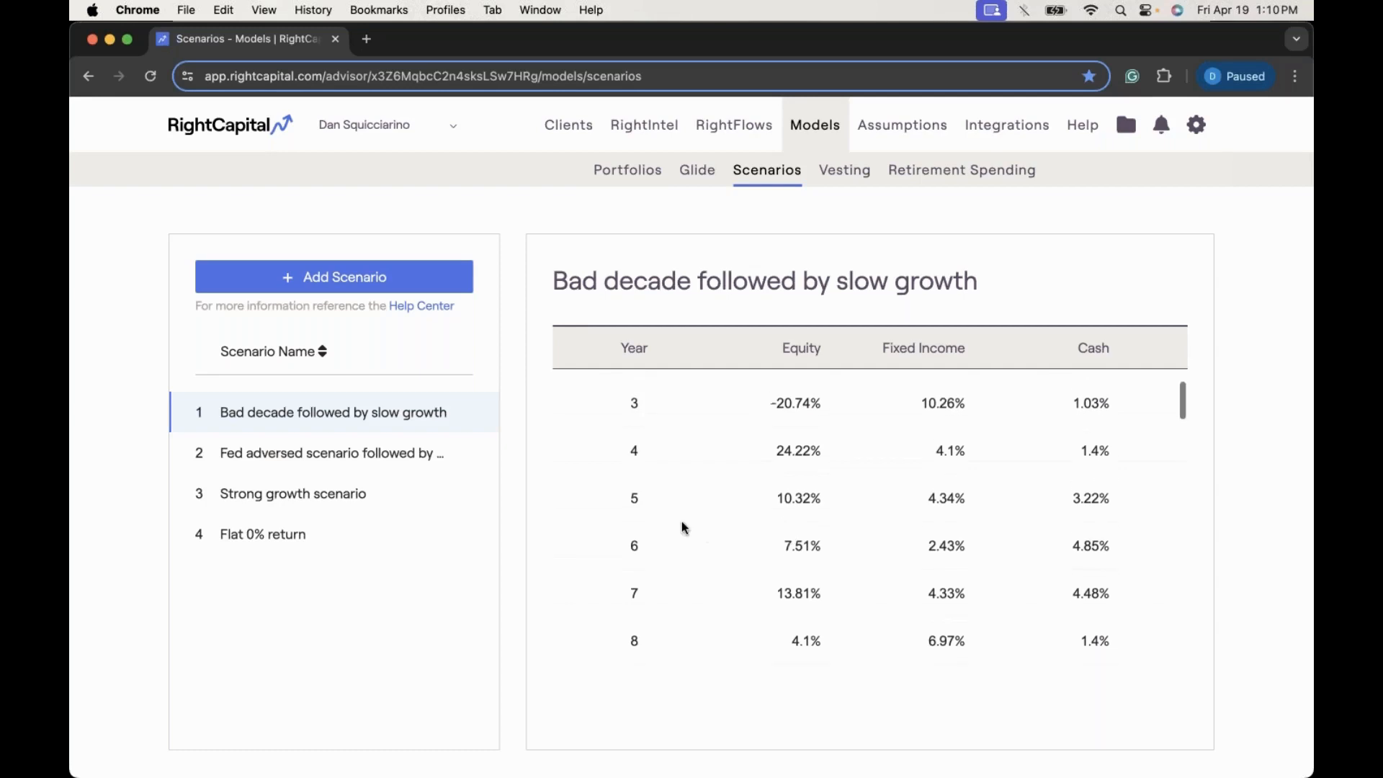
left_click(390, 464)
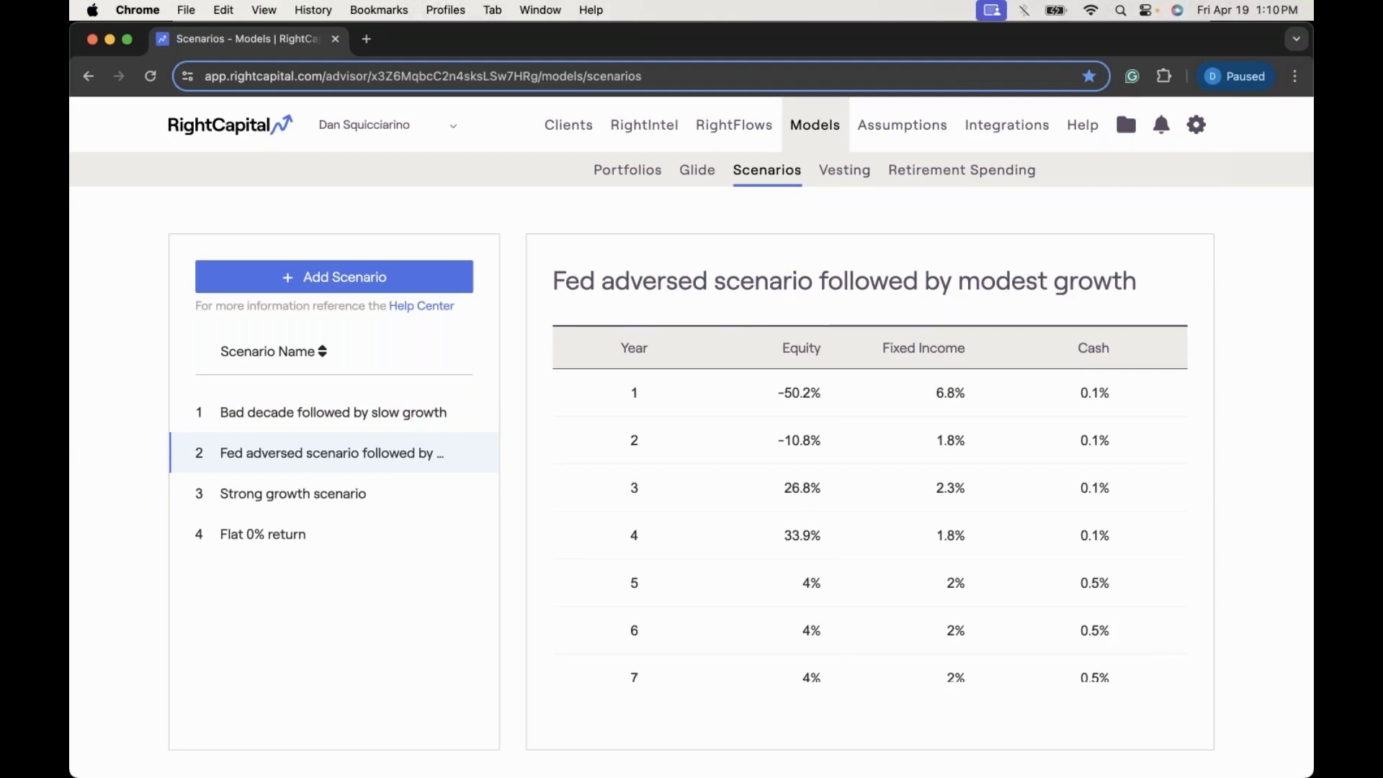
scroll(910, 529, "down", 5)
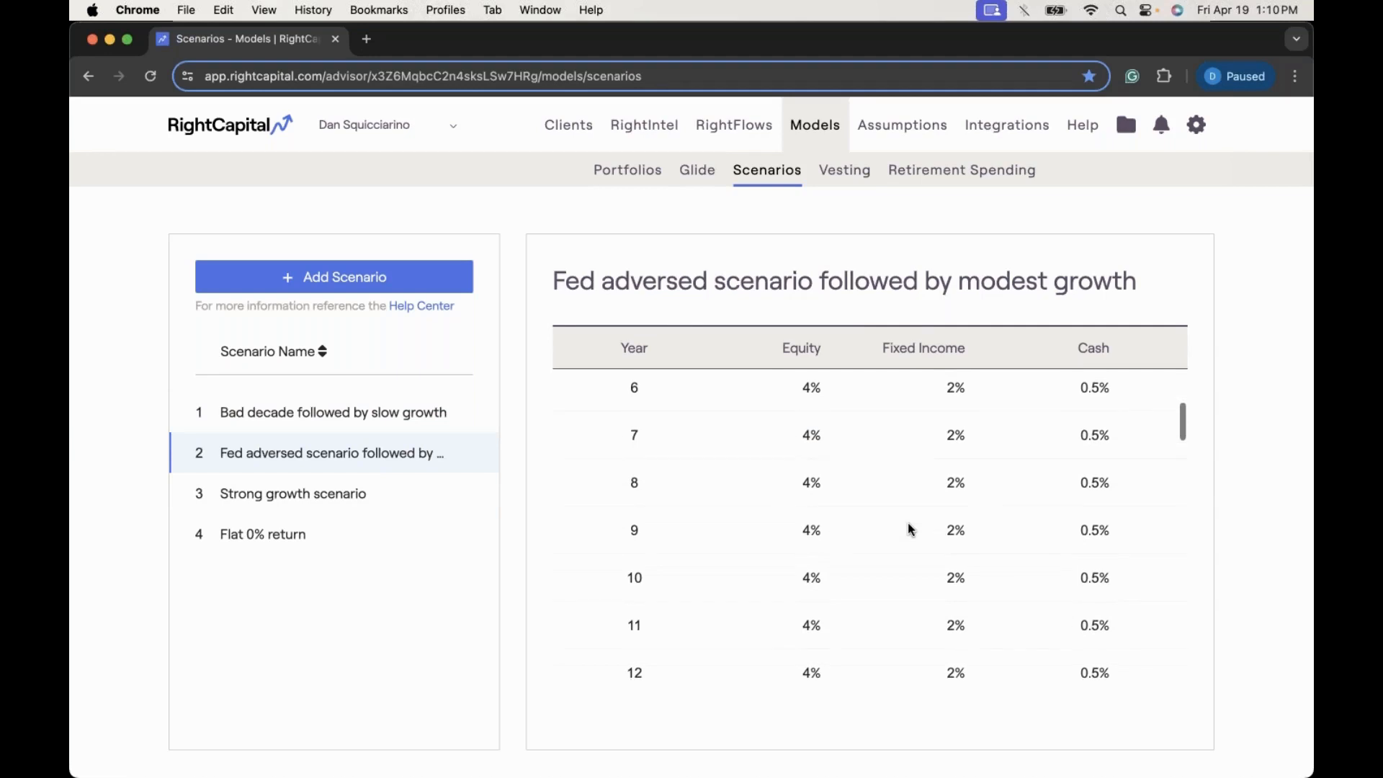
scroll(910, 529, "up", 5)
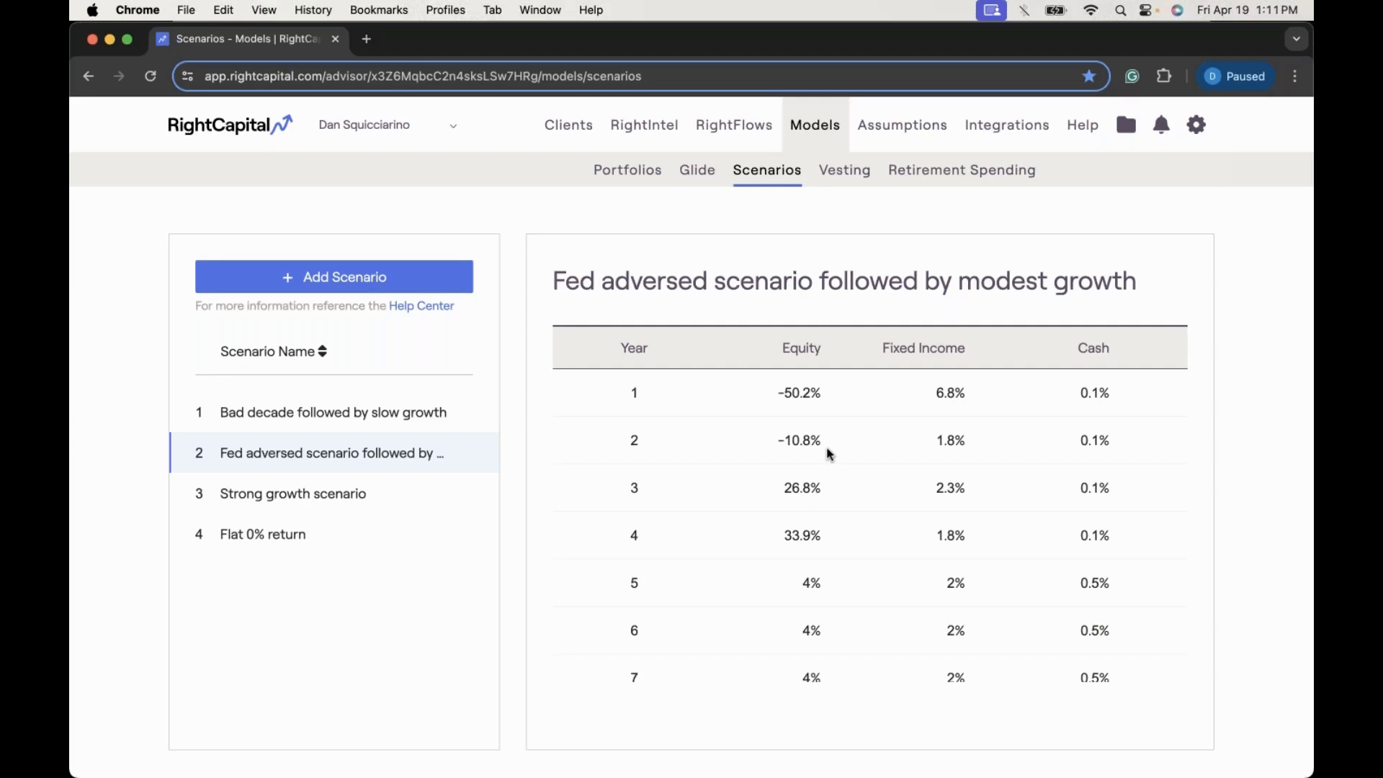
Step: Examine the Fed adversed scenario's equity, fixed income and cash returns for the first four years and the modest growth from year 5
scroll(830, 454, "down", 1)
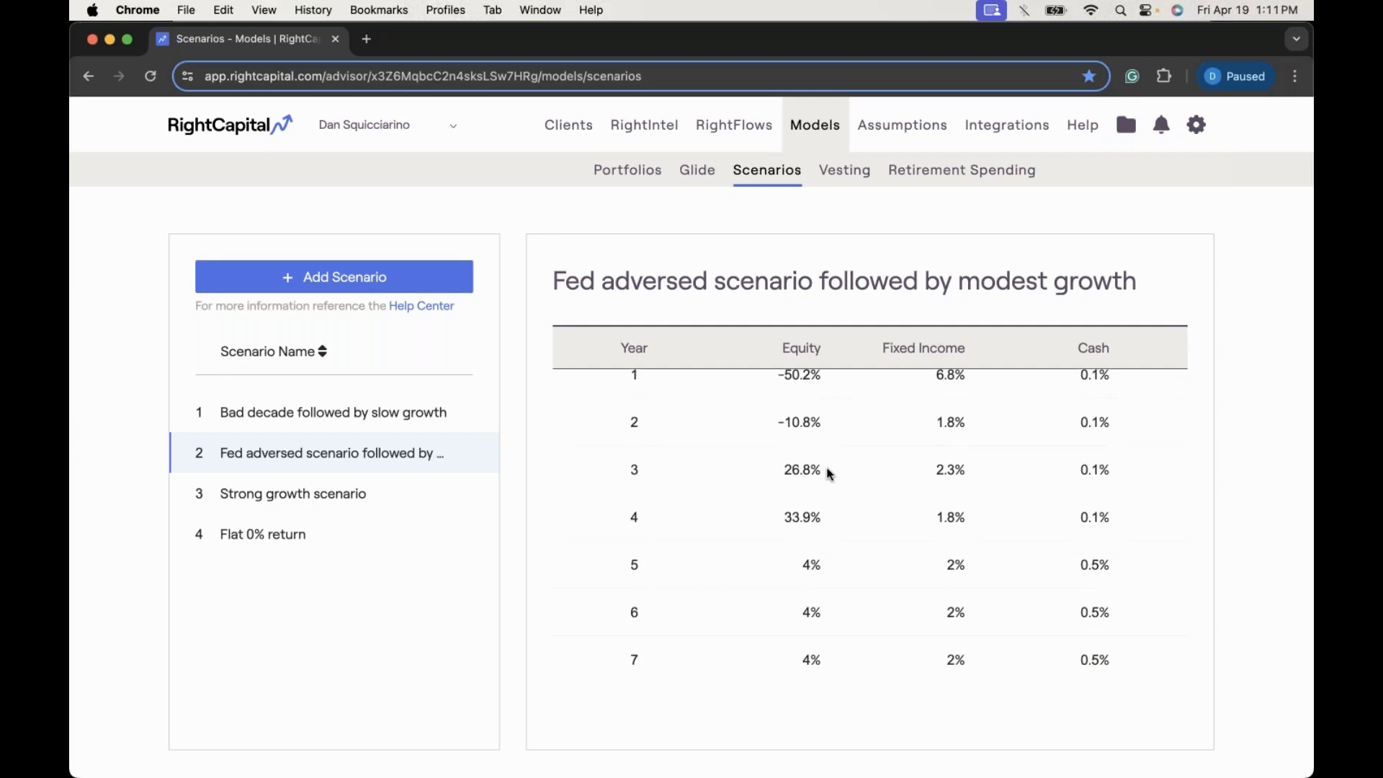
scroll(840, 519, "down", 3)
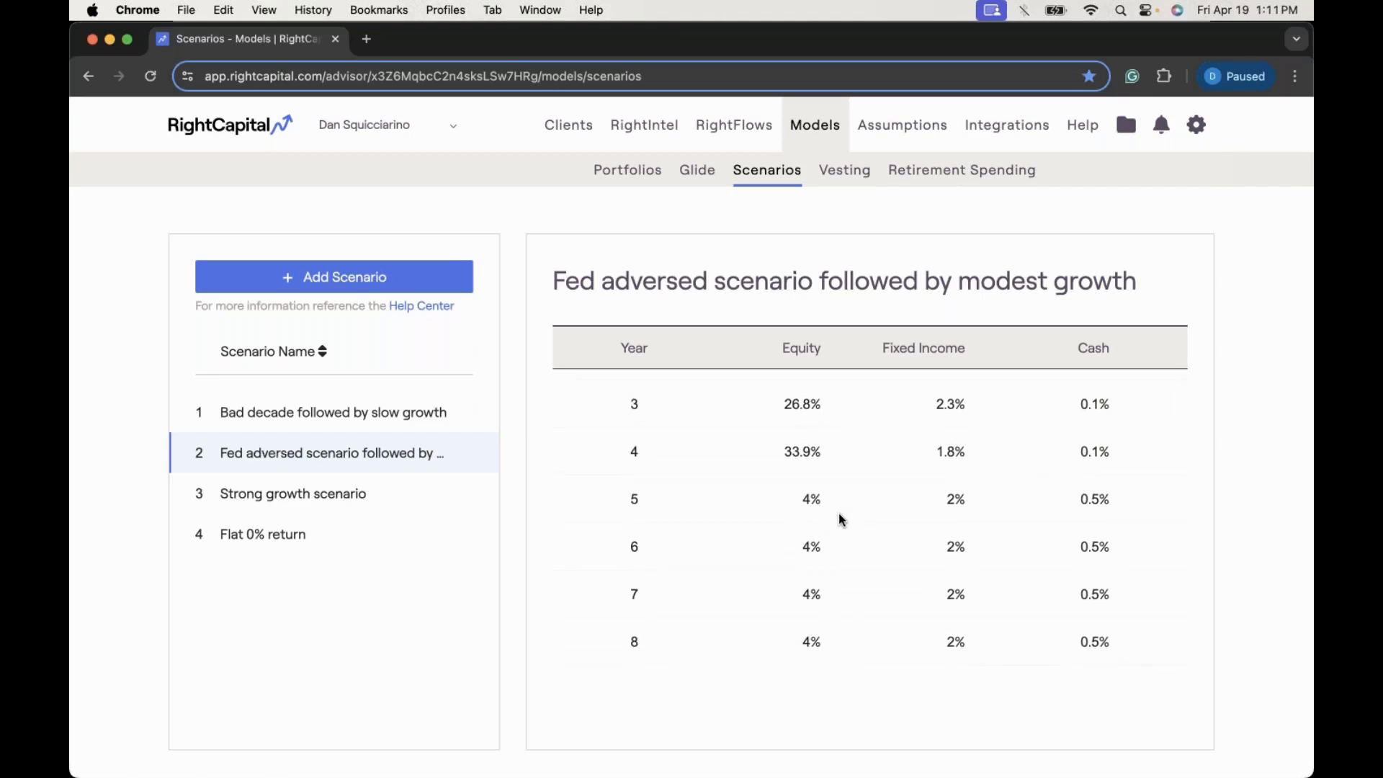
scroll(840, 514, "down", 3)
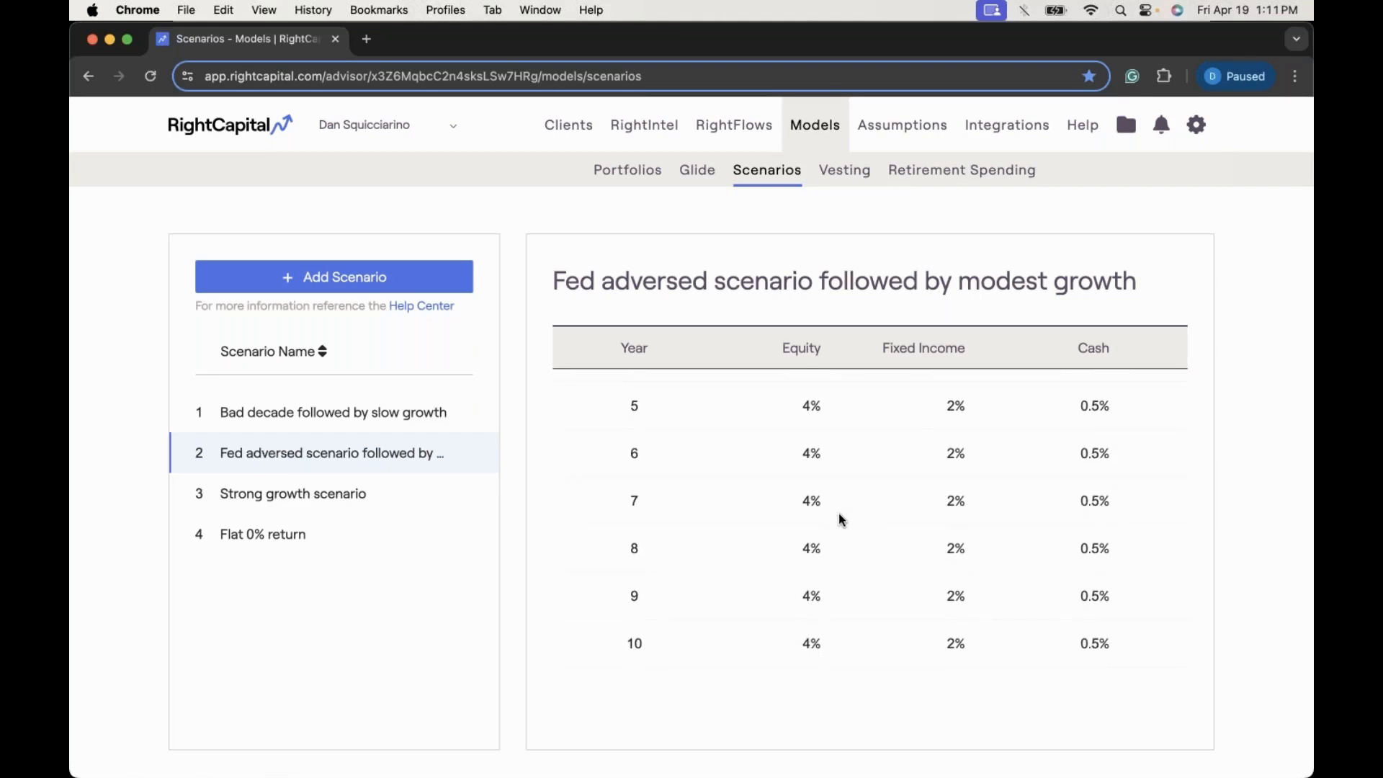
scroll(842, 518, "down", 1)
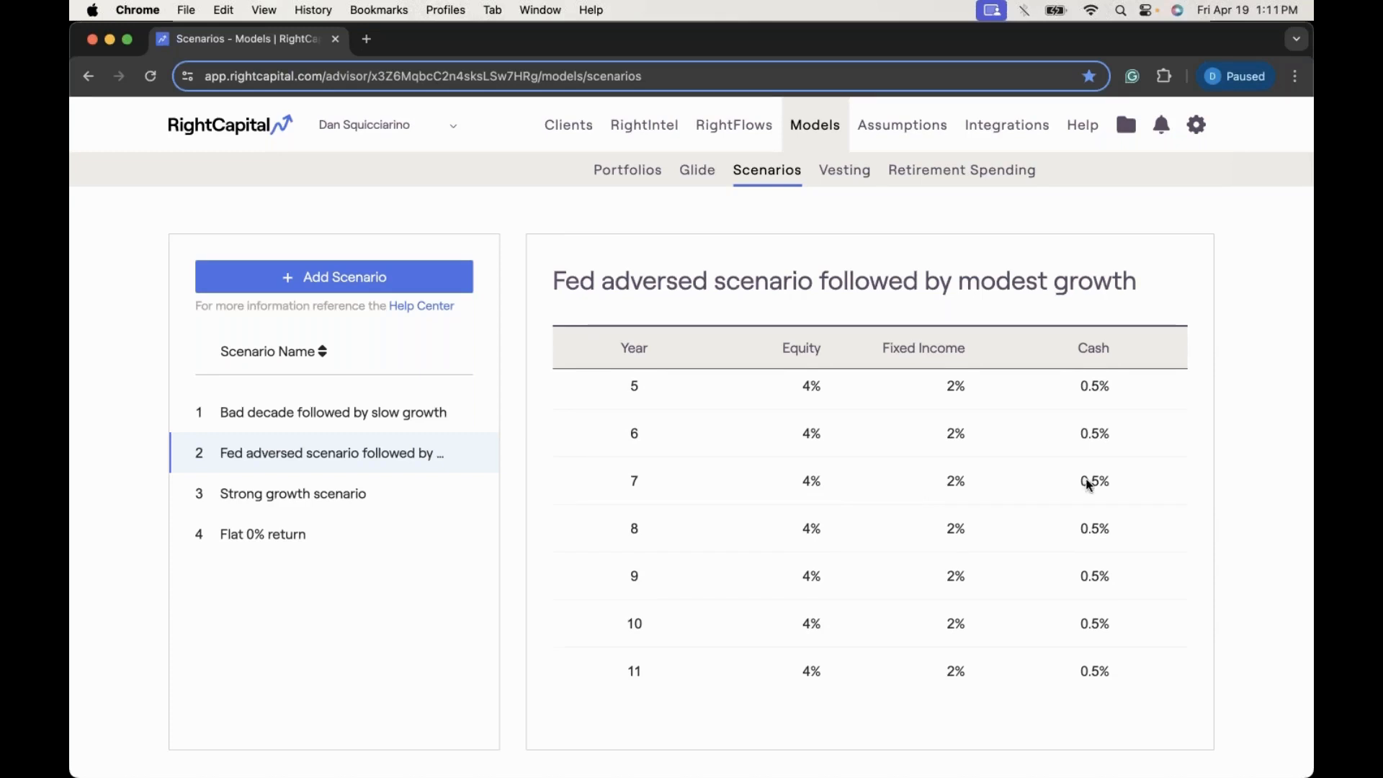
scroll(1089, 485, "up", 3)
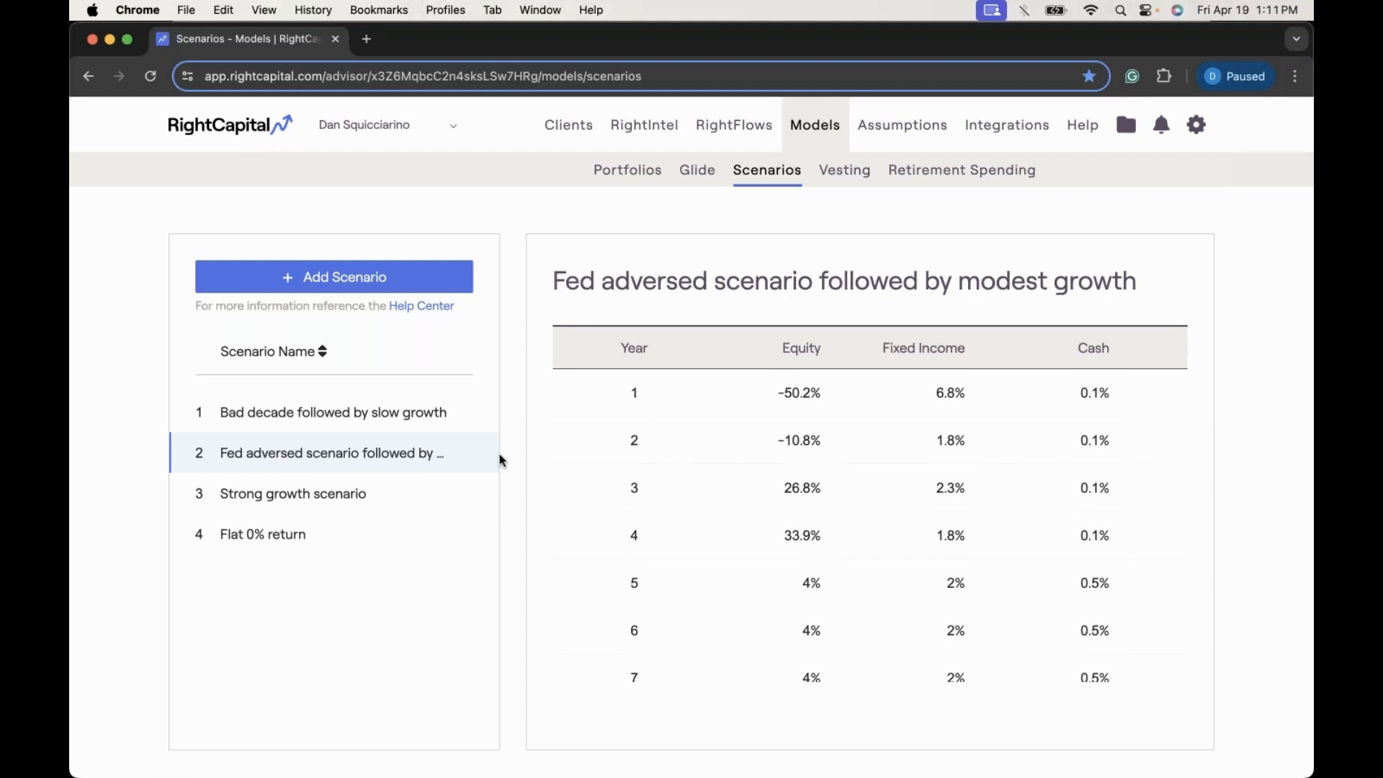
Step: Open the "Strong growth scenario" and examine its equity, fixed income and cash returns from year 1 through year 16
left_click(365, 493)
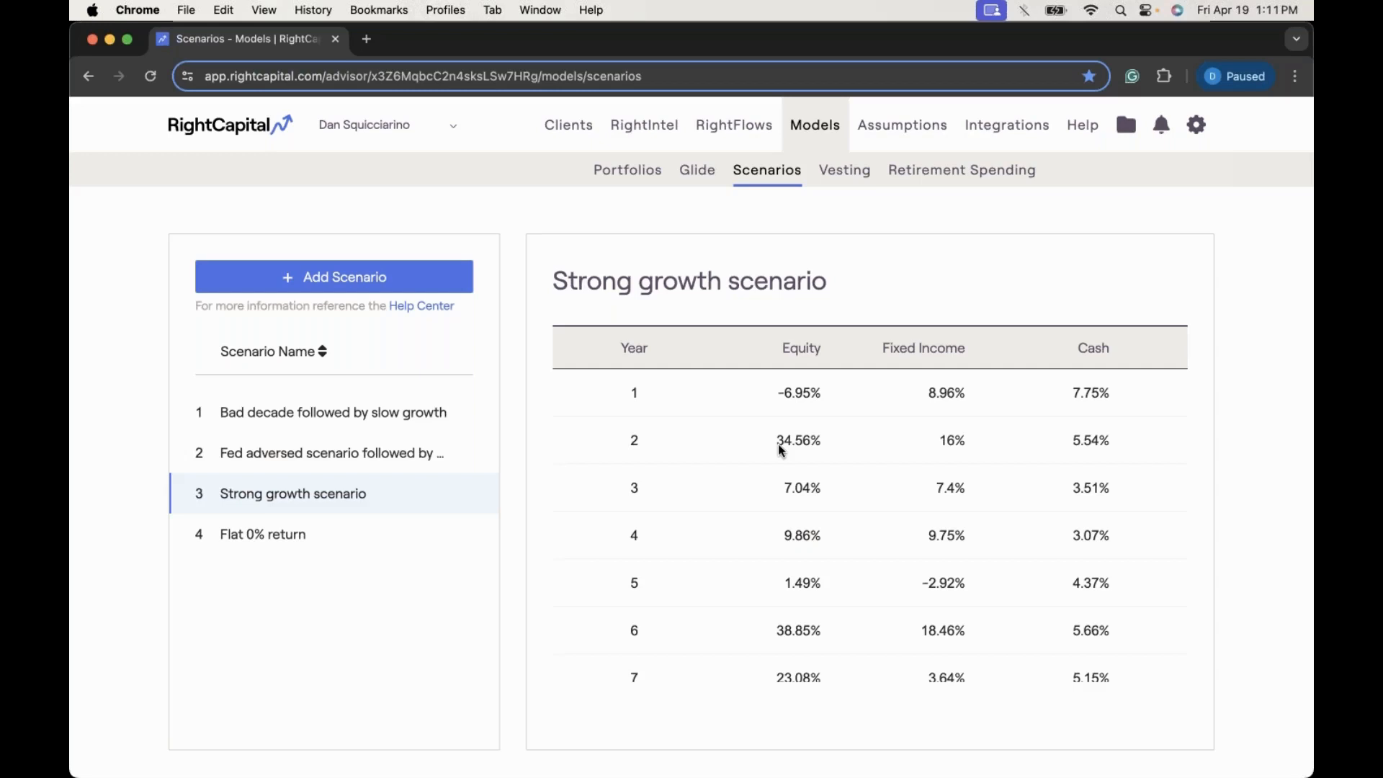
scroll(781, 451, "down", 2)
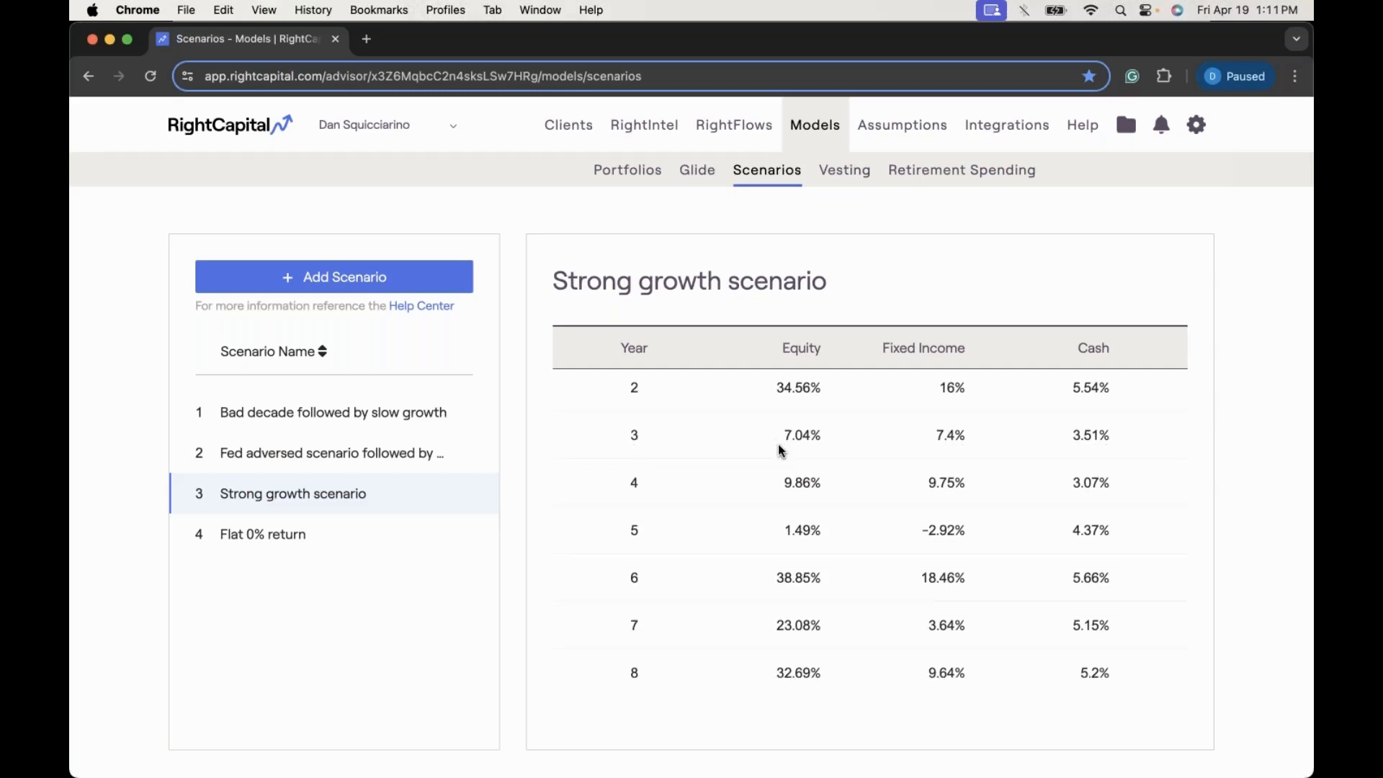
scroll(781, 450, "down", 1)
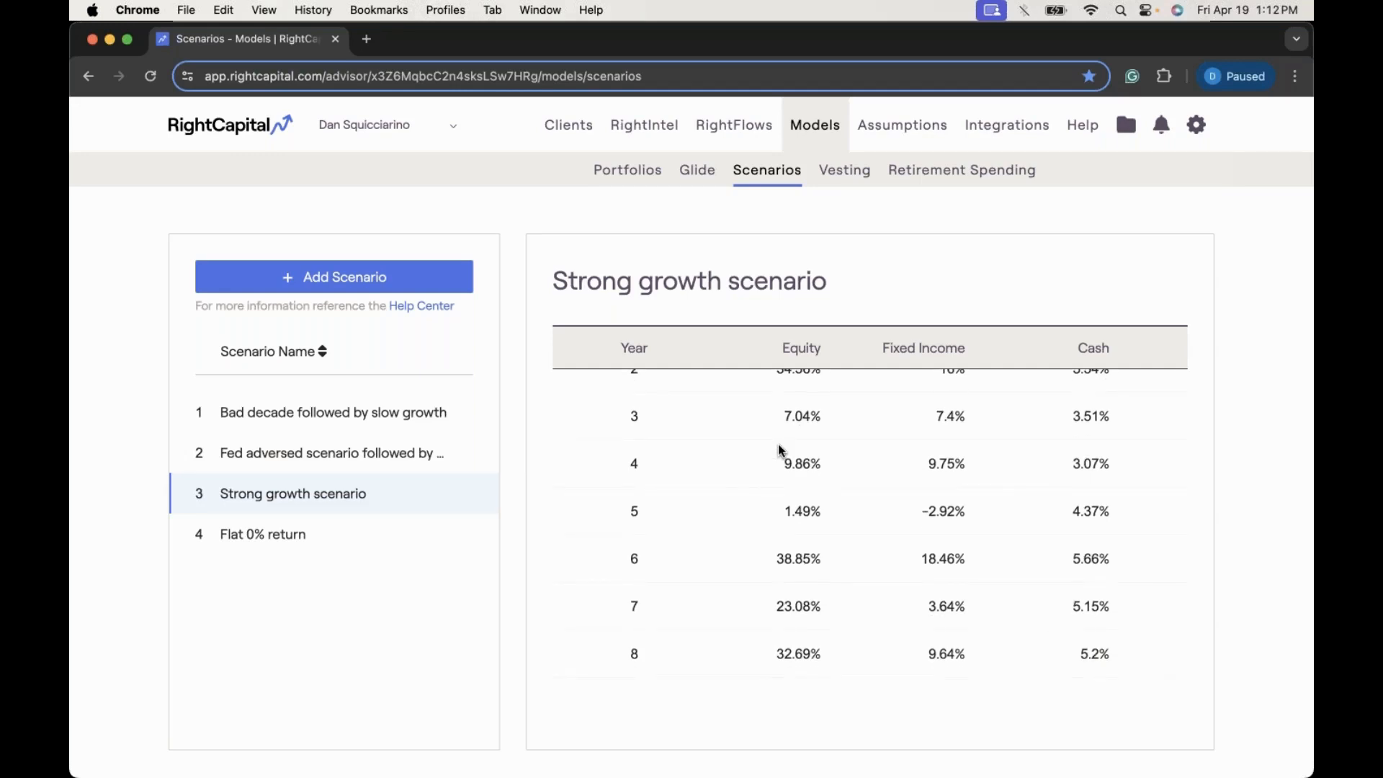
scroll(780, 449, "down", 5)
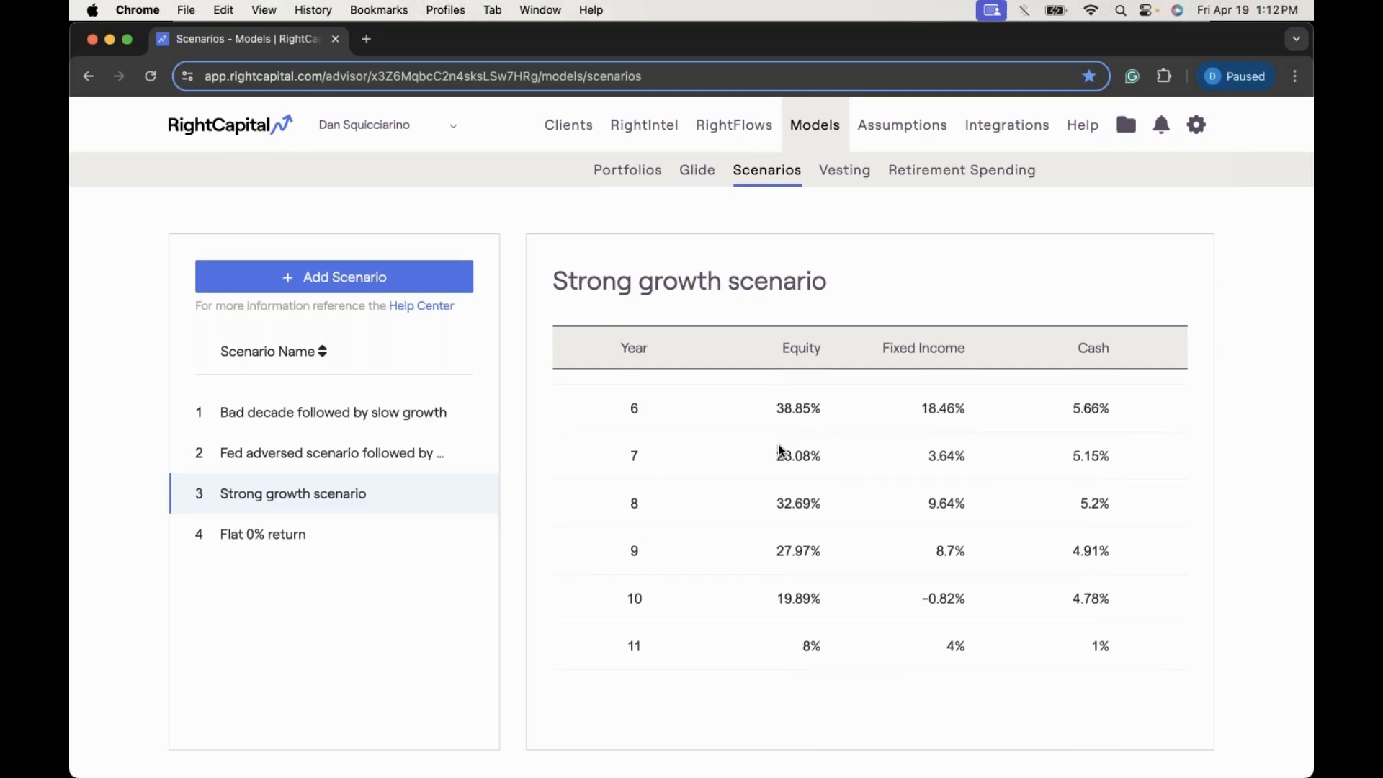
scroll(779, 450, "down", 3)
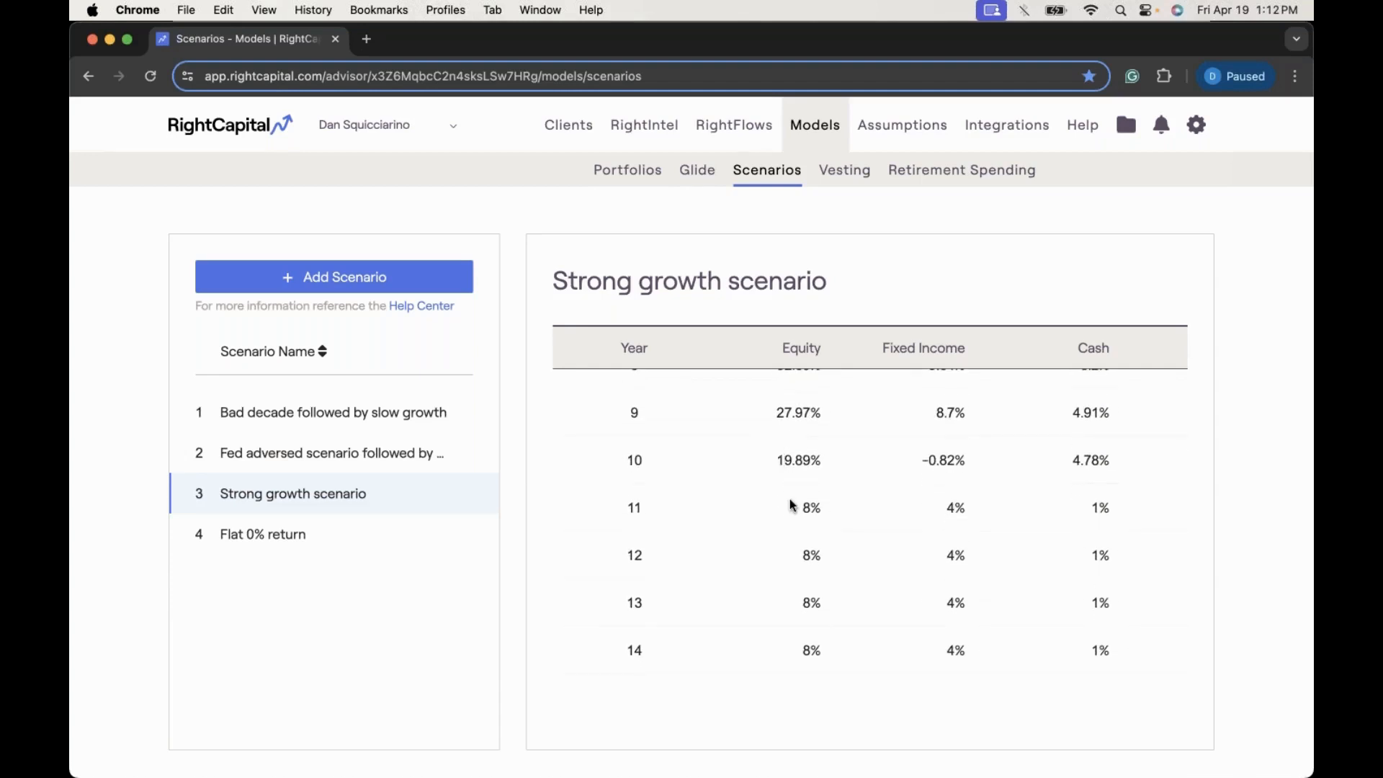
scroll(793, 505, "down", 1)
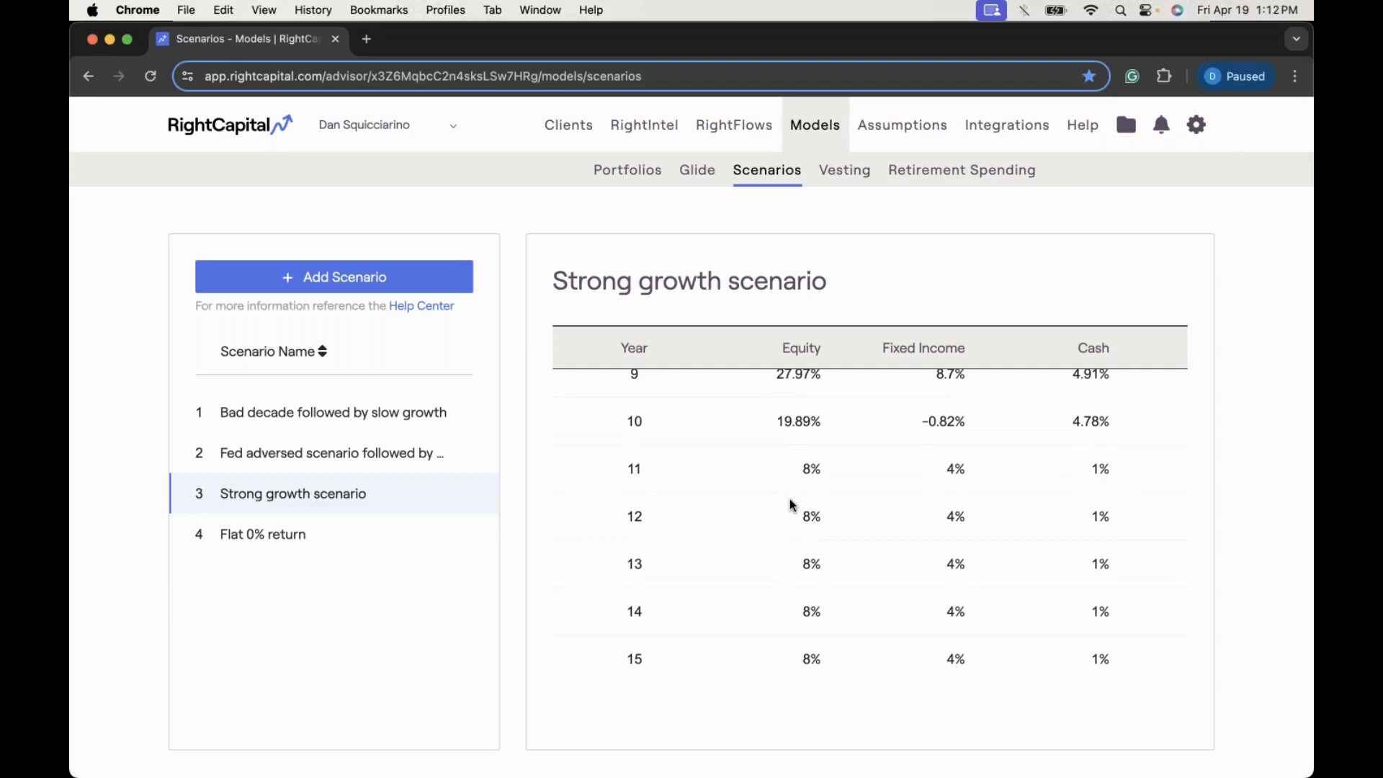
scroll(793, 505, "down", 1)
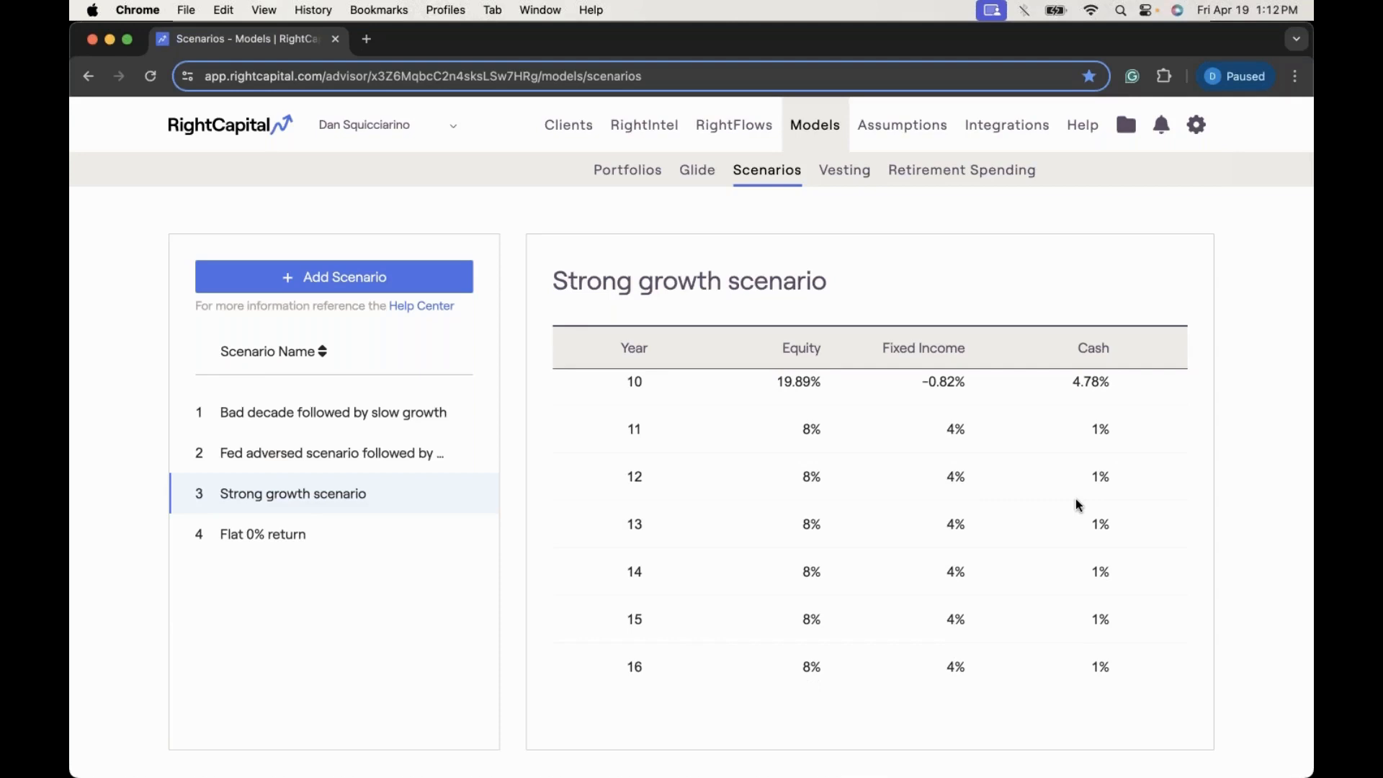
Step: Open the "Flat 0% return" scenario and look through its yearly returns to year 25 and back
left_click(379, 534)
scroll(760, 506, "up", 6)
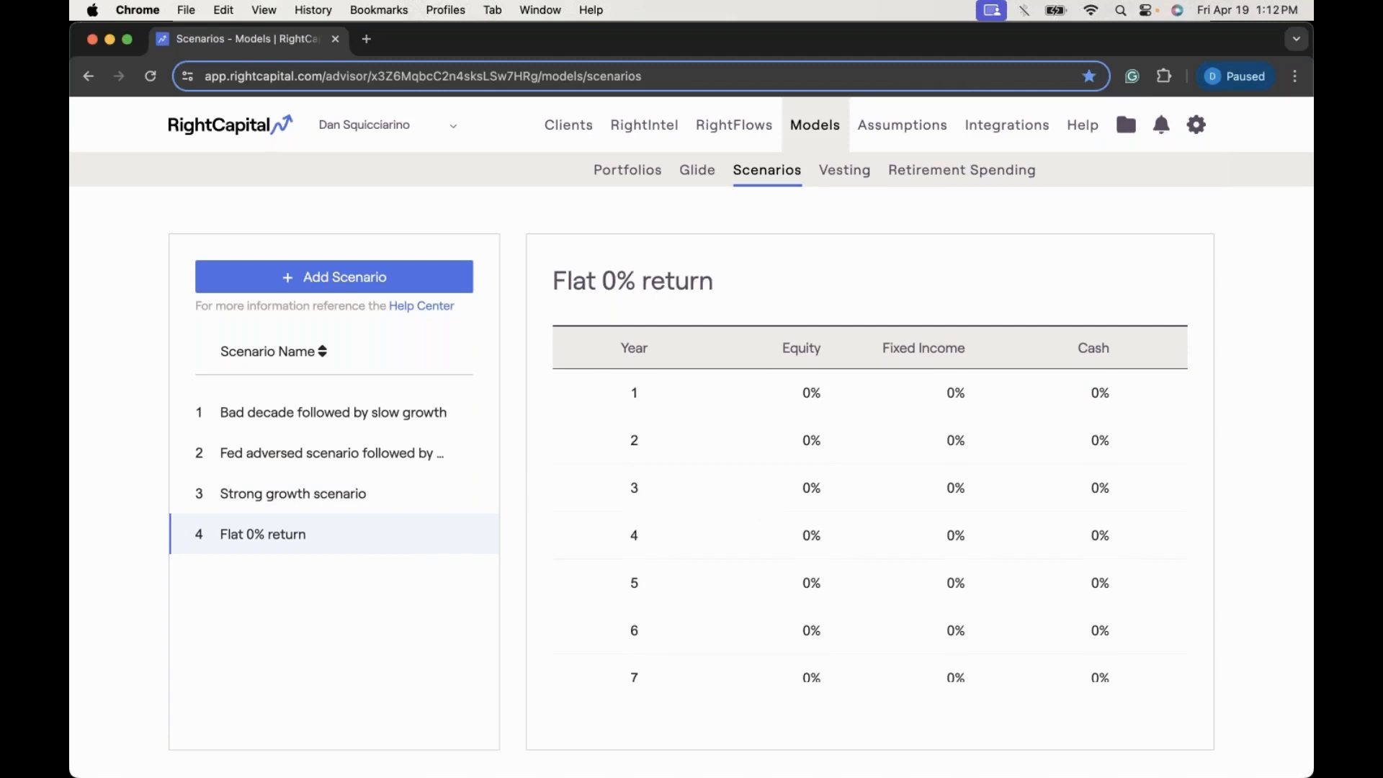
scroll(852, 523, "down", 10)
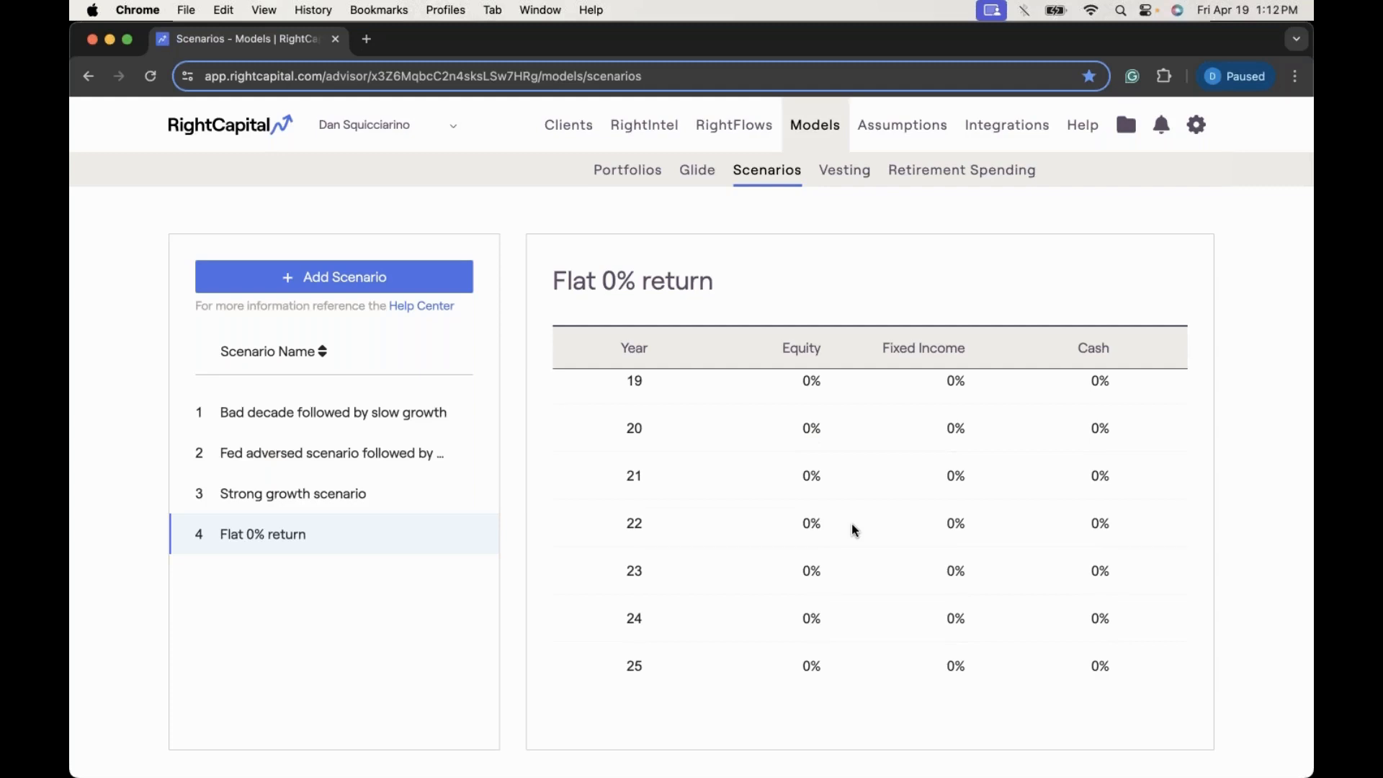
scroll(852, 526, "up", 10)
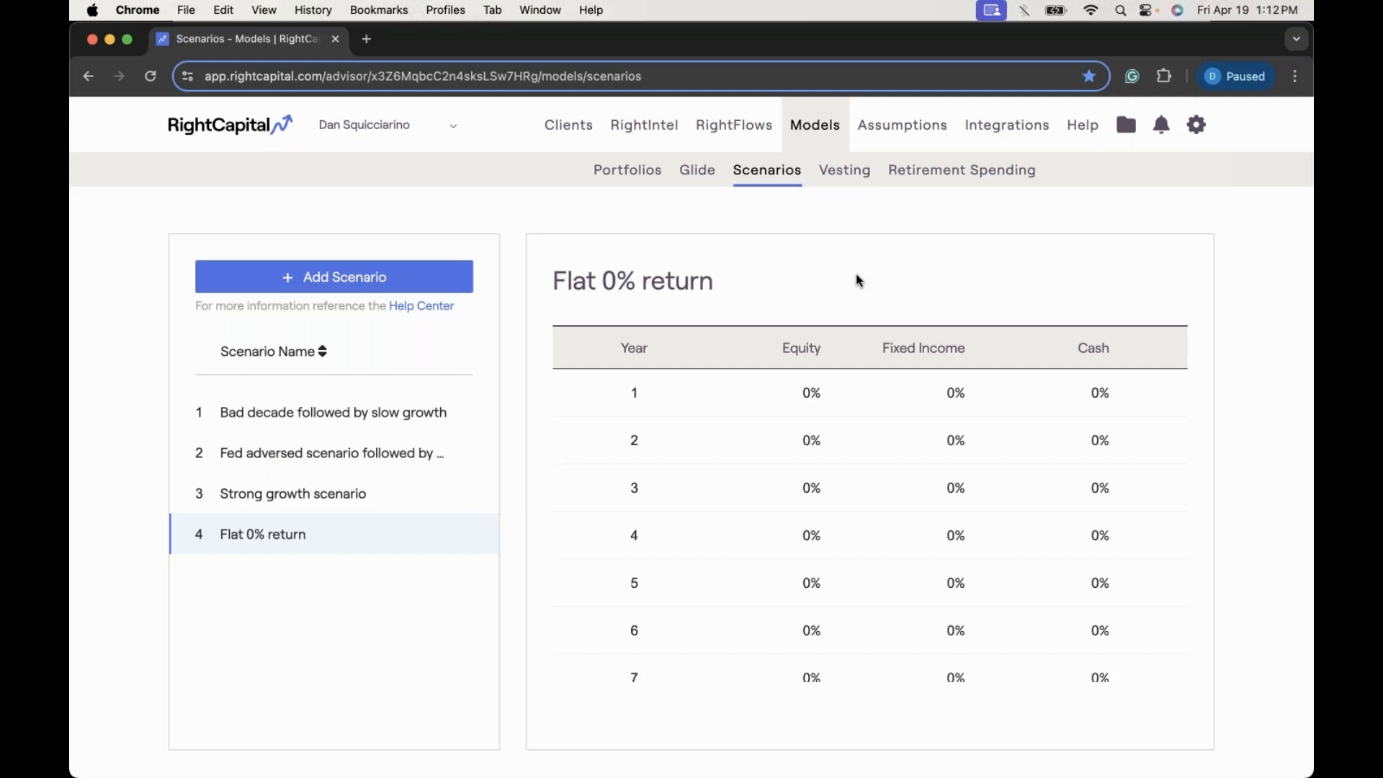
Step: Add a new scenario based on "Flat 0% return" and compare its editable table with the original
left_click(433, 284)
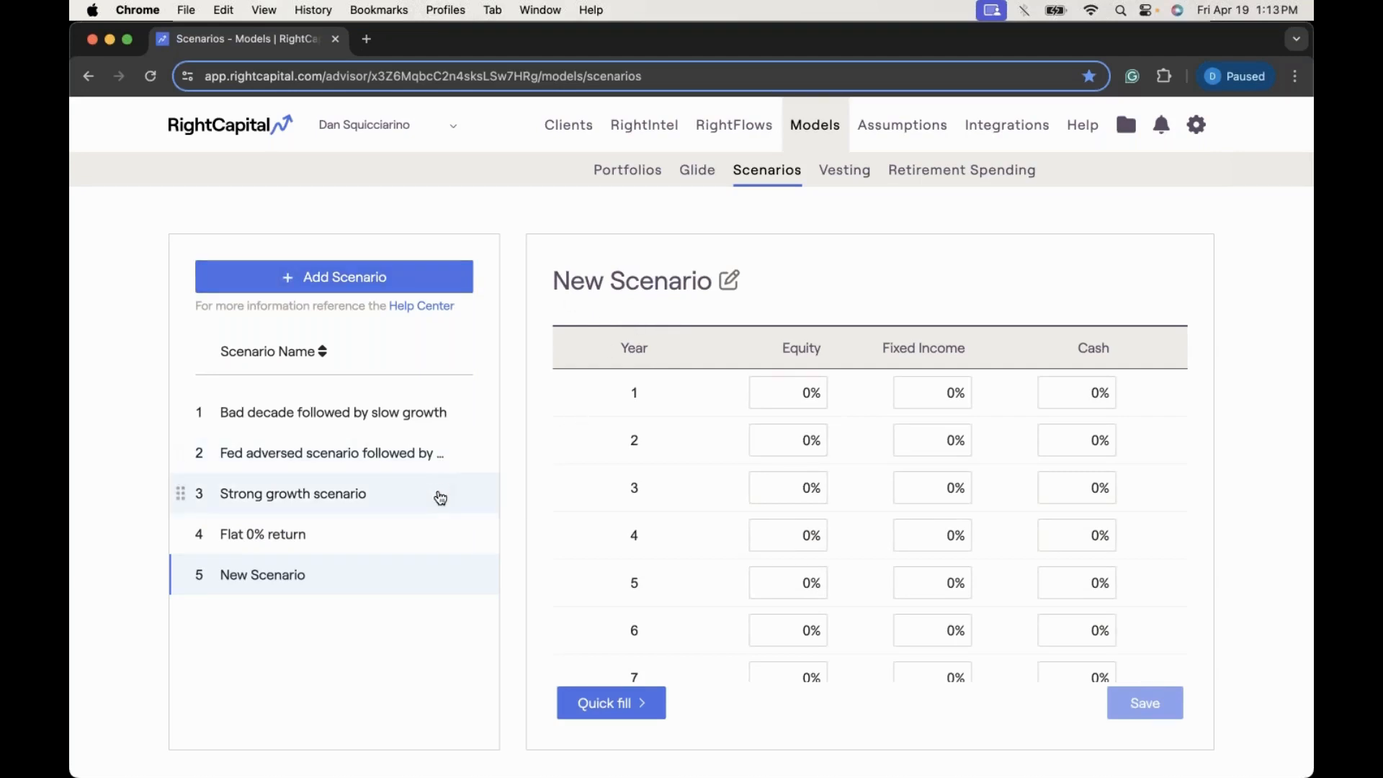
mouse_move(430, 578)
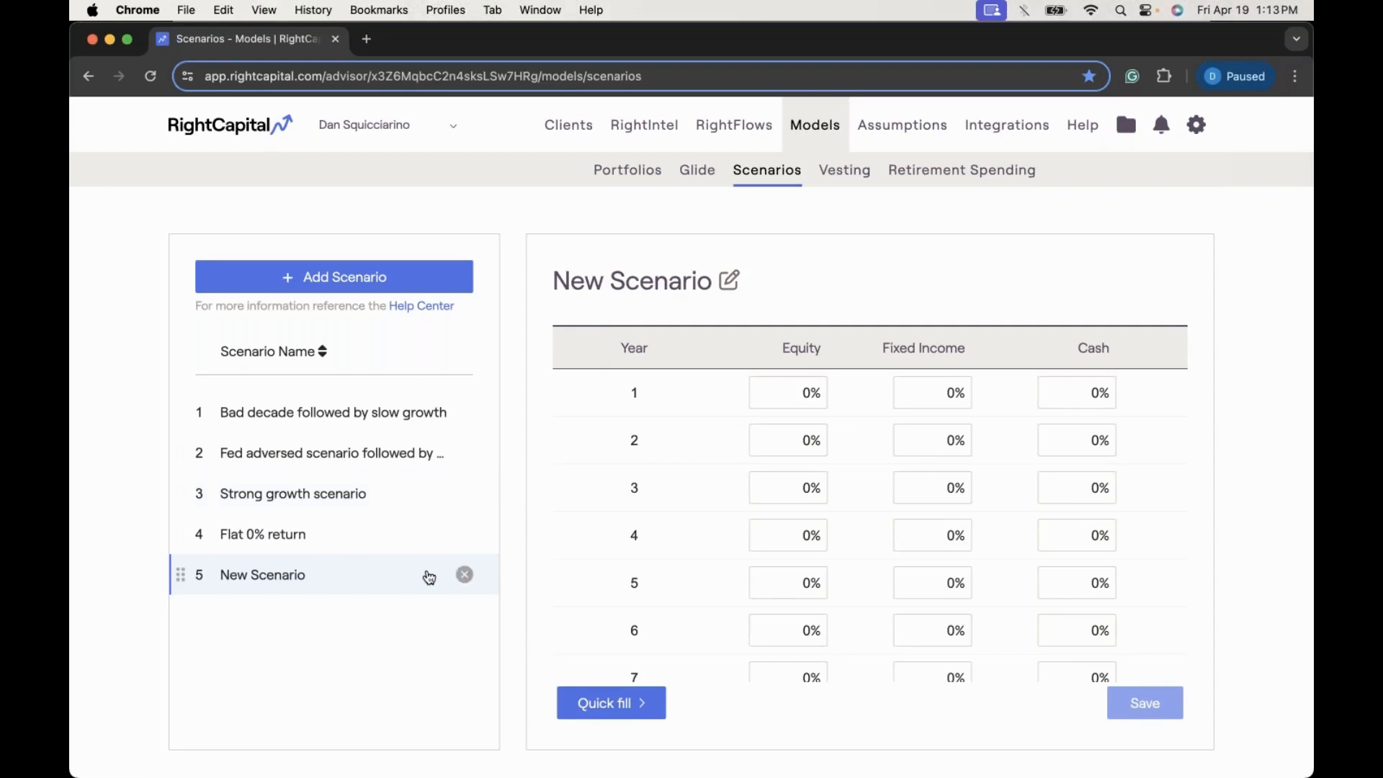
left_click(409, 551)
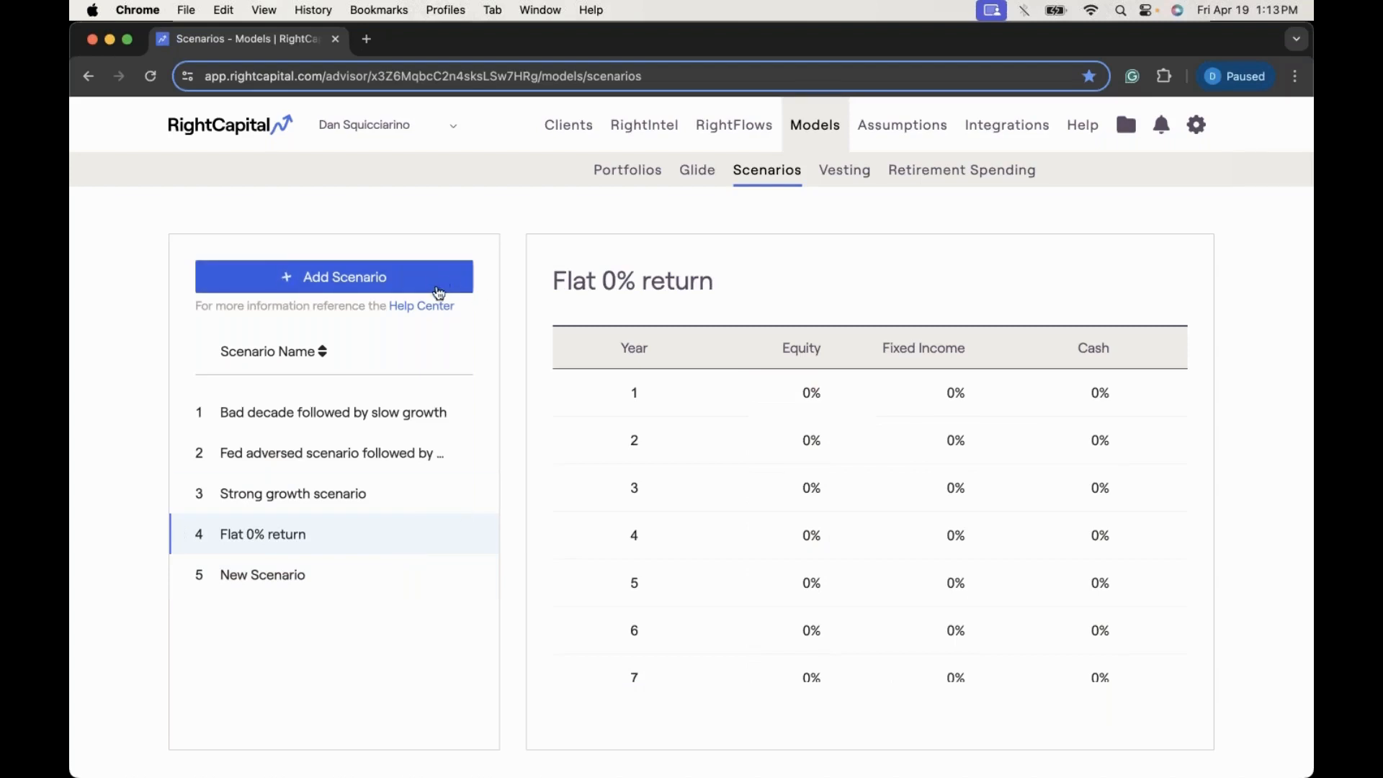
left_click(370, 572)
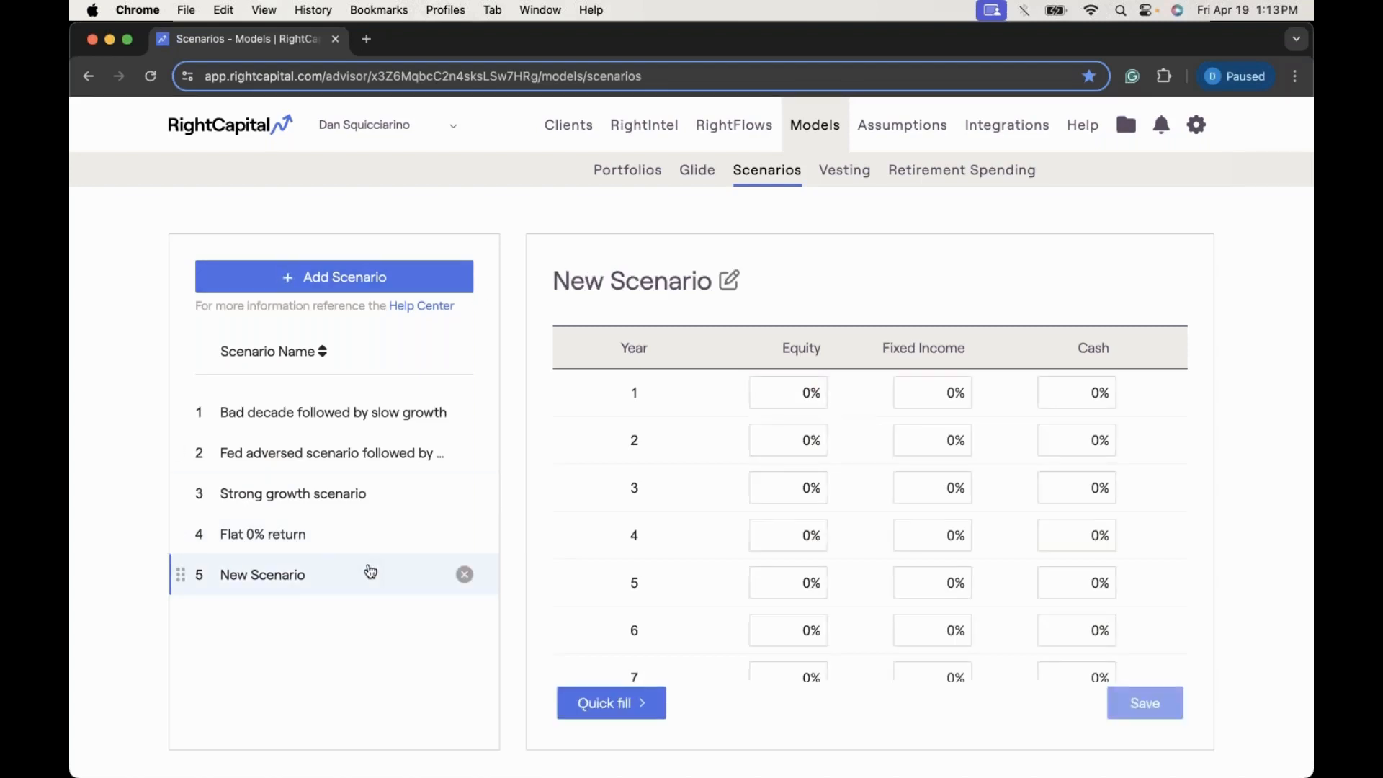
Step: Add a second new scenario based on "Bad decade followed by slow growth" and compare its returns with the first new scenario
left_click(400, 421)
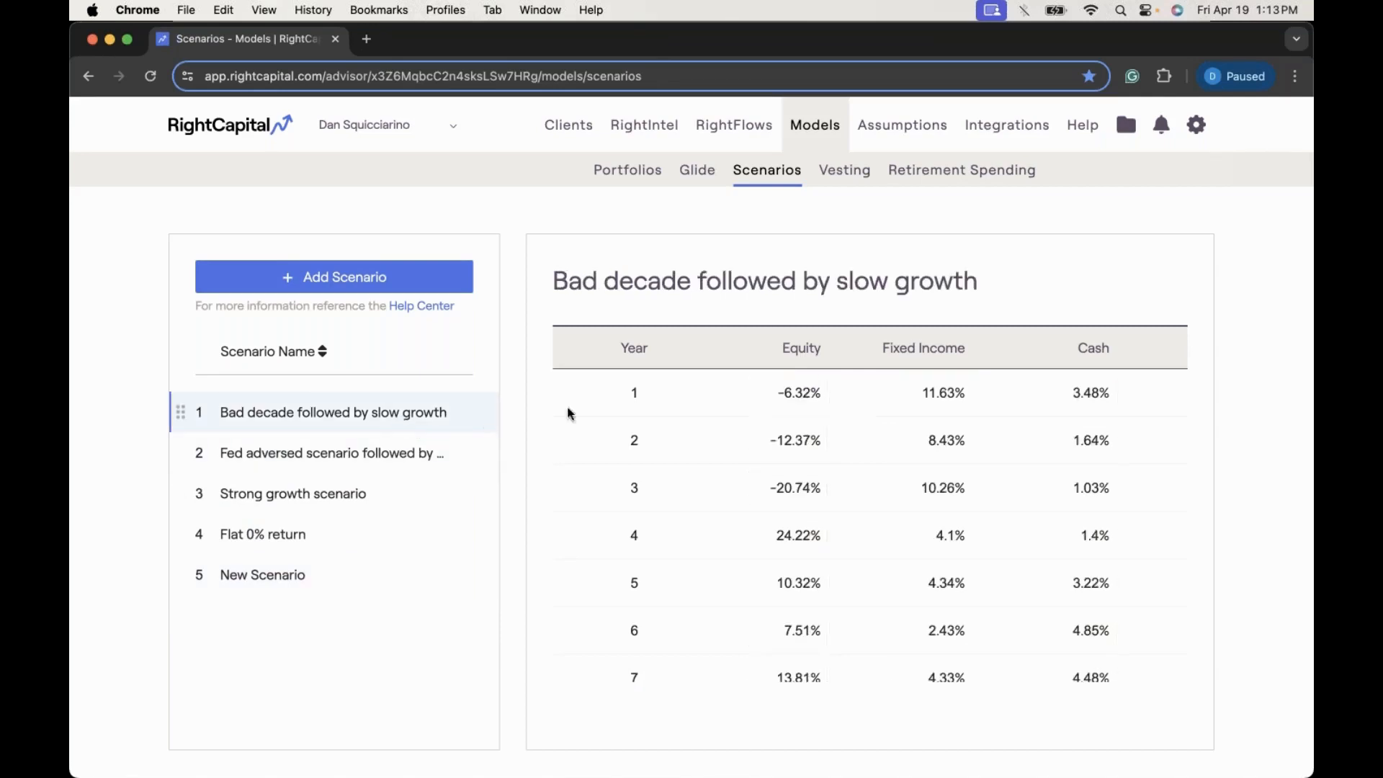
left_click(335, 277)
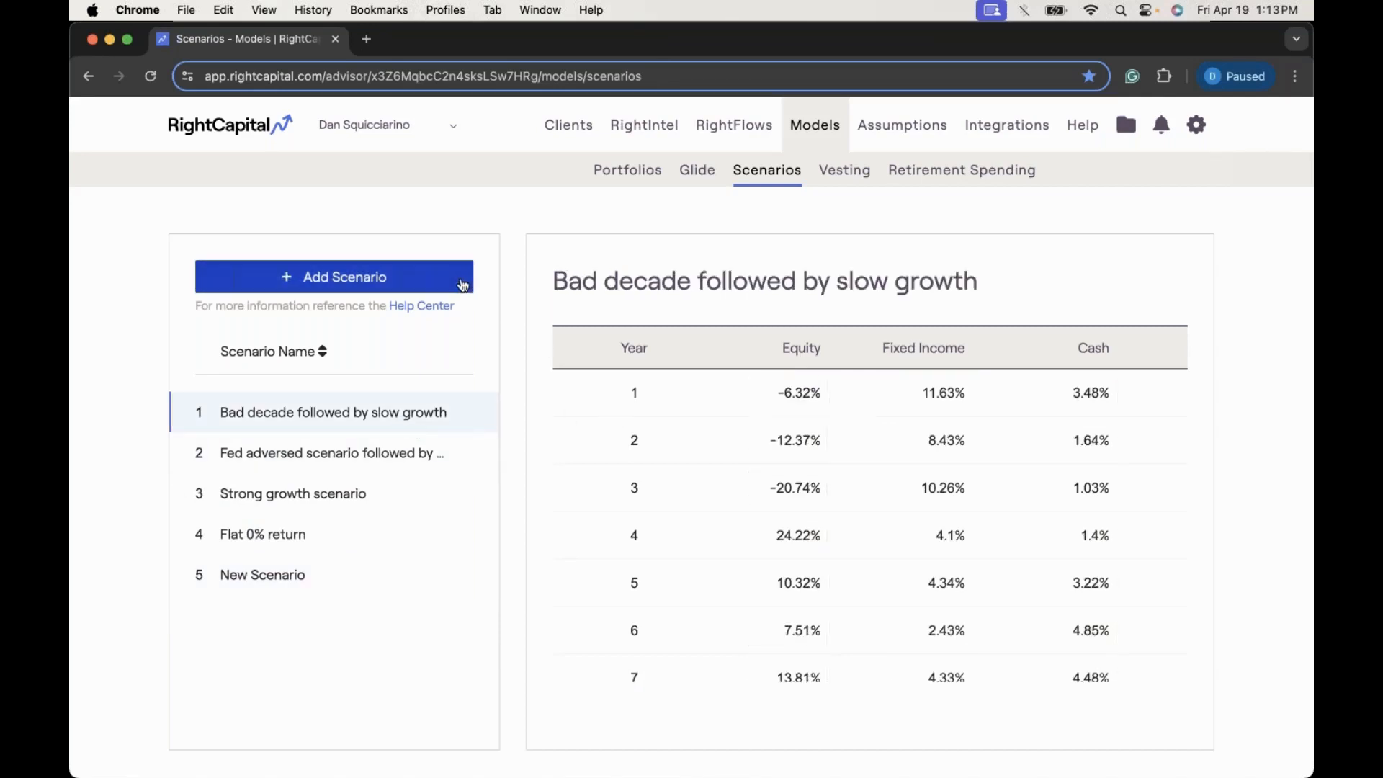
scroll(741, 525, "down", 5)
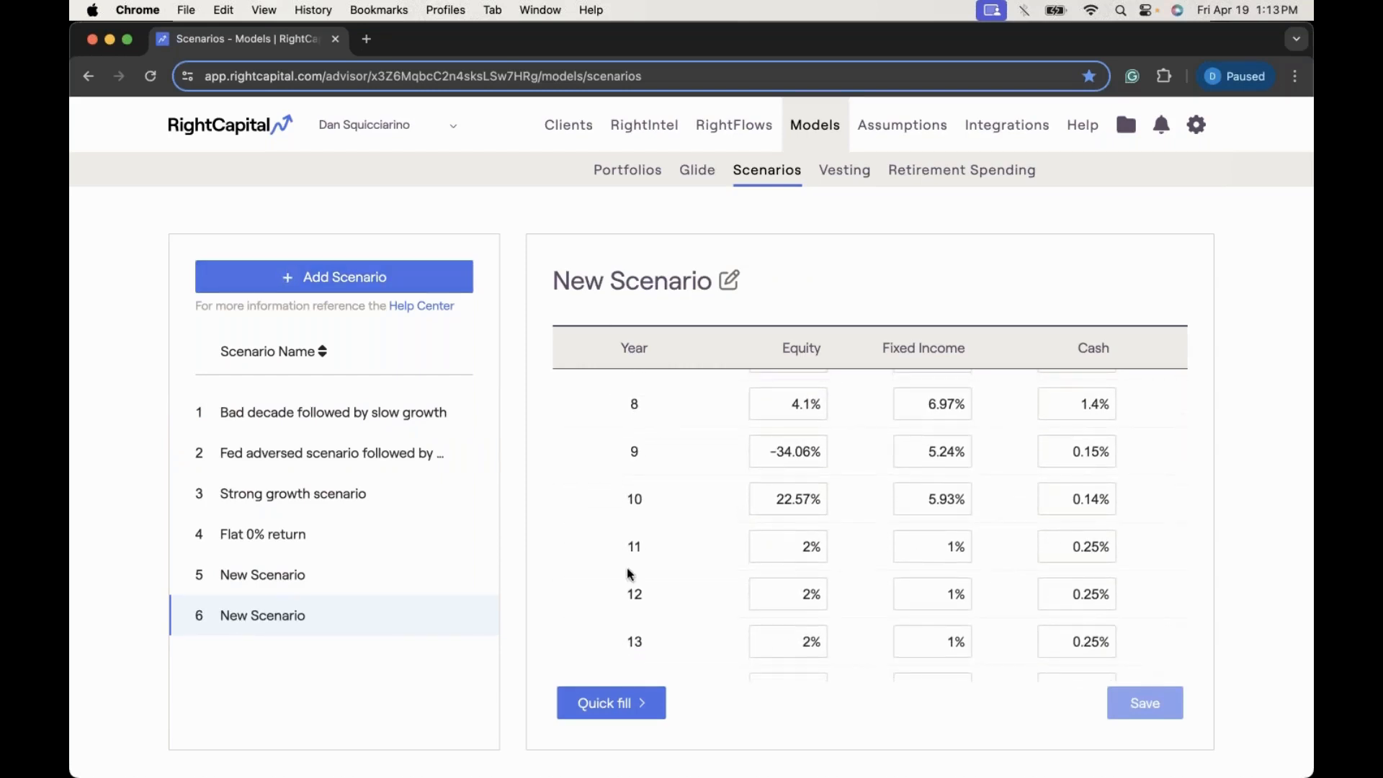
scroll(712, 572, "up", 5)
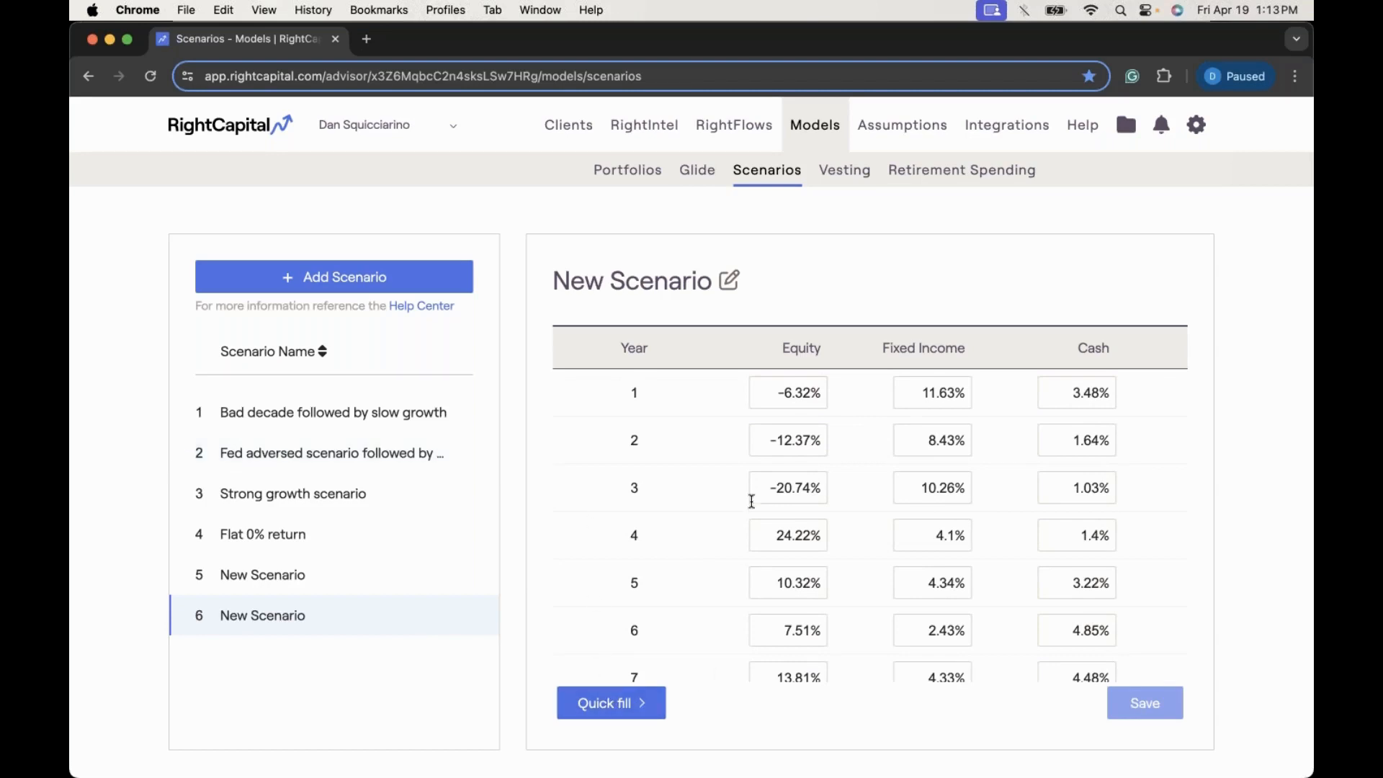
left_click(340, 582)
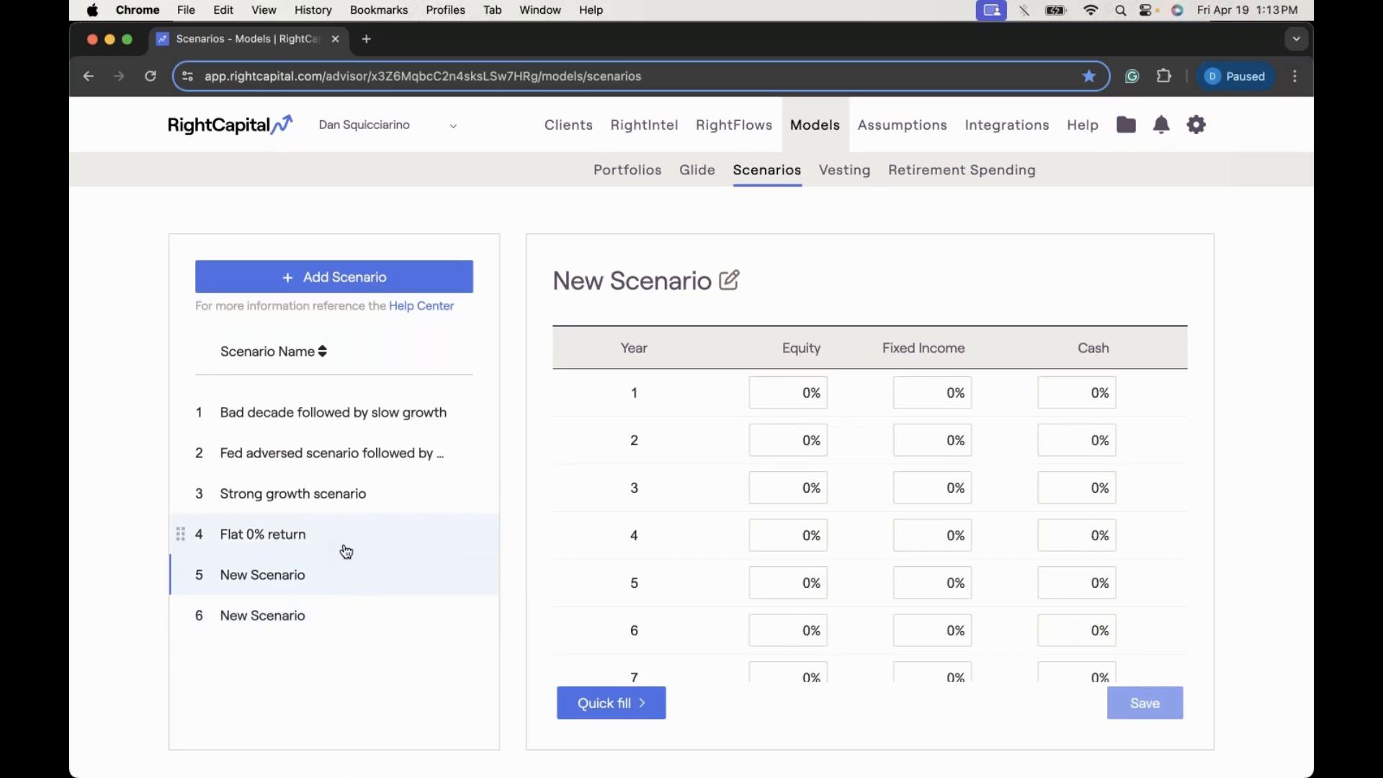
left_click(351, 621)
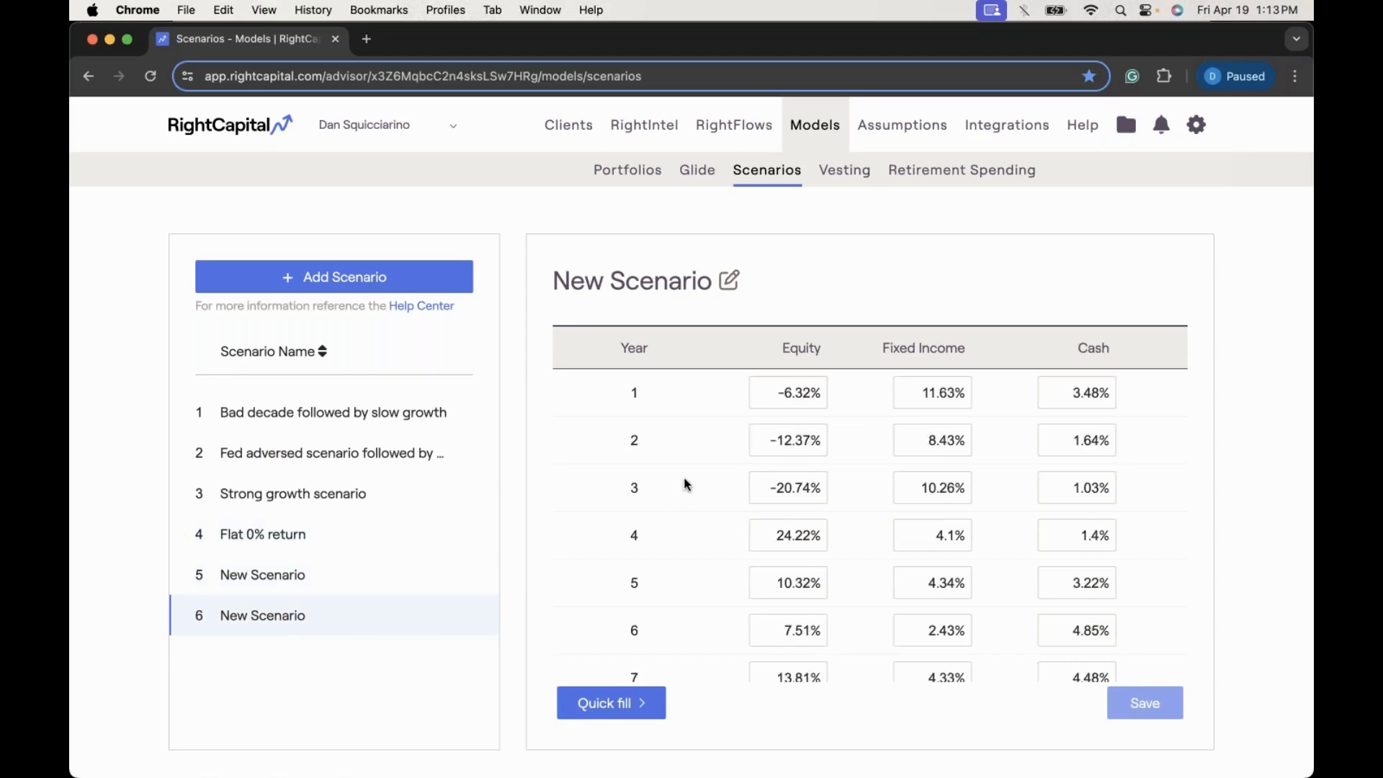
Step: Clear all returns in the second new scenario with Quick fill, and delete that scenario
left_click(628, 704)
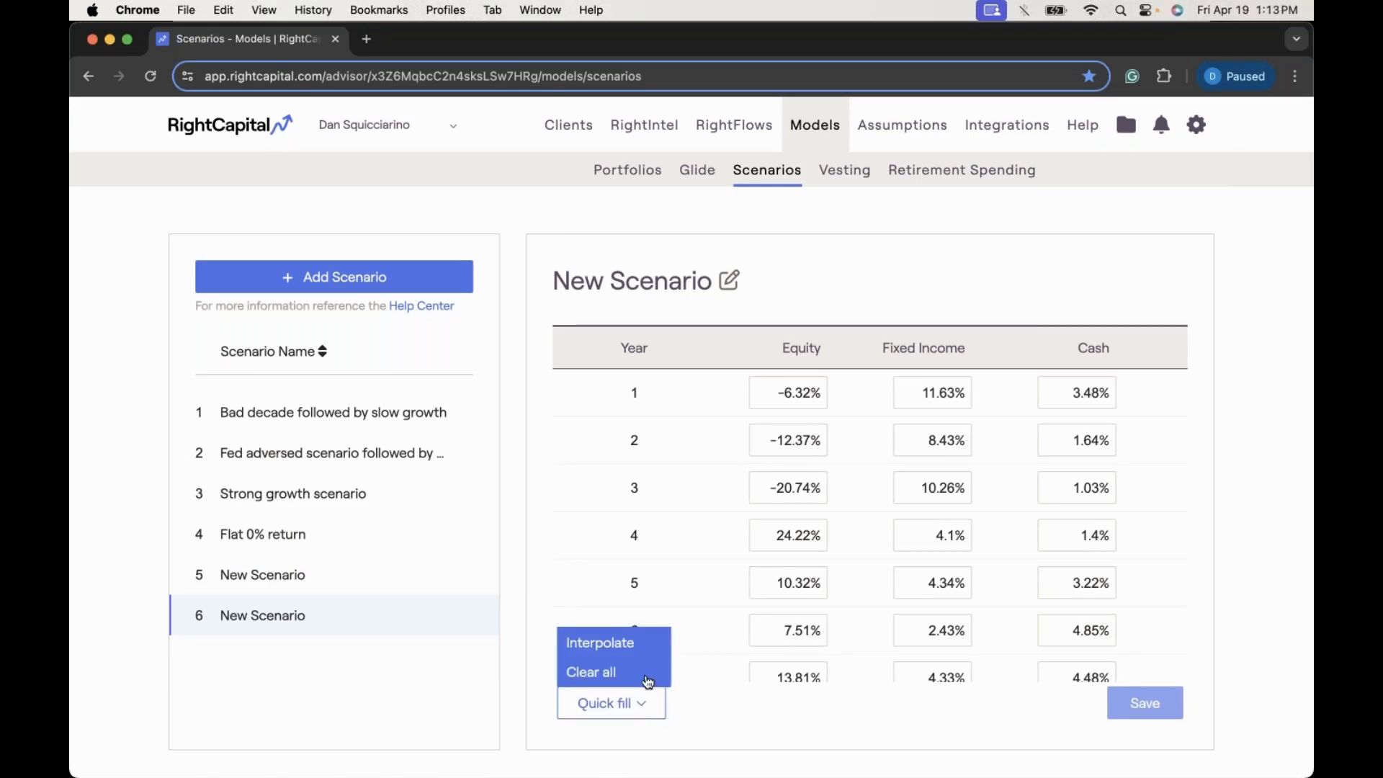
left_click(648, 674)
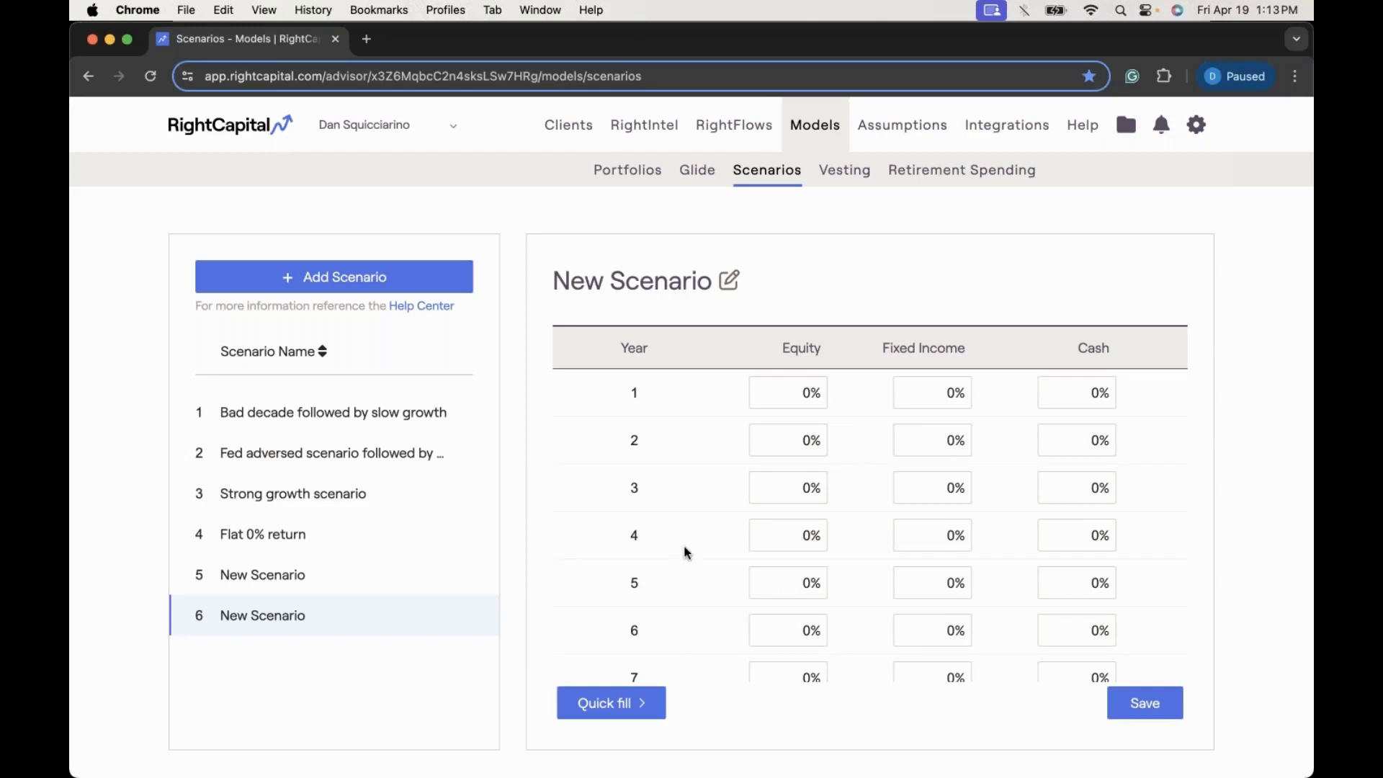
left_click(460, 614)
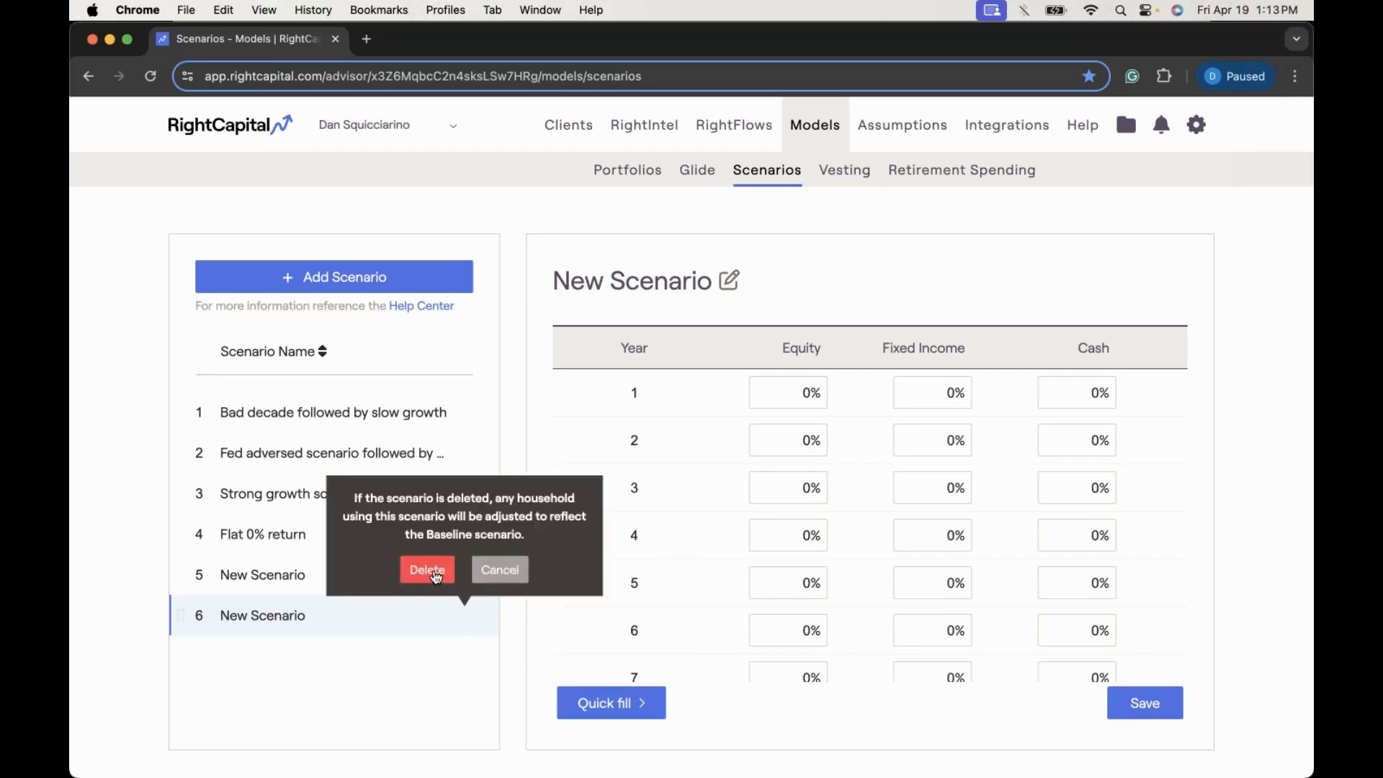
left_click(435, 576)
Step: Rename the remaining new scenario "Flat 6% Return"
left_click(337, 584)
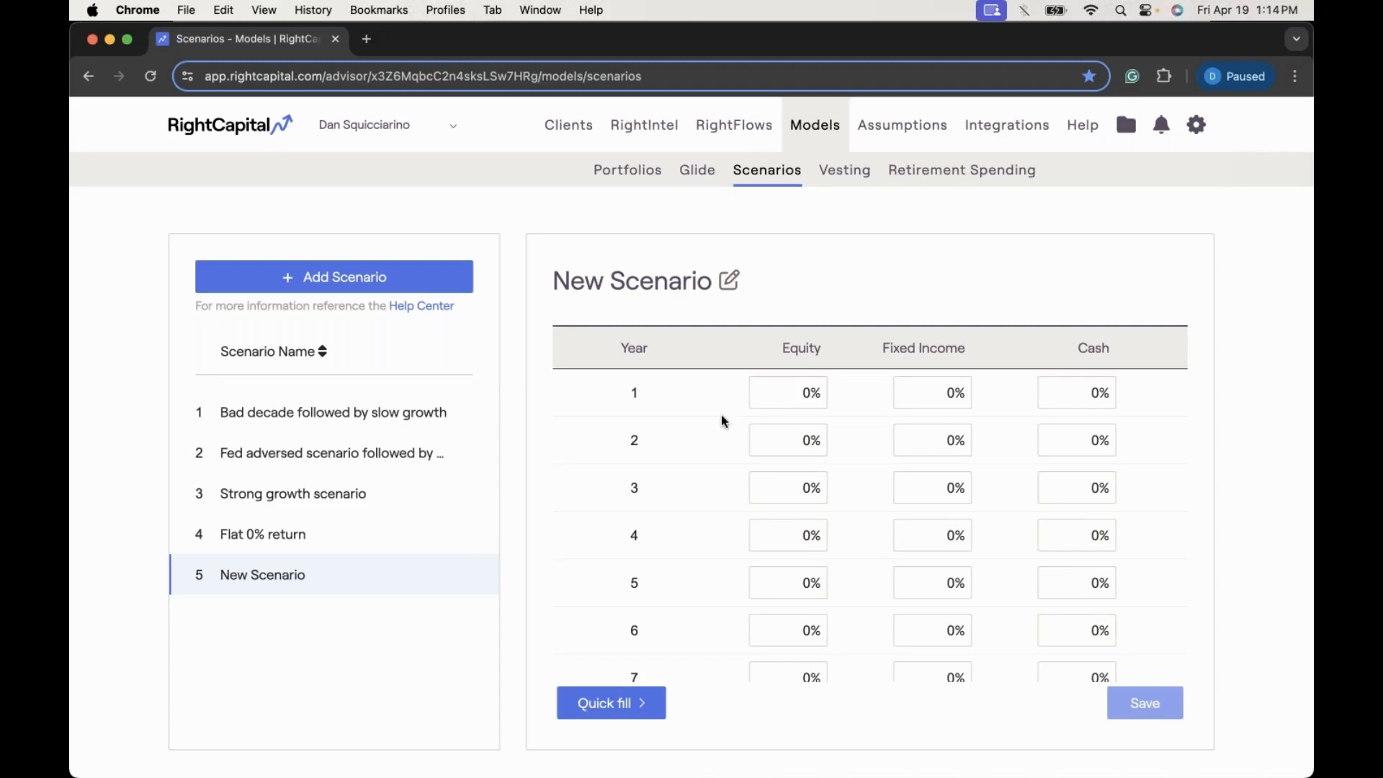
left_click(729, 280)
left_click_drag(738, 281, 525, 276)
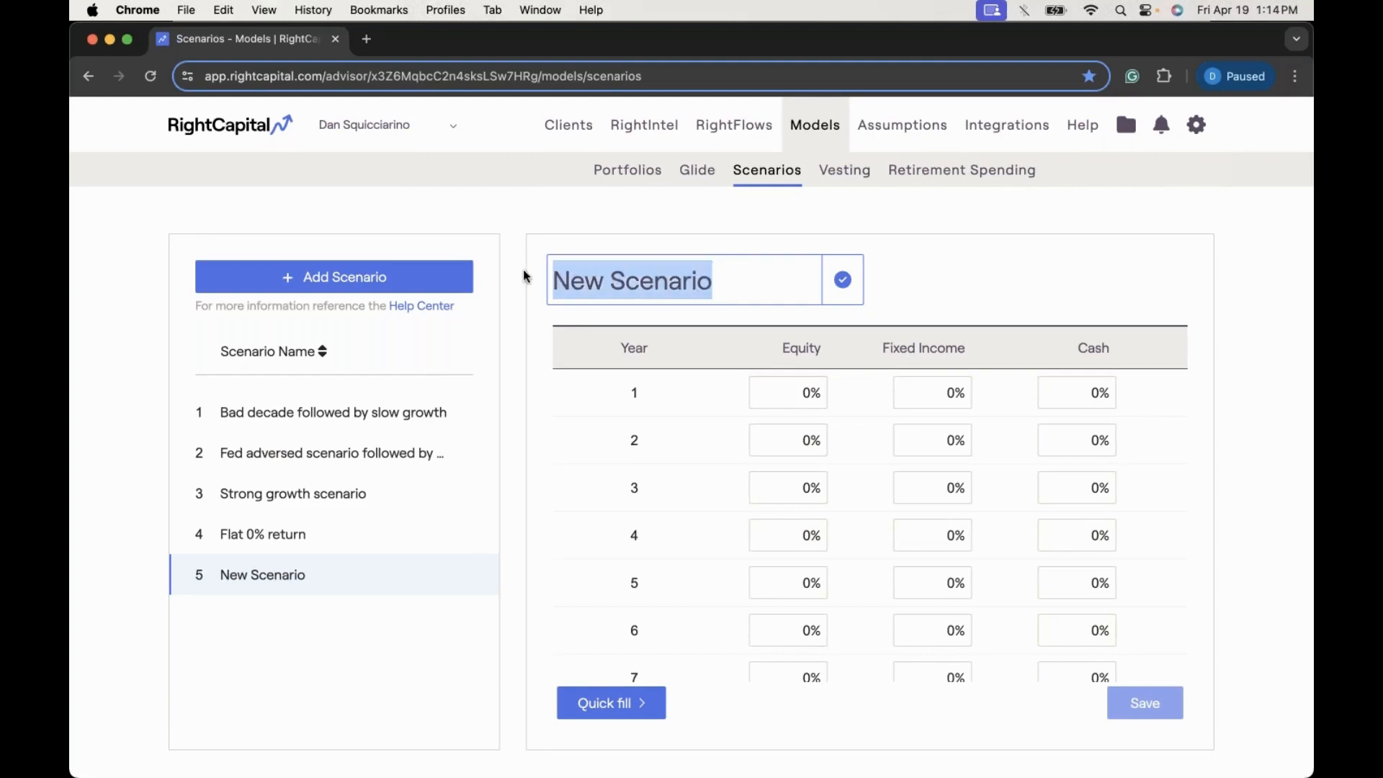
type("Flat ")
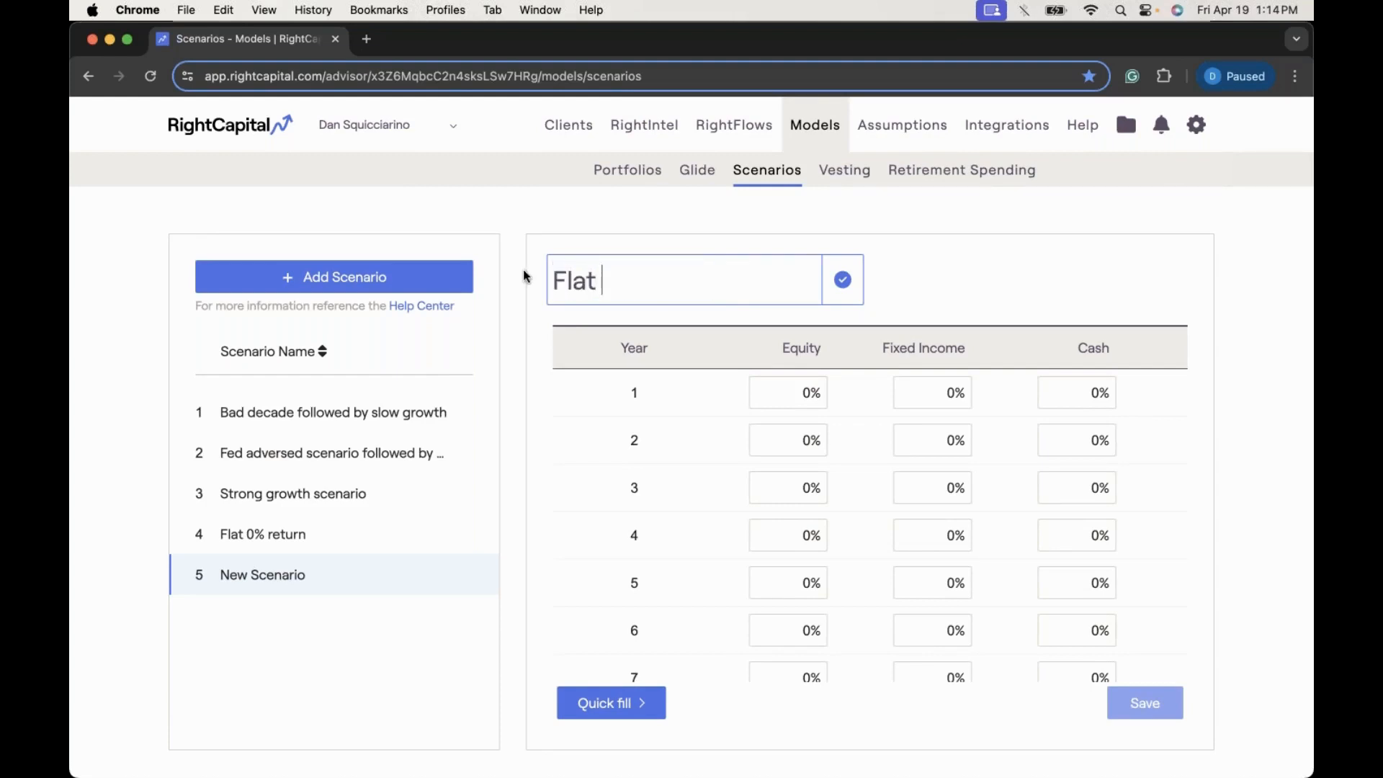
type("6% Return")
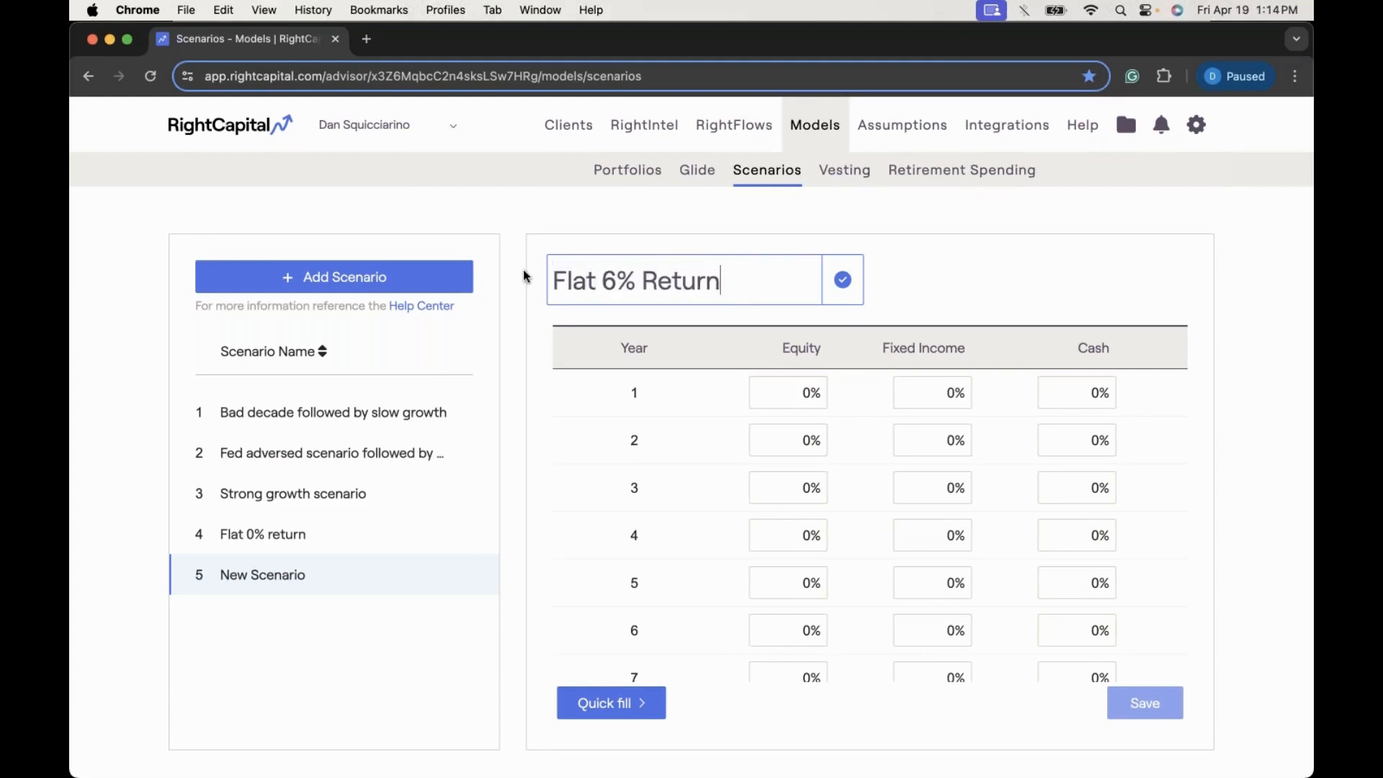
left_click(843, 280)
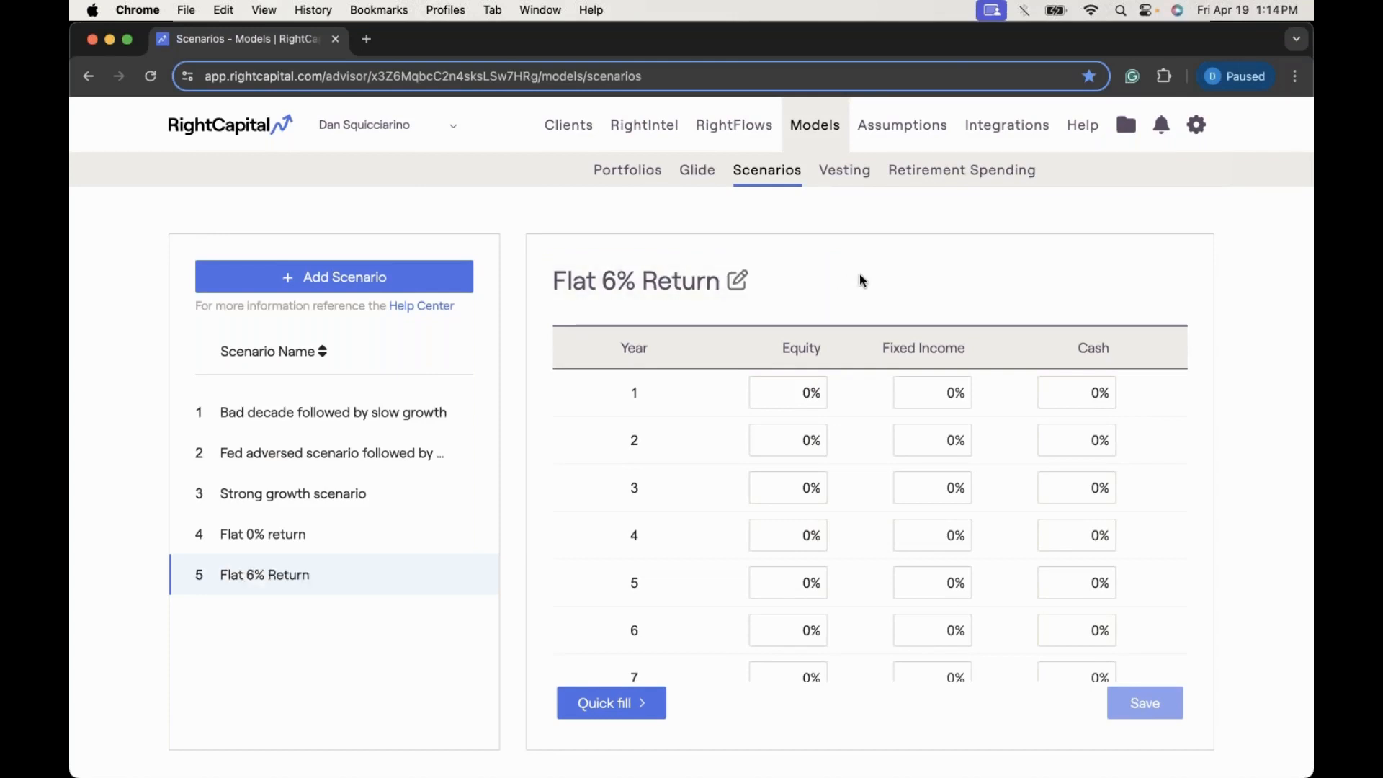
Step: Set the year 1 equity, fixed income and cash returns of the "Flat 6% Return" scenario to 6%
left_click(796, 390)
type("6")
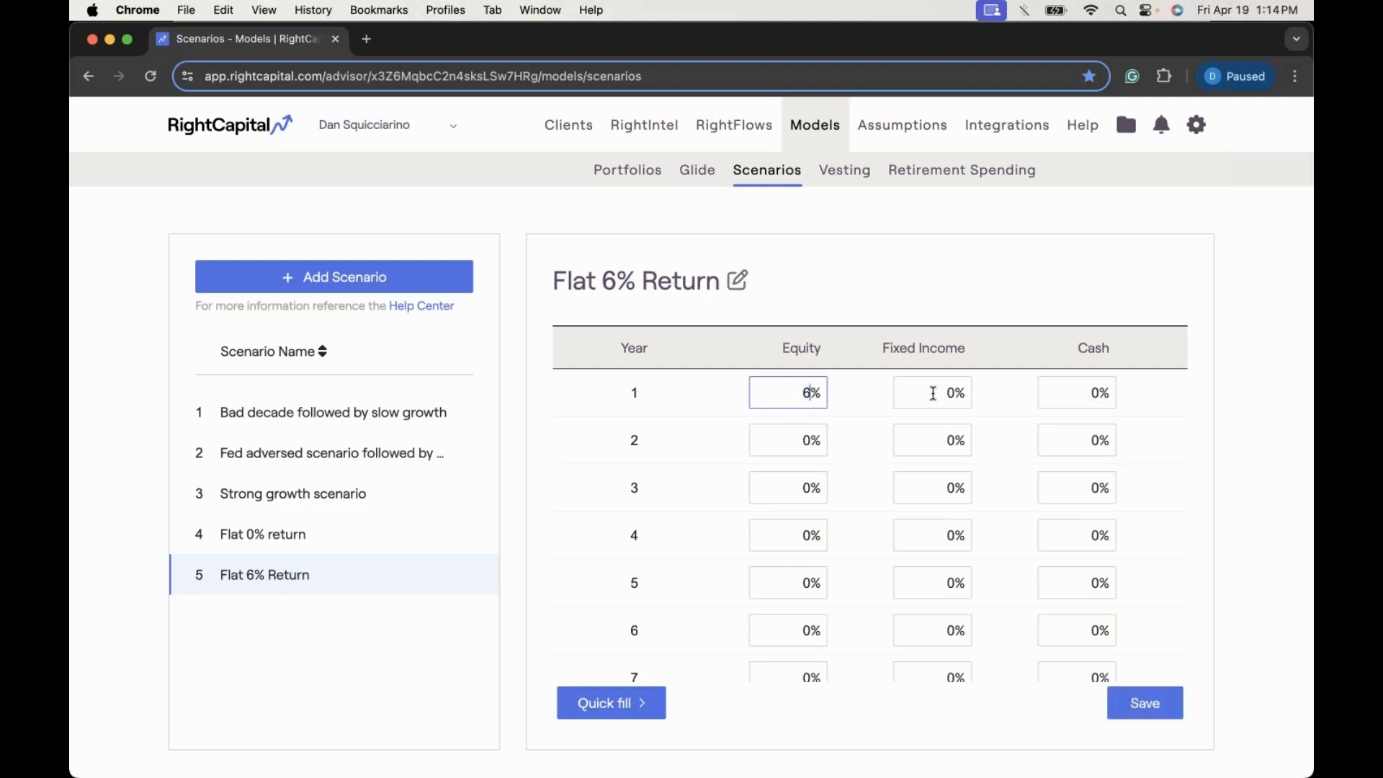
left_click(932, 392)
type("6")
left_click(1071, 392)
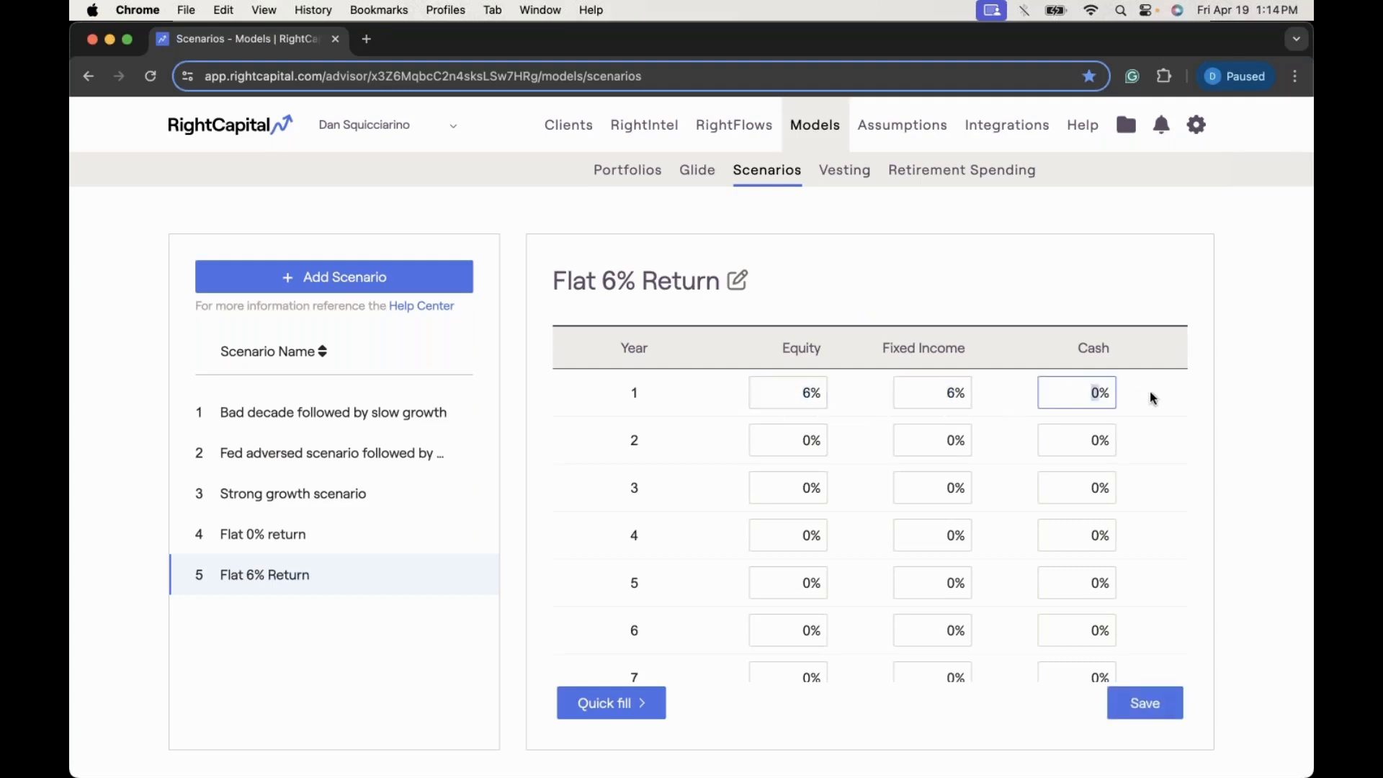
type("6")
Step: Set the year 2 equity, fixed income and cash returns to 6% and check the Quick fill options
left_click(797, 441)
type("6")
left_click(912, 436)
type("6")
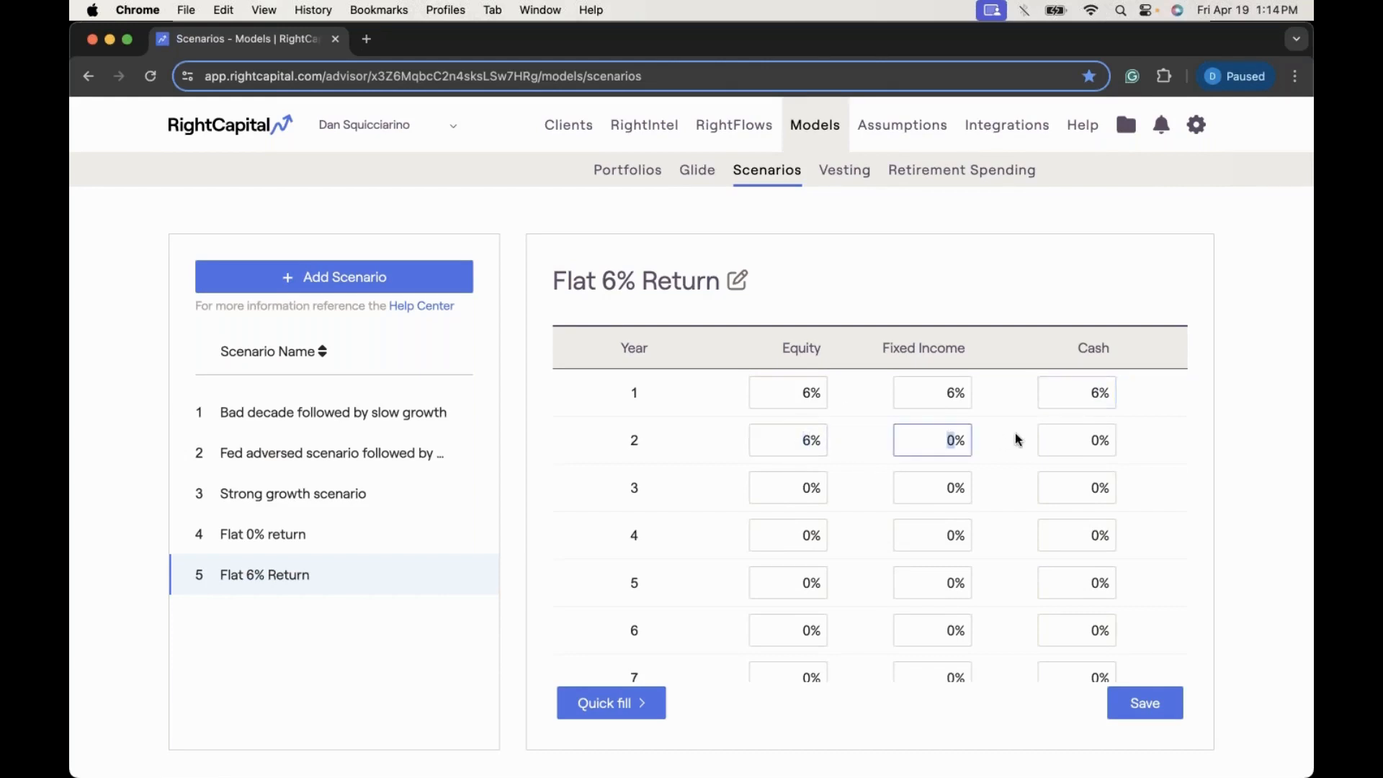
left_click(1077, 438)
type("6")
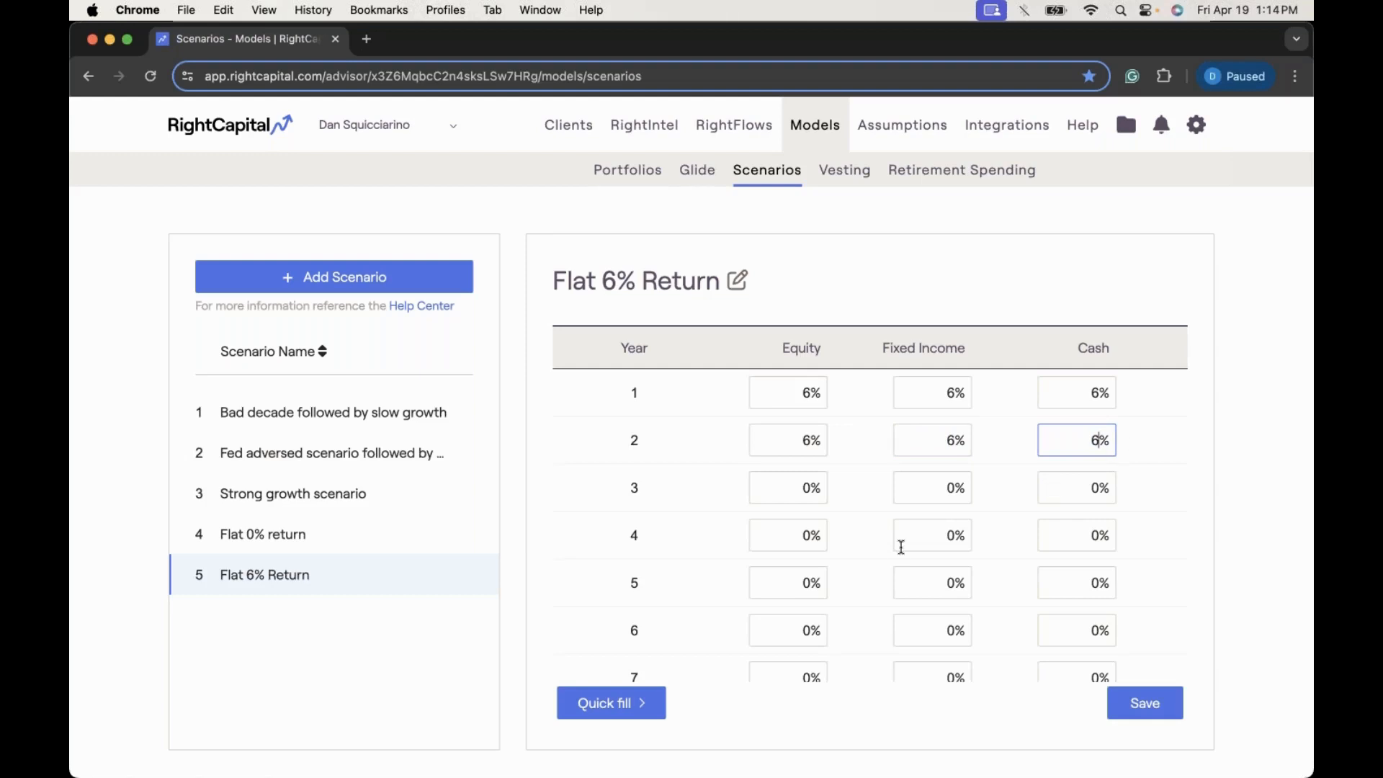
left_click(645, 702)
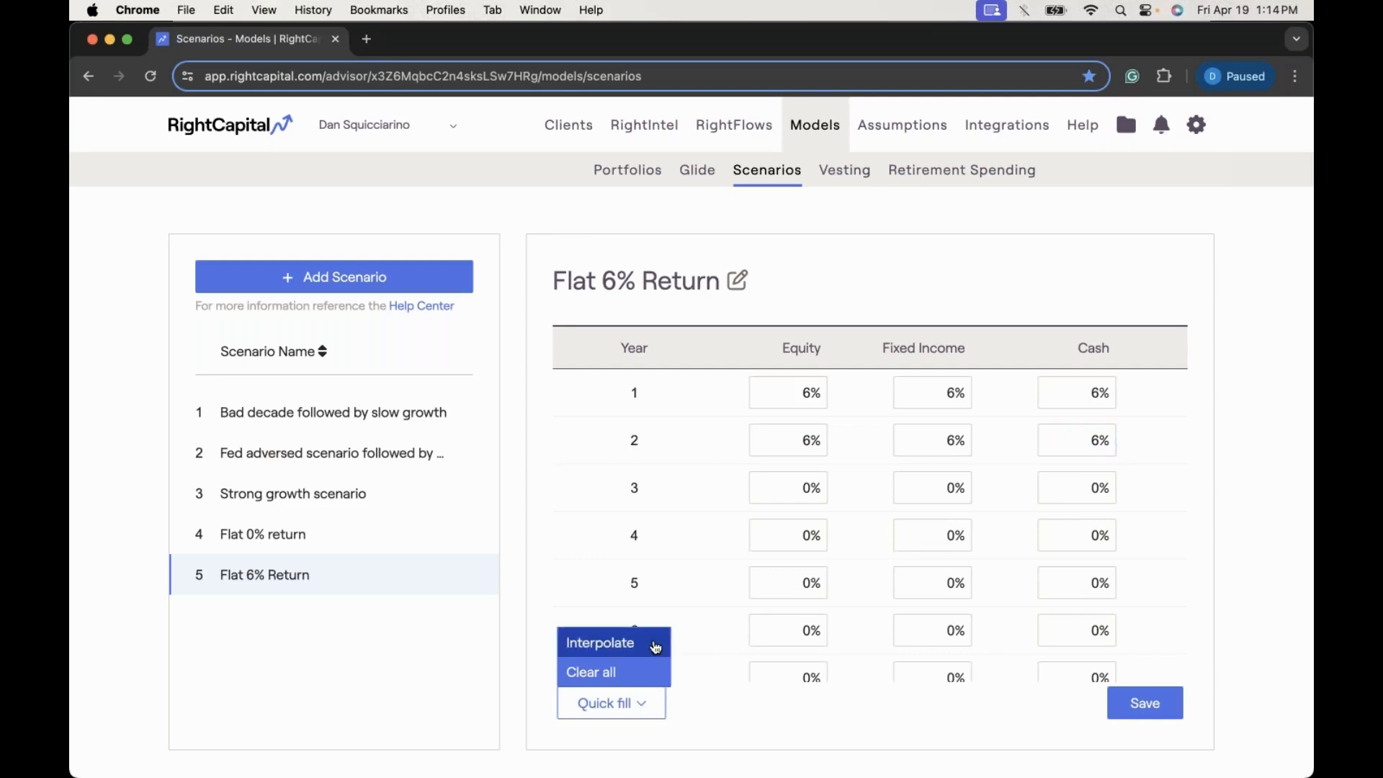
left_click(695, 539)
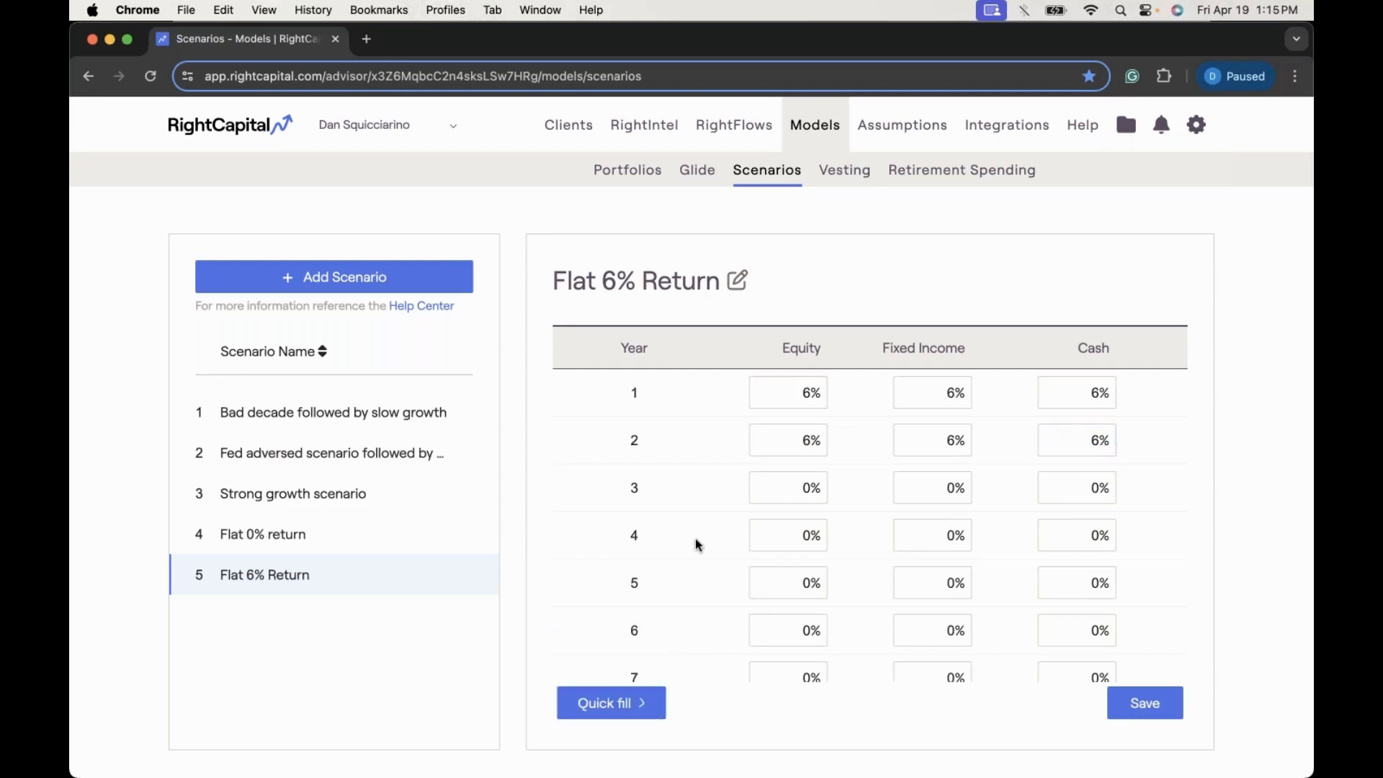
Step: Set the year 50 equity, fixed income and cash returns to 6%
scroll(695, 538, "down", 1)
scroll(694, 538, "up", 1)
scroll(801, 436, "up", 1)
scroll(800, 435, "down", 20)
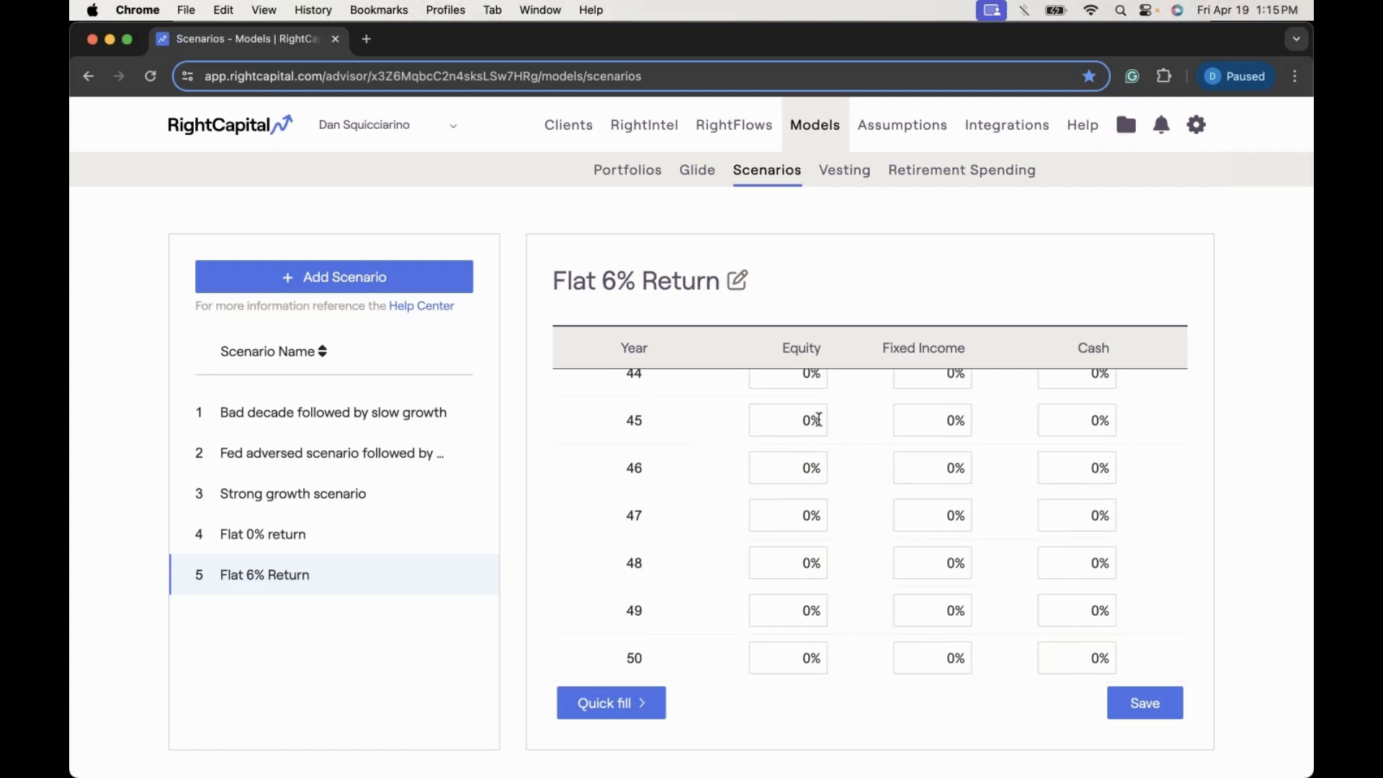
left_click(807, 658)
left_click(930, 657)
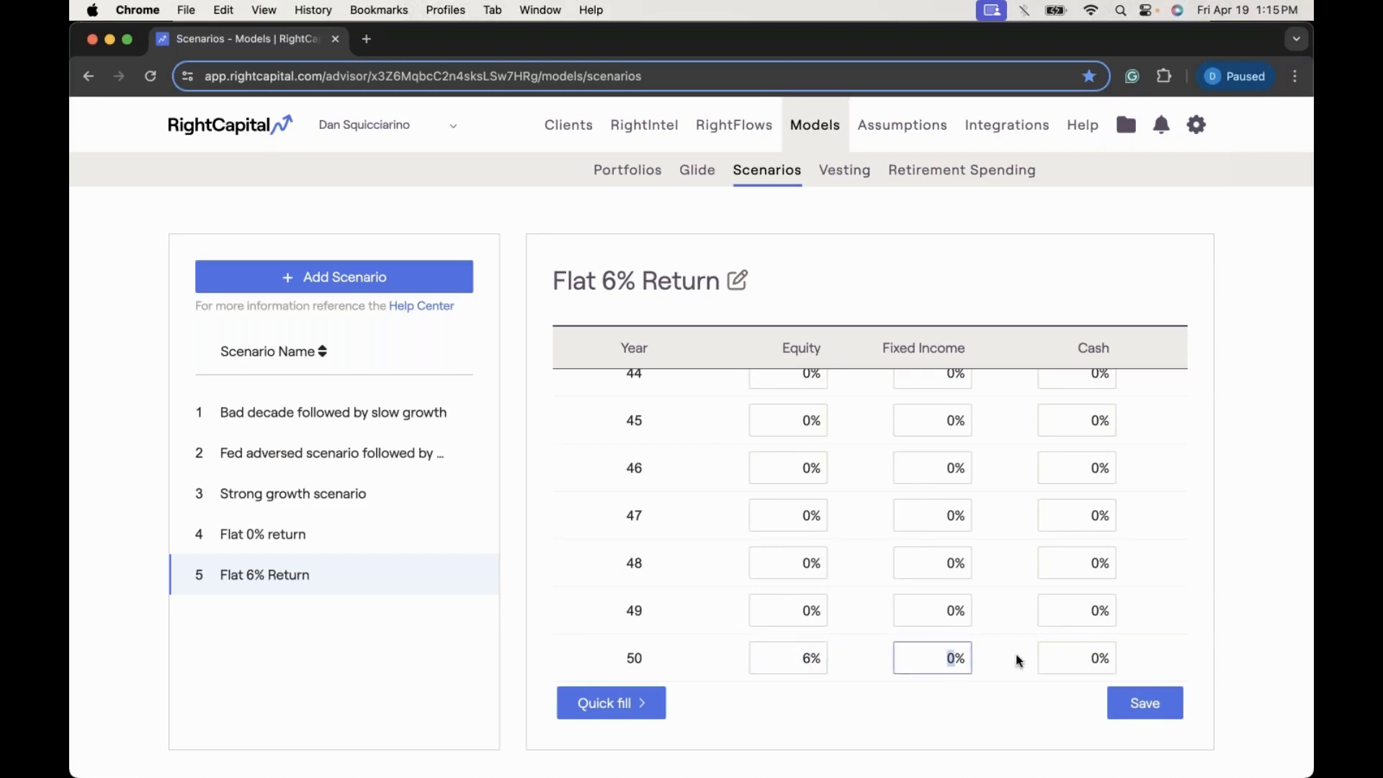
left_click(1066, 657)
type("6")
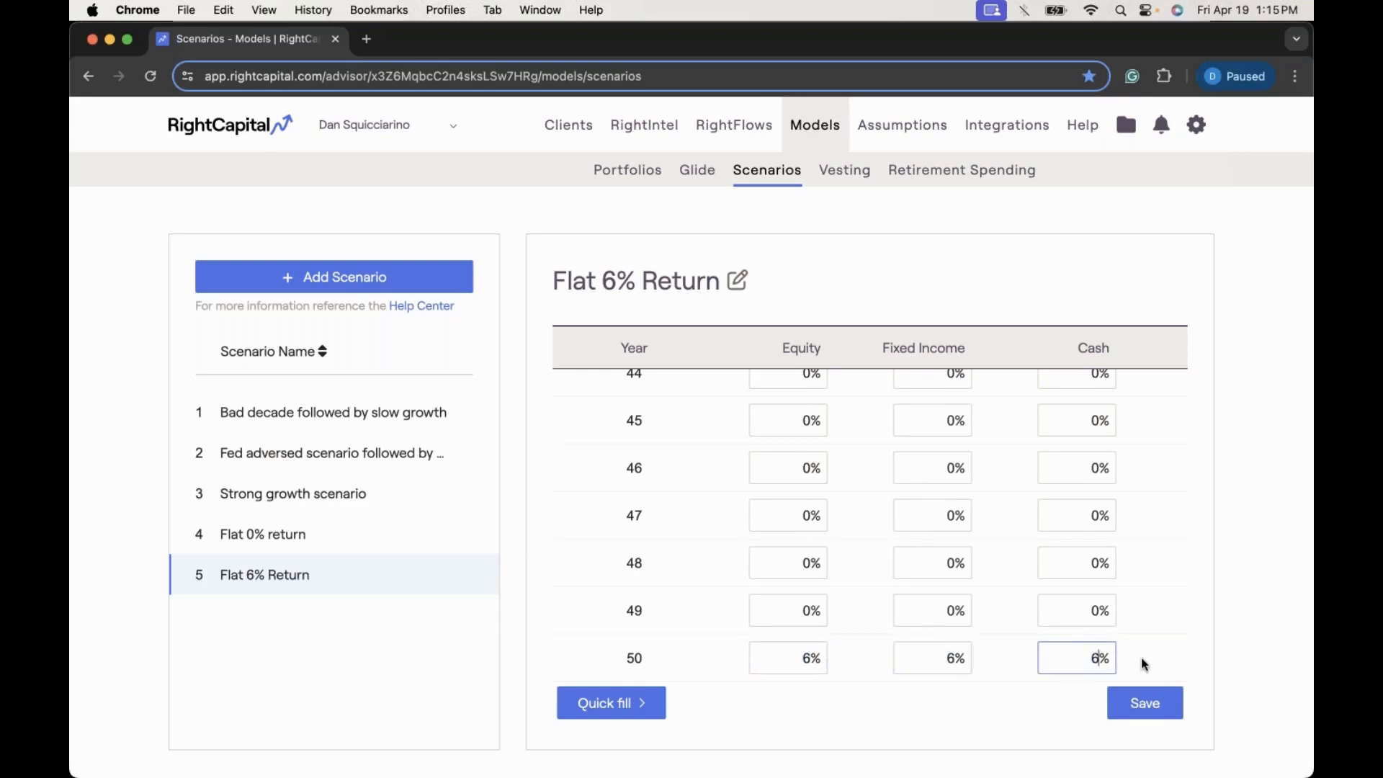
Step: Interpolate the returns for the years in between with Quick fill and save the "Flat 6% Return" scenario
left_click(643, 704)
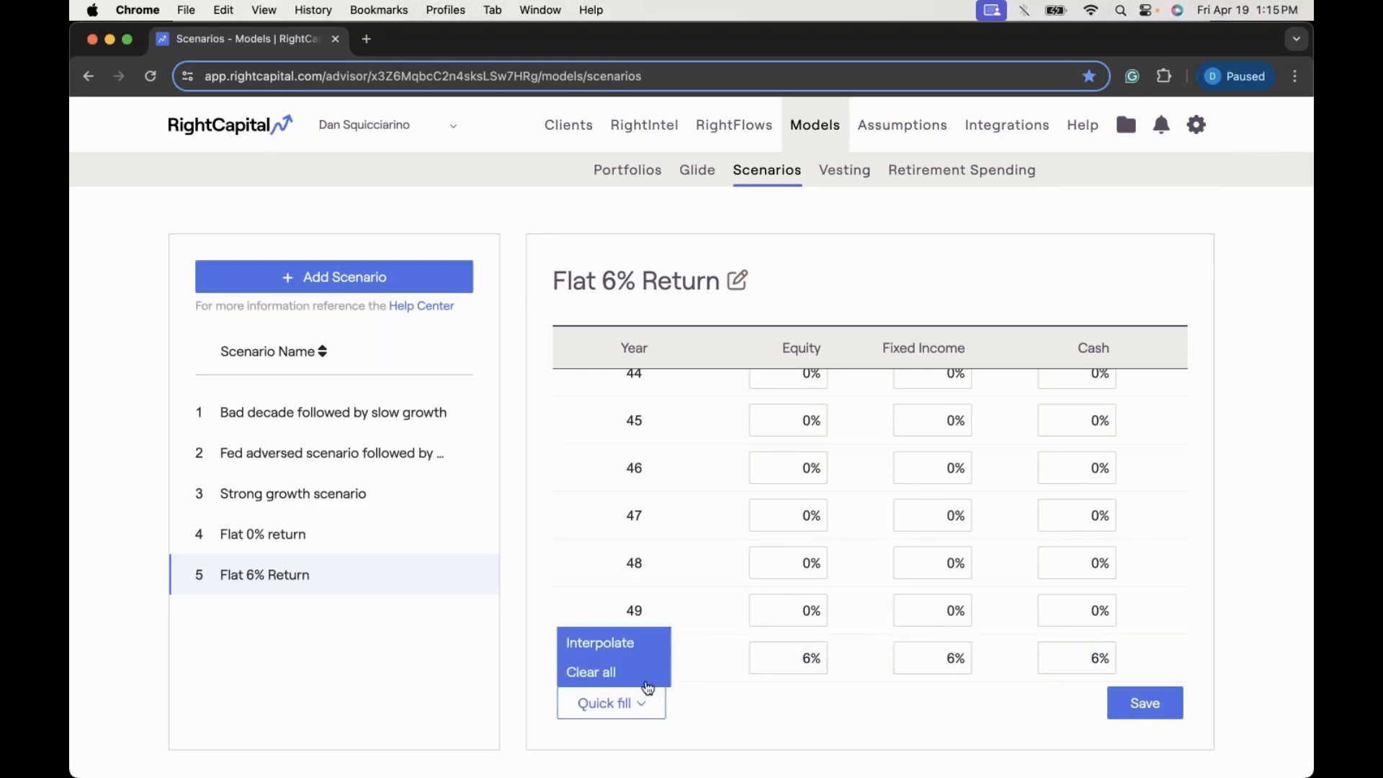
left_click(644, 658)
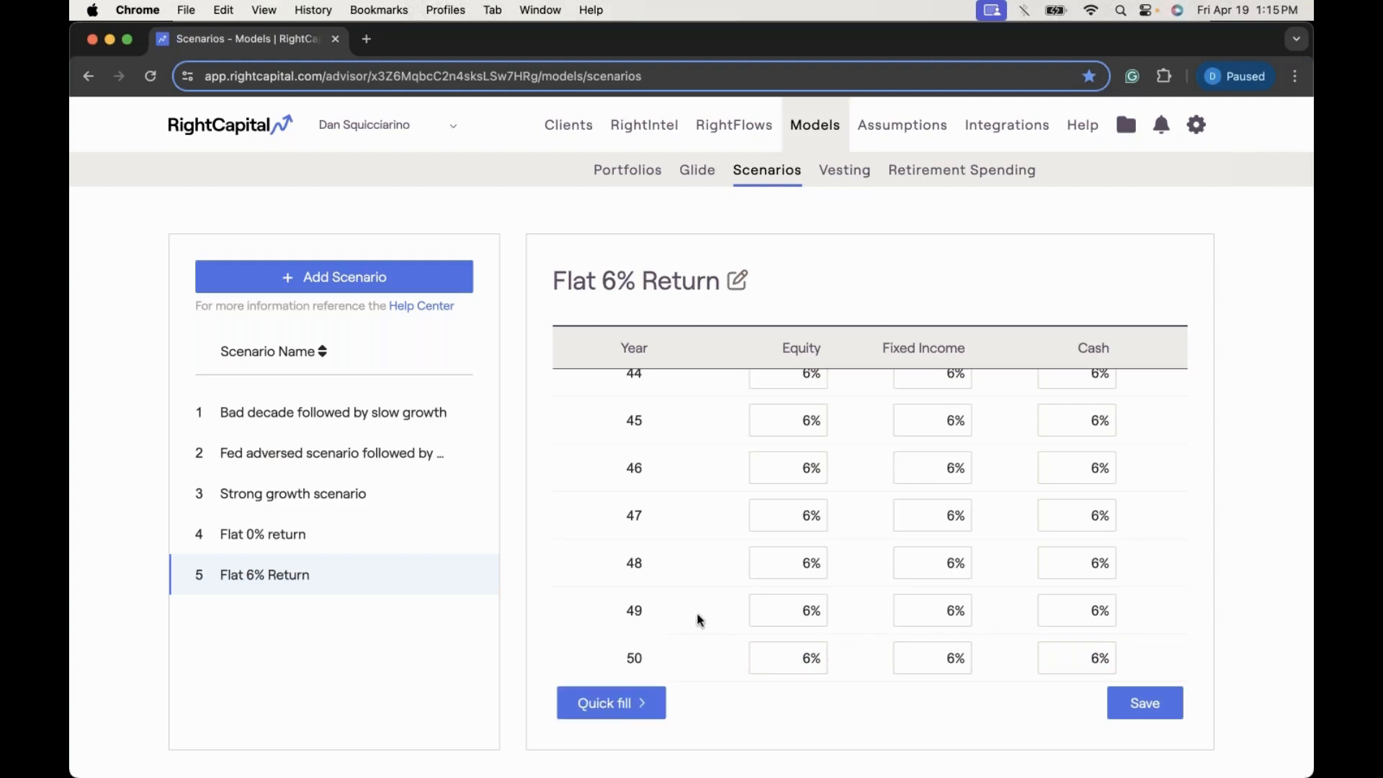
scroll(779, 518, "up", 20)
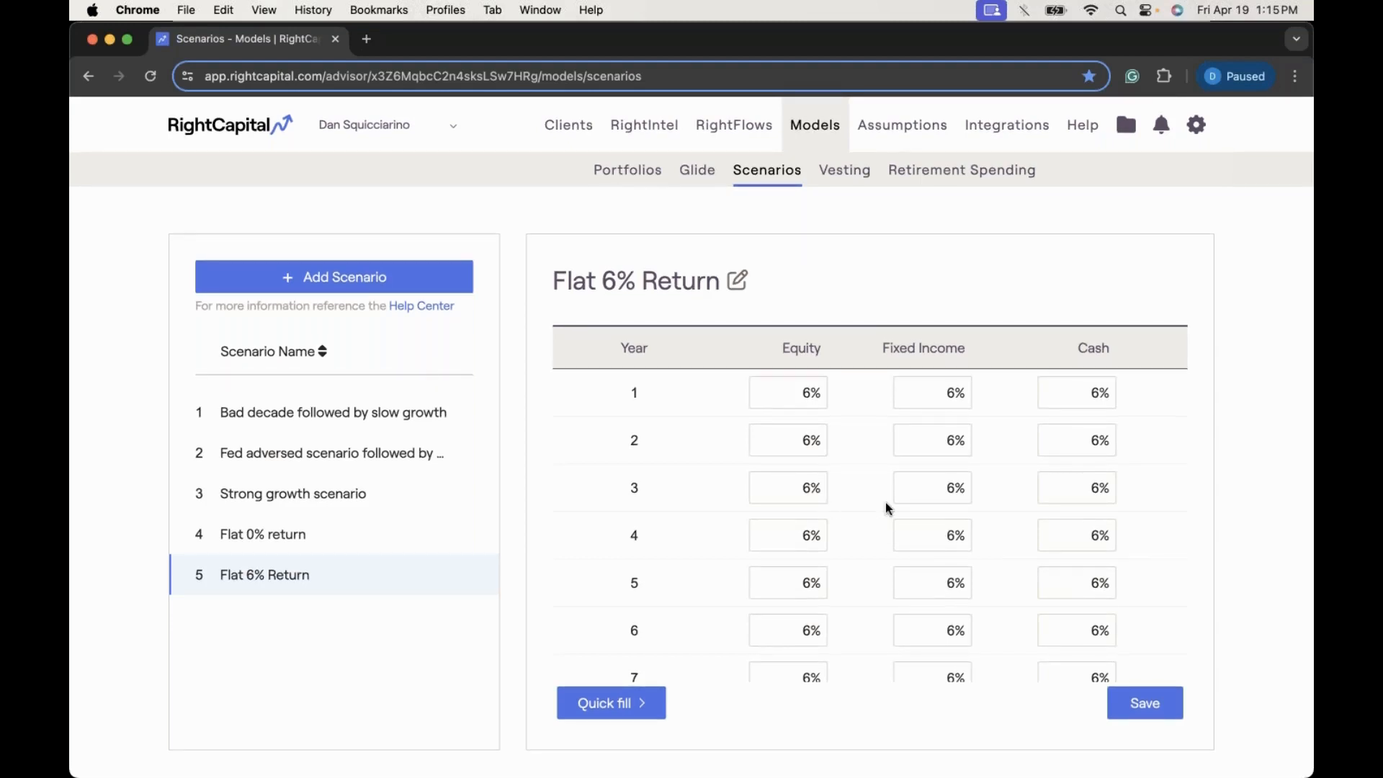
left_click(1145, 704)
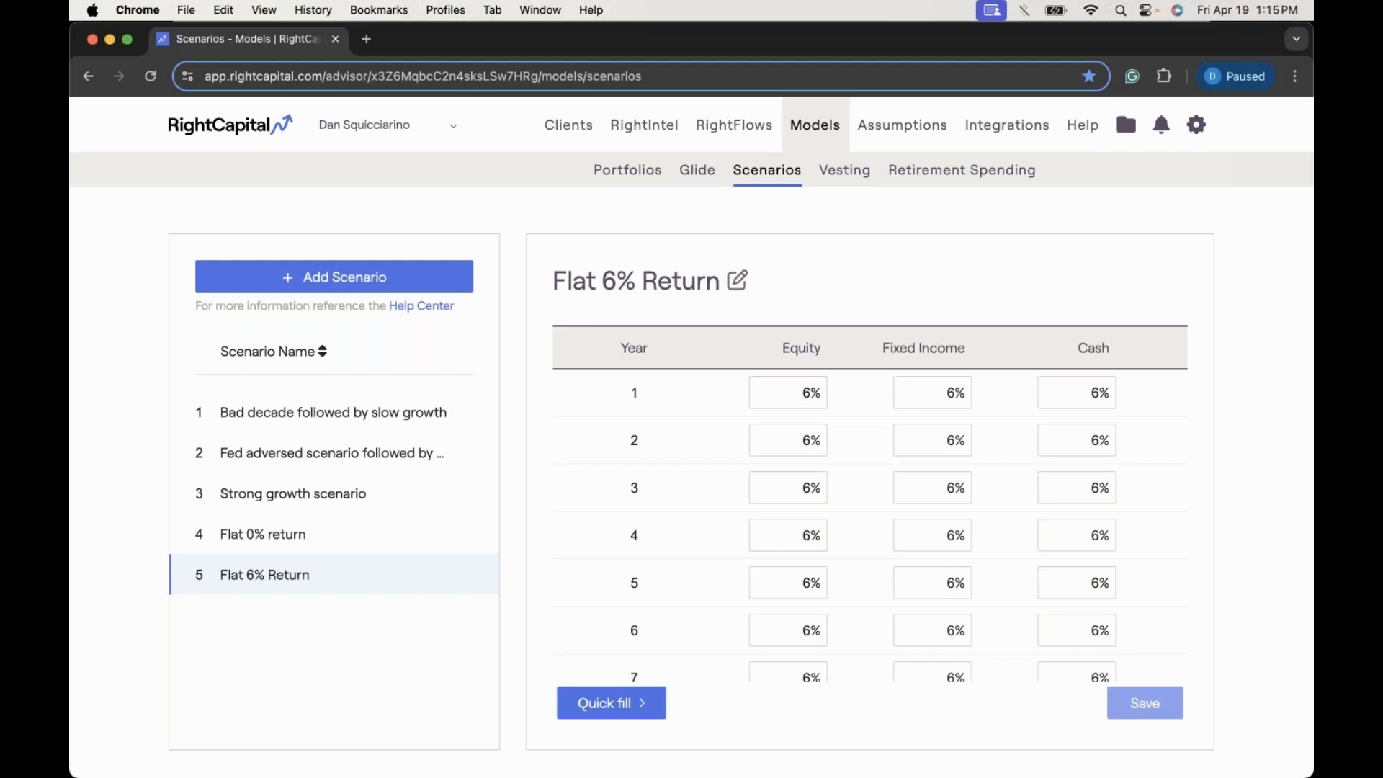
Step: Add a scenario based on "Flat 0% return" and set its year 1 returns to 7% equity, 4% fixed income and 3% cash
left_click(331, 534)
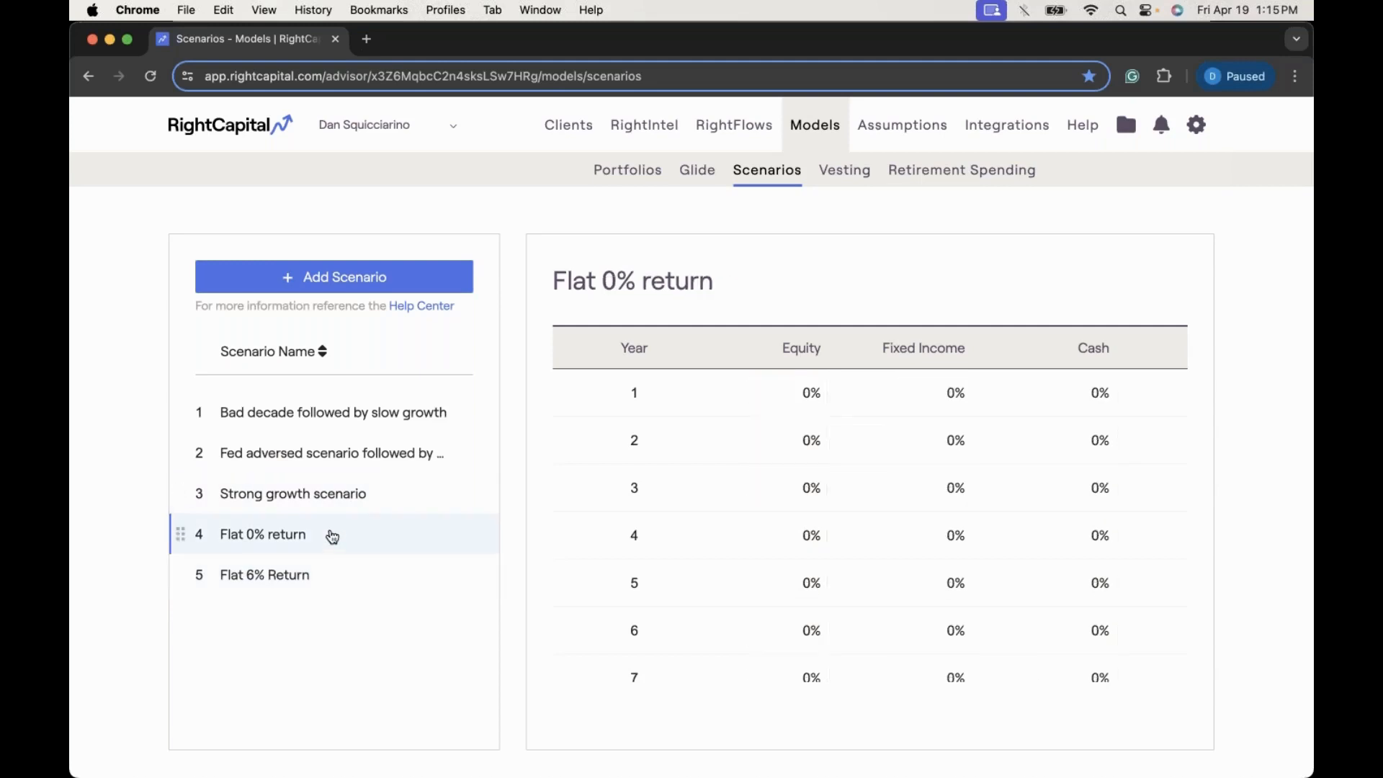
left_click(386, 286)
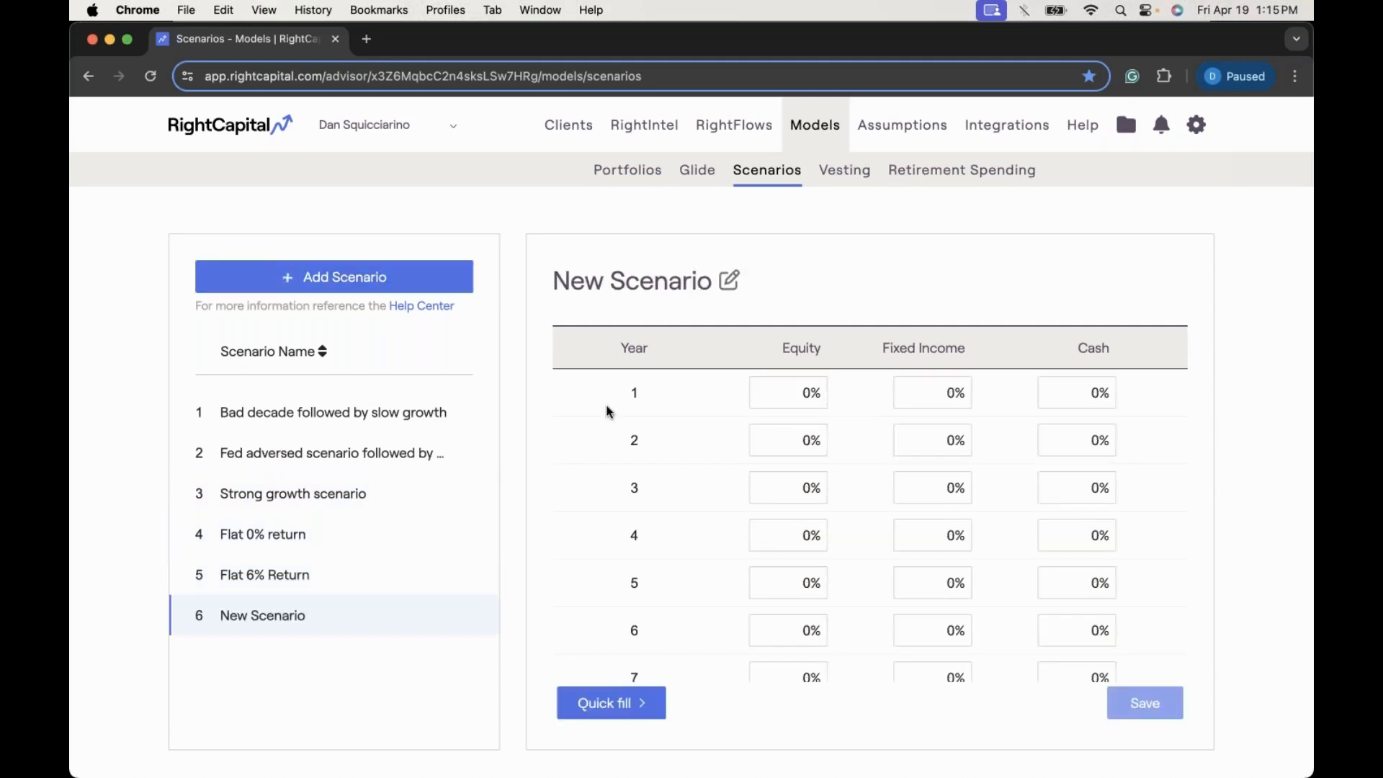
double_click(816, 392)
type("7")
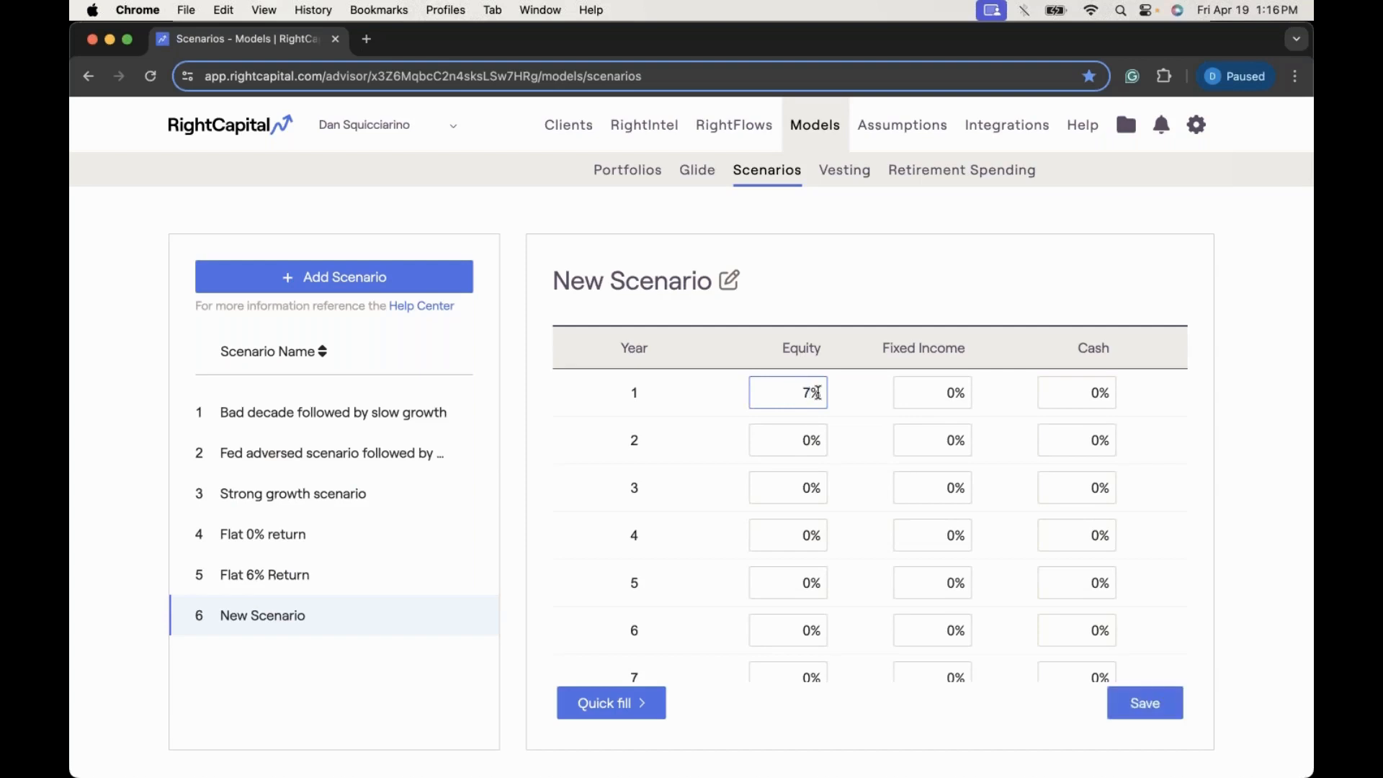
double_click(953, 392)
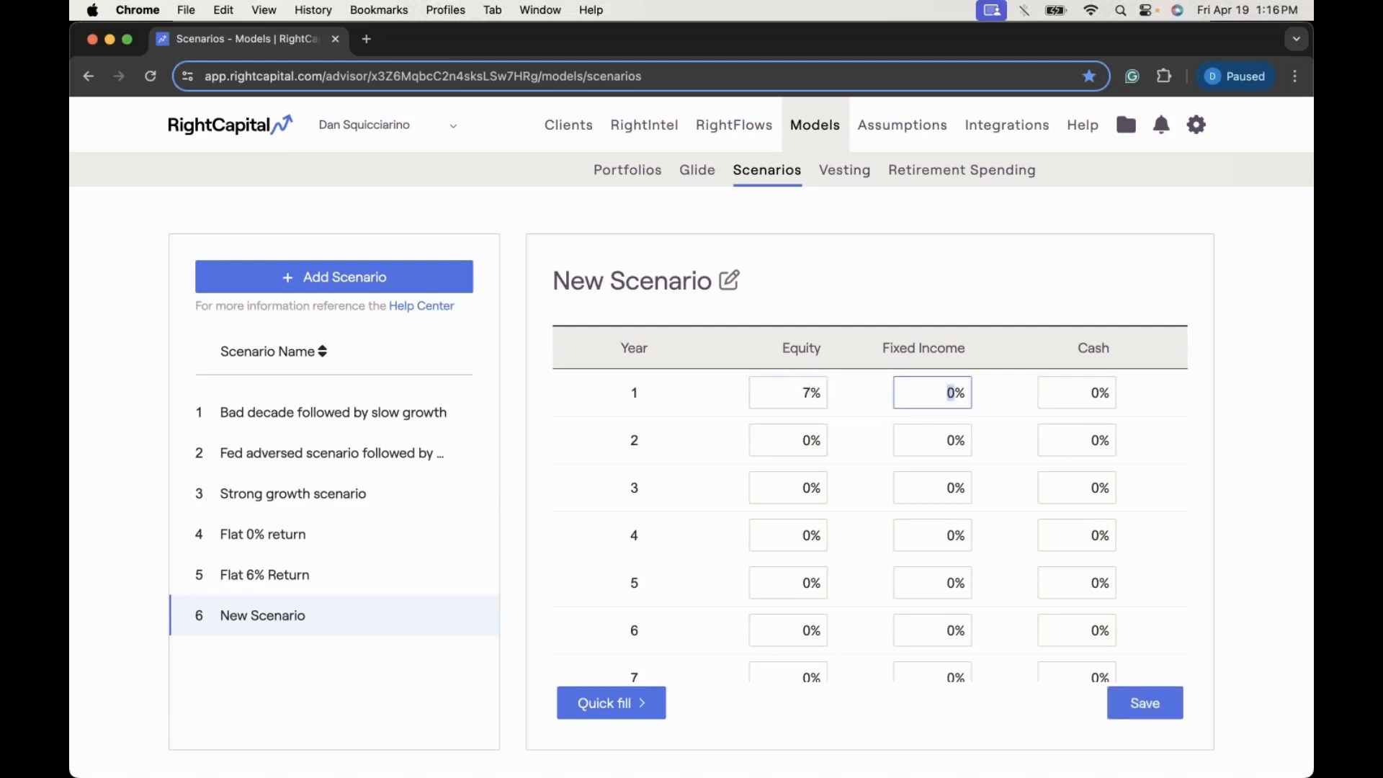
type("4")
double_click(1079, 393)
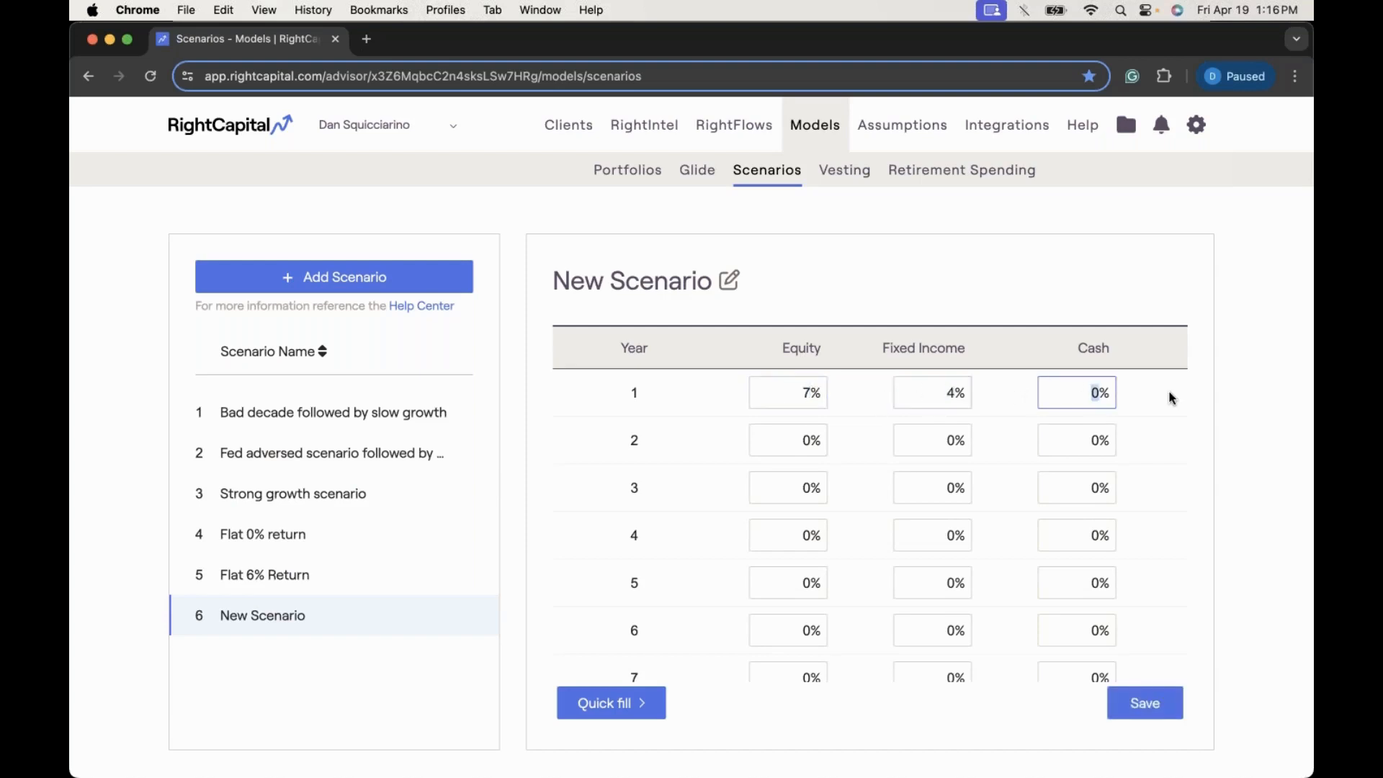
type("3")
Step: Set the new scenario's year 50 returns to 7% equity, 4% fixed income and 3% cash
scroll(1004, 512, "down", 20)
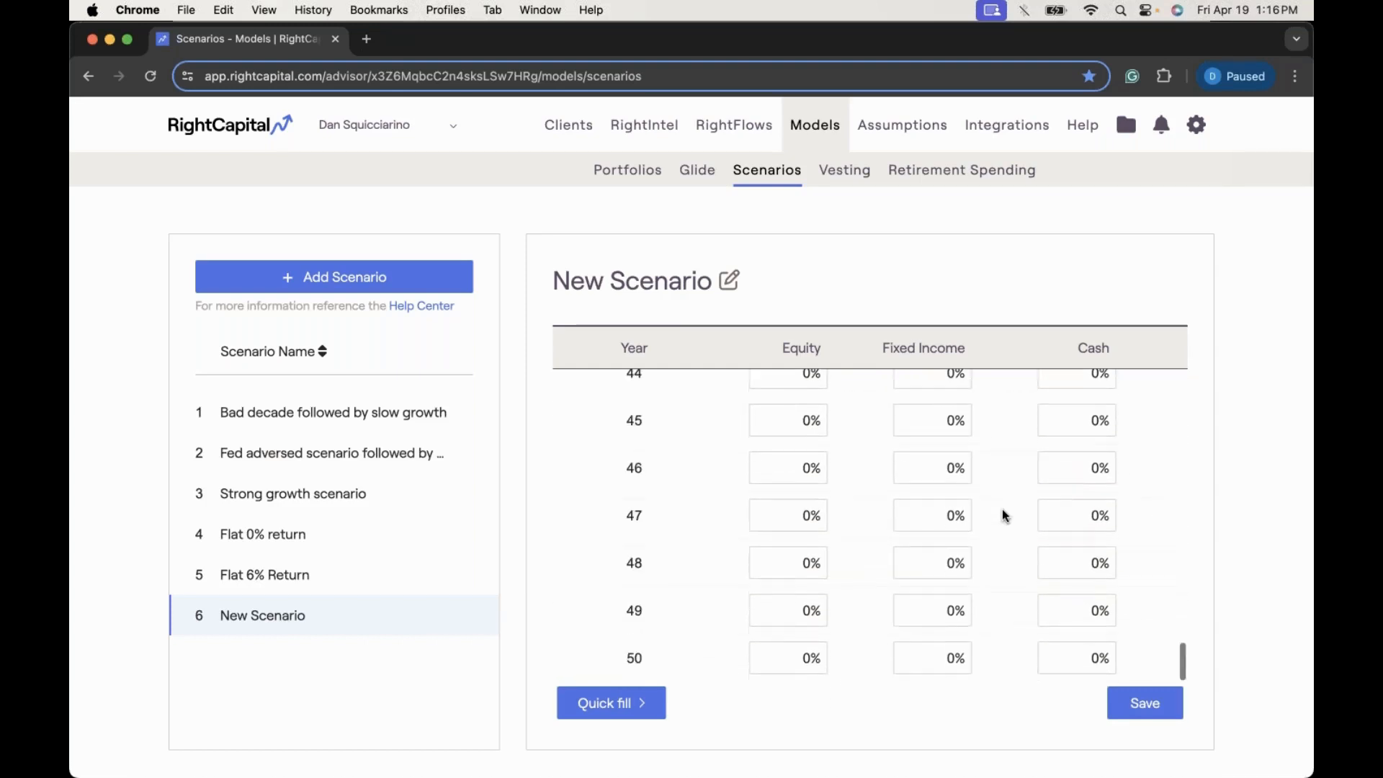
left_click(786, 656)
type("7")
left_click(927, 658)
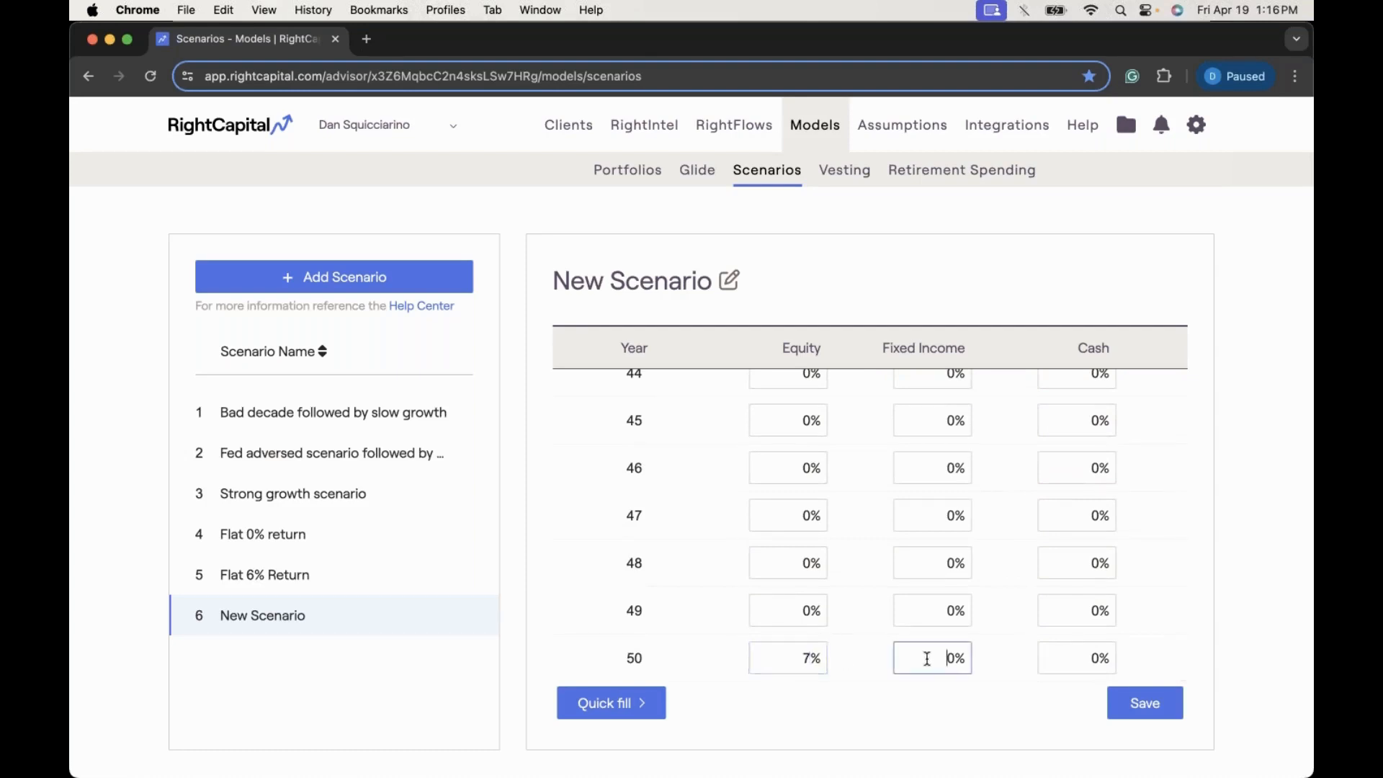
type("4")
left_click(1062, 658)
type("3")
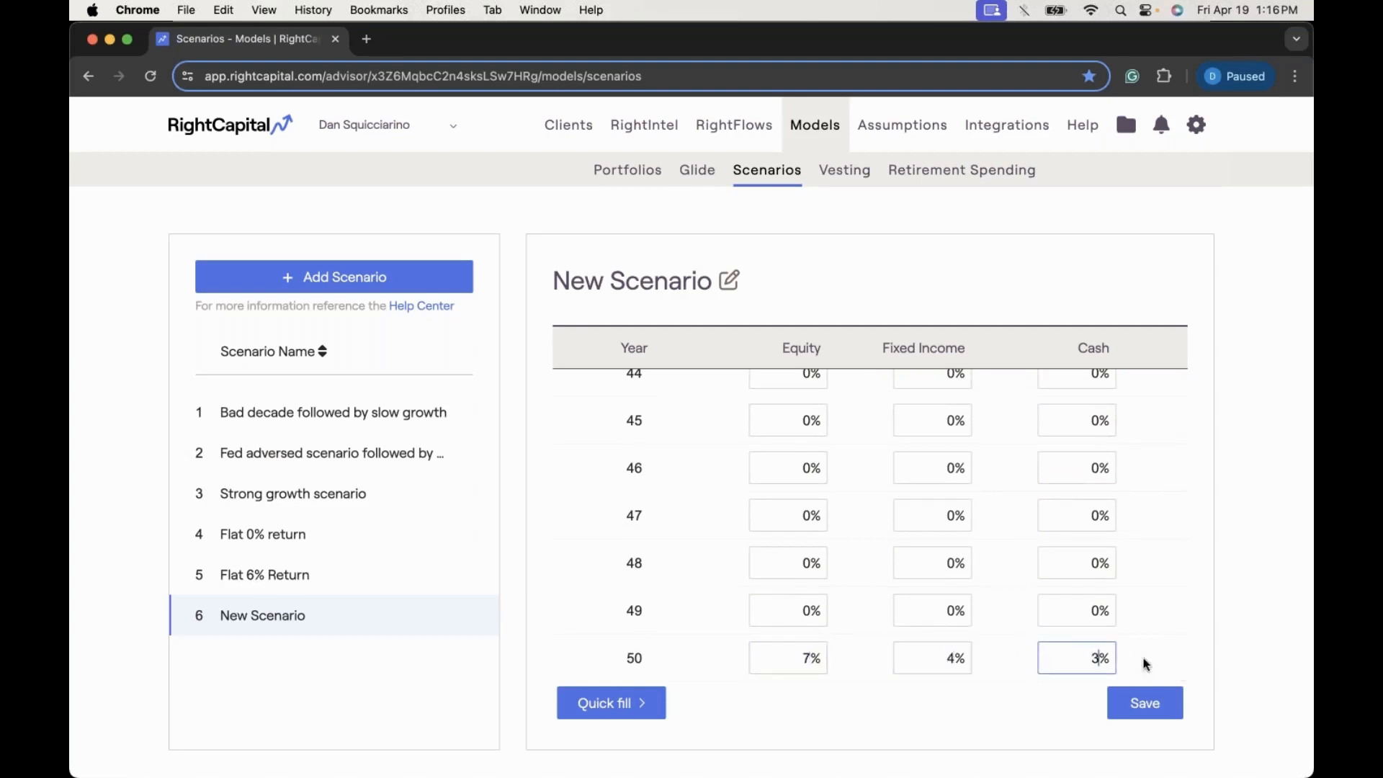
Step: Interpolate the new scenario's returns between years 1 and 50 with Quick fill and save the scenario
left_click(615, 721)
left_click(629, 647)
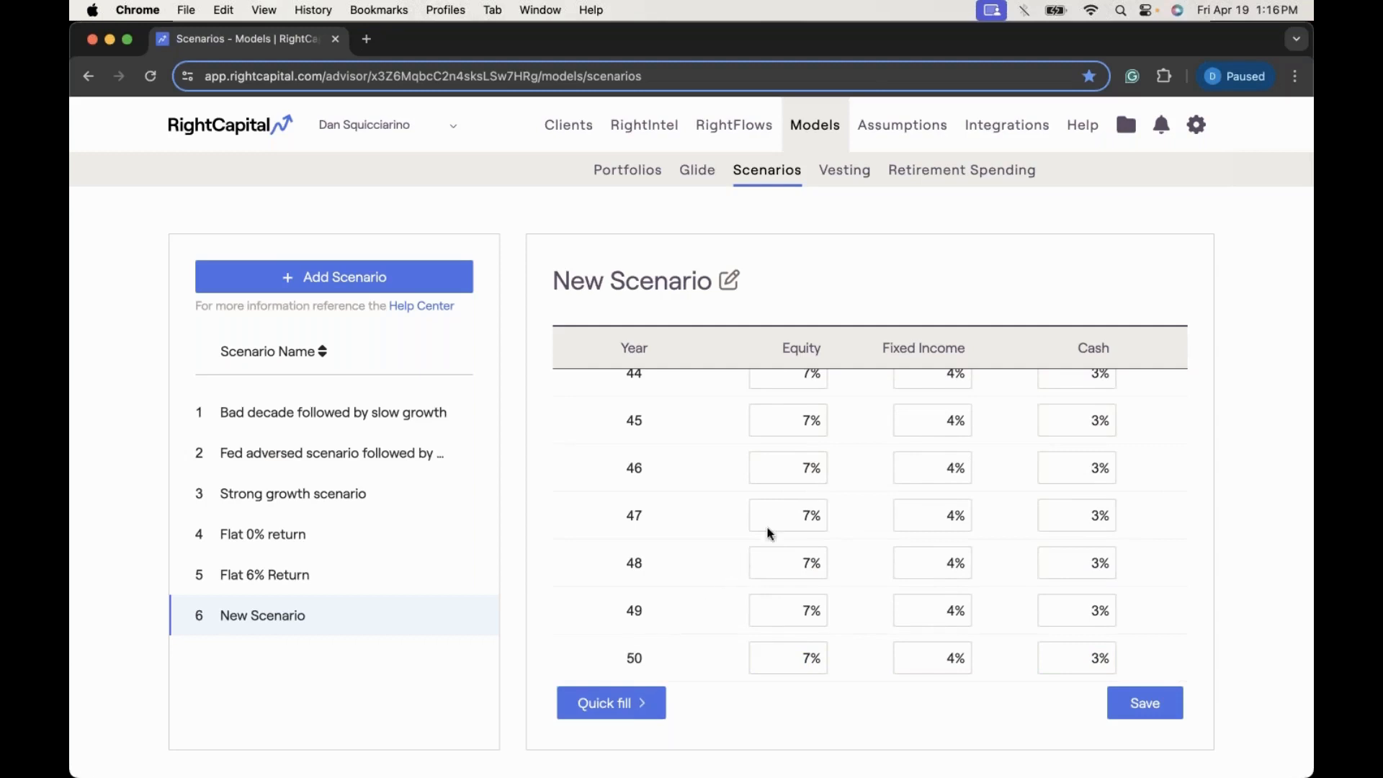
scroll(792, 504, "up", 20)
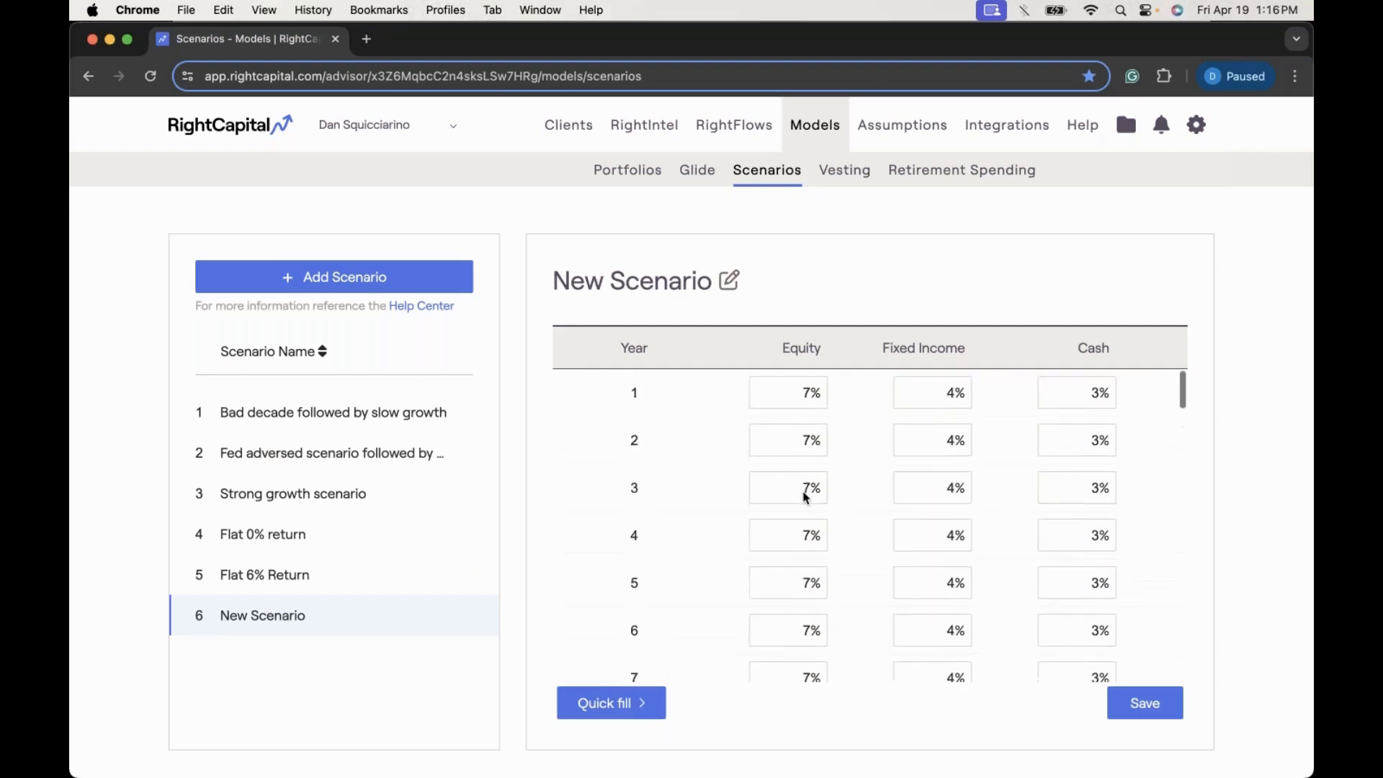
left_click(1151, 712)
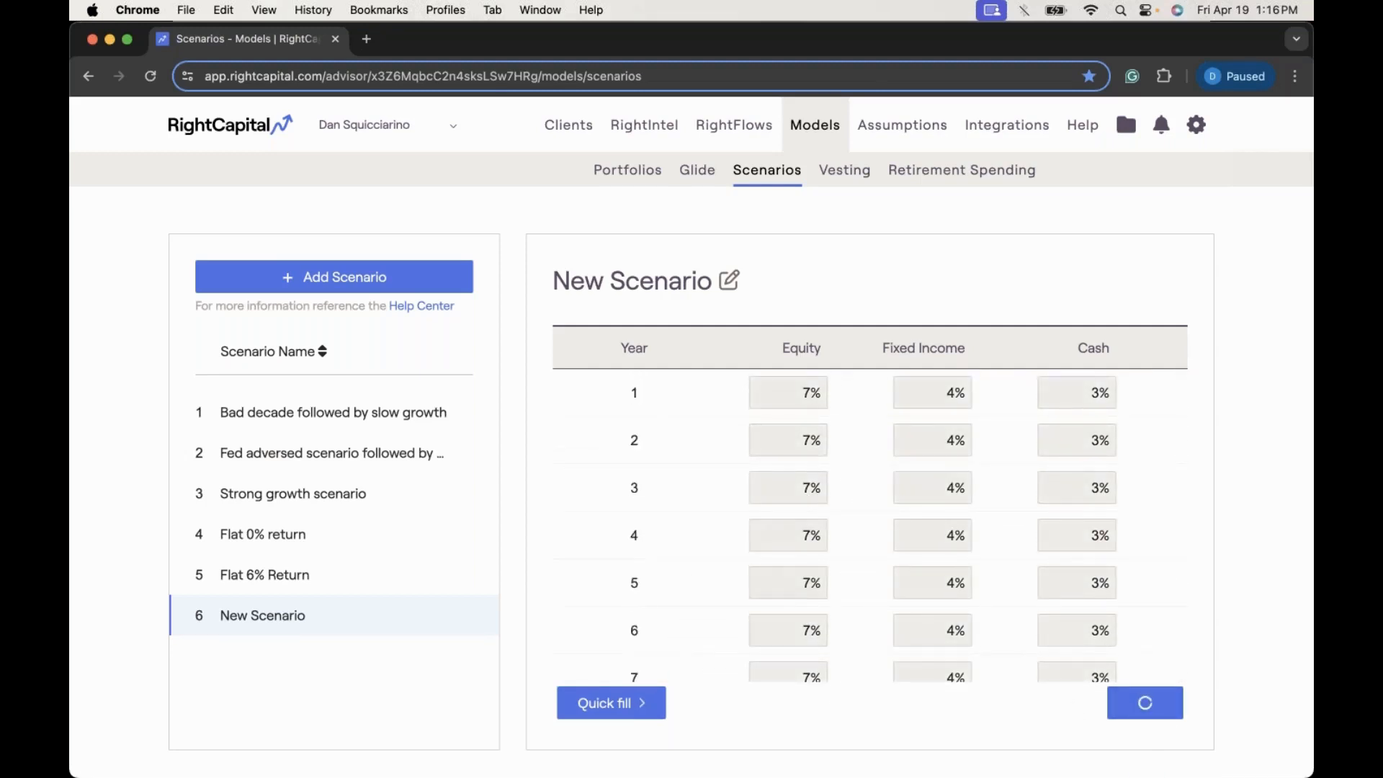
Step: Rename the new 7%, 4% and 3% return scenario as "7% / 4% / 3%"
left_click(735, 283)
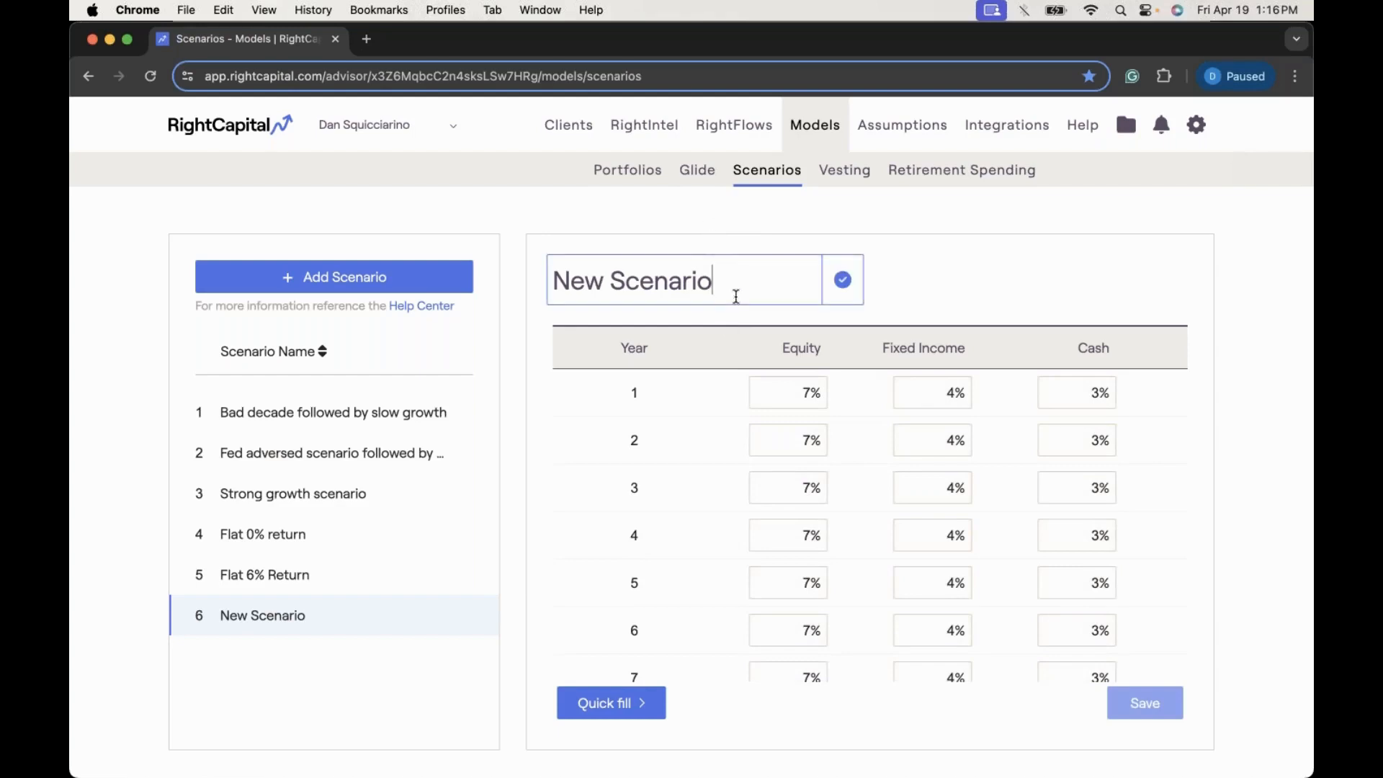
key("alt+shift+Left")
key("alt+shift+Left")
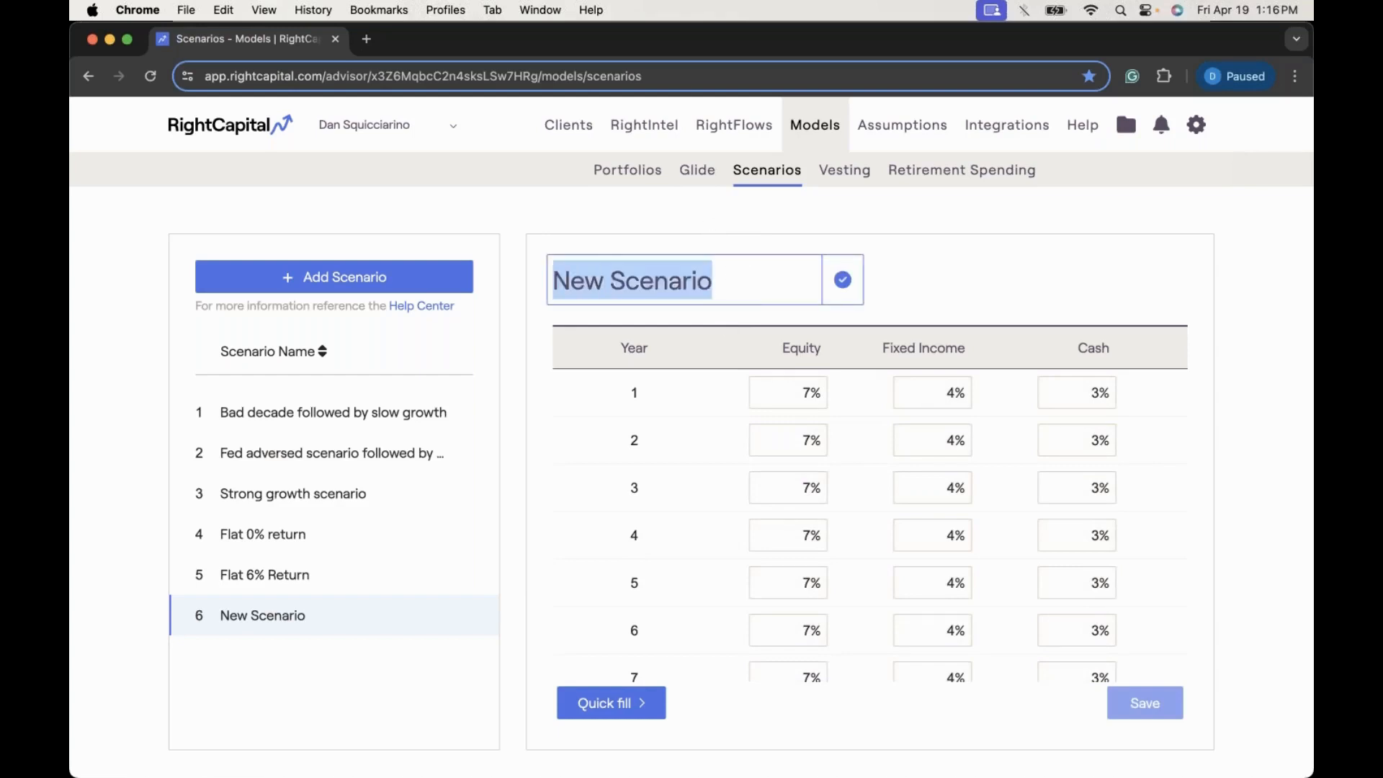
type("JP M")
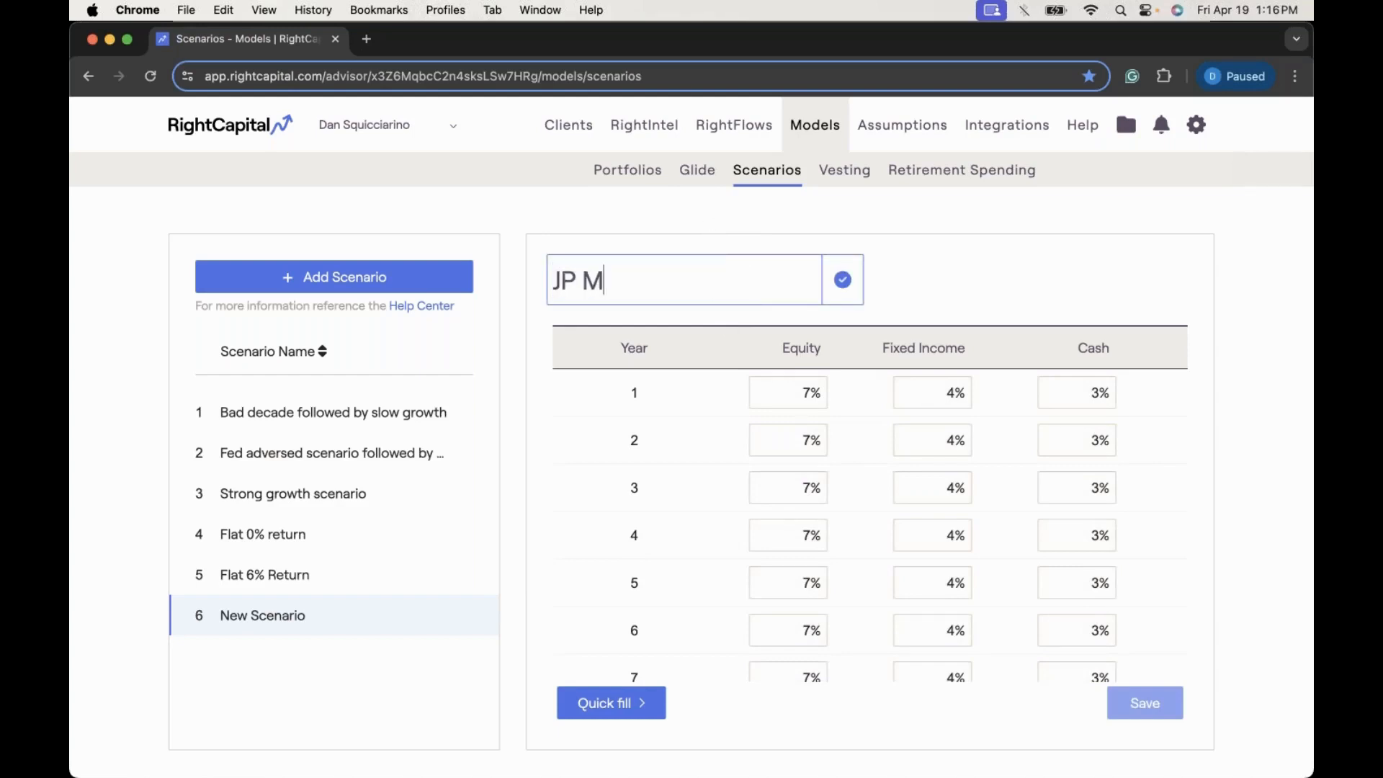
type("organ")
left_click_drag(682, 281, 550, 273)
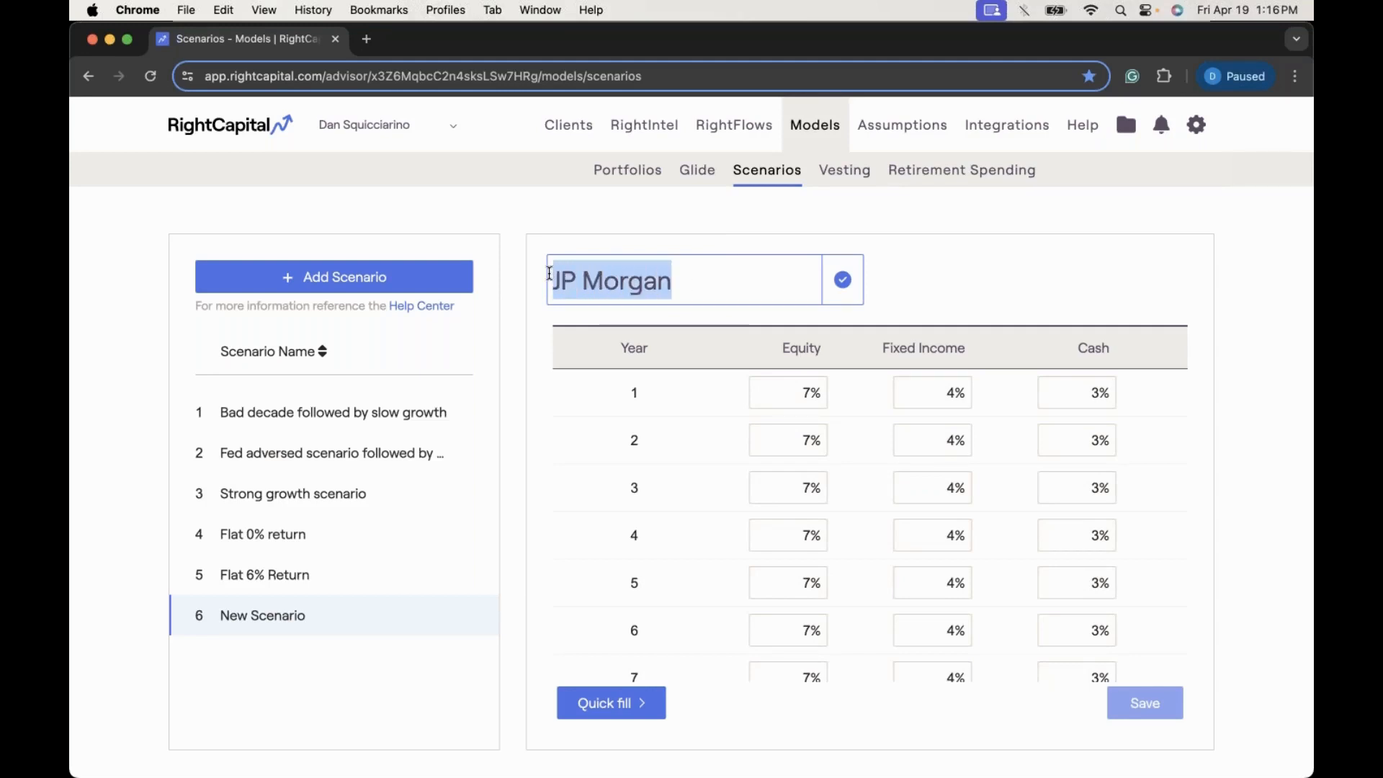
key("BackSpace")
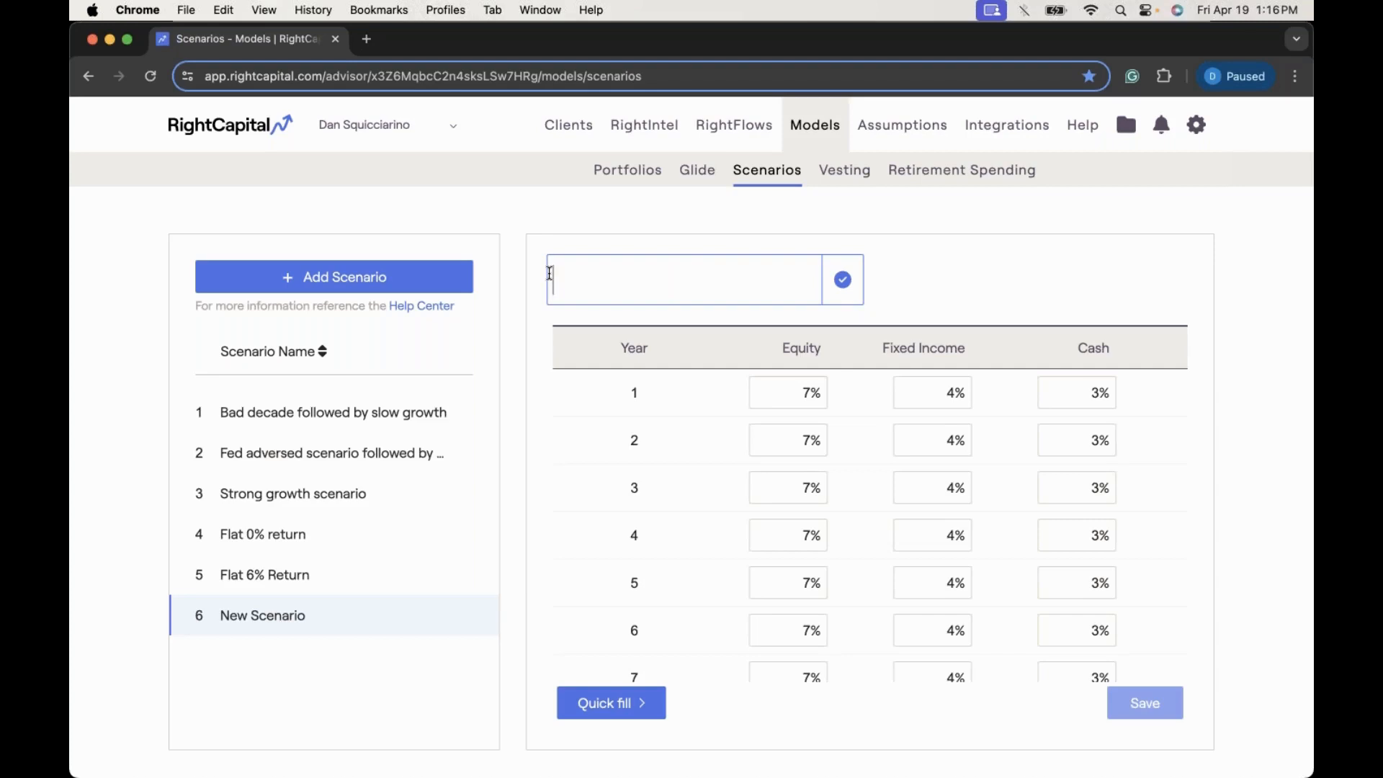
type("7% / 4% / 3%")
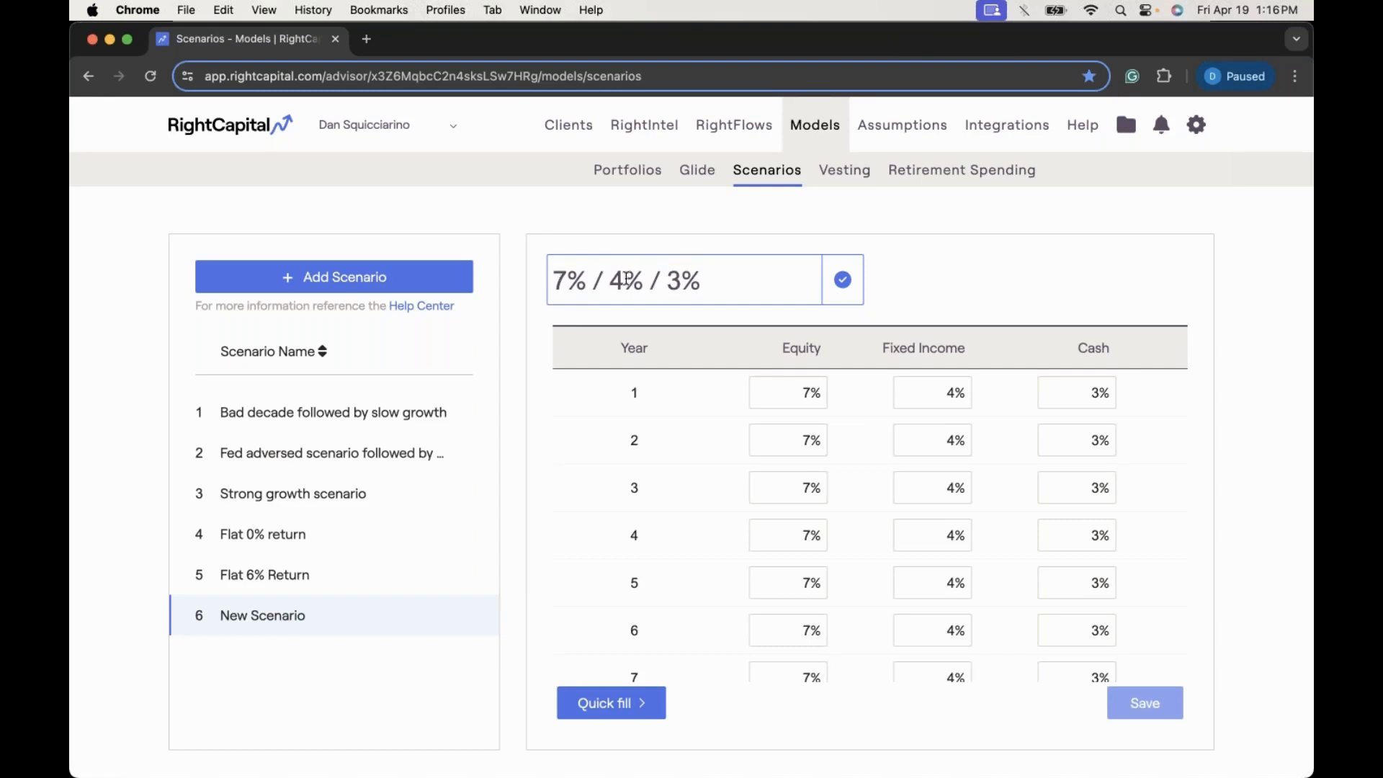
left_click(843, 280)
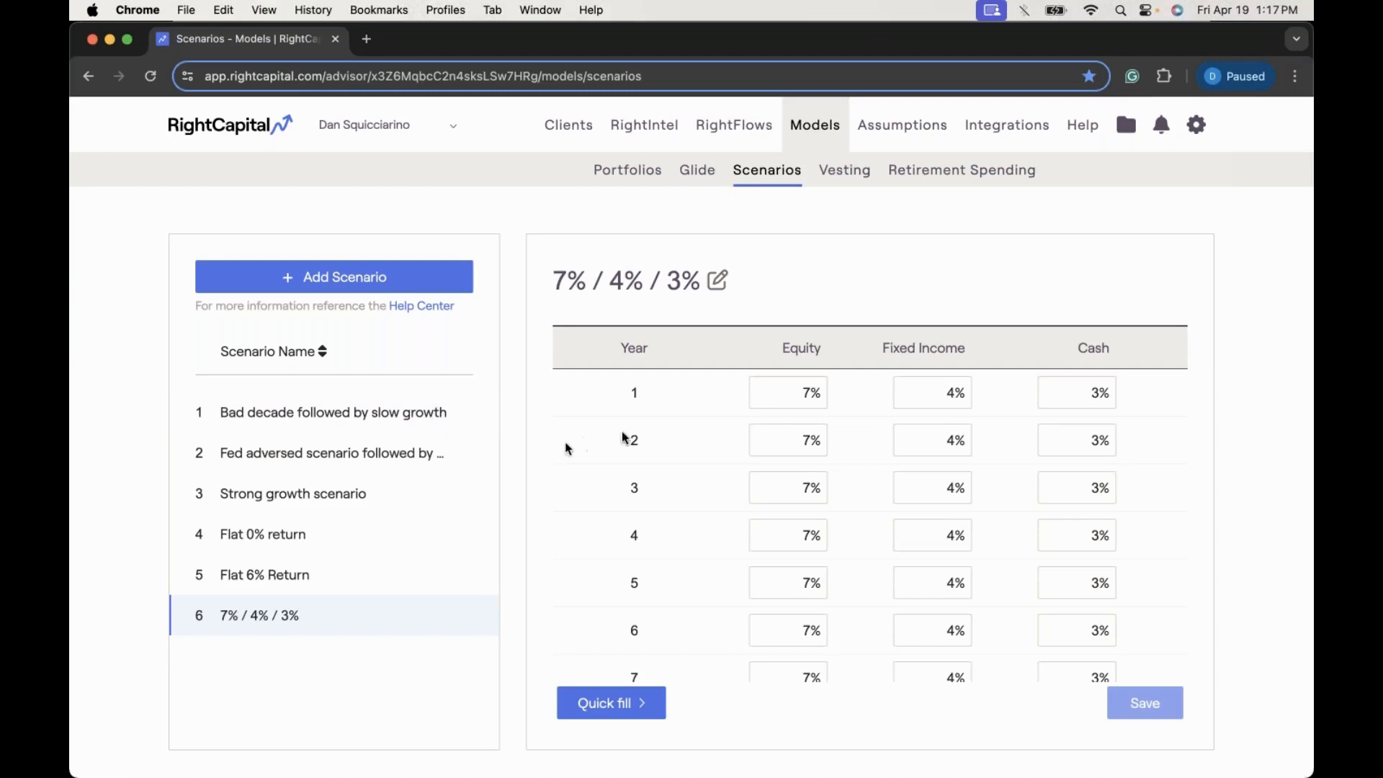
Step: Add a scenario based on "Flat 0% return" and set its year 1 returns to 10% equity, 4.5% fixed income and 1.5% cash
left_click(390, 538)
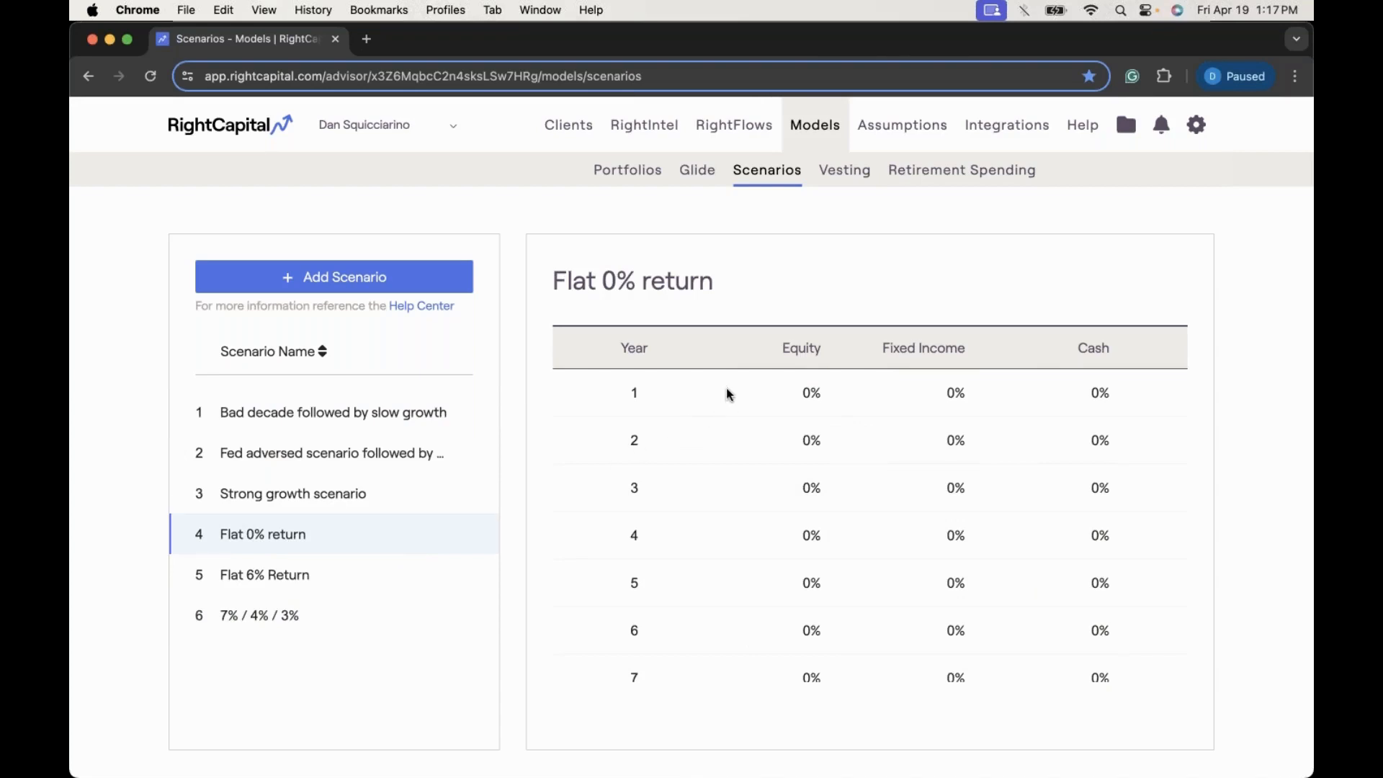
left_click(395, 283)
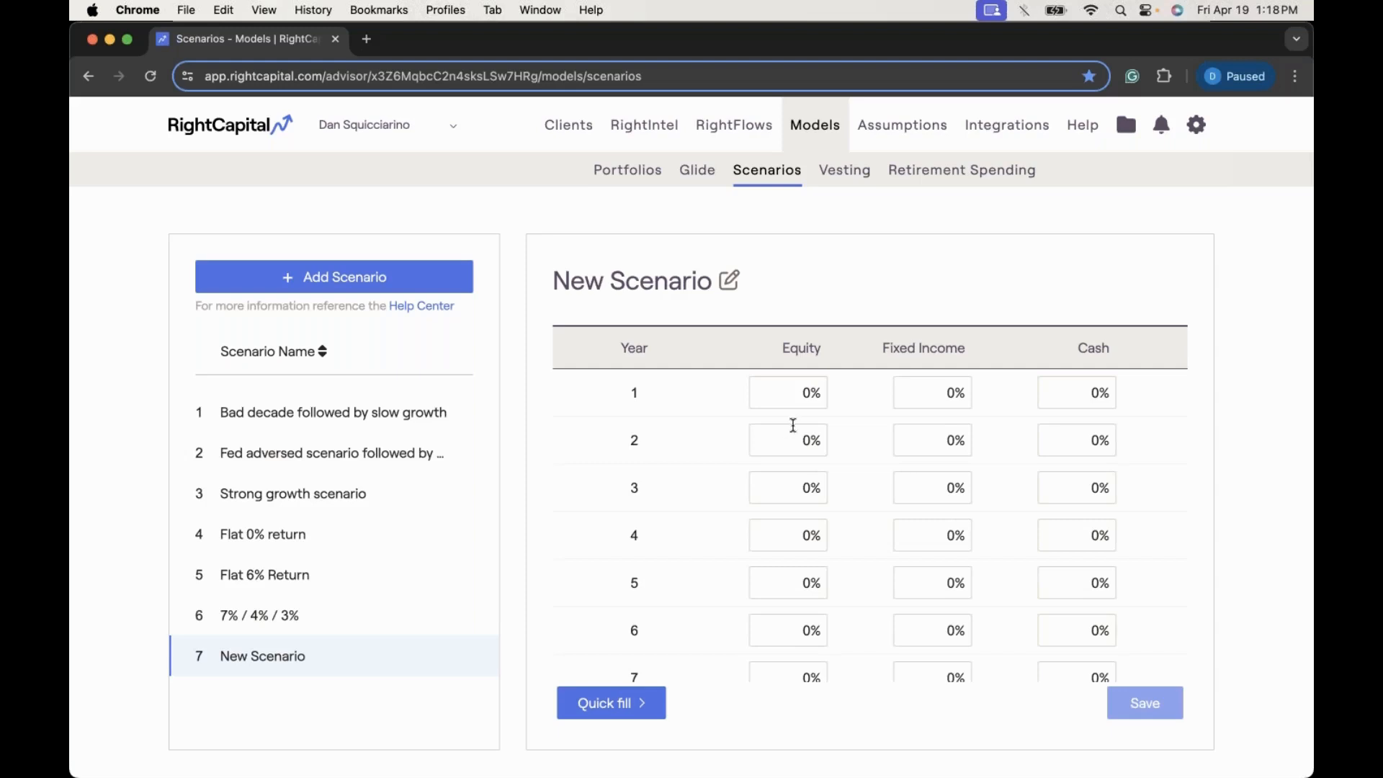
left_click(780, 397)
type("1")
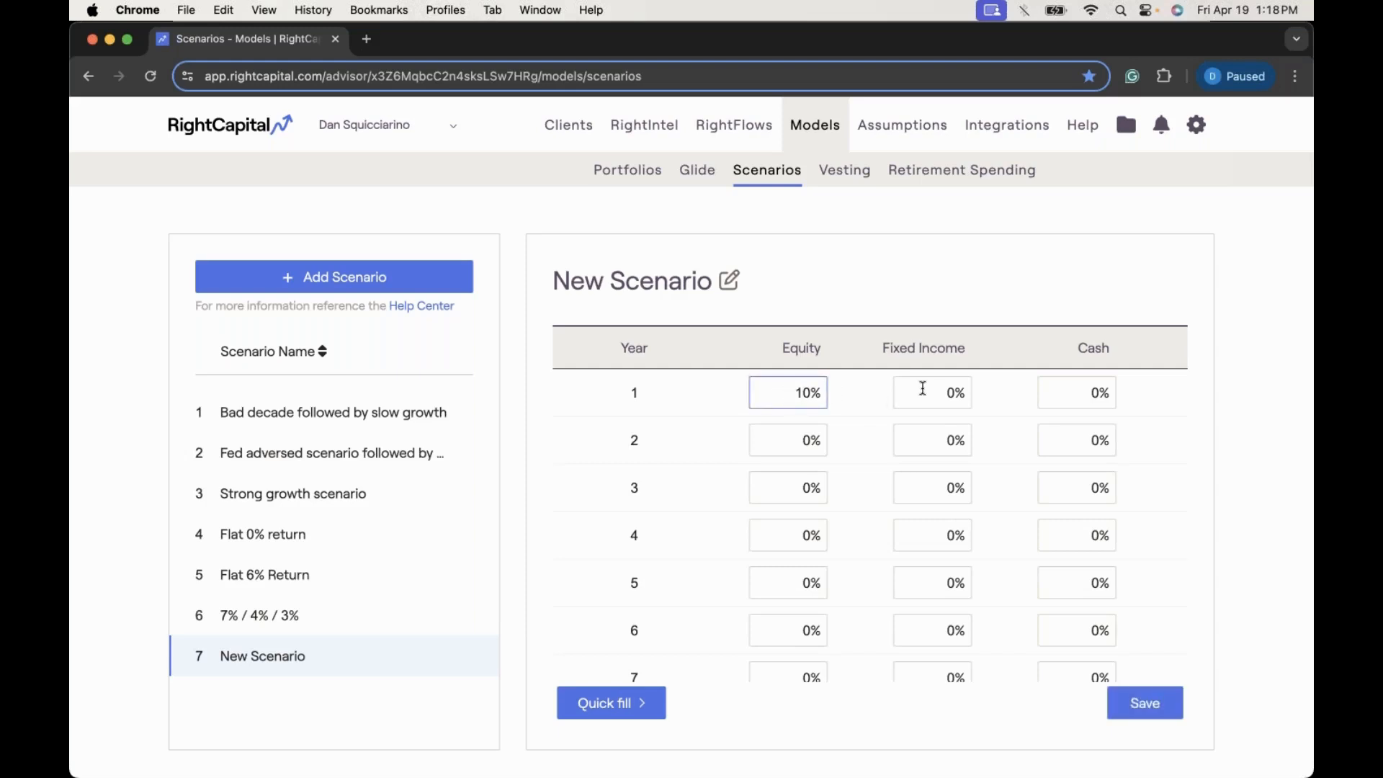
left_click_drag(922, 393, 1000, 394)
type("4.5")
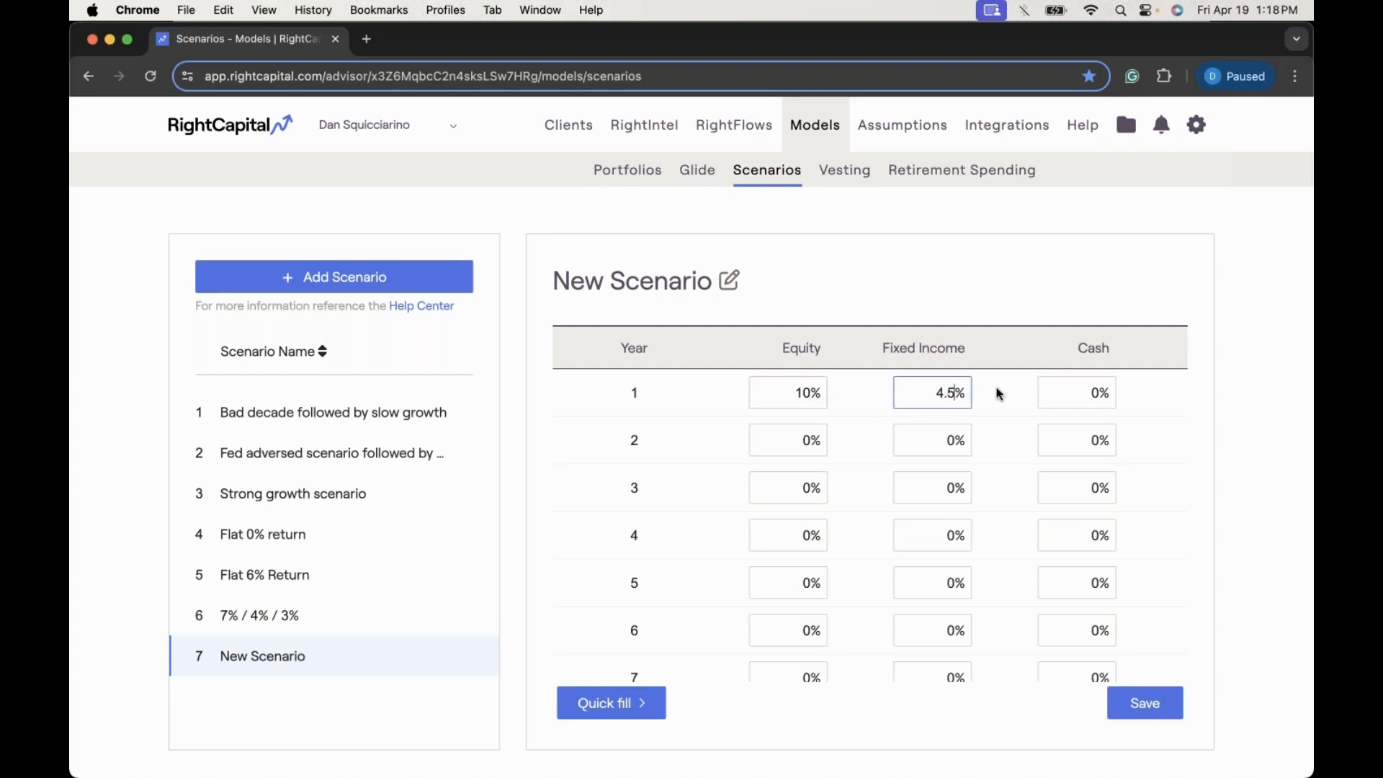
left_click_drag(1091, 393, 1145, 395)
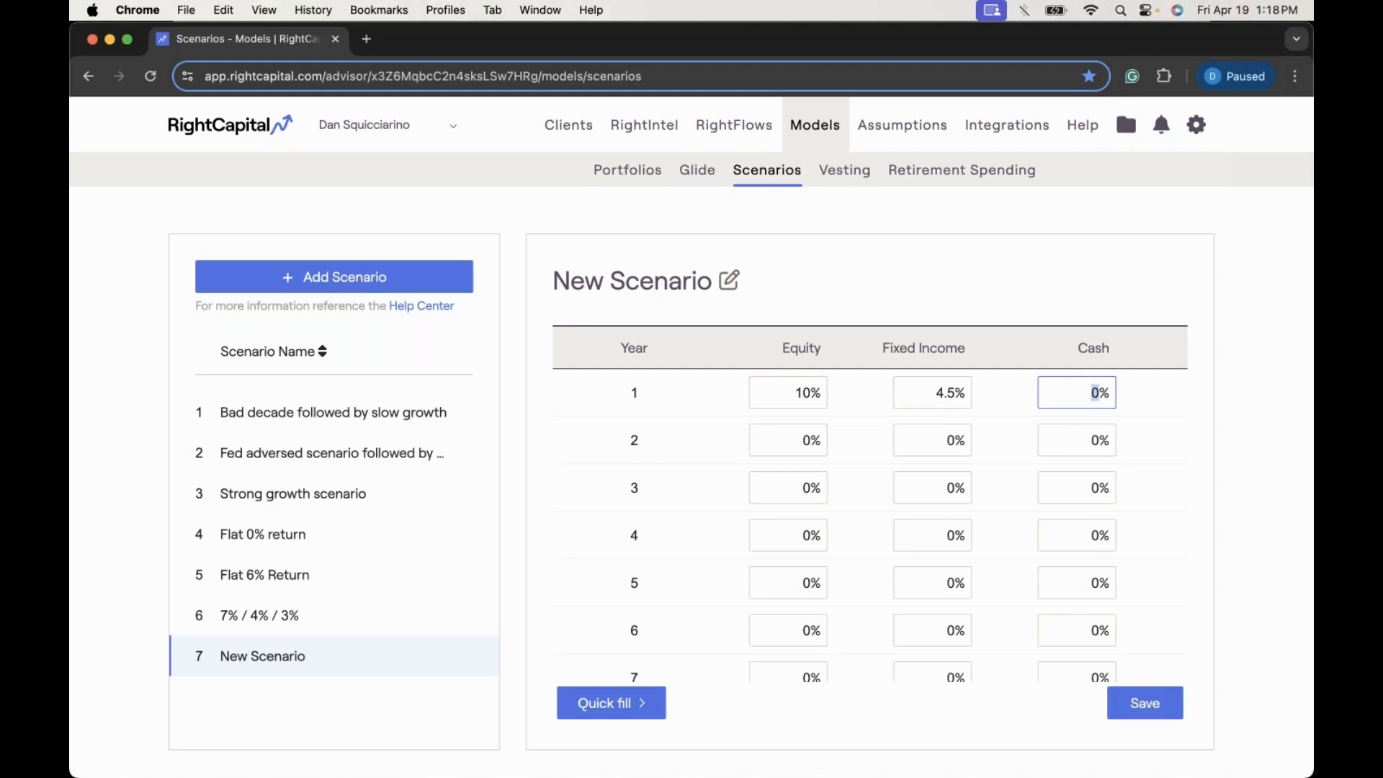
type("1.5")
type("9")
key("BackSpace")
Step: Set the new scenario's year 50 returns to 10% equity, 4.5% fixed income and 1.5% cash
scroll(926, 476, "down", 20)
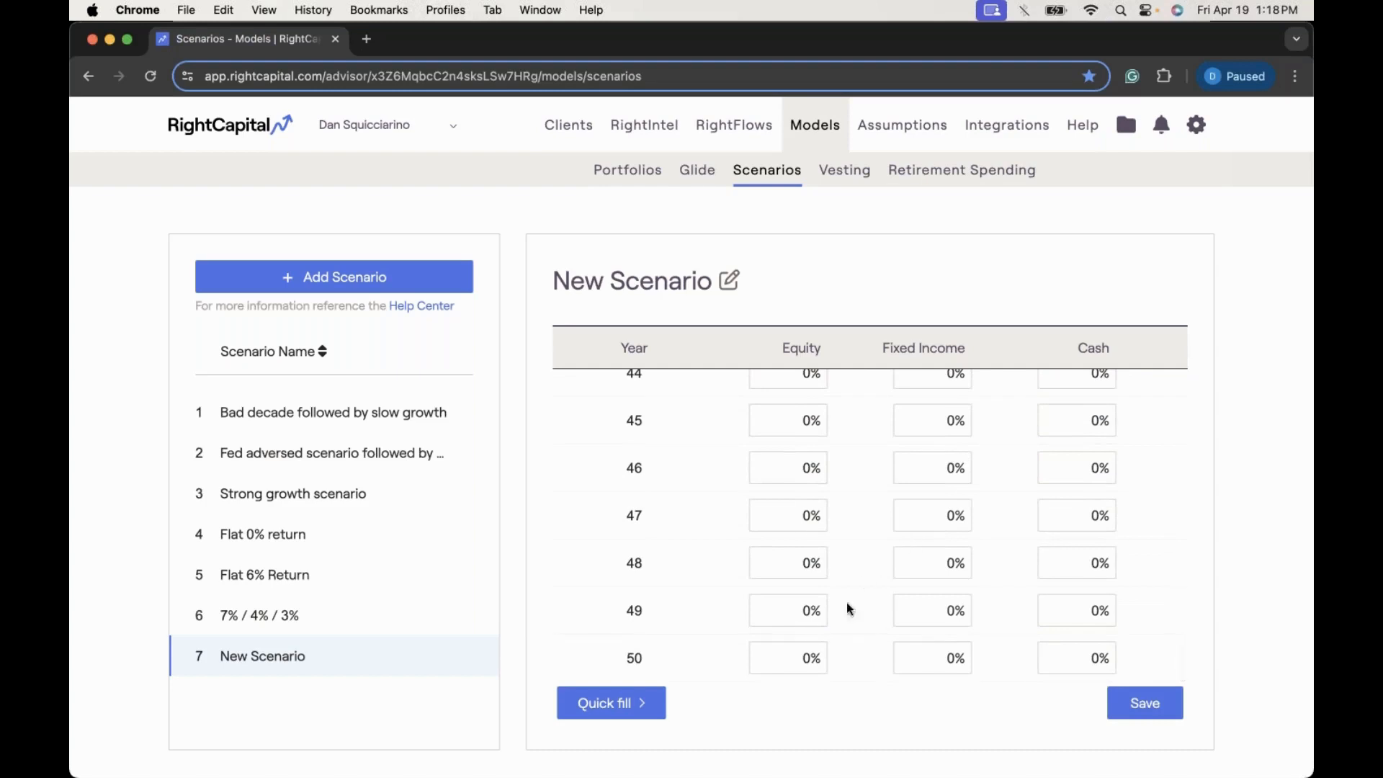
left_click(793, 656)
type("1")
left_click(926, 659)
key("Delete")
type("4.5")
left_click_drag(1076, 660, 1106, 660)
type("1.5")
Step: Interpolate the returns between years 1 and 50 of the new scenario with Quick fill and save it
left_click(648, 703)
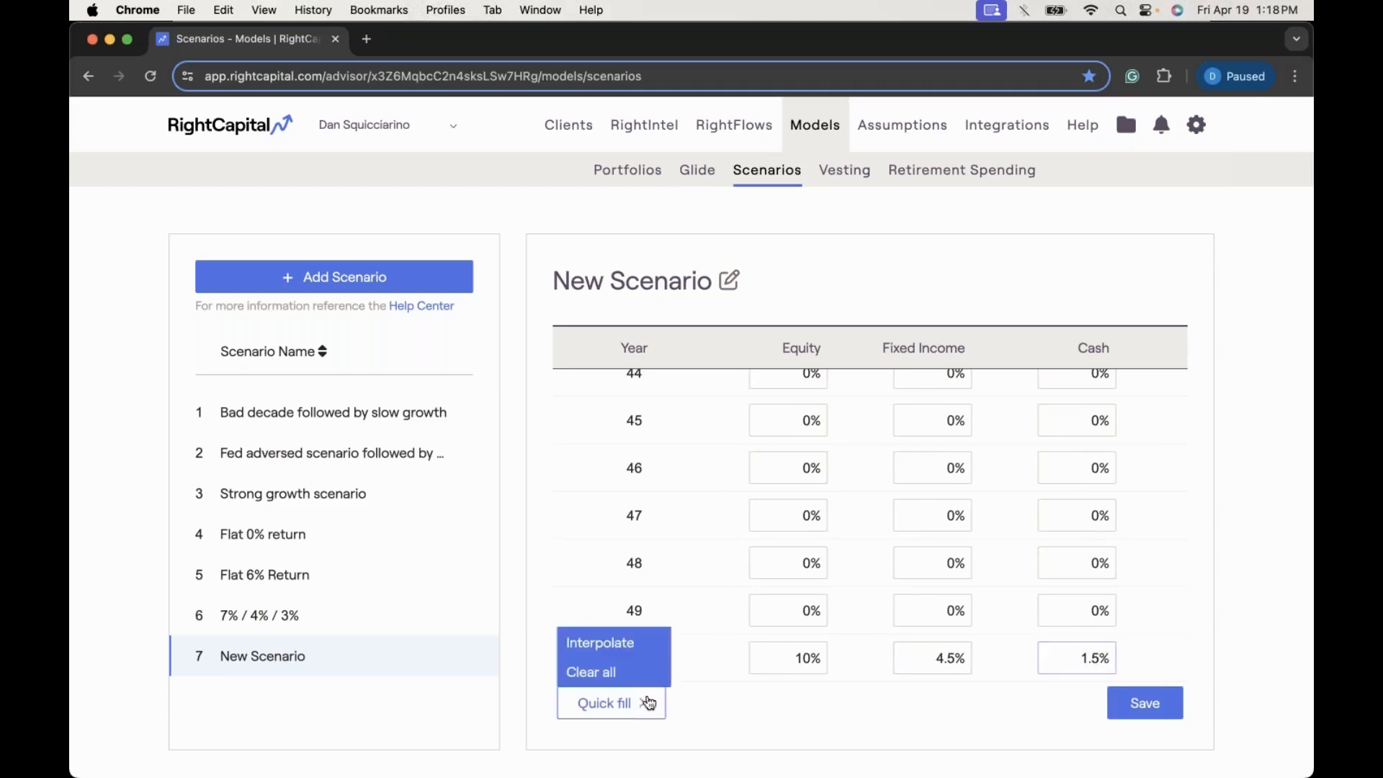
left_click(620, 643)
scroll(732, 531, "up", 15)
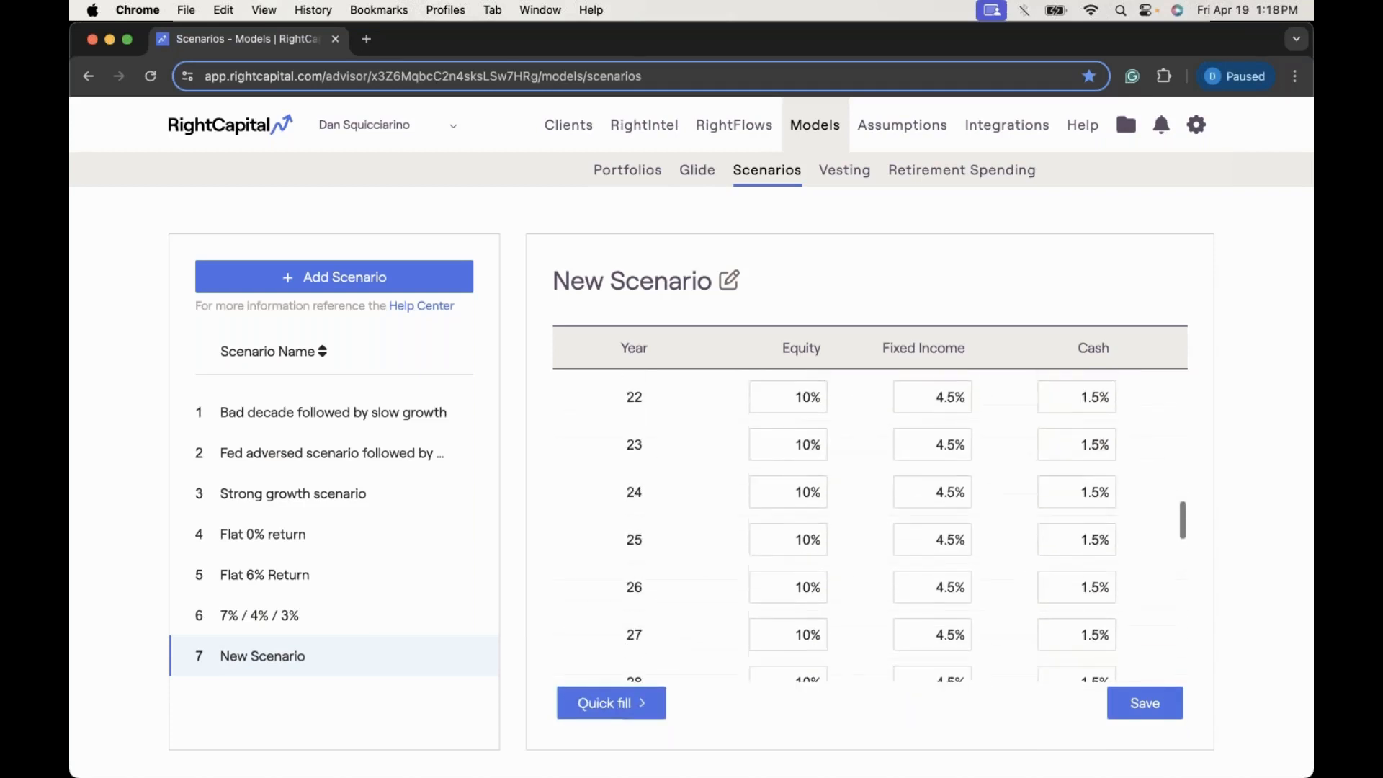
scroll(865, 526, "up", 10)
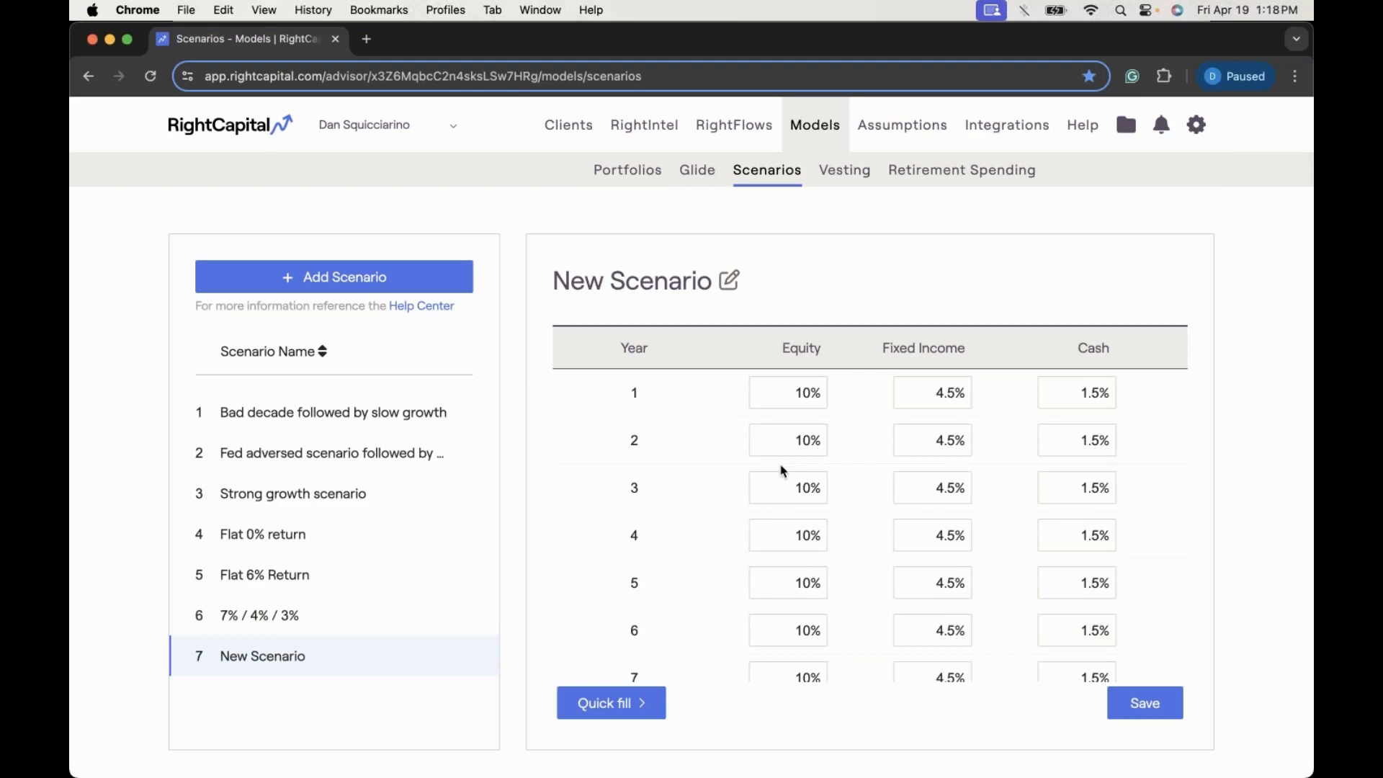
left_click(1144, 704)
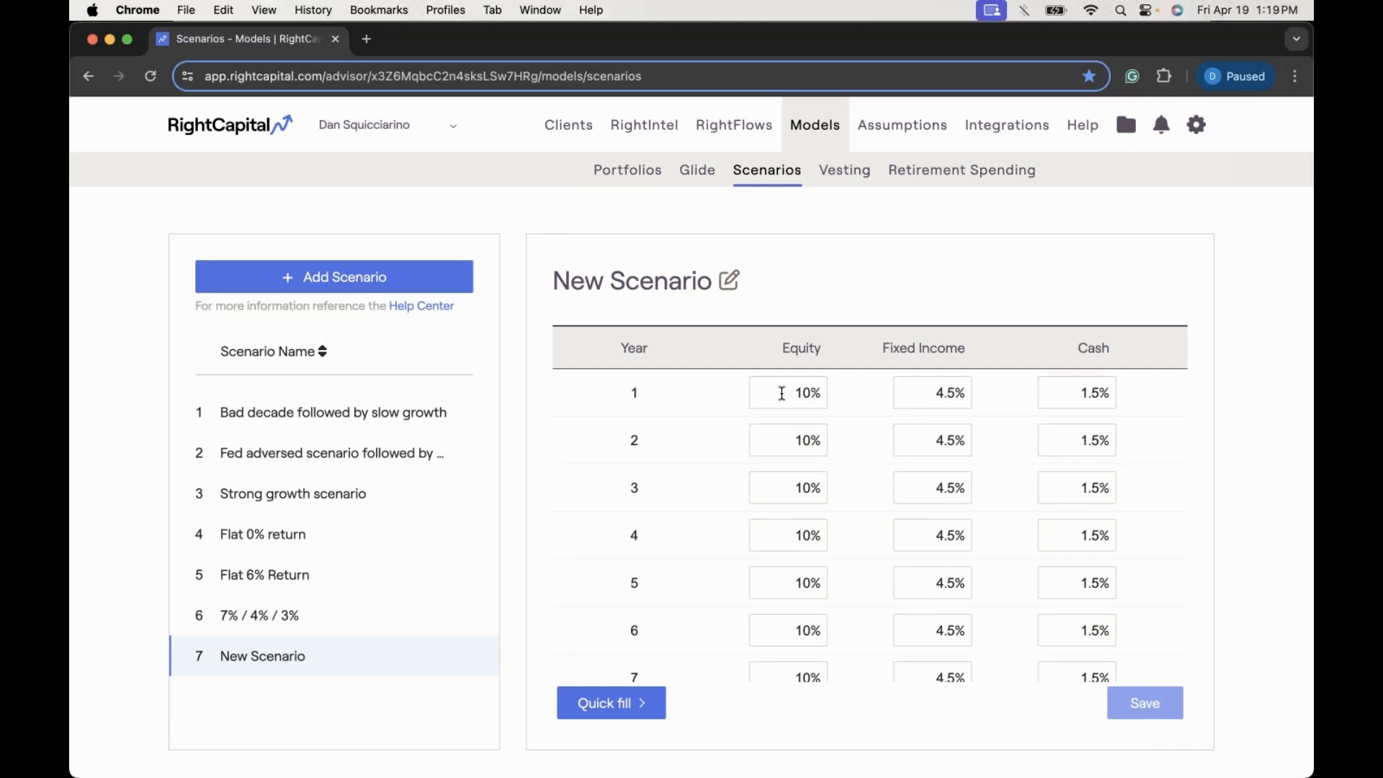
Step: Set the new scenario's year 1 returns to -34% equity, 5% fixed income and 0.2% cash, and save
left_click_drag(782, 395, 826, 392)
type("-34")
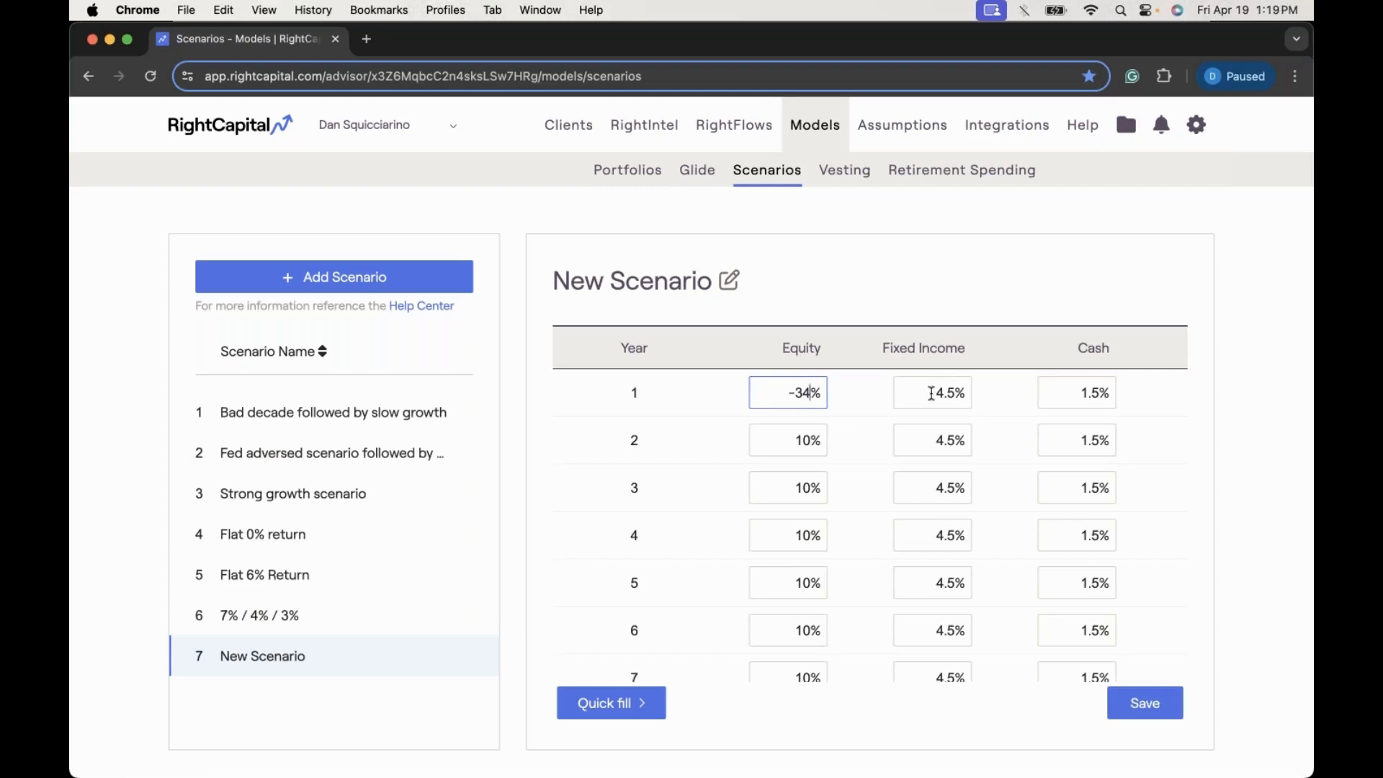
left_click_drag(934, 394, 972, 393)
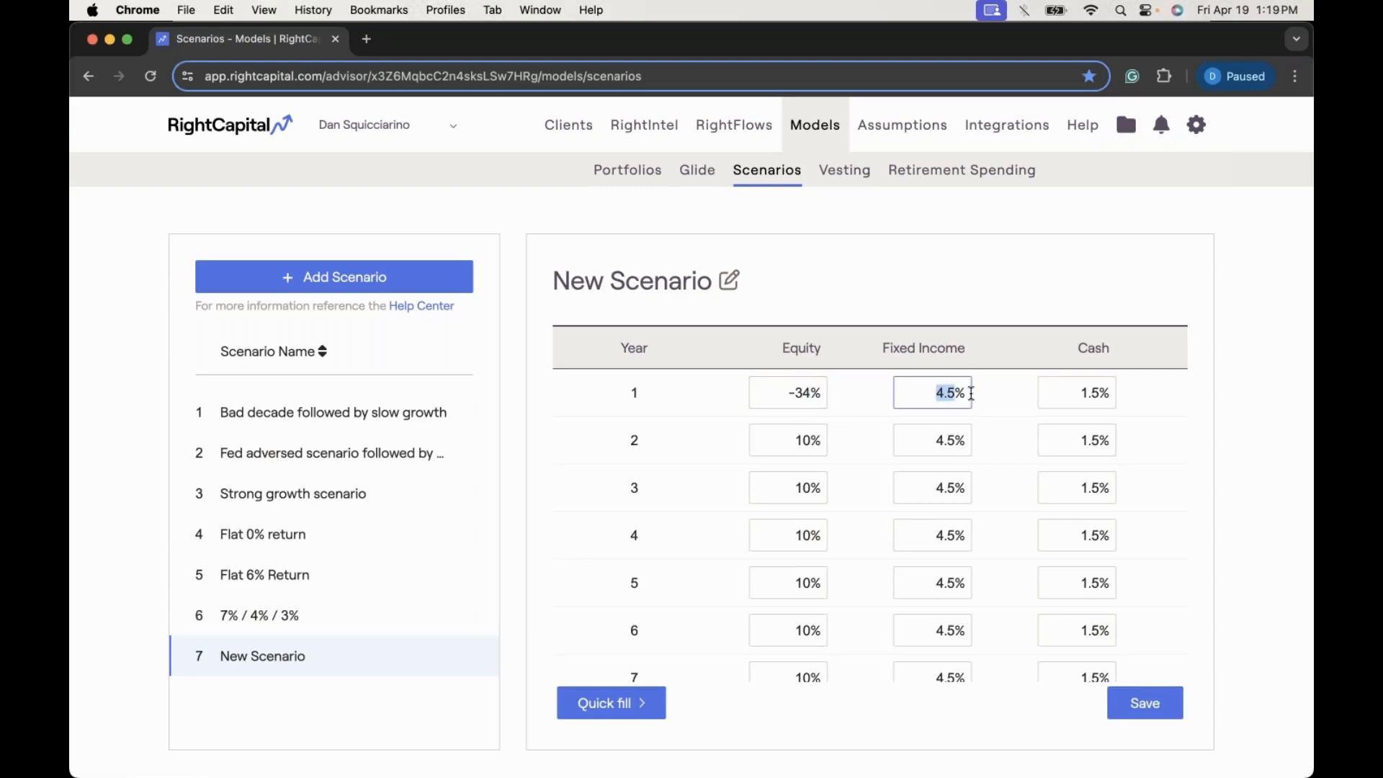
type("5")
left_click_drag(1055, 393, 1136, 394)
type("0.2")
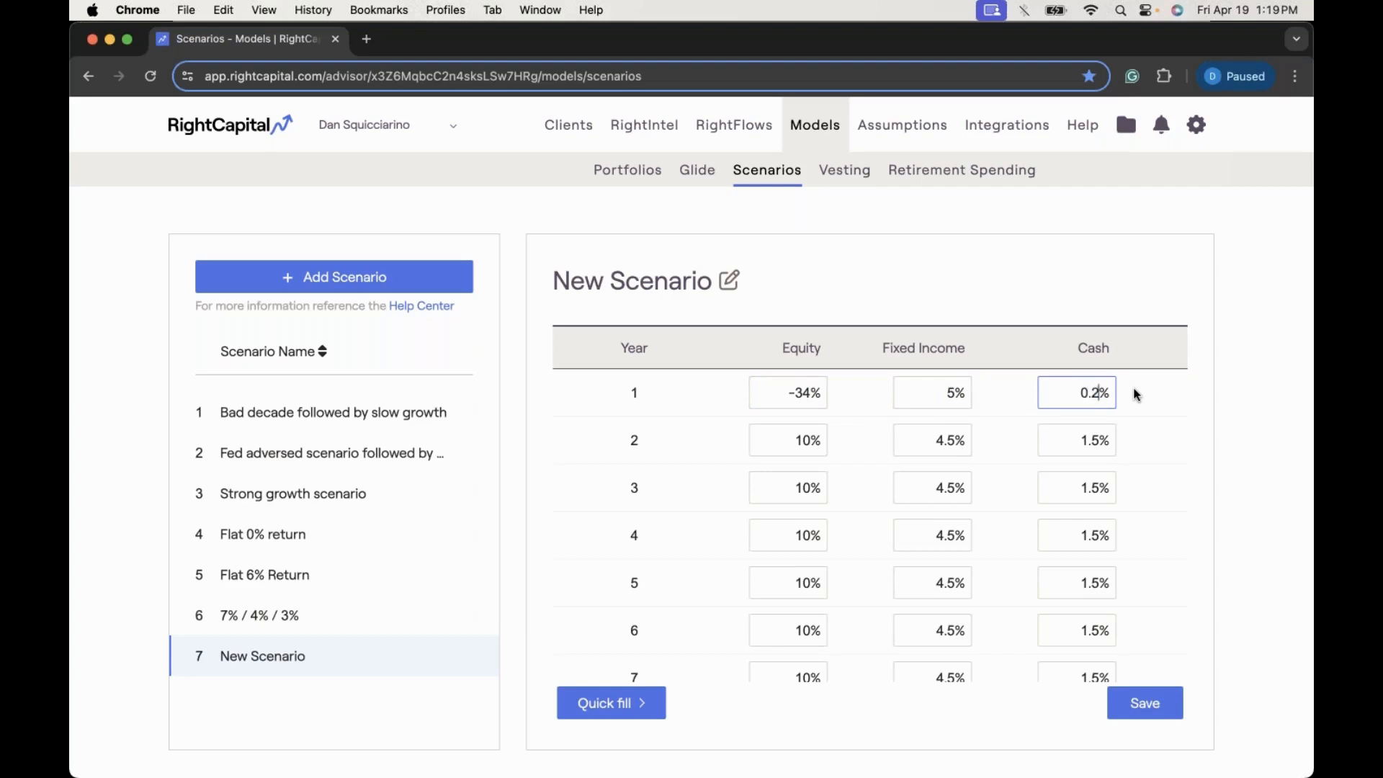
left_click(1141, 703)
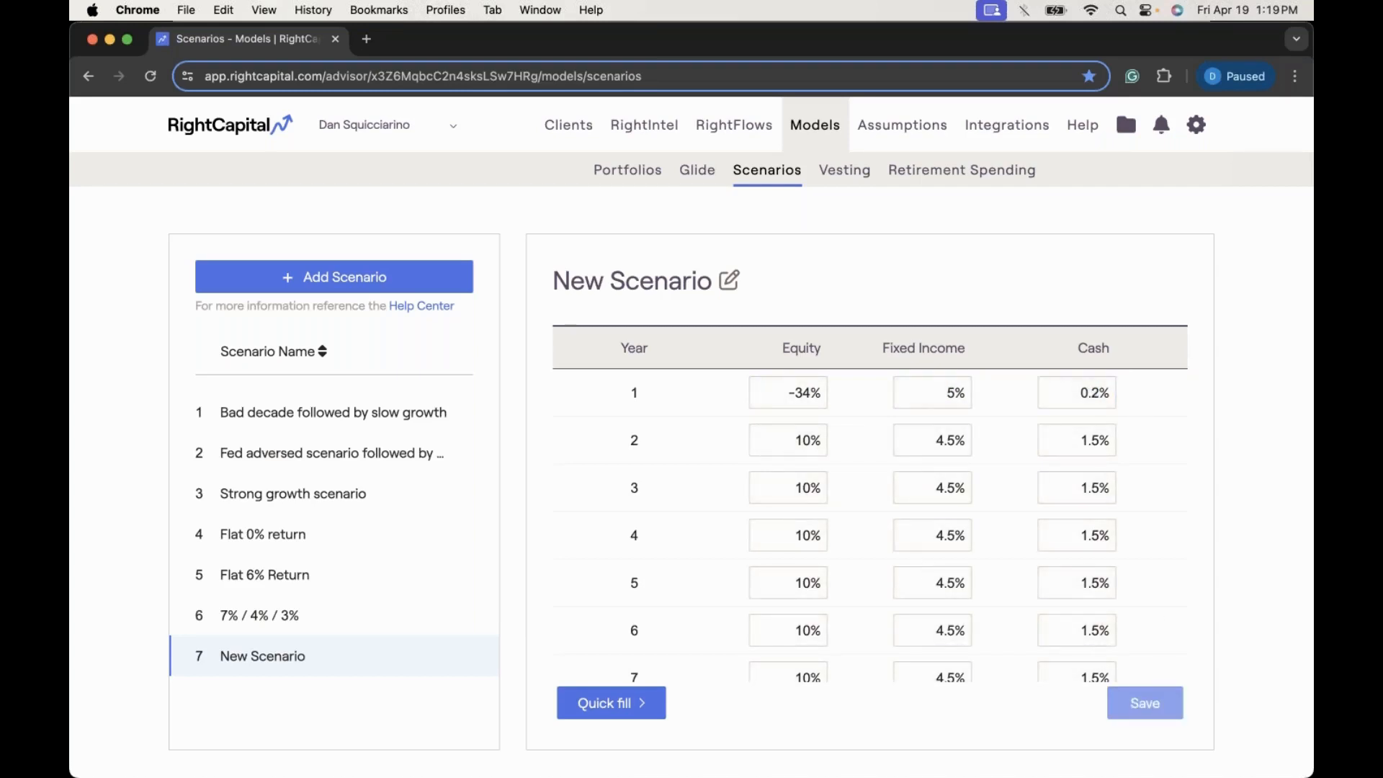
Step: Using "Bad decade followed by slow growth" as reference, set the new scenario's year 2 returns to 22% equity, 6% fixed income and 0.2% cash, and save
left_click(366, 420)
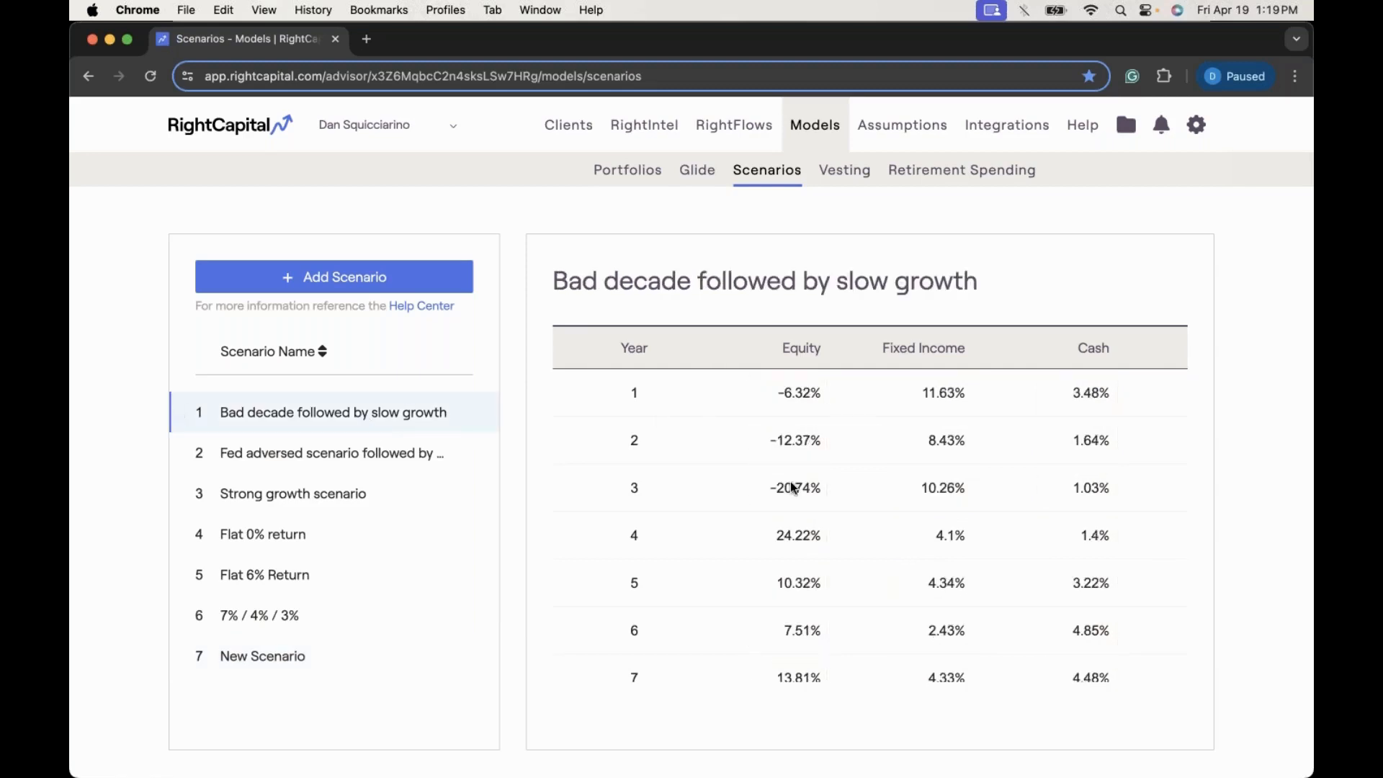
scroll(793, 489, "down", 5)
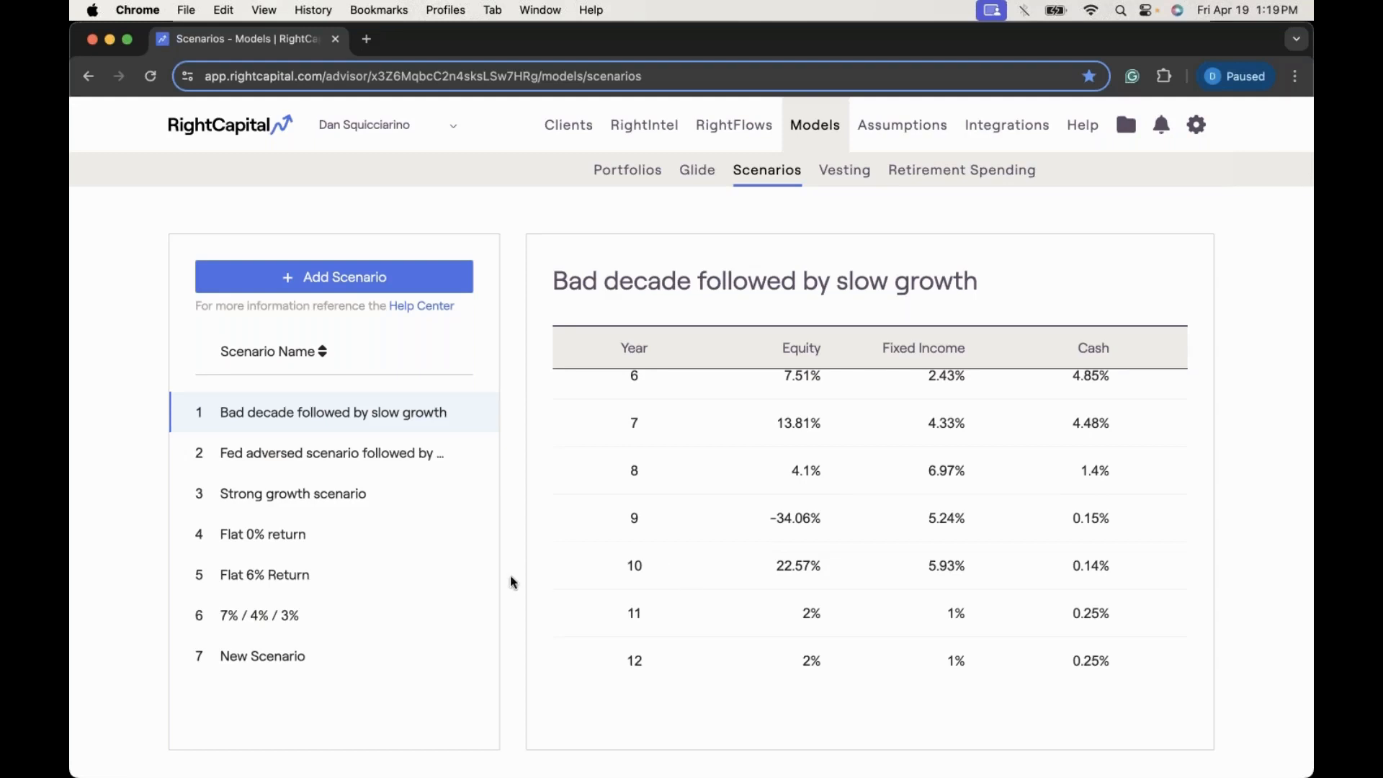
left_click(338, 652)
scroll(737, 546, "up", 5)
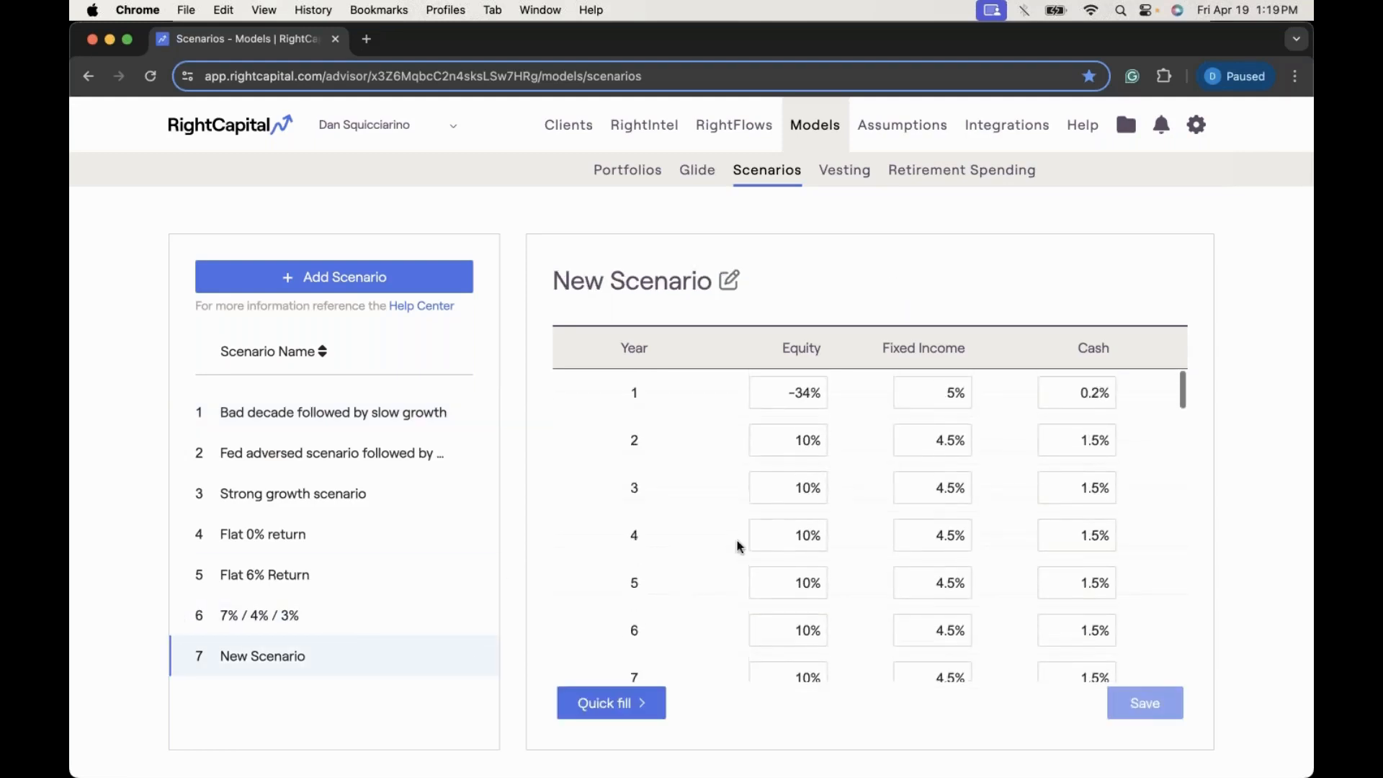
left_click(789, 442)
type("22")
left_click(941, 442)
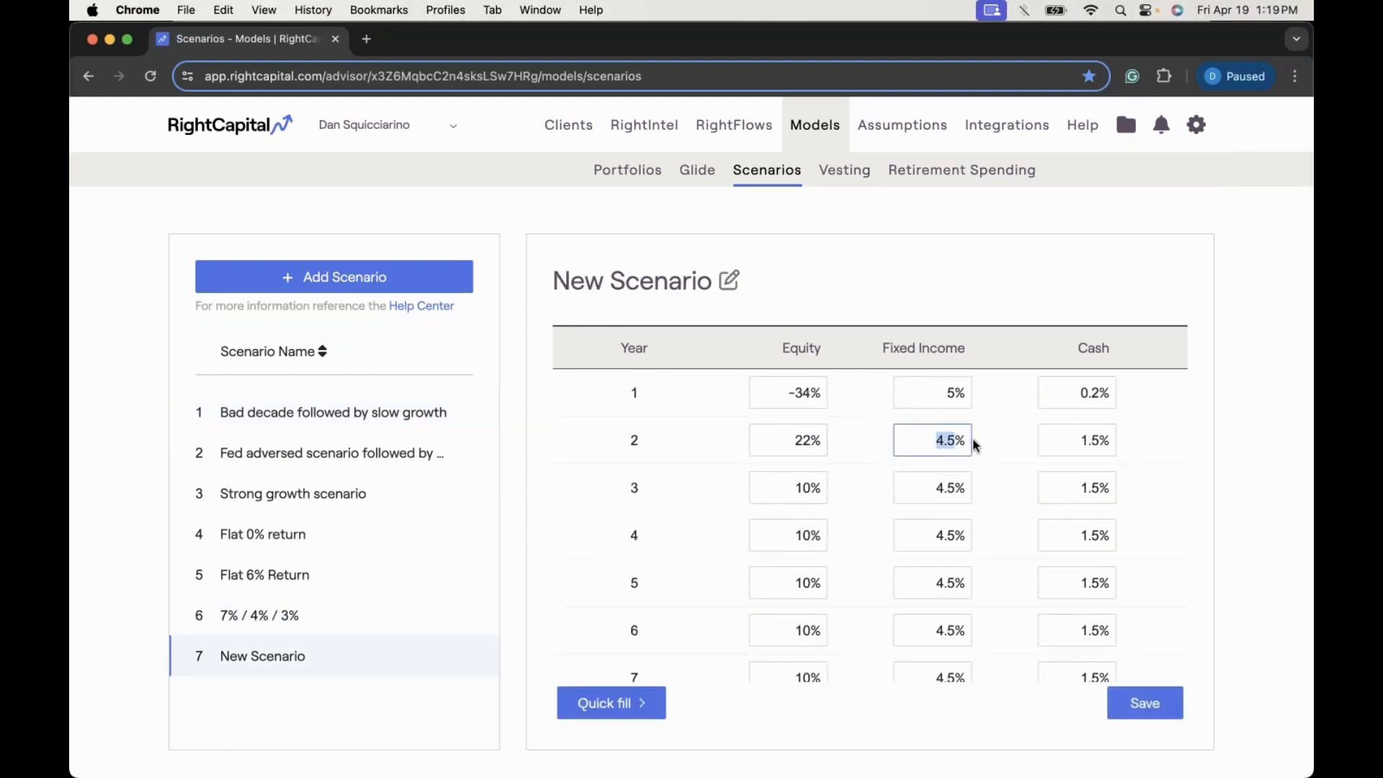
type("6")
left_click(1114, 437)
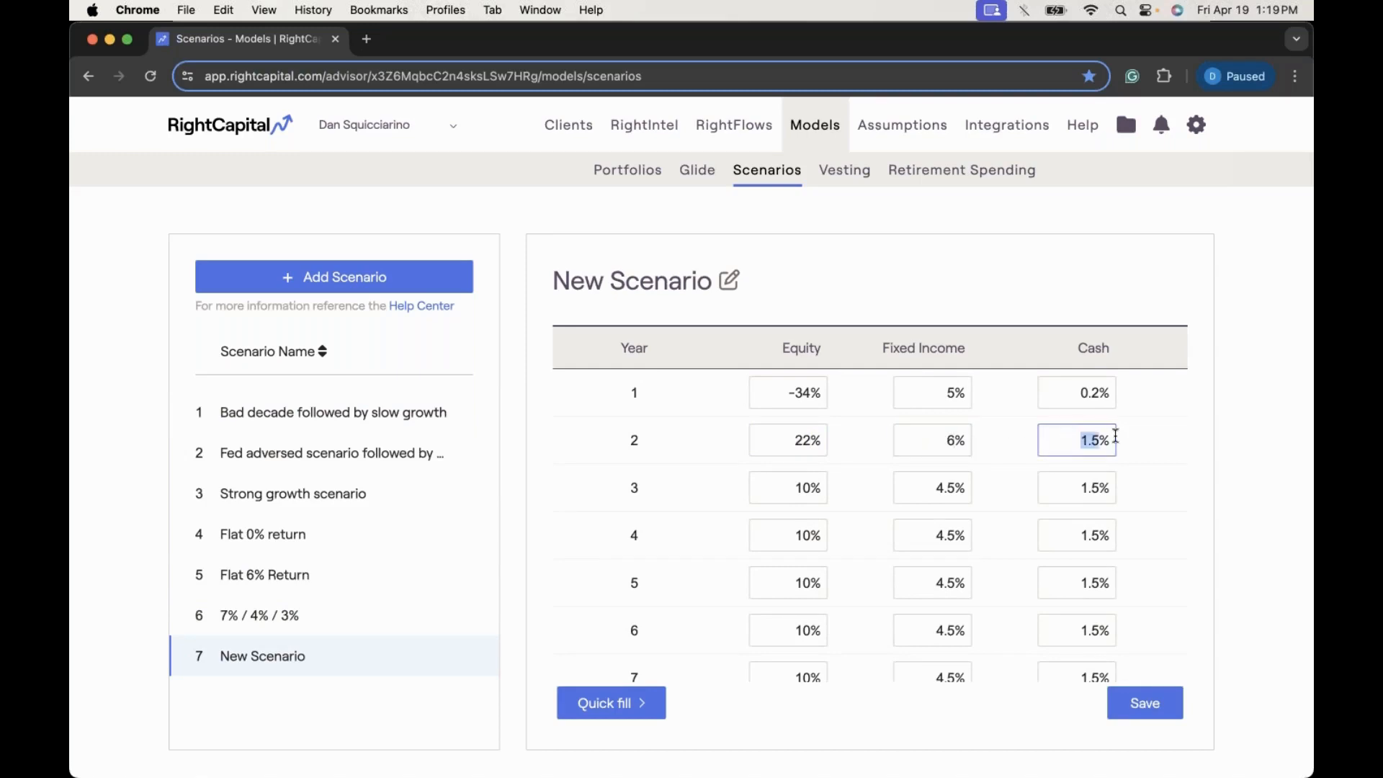
type("0.2")
left_click(1137, 701)
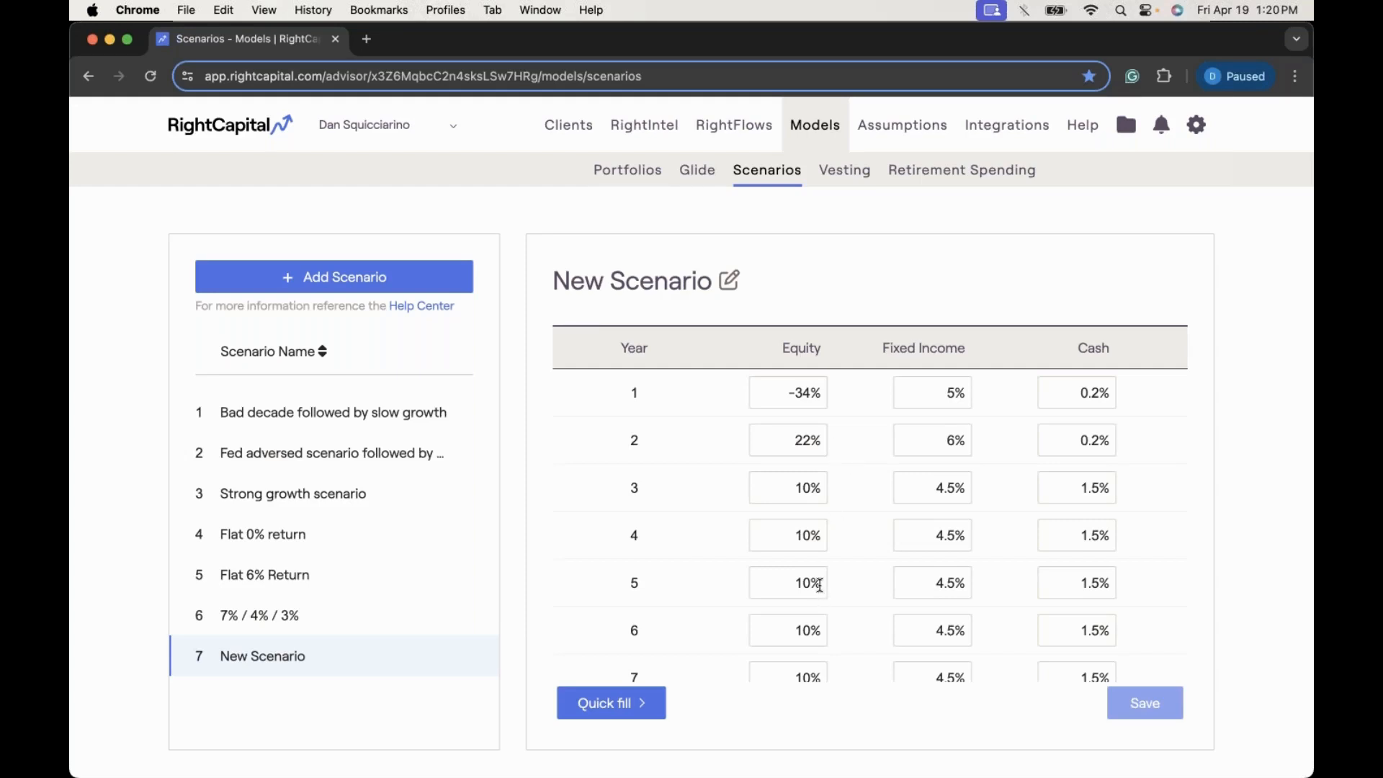
Step: Set the new scenario's year 3 returns to 0% for equity, fixed income and cash
left_click(590, 714)
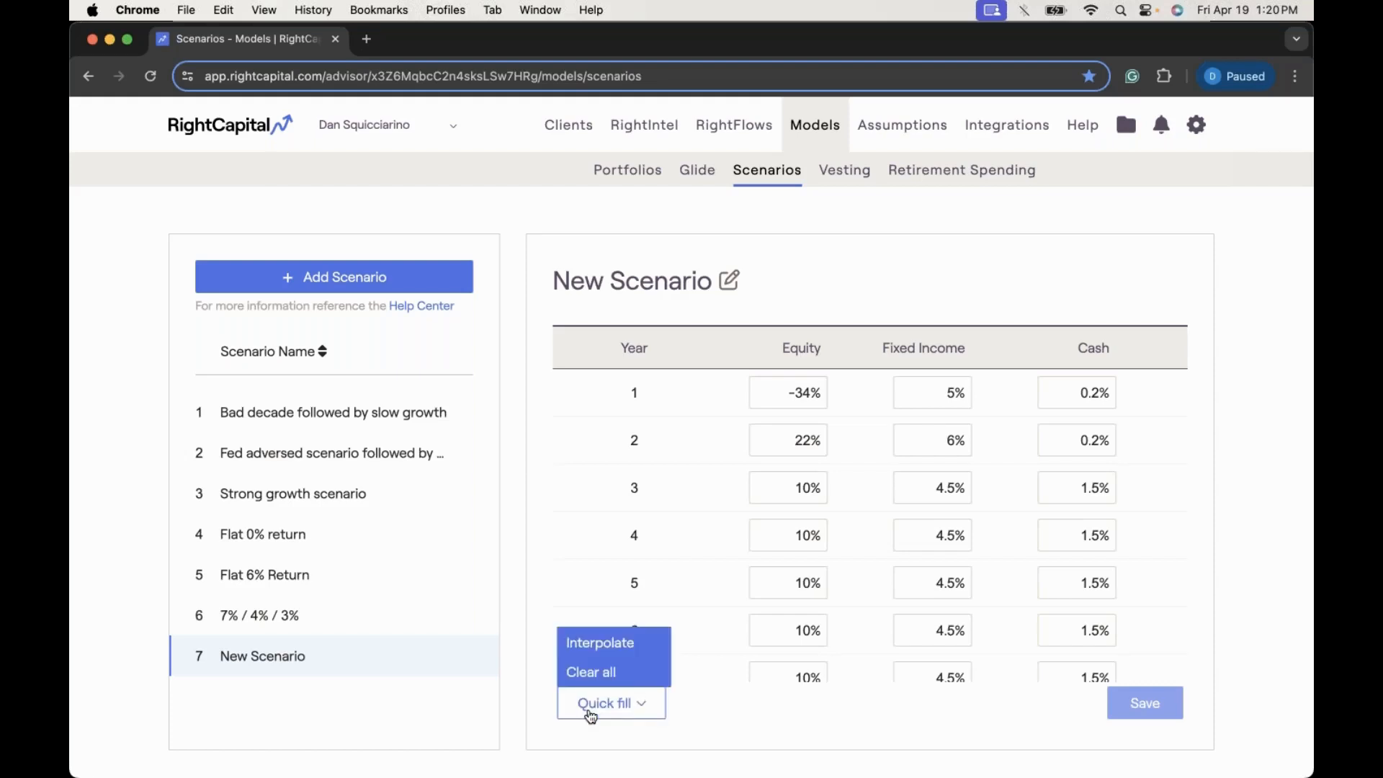
left_click(693, 564)
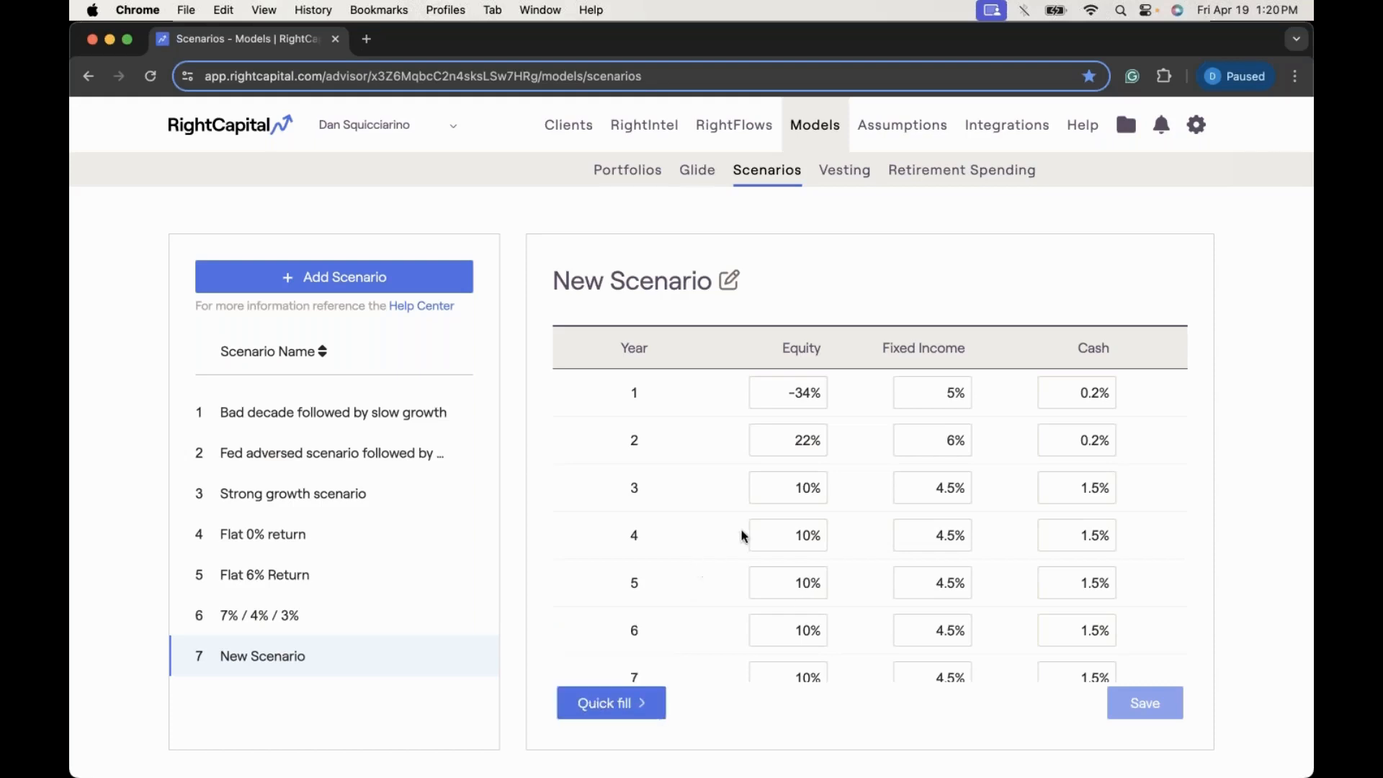
double_click(803, 486)
type("0")
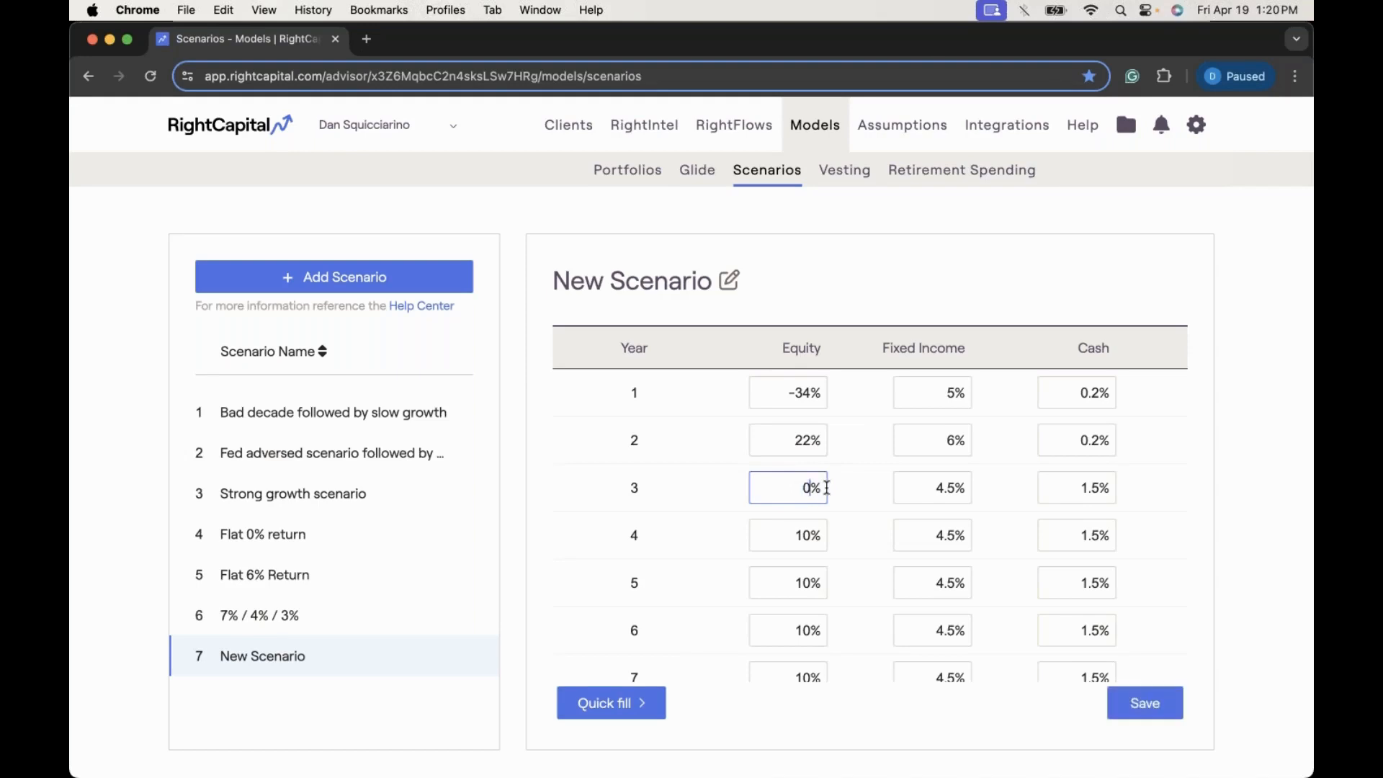
double_click(926, 488)
type("0")
double_click(1081, 487)
type("0")
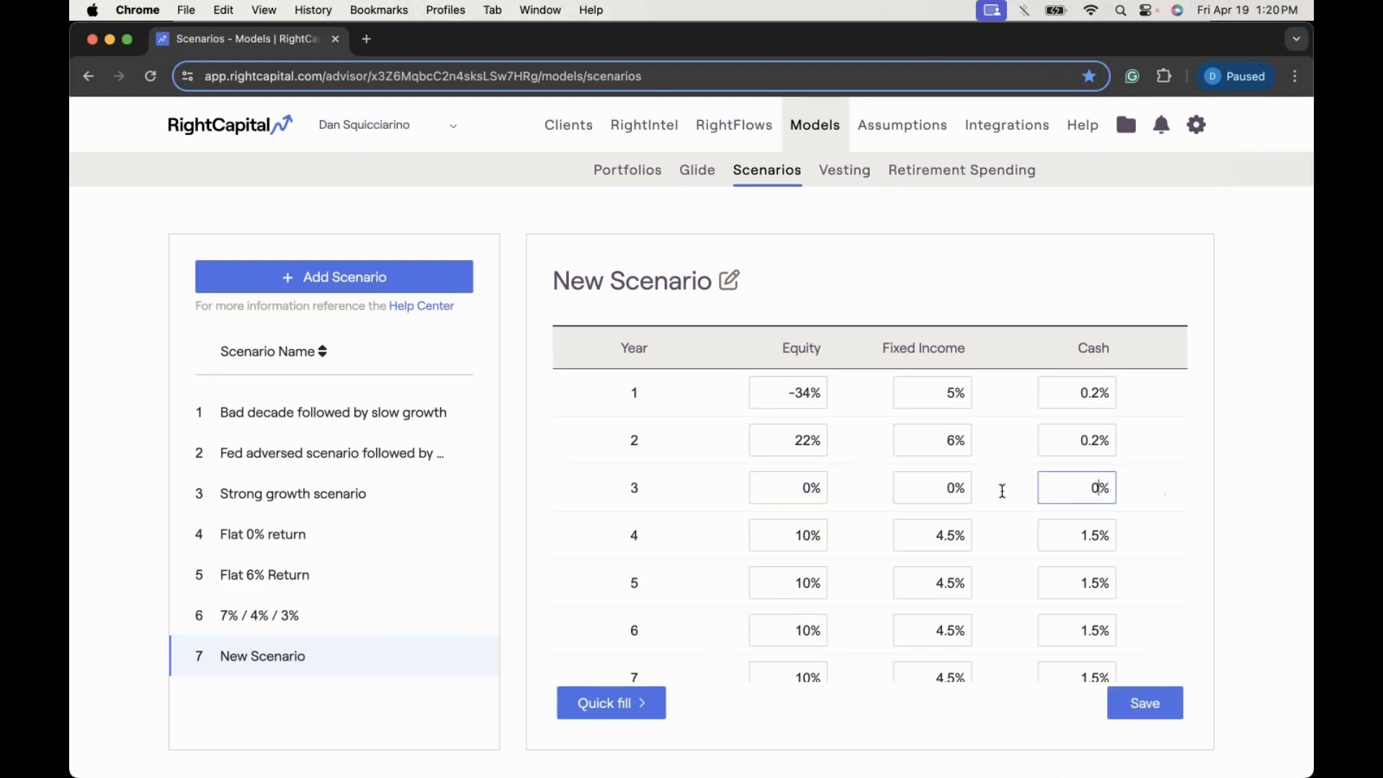
Step: Set the year 4 equity, fixed income and cash returns to 0% and interpolate the zeroed years with Quick fill
double_click(784, 534)
type("0")
double_click(932, 535)
type("0")
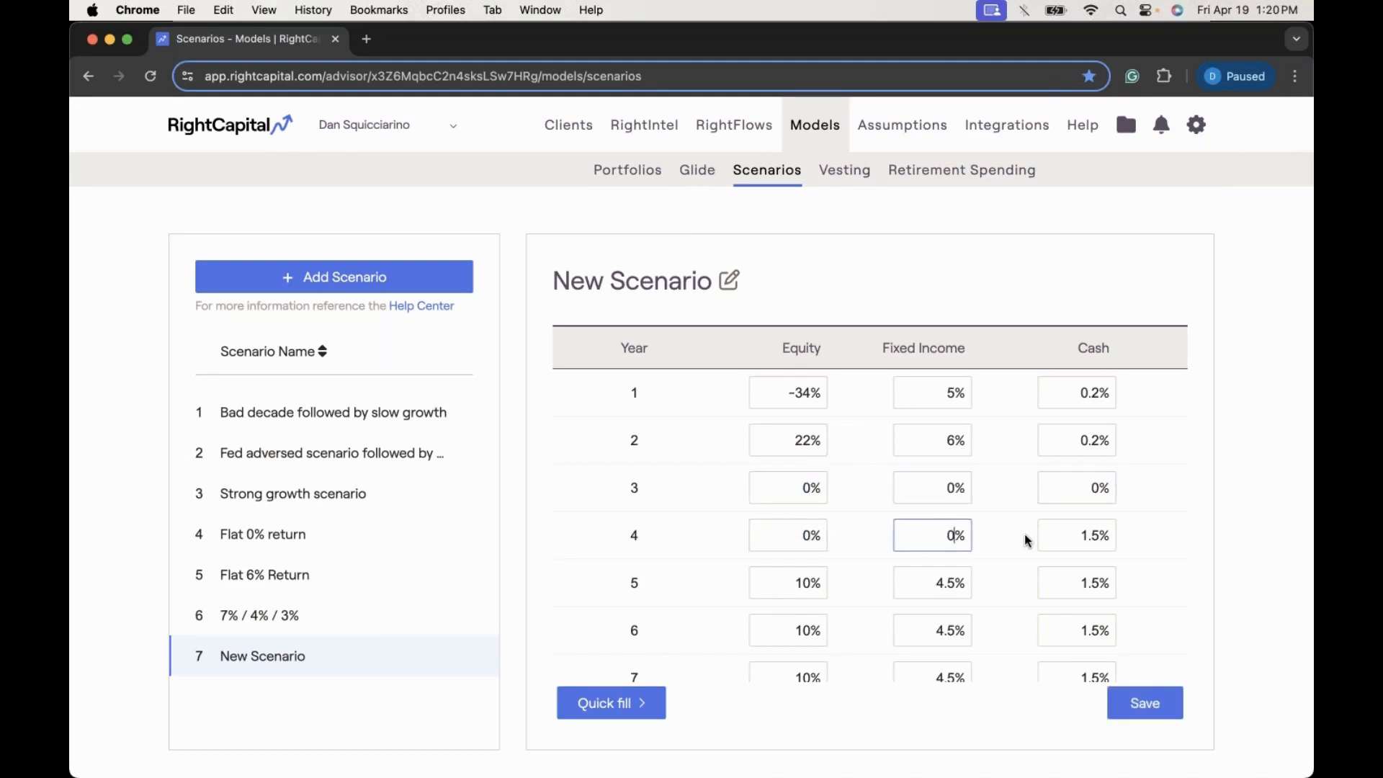
double_click(1092, 535)
type("0")
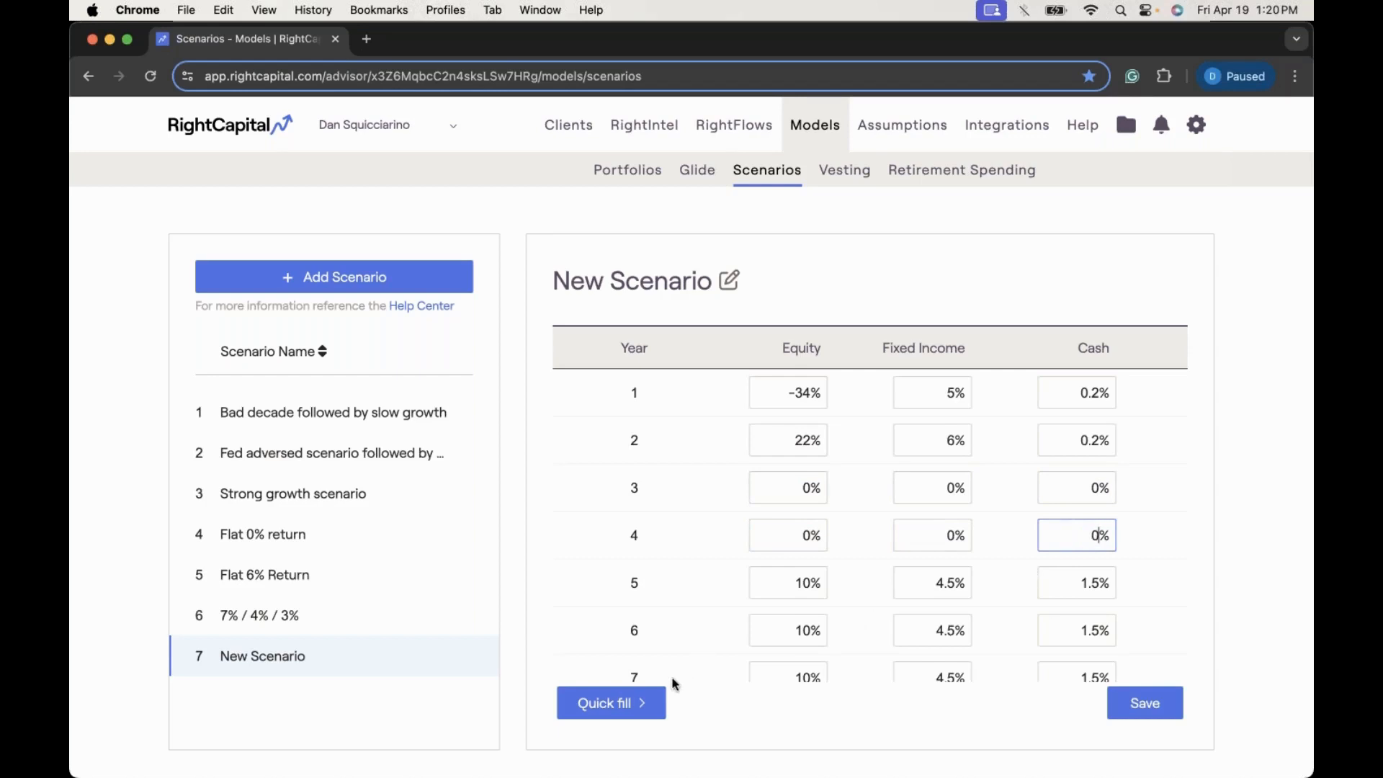
left_click(652, 703)
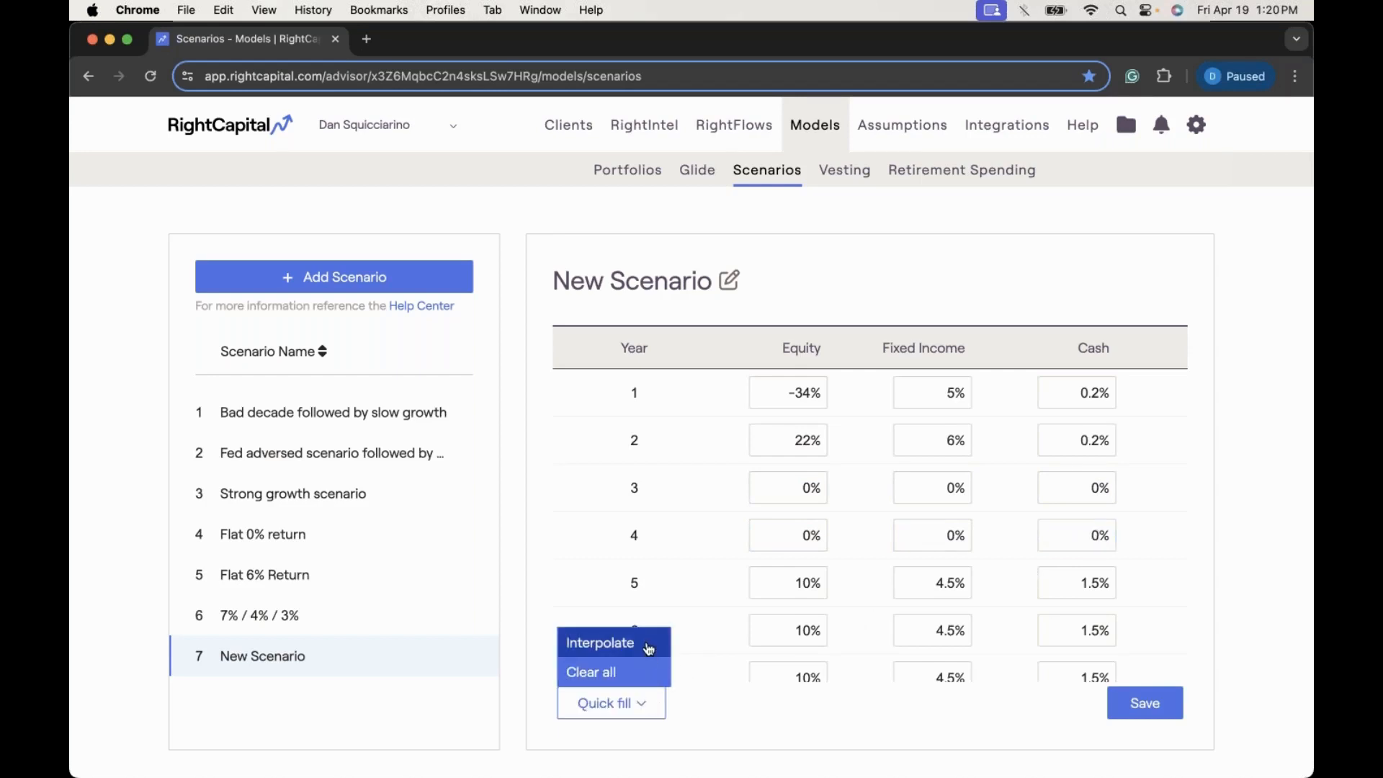
left_click(649, 650)
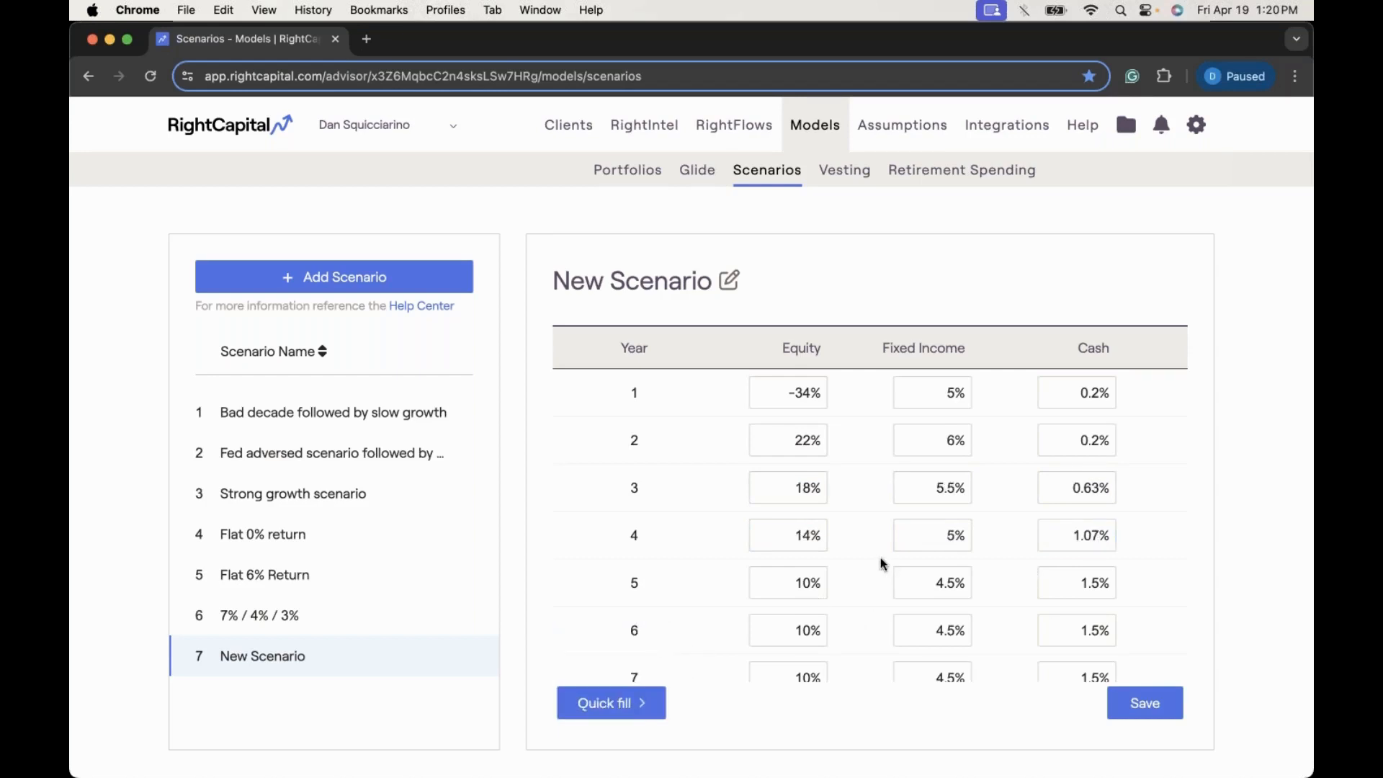
Step: Check the interpolated yearly returns of the new scenario and save them
scroll(873, 536, "down", 1)
scroll(871, 531, "up", 1)
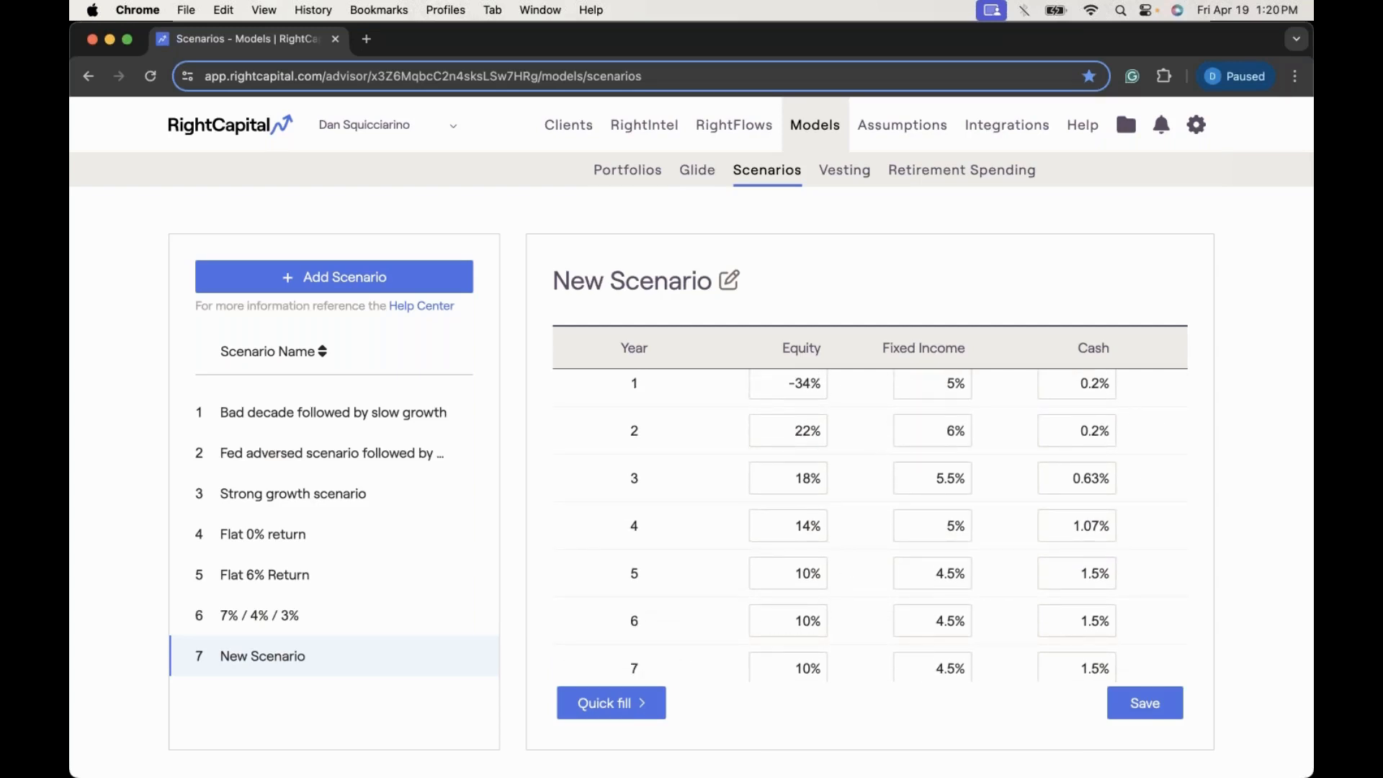
scroll(892, 484, "up", 1)
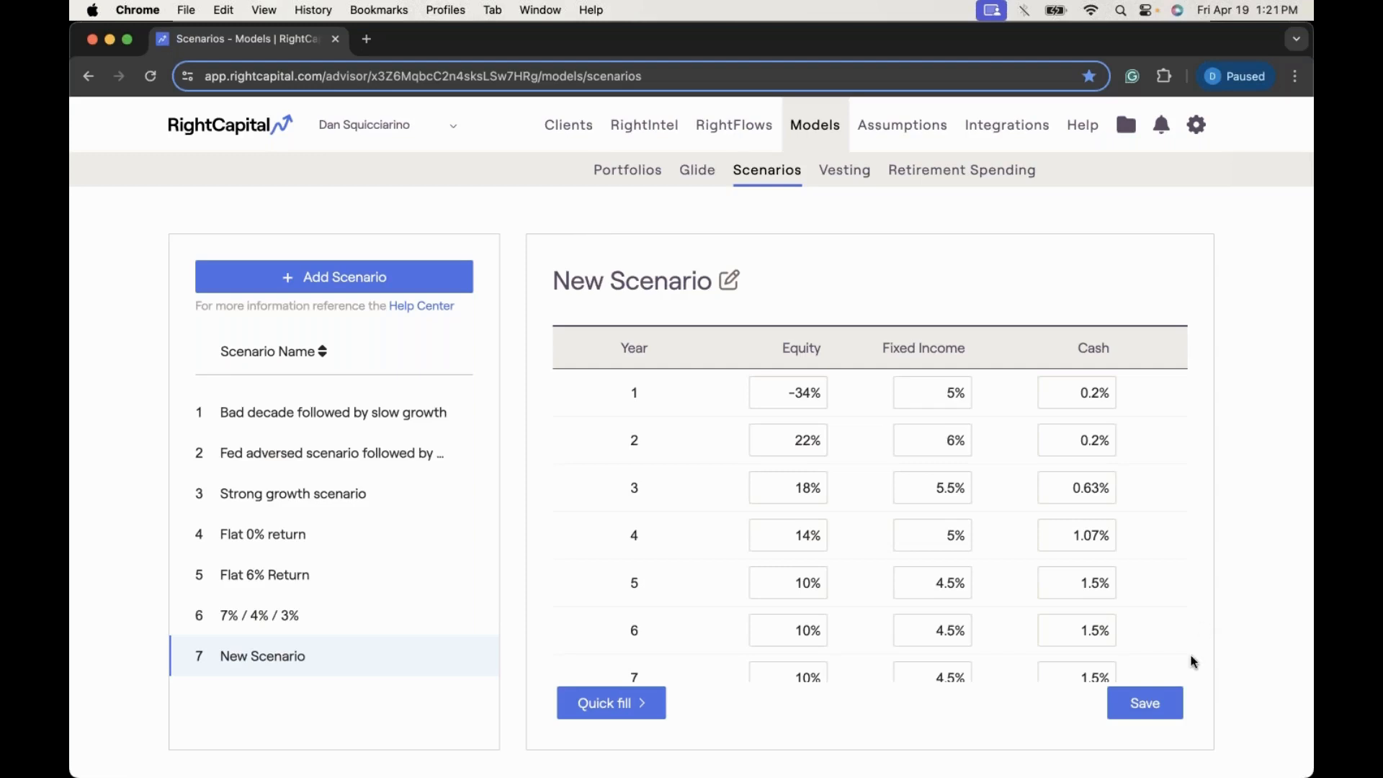
left_click(1145, 703)
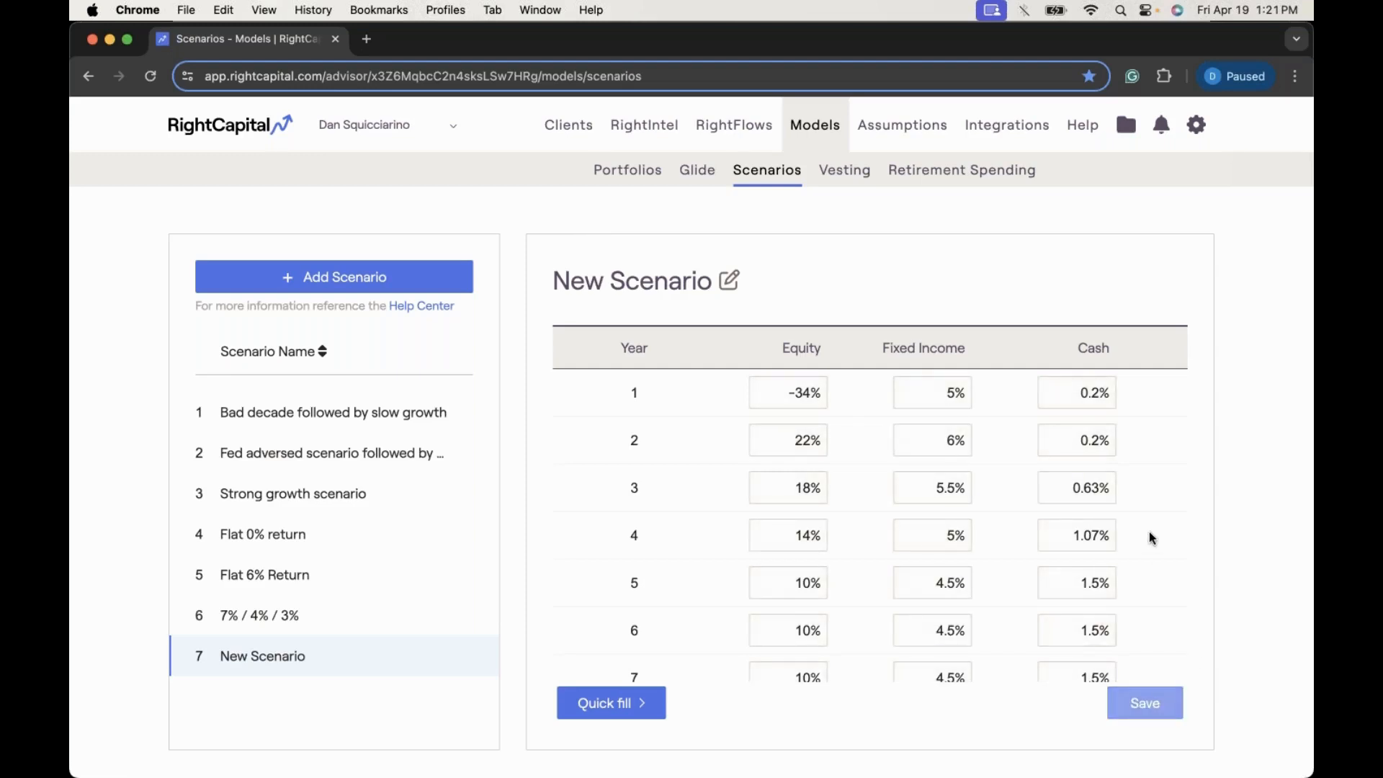
Step: Rename the new market crash scenario as "Market Crash Yr 1"
left_click(729, 280)
left_click_drag(713, 281, 575, 281)
type("Market Carch")
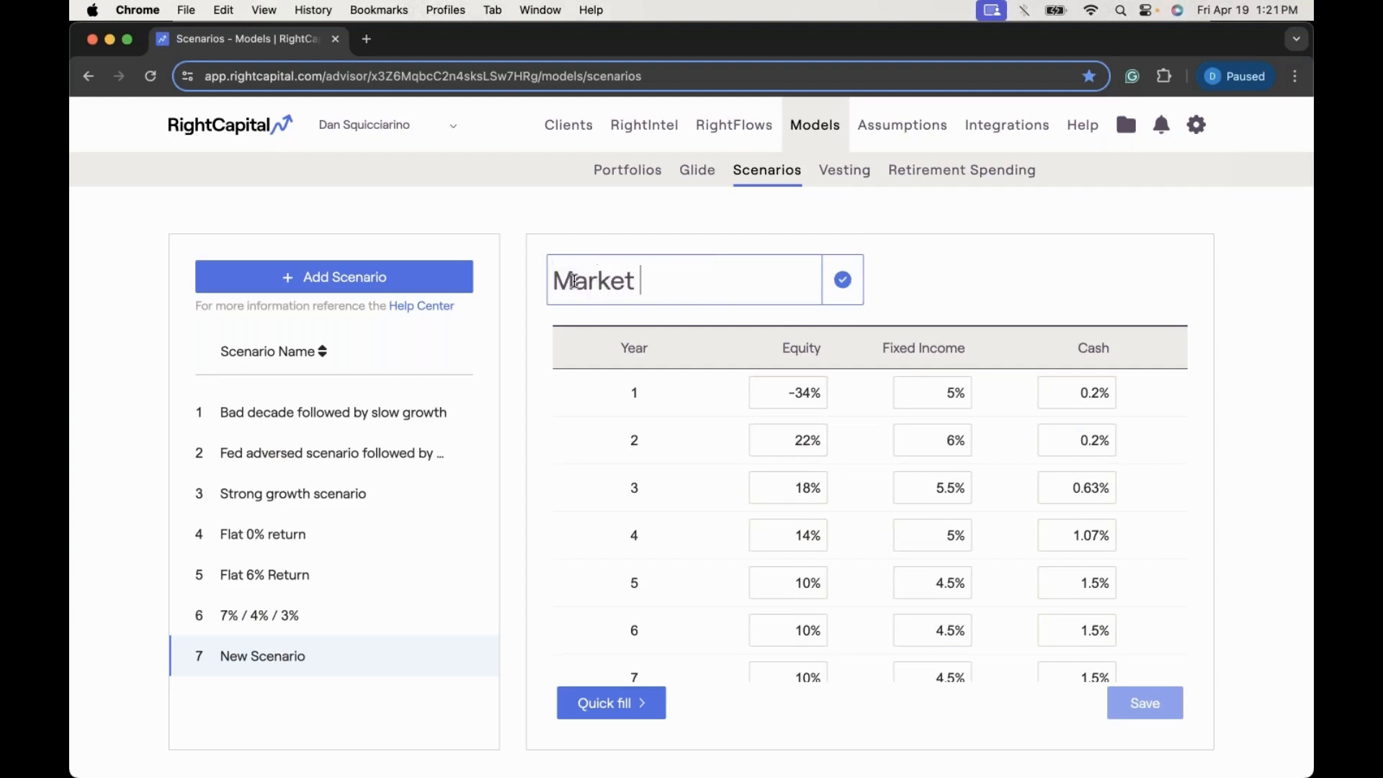
key("BackSpace")
key("BackSpace")
key("BackSpace")
key("BackSpace")
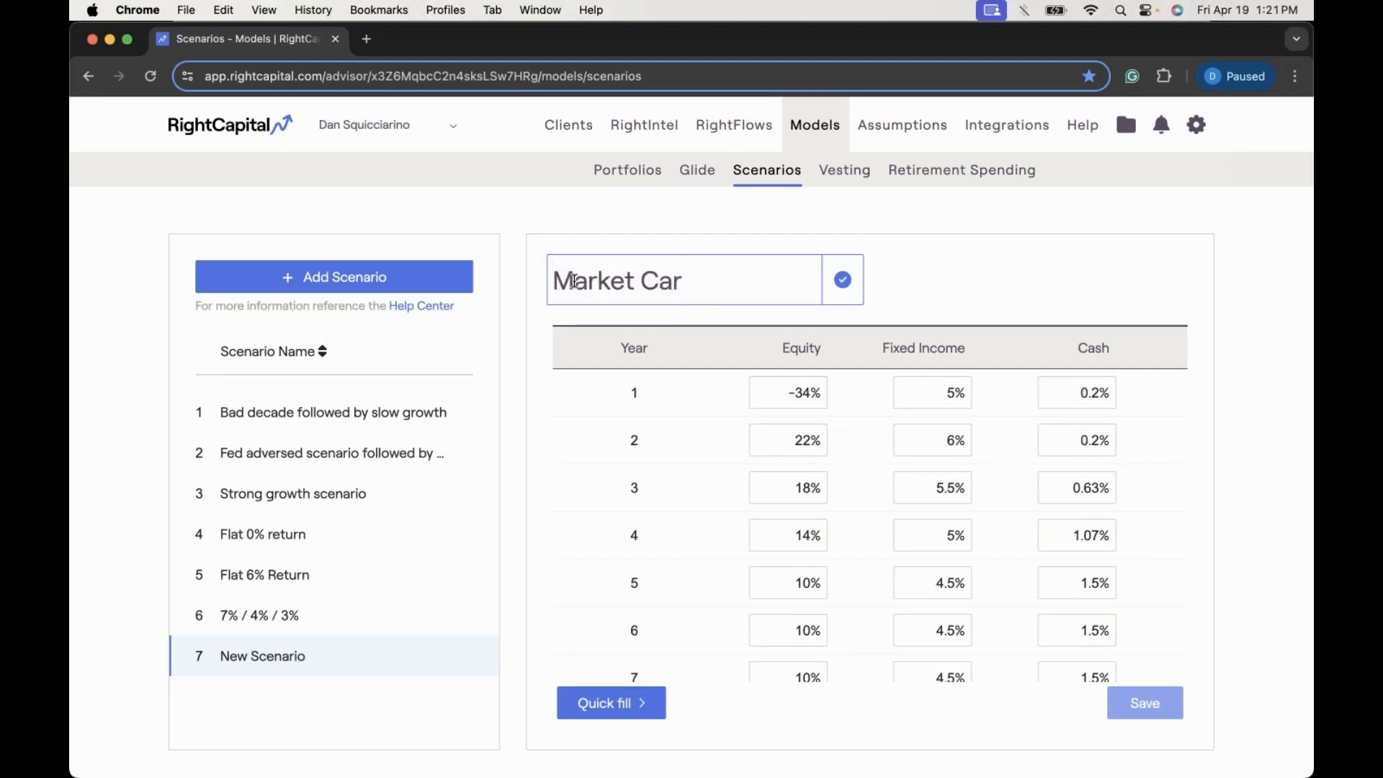
type("rash Yr ")
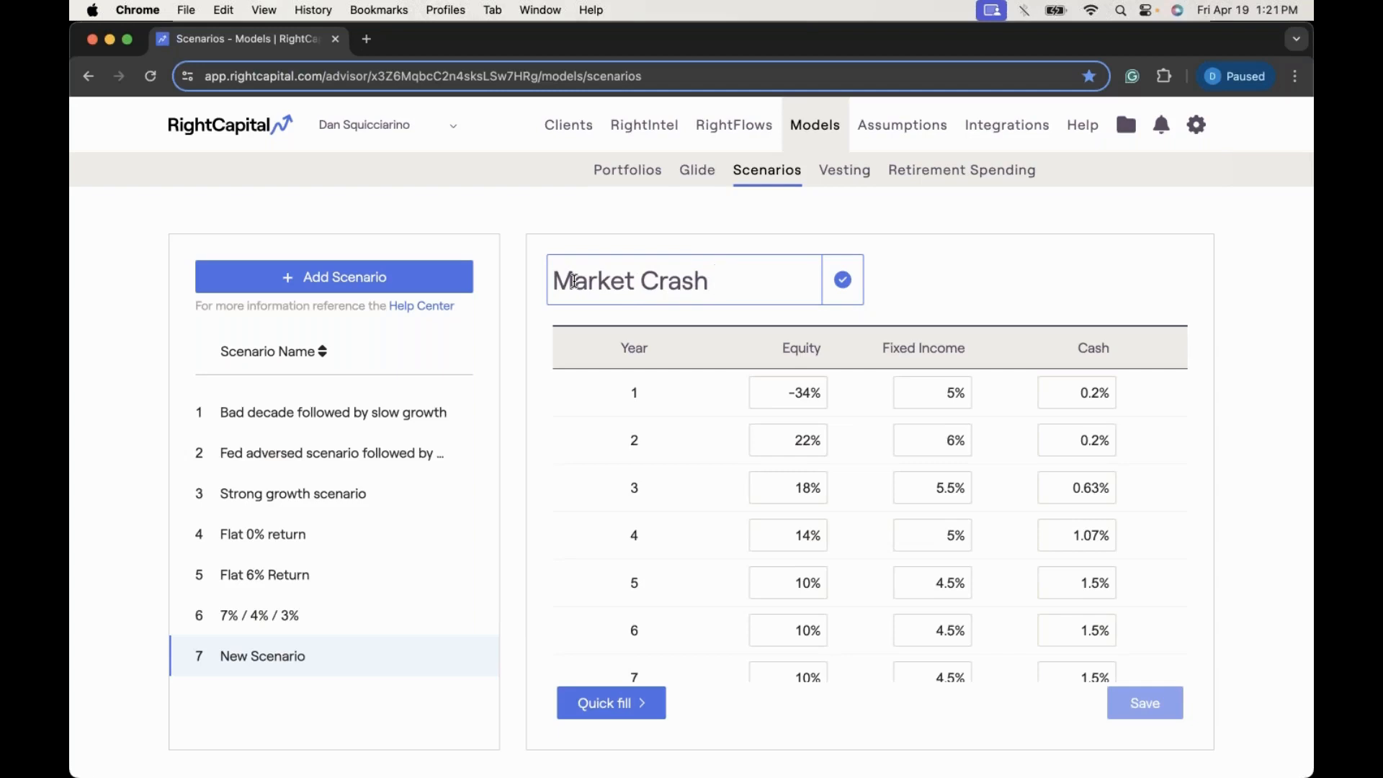
type("1")
left_click(843, 280)
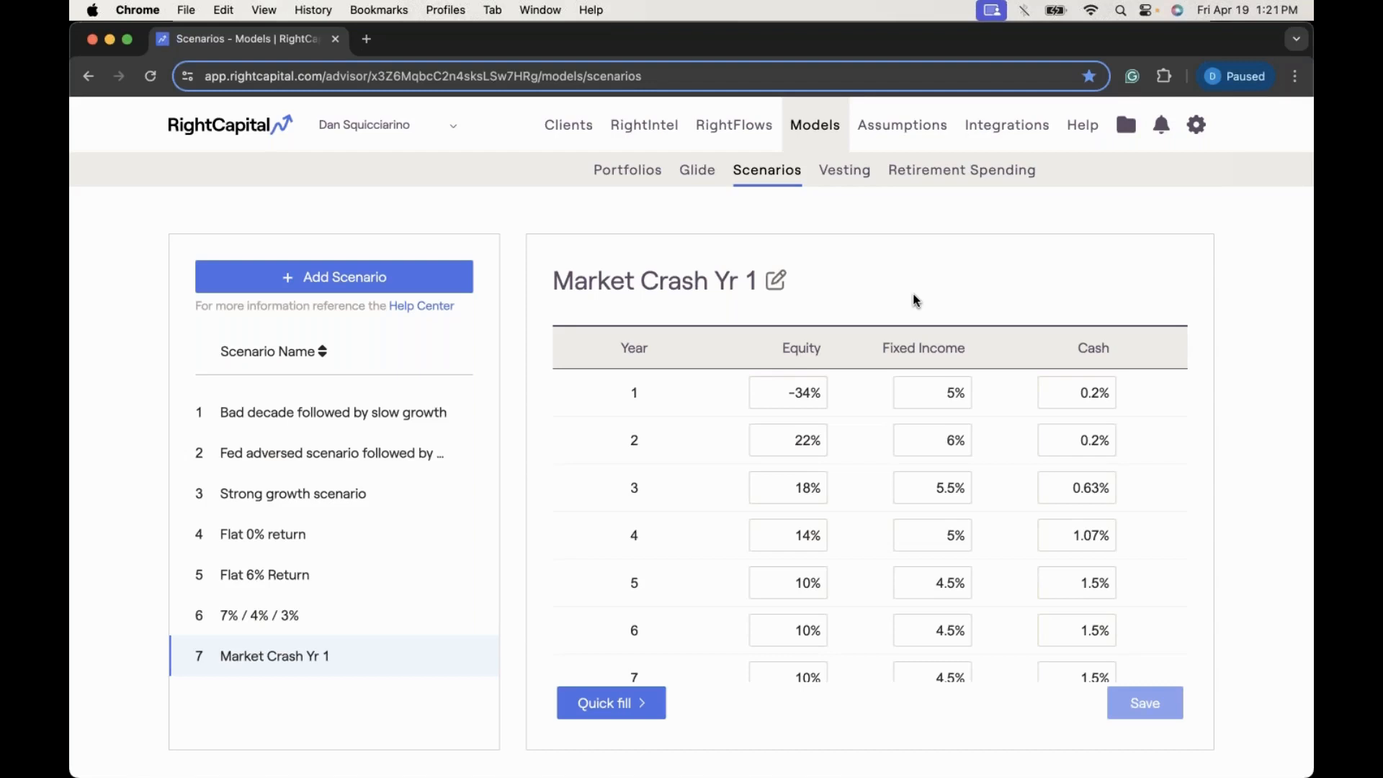
Step: Add another new scenario and set its year 1 returns to 10% equity, 4.5% fixed income and 1.5% cash
left_click(339, 614)
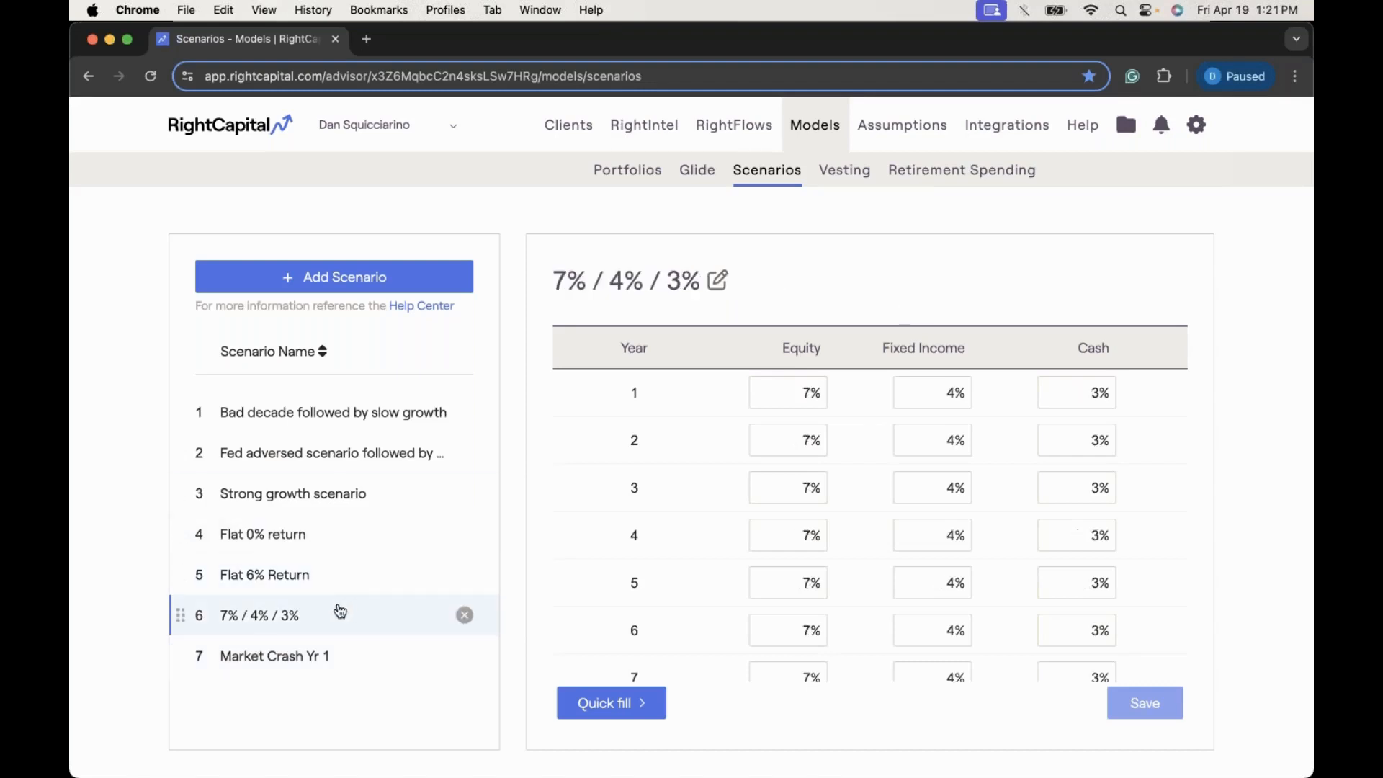
left_click(335, 540)
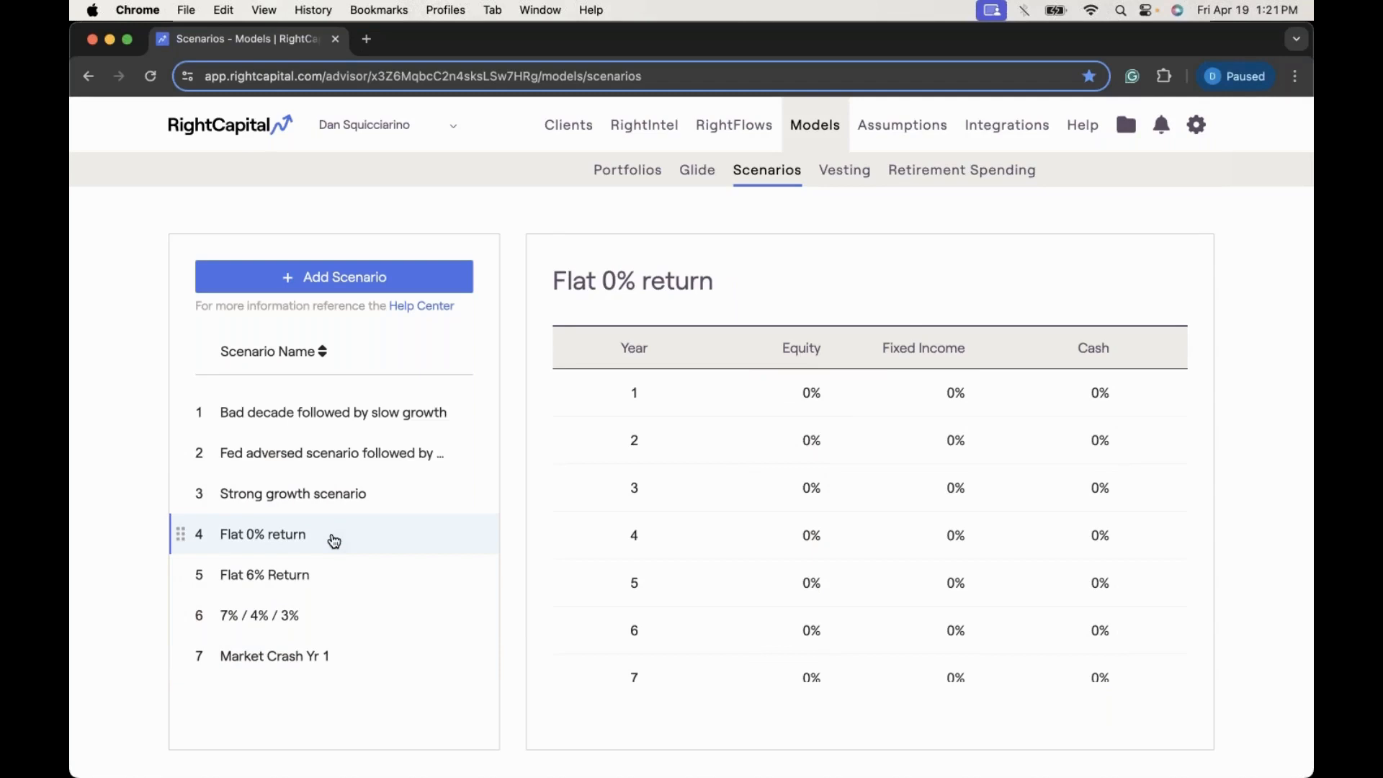
left_click(405, 277)
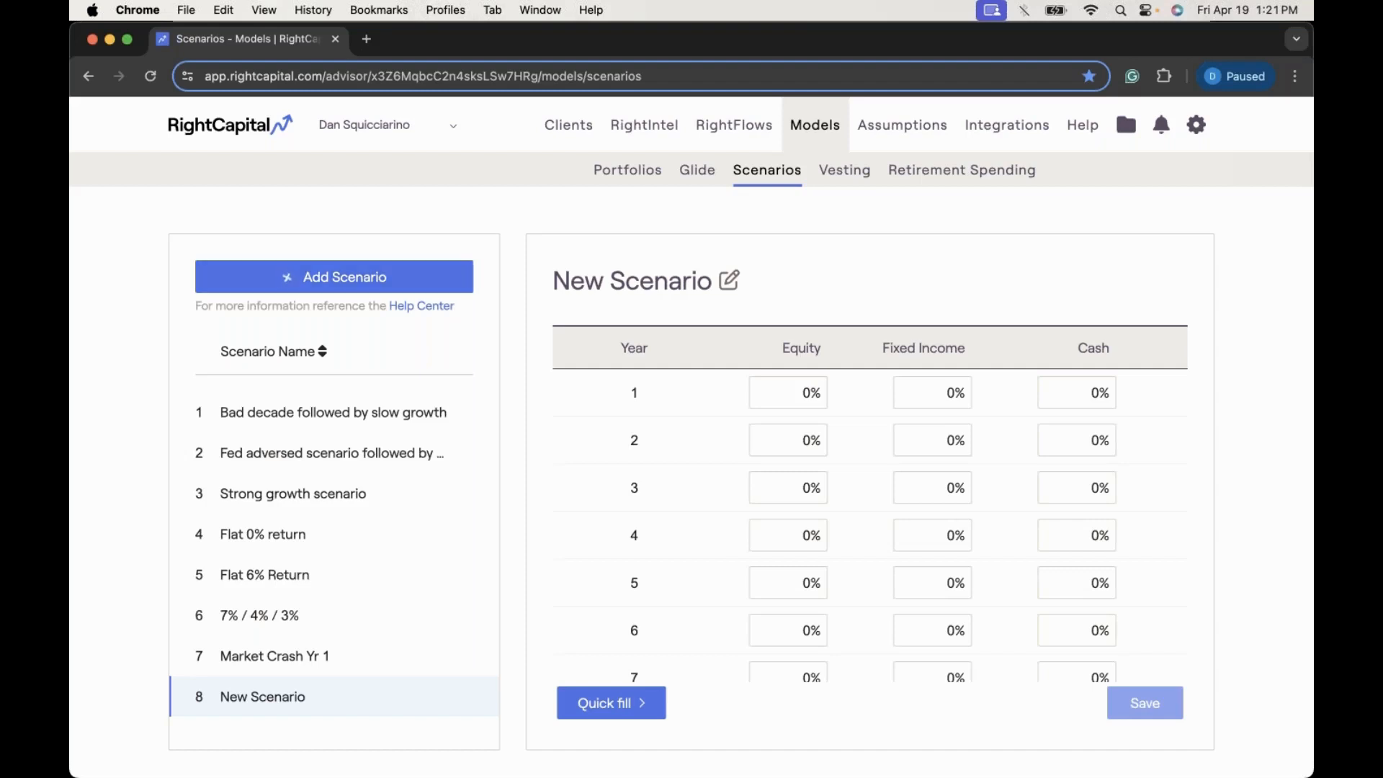
left_click(776, 395)
type("10")
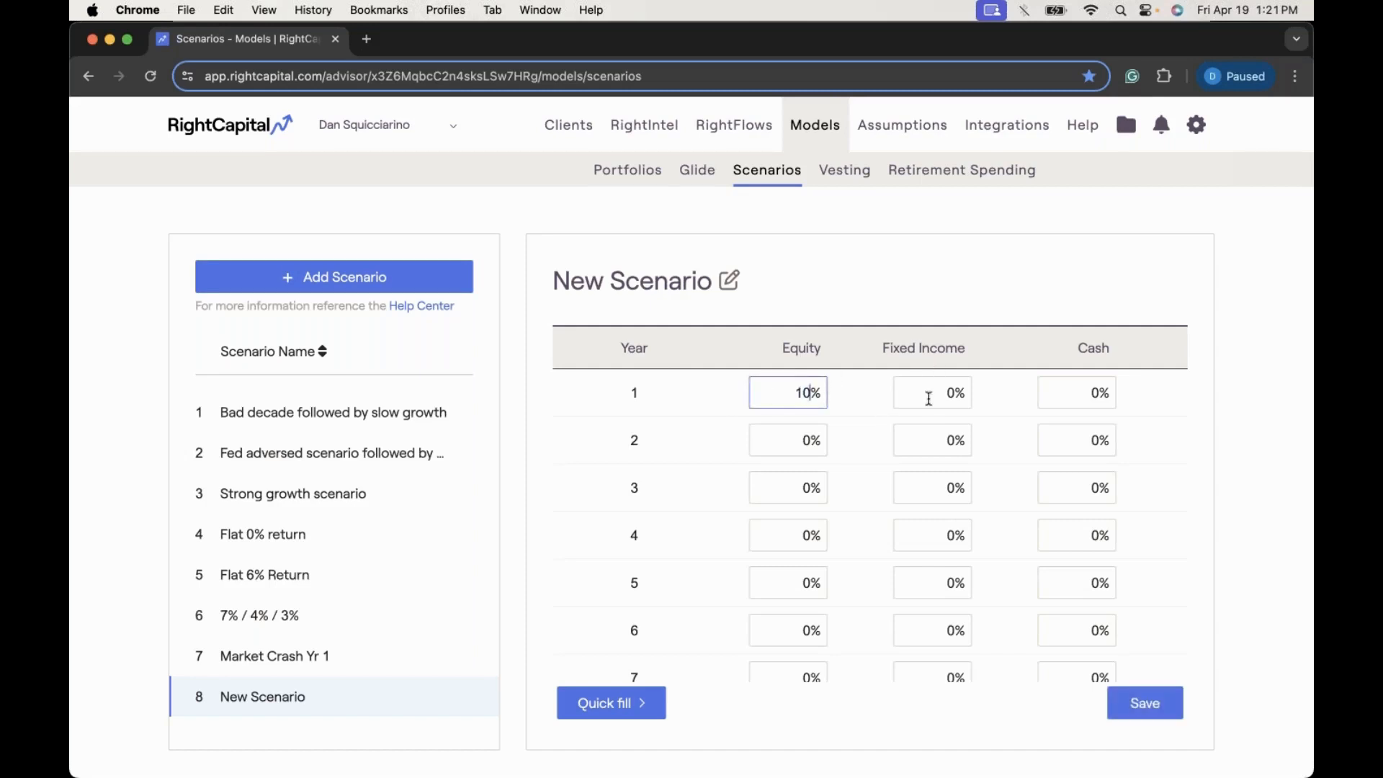
left_click(928, 394)
type("4.5")
left_click(1075, 396)
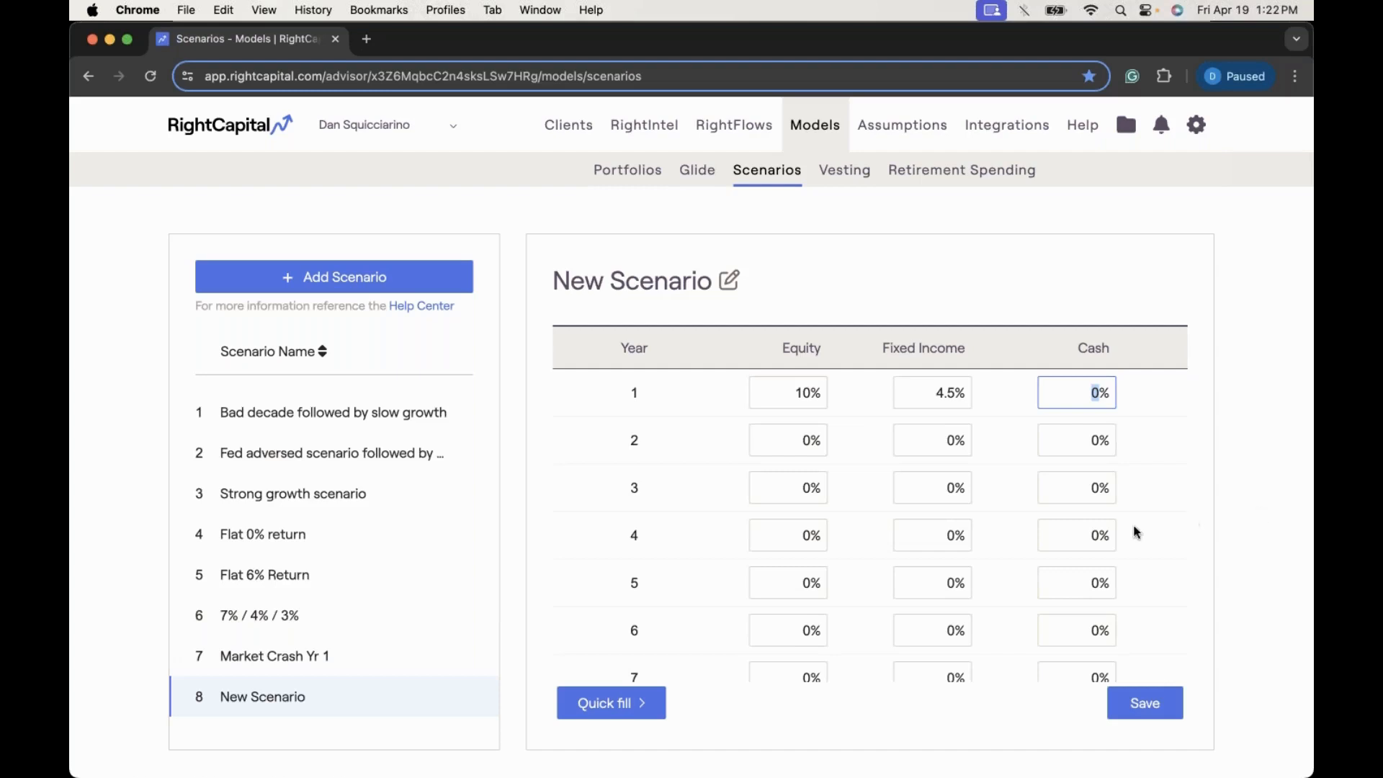
type("1.5")
Step: Set the year 50 returns to 10% equity, 4.5% fixed income and 1.5% cash, and interpolate the years between with Quick fill
scroll(854, 541, "down", 20)
left_click(789, 655)
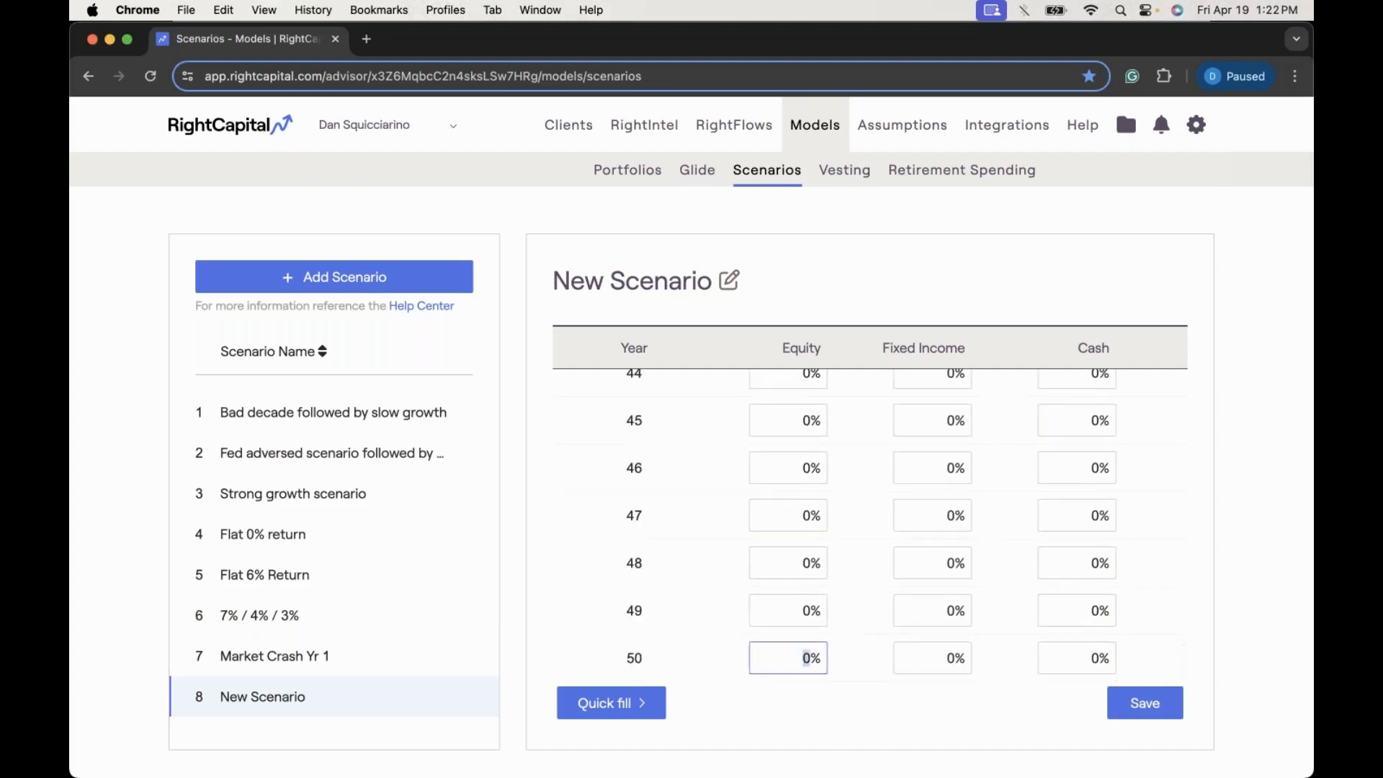
type("10")
left_click(939, 657)
type("4.5")
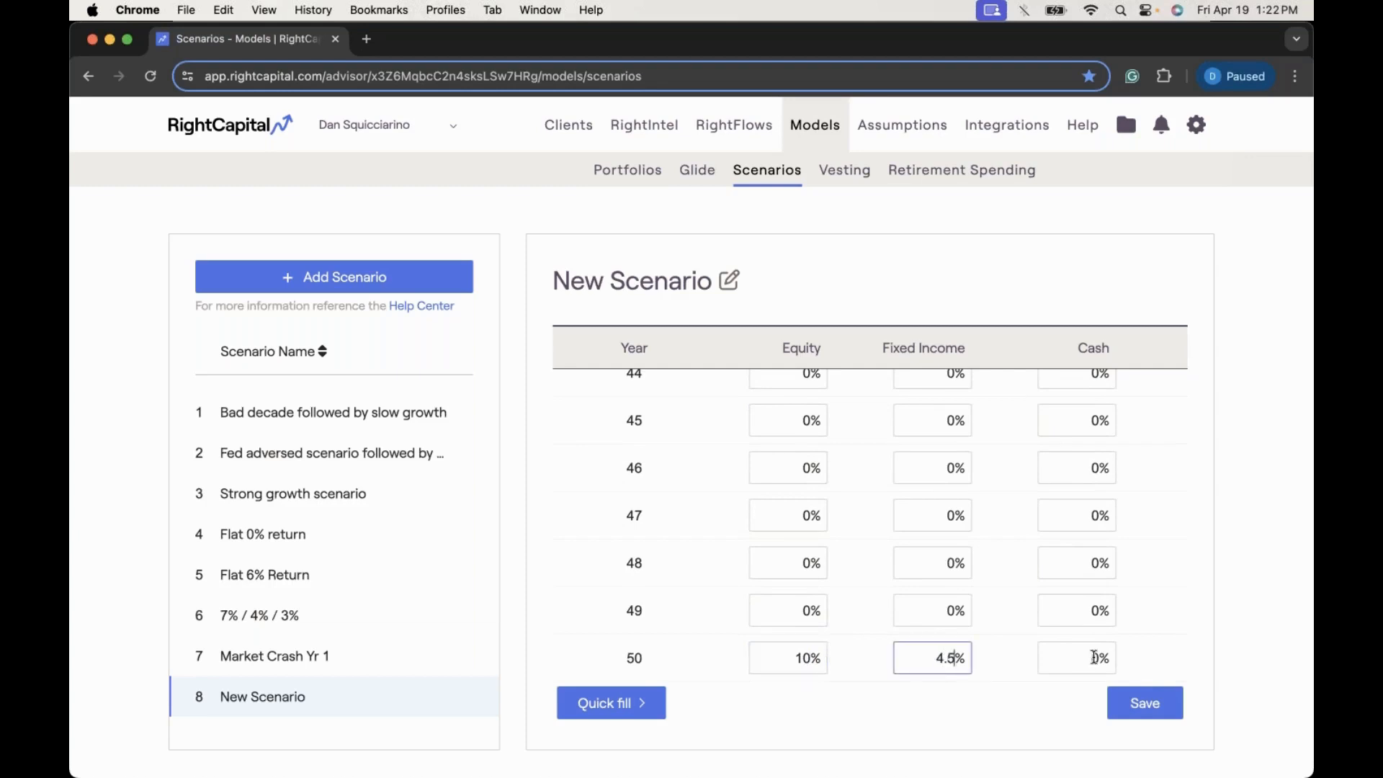
key("Tab")
type("1.5")
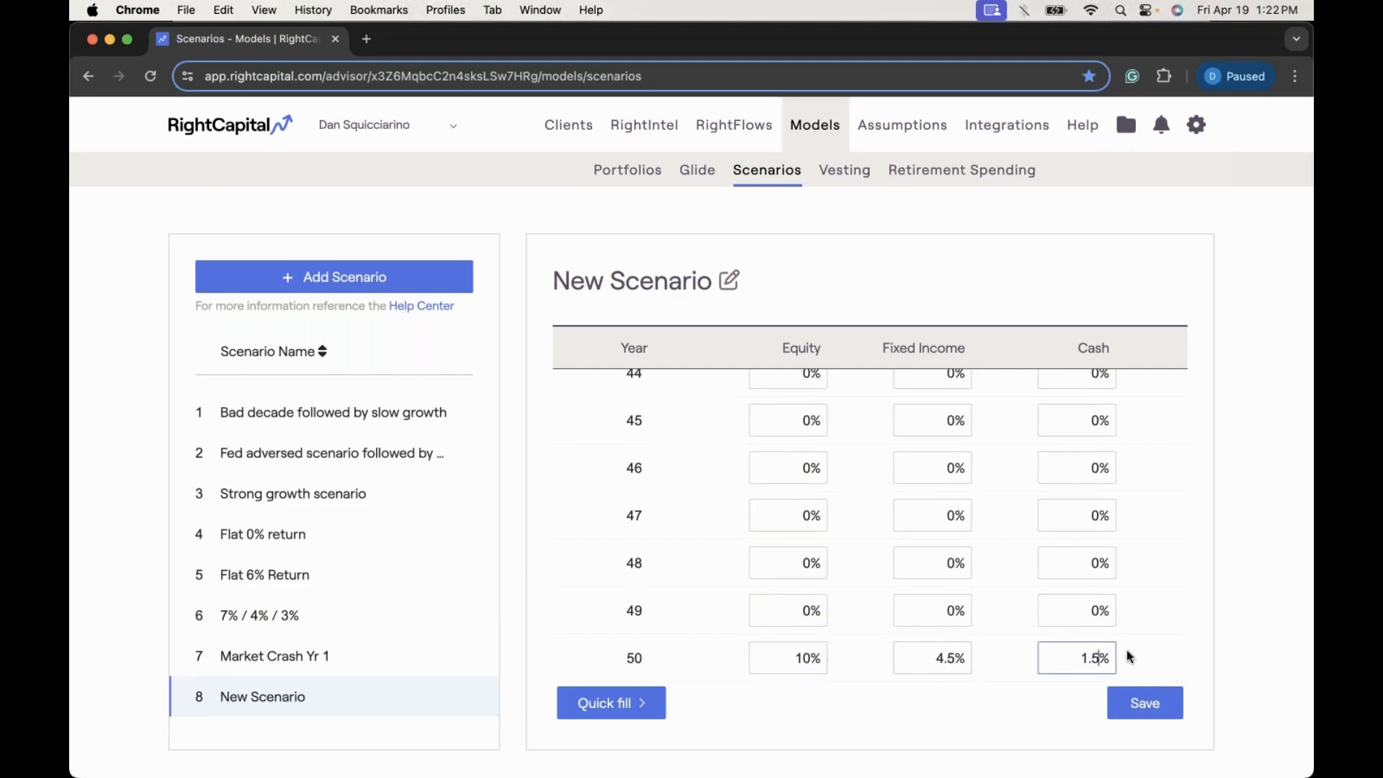
left_click(648, 703)
left_click(639, 661)
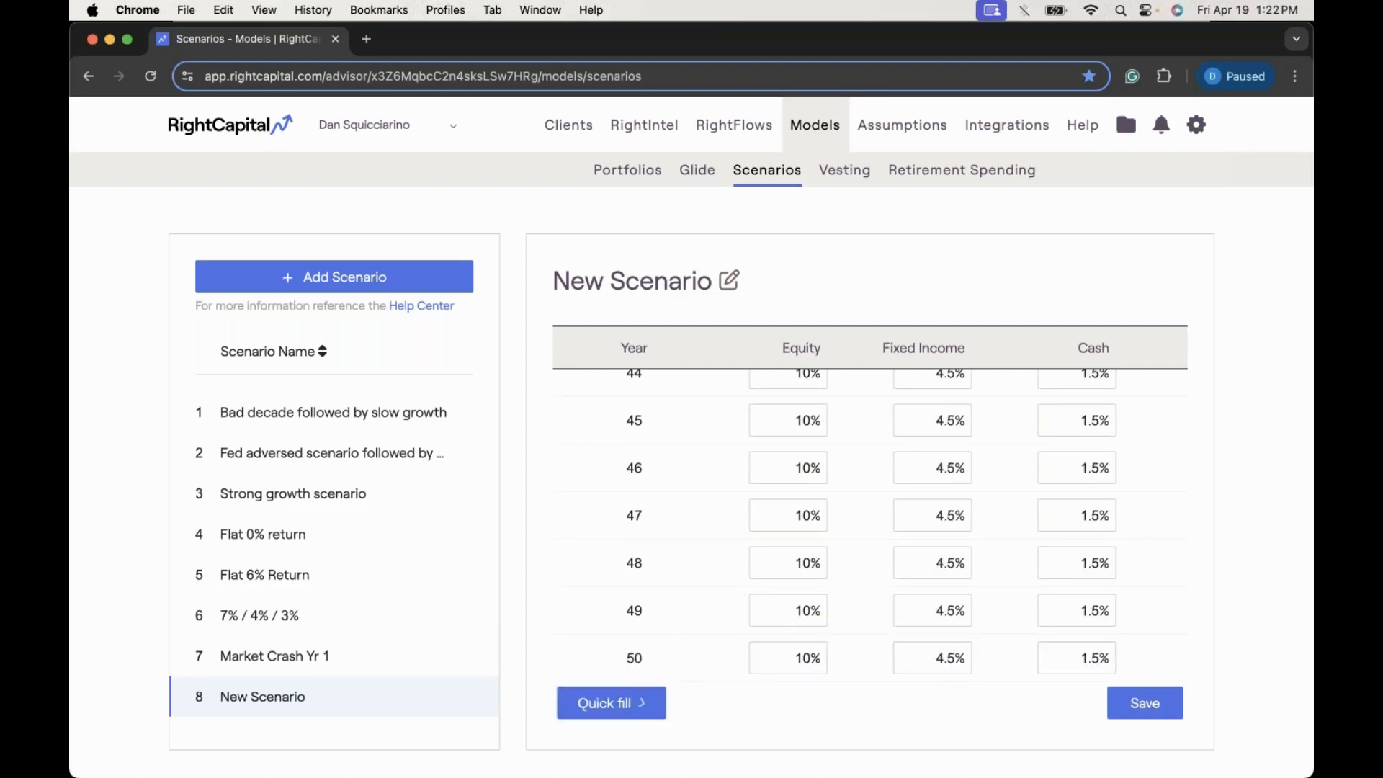
scroll(864, 526, "up", 20)
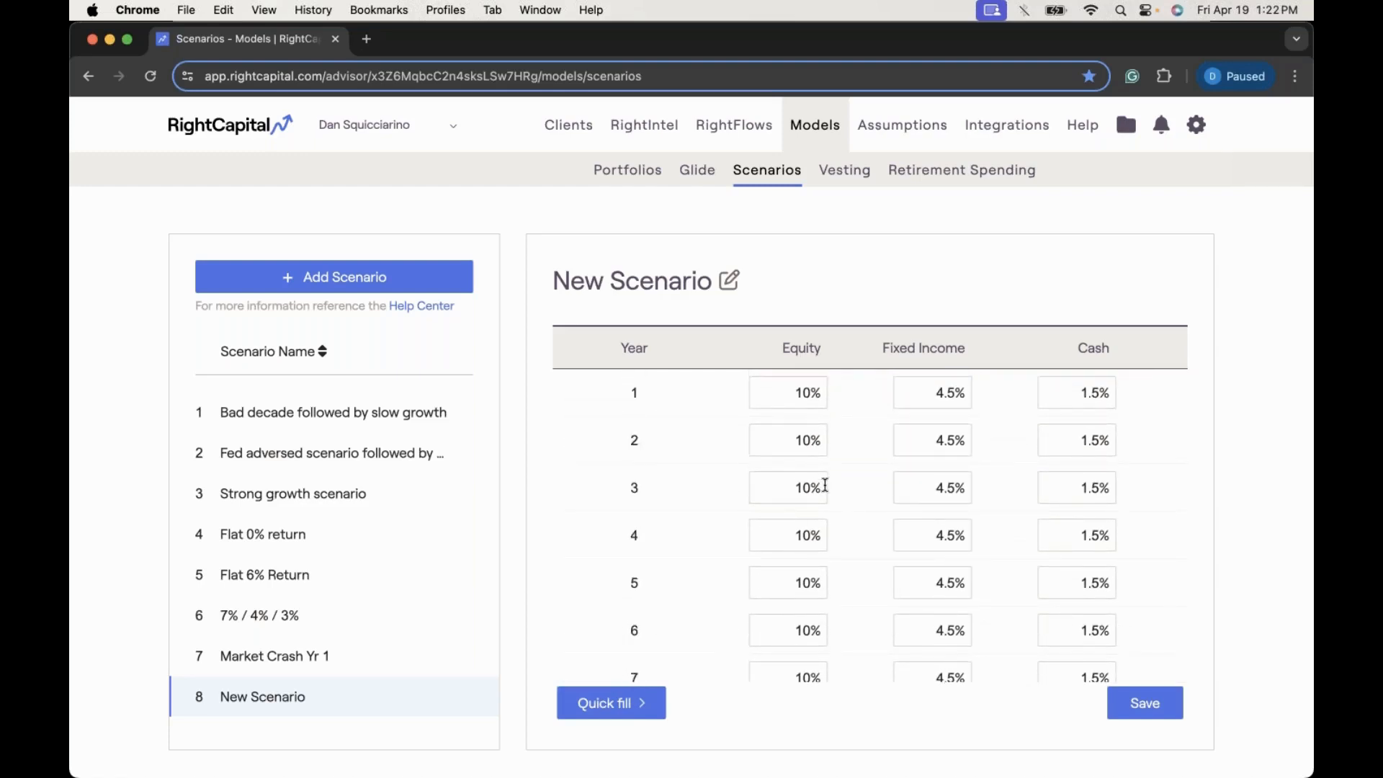
Step: Set the new scenario's year 10 returns to -34% equity, 5% fixed income and 0.2% cash, and save
scroll(824, 484, "down", 5)
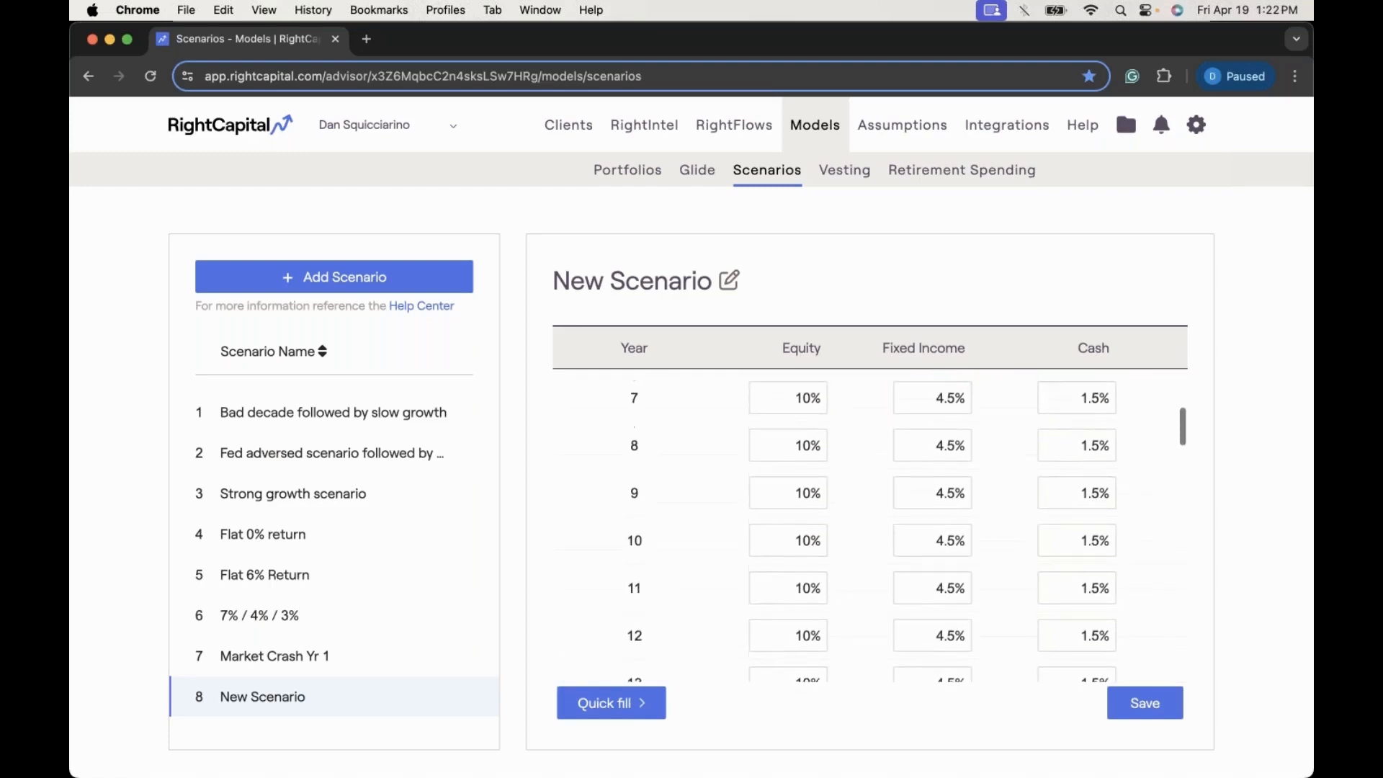
double_click(791, 533)
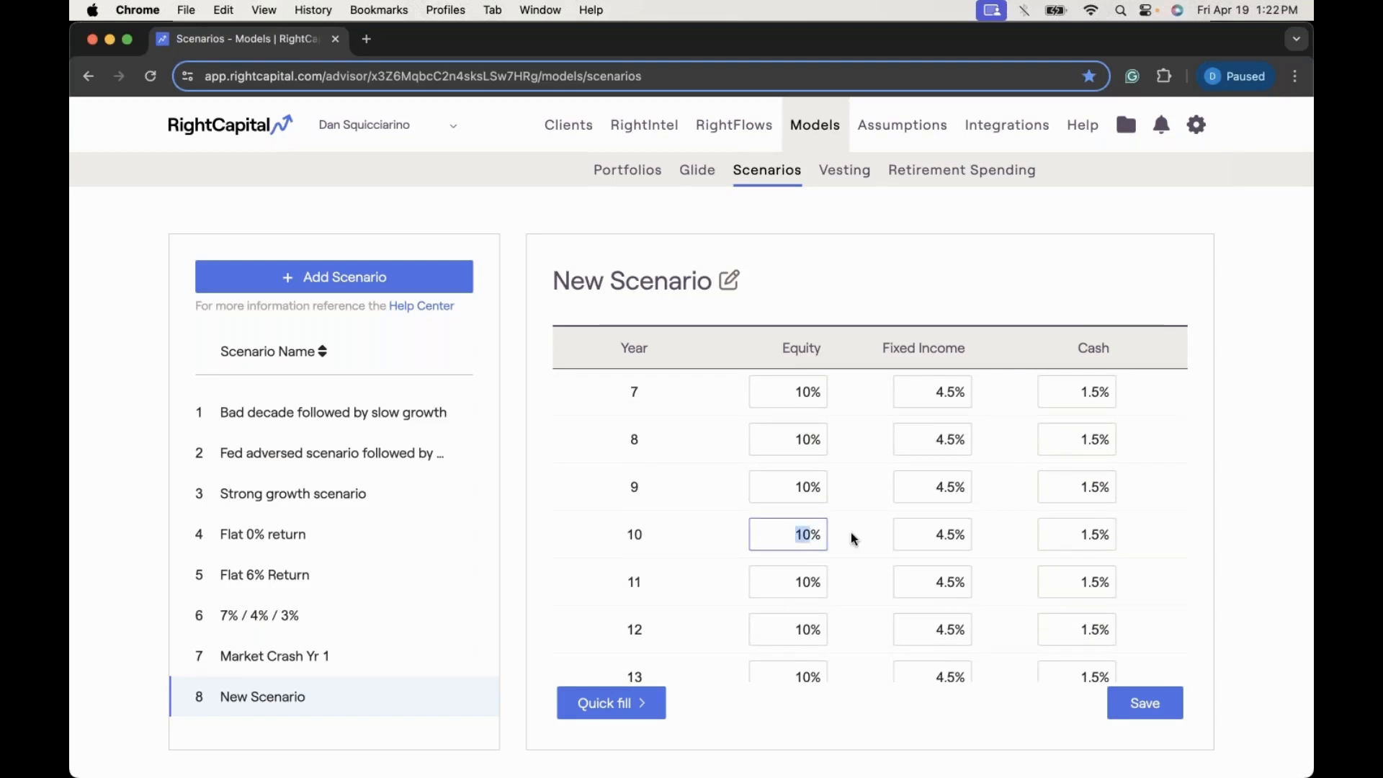
type("-34")
double_click(936, 534)
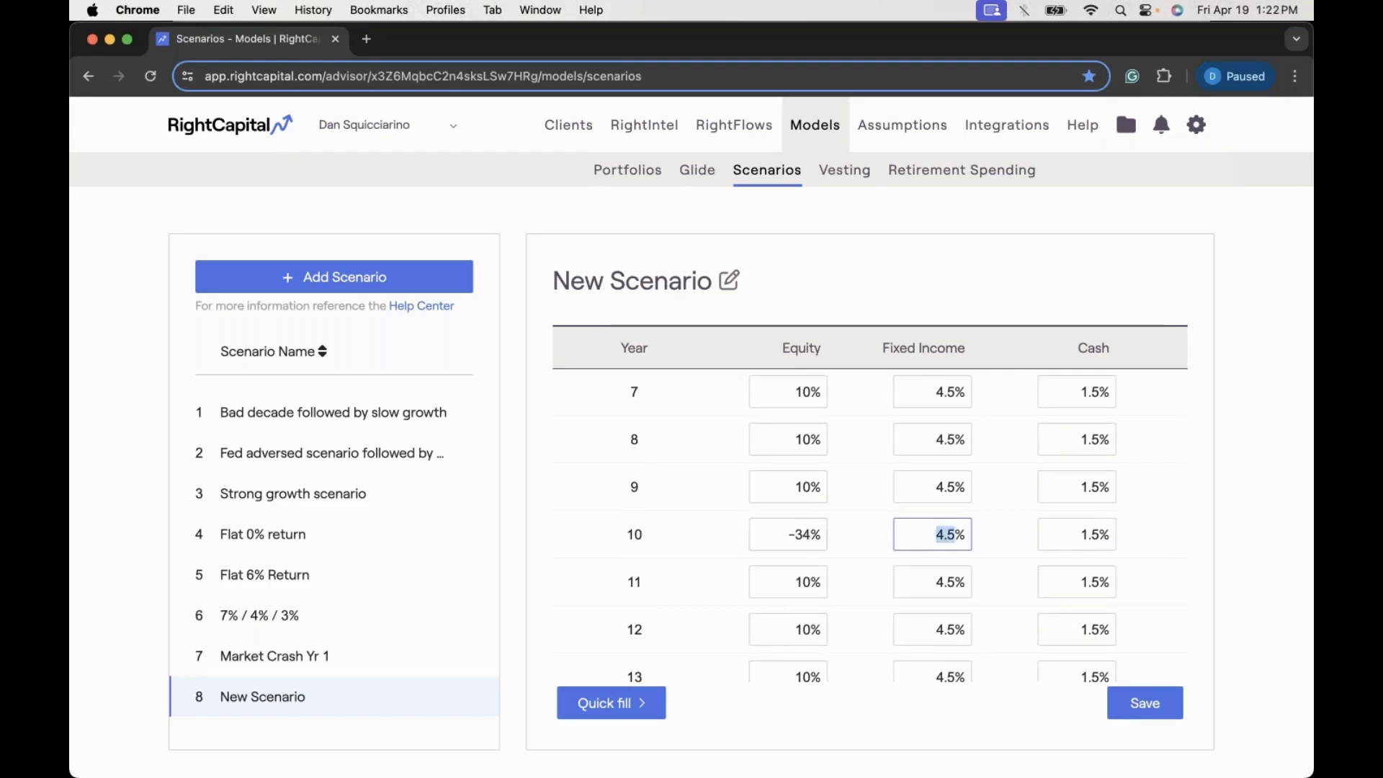
type("5")
double_click(1081, 534)
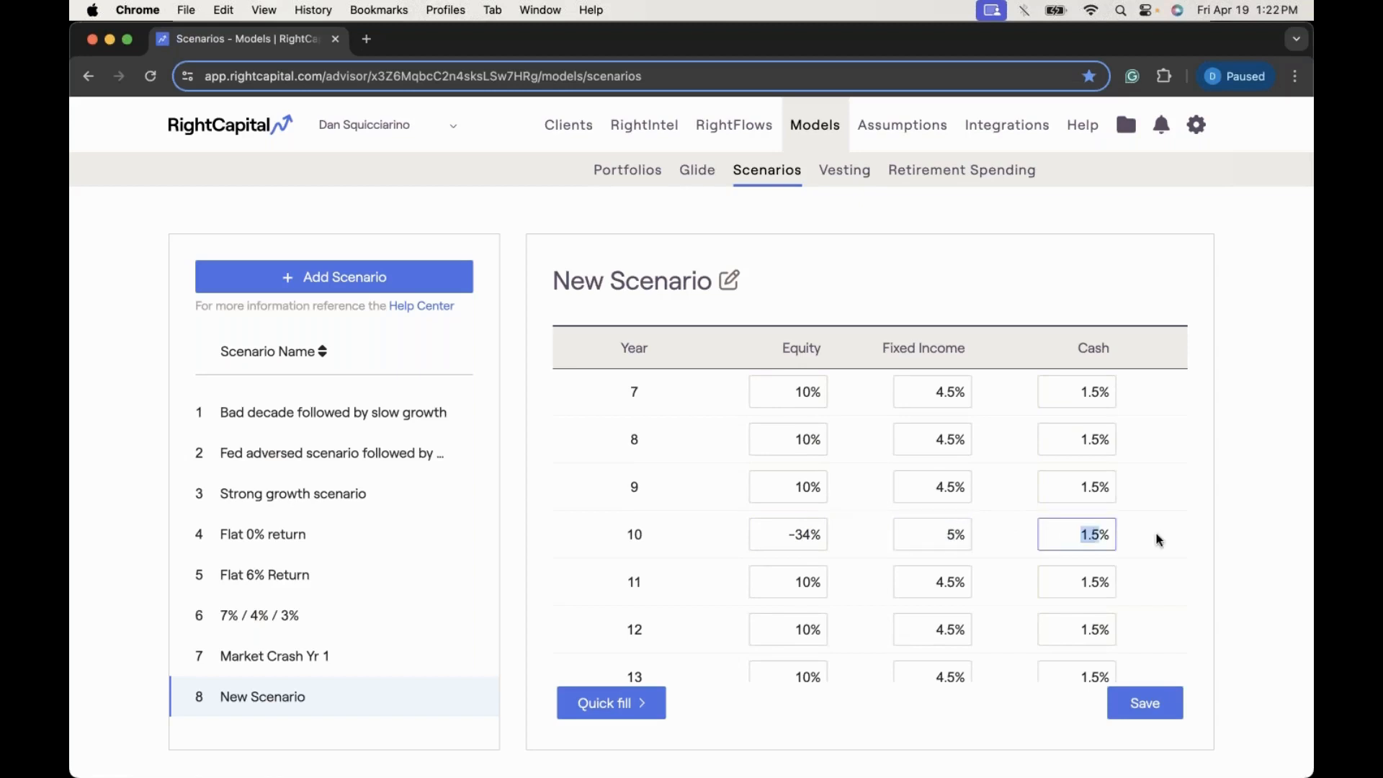
type("0.2")
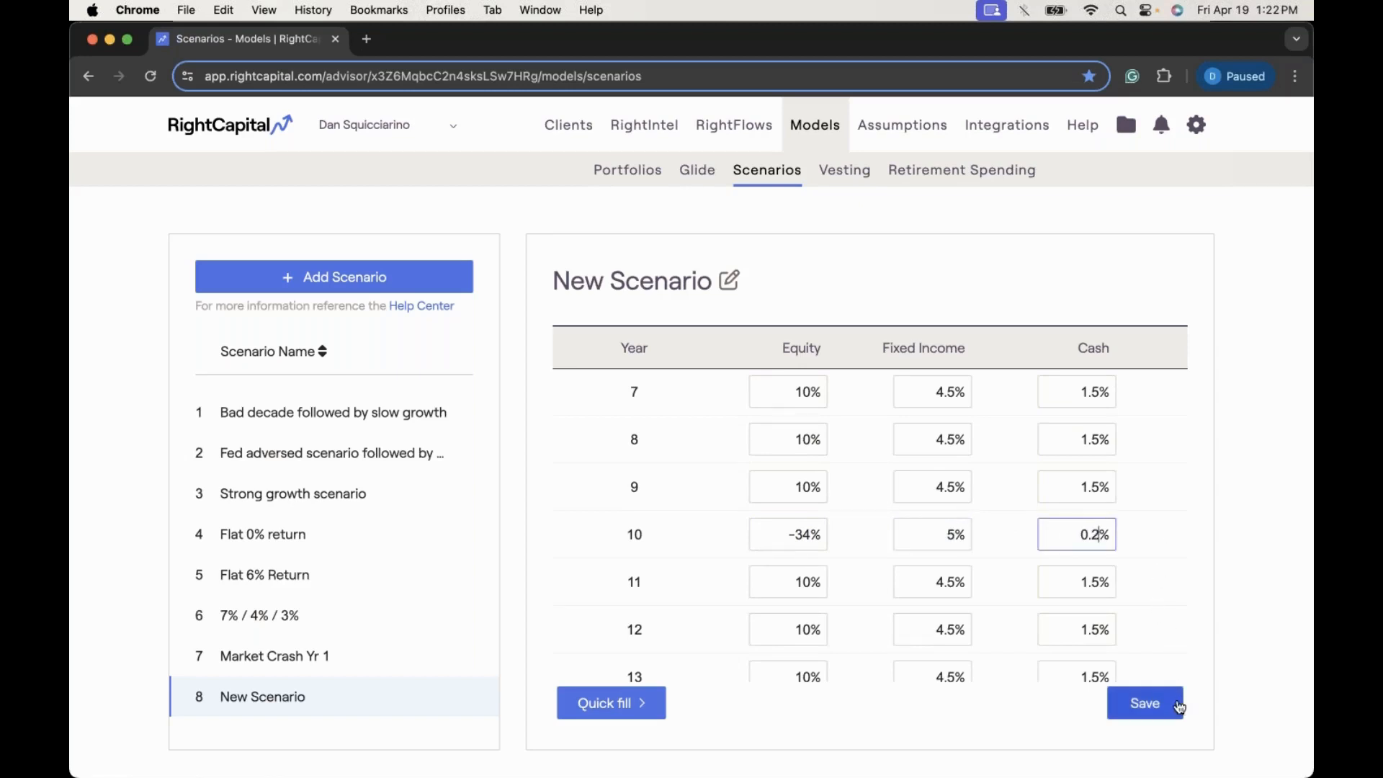
left_click(1181, 708)
Step: Set the new scenario's year 11 returns to 22% equity, 6% fixed income and 0.2% cash, and save
double_click(804, 582)
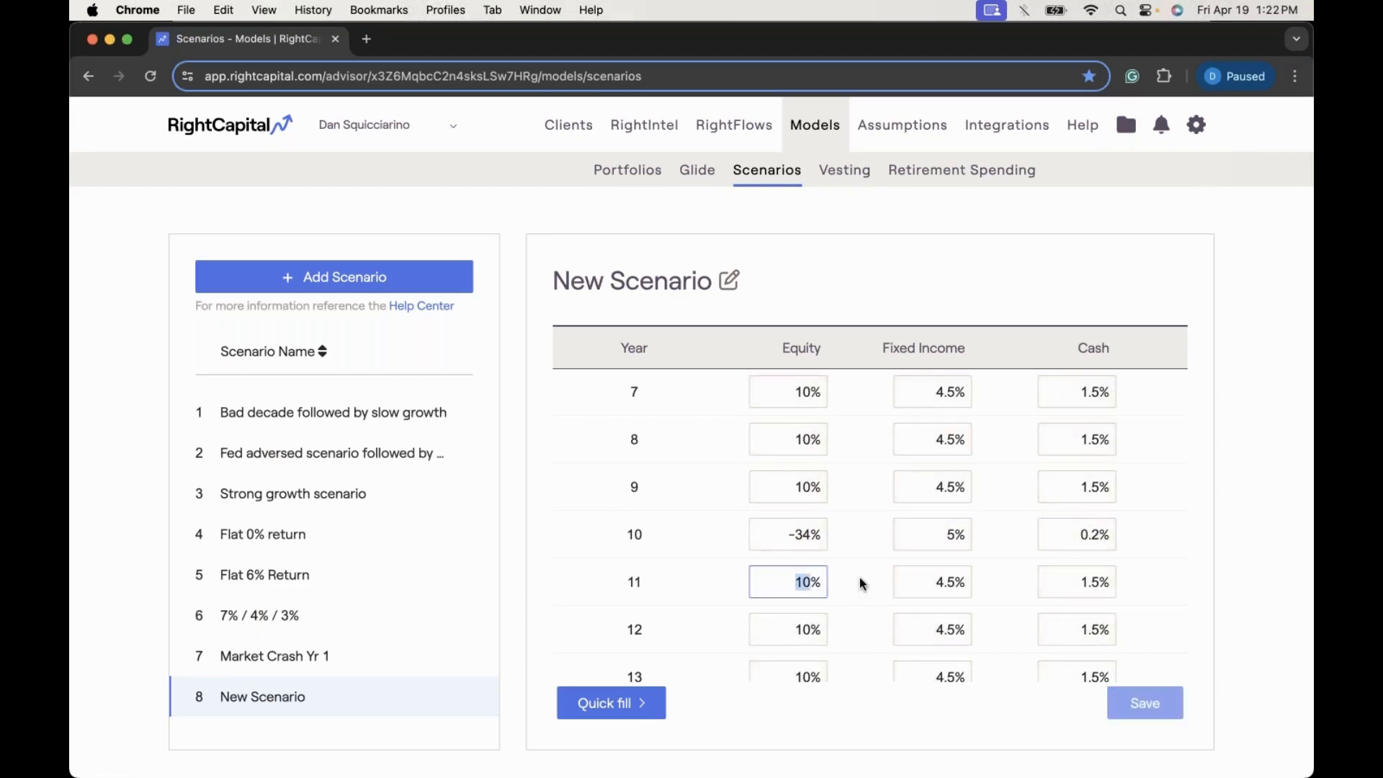
type("22")
double_click(927, 582)
type("6")
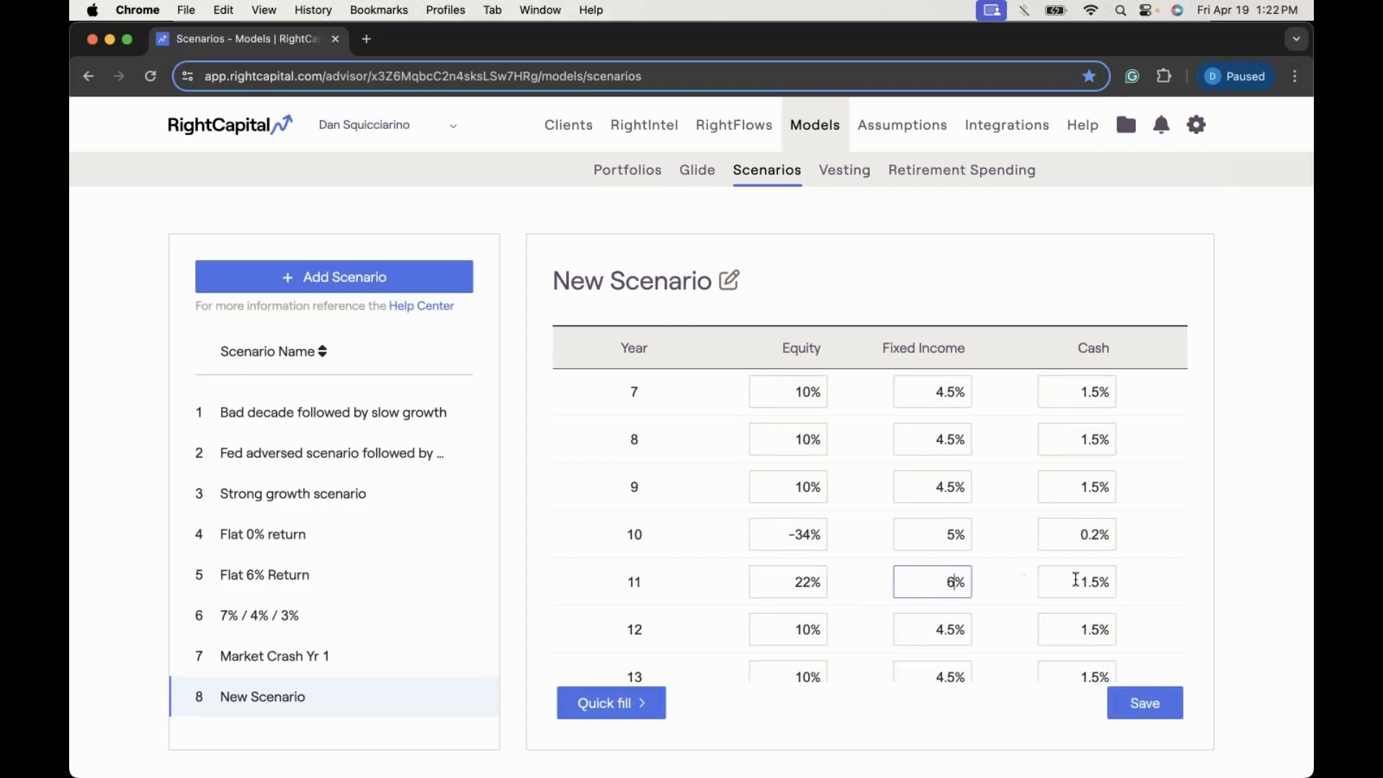
double_click(1059, 583)
type("0.2")
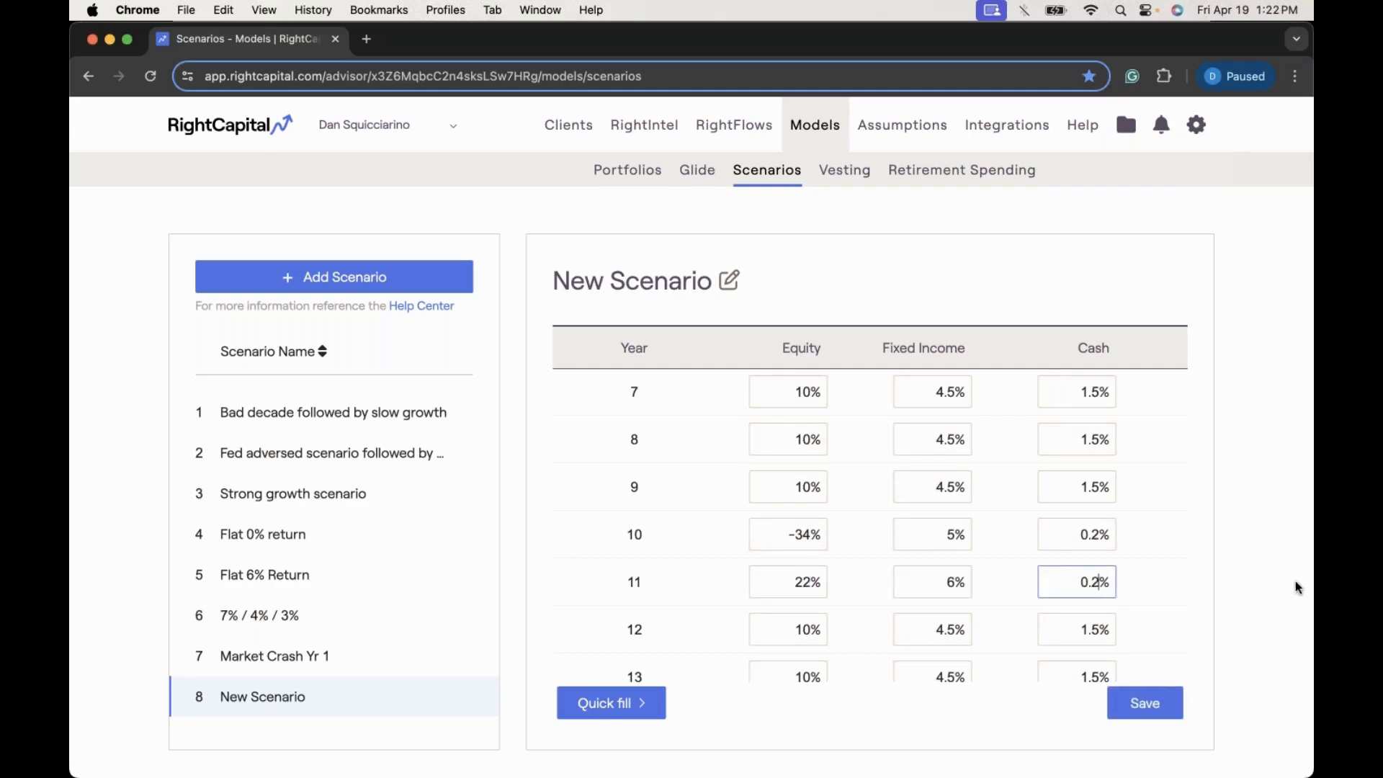
left_click(1166, 698)
Step: Set the new scenario's year 12 returns to 0% for equity, fixed income and cash
scroll(980, 591, "down", 2)
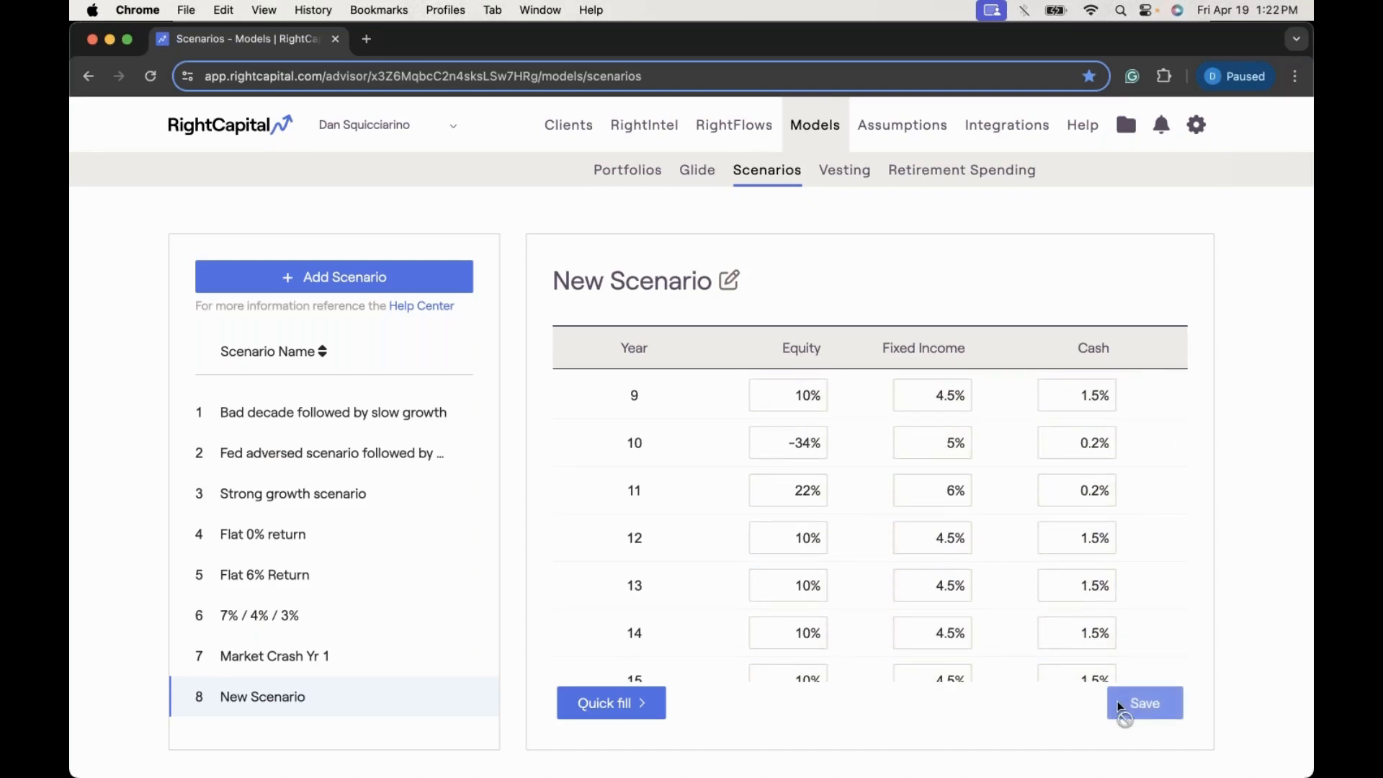
scroll(868, 602, "down", 1)
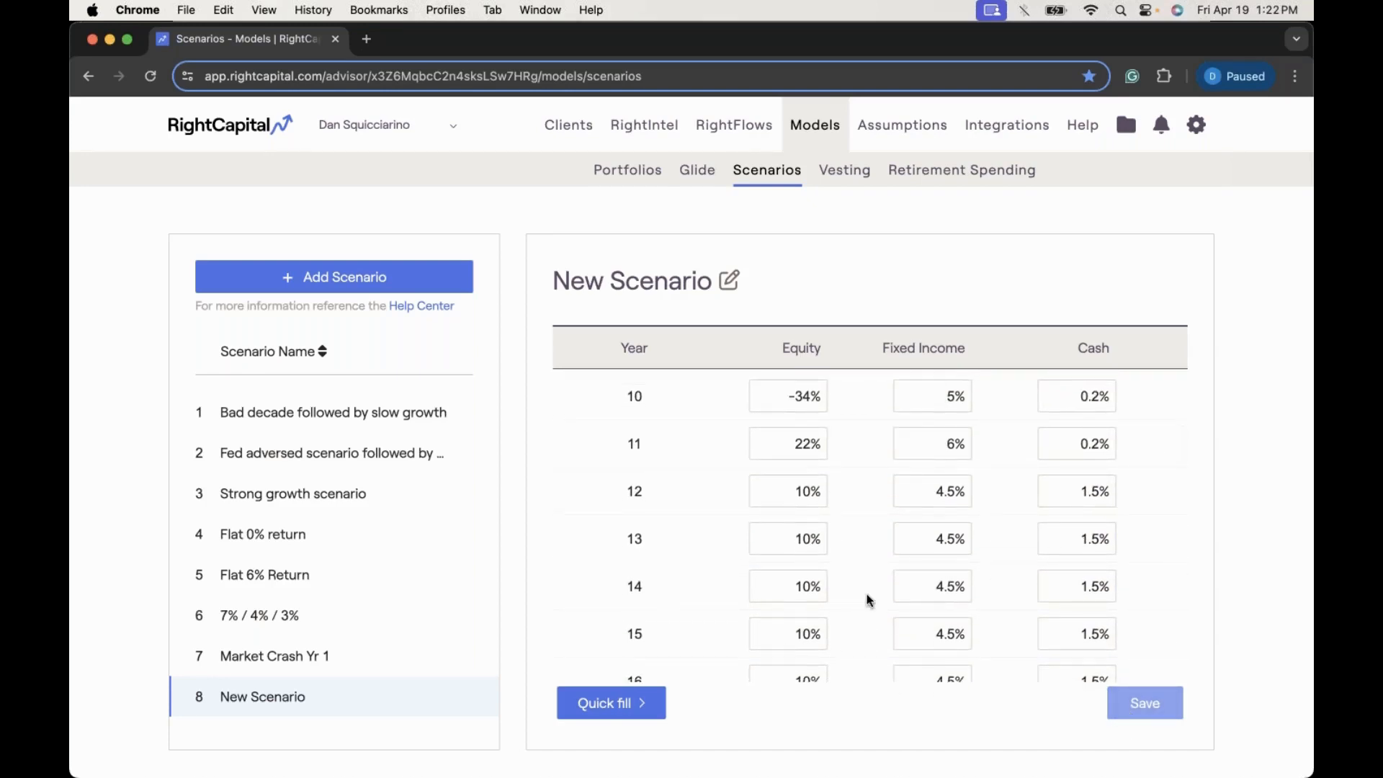
double_click(783, 495)
type("0")
key("Tab")
type("0")
key("Tab")
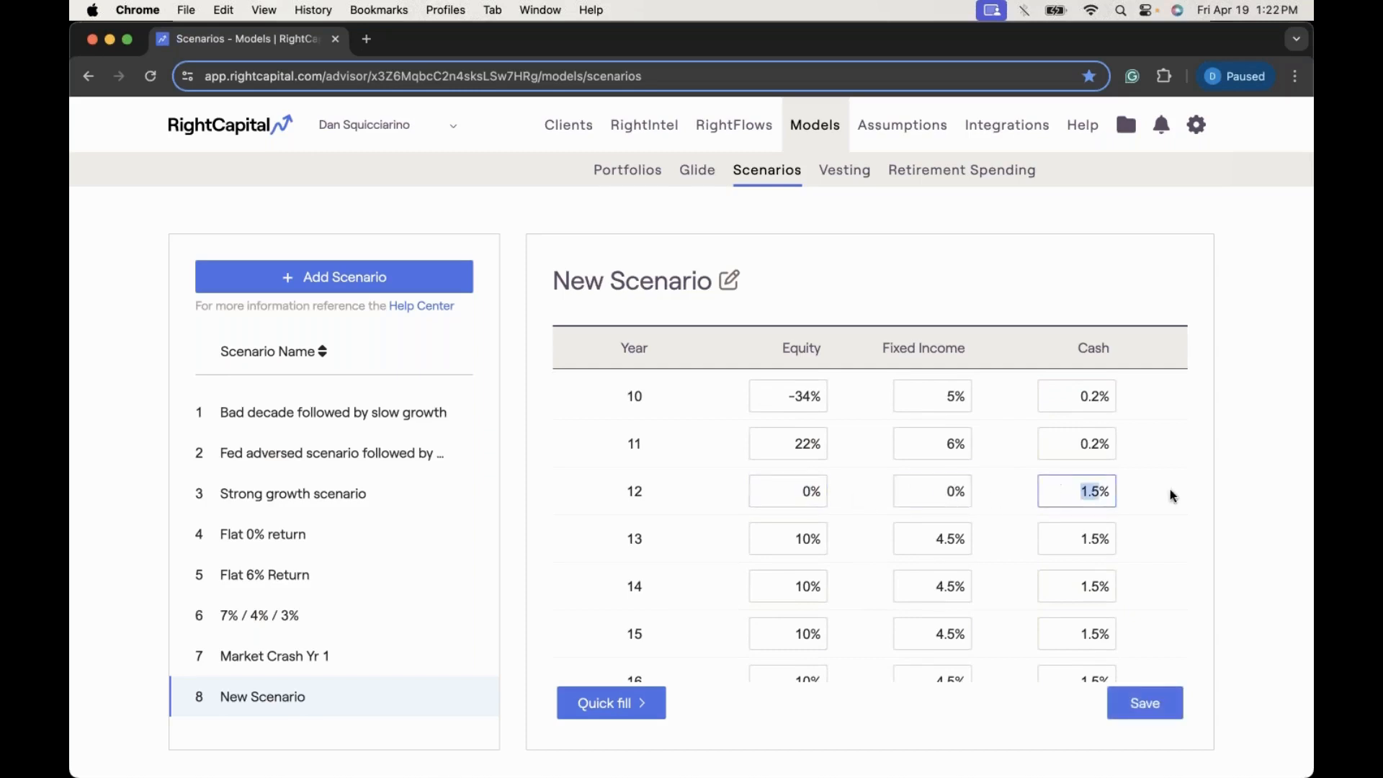
type("0")
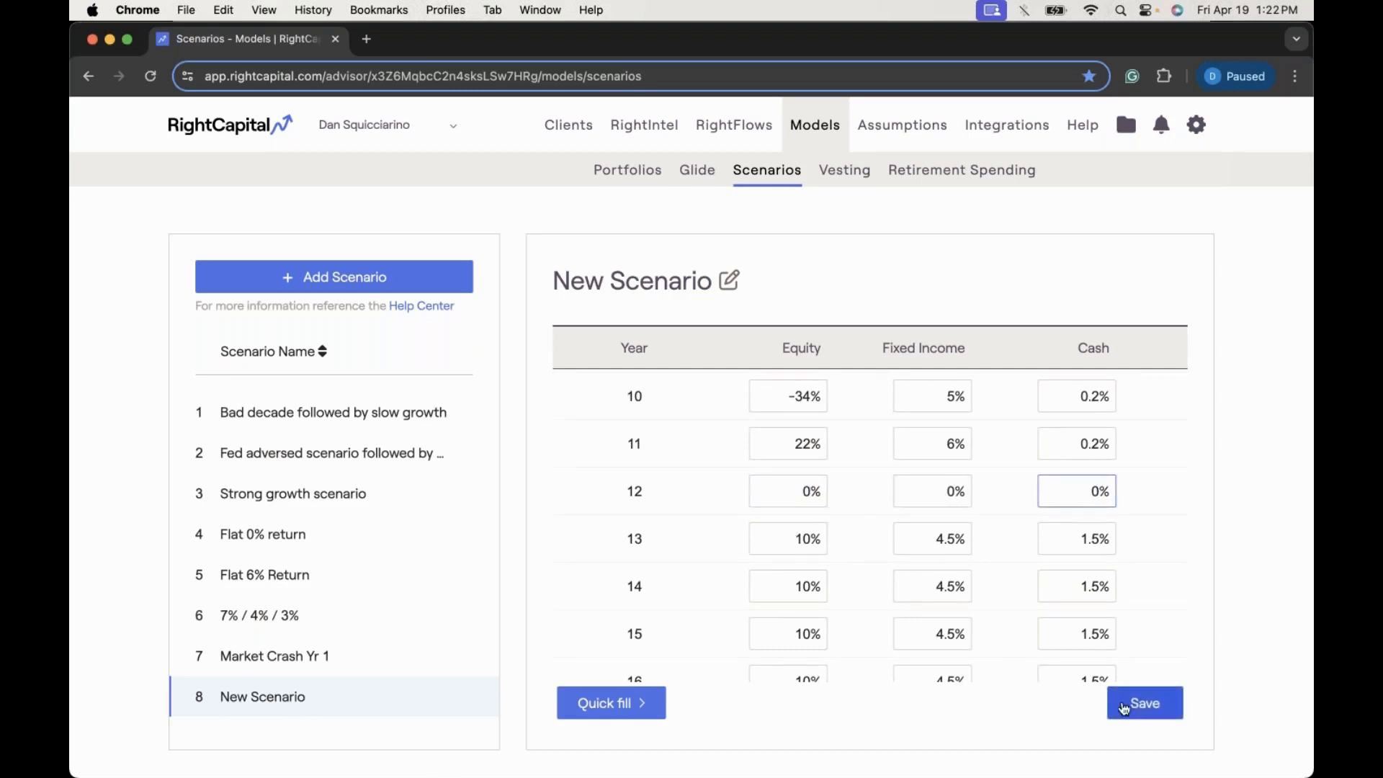
Step: Set the new scenario's year 13 returns to 0% for equity, fixed income and cash
double_click(784, 540)
type("0")
key("Tab")
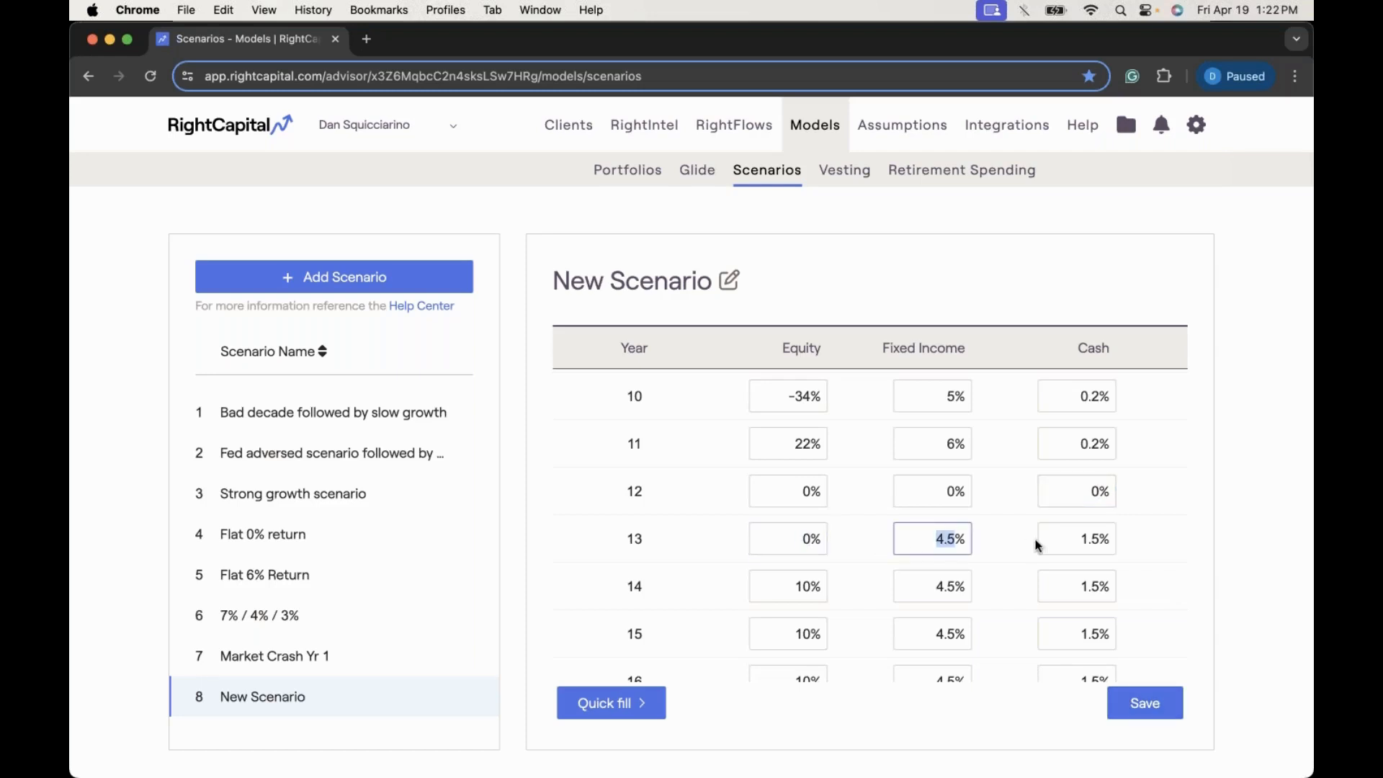
type("0")
key("Tab")
type("0")
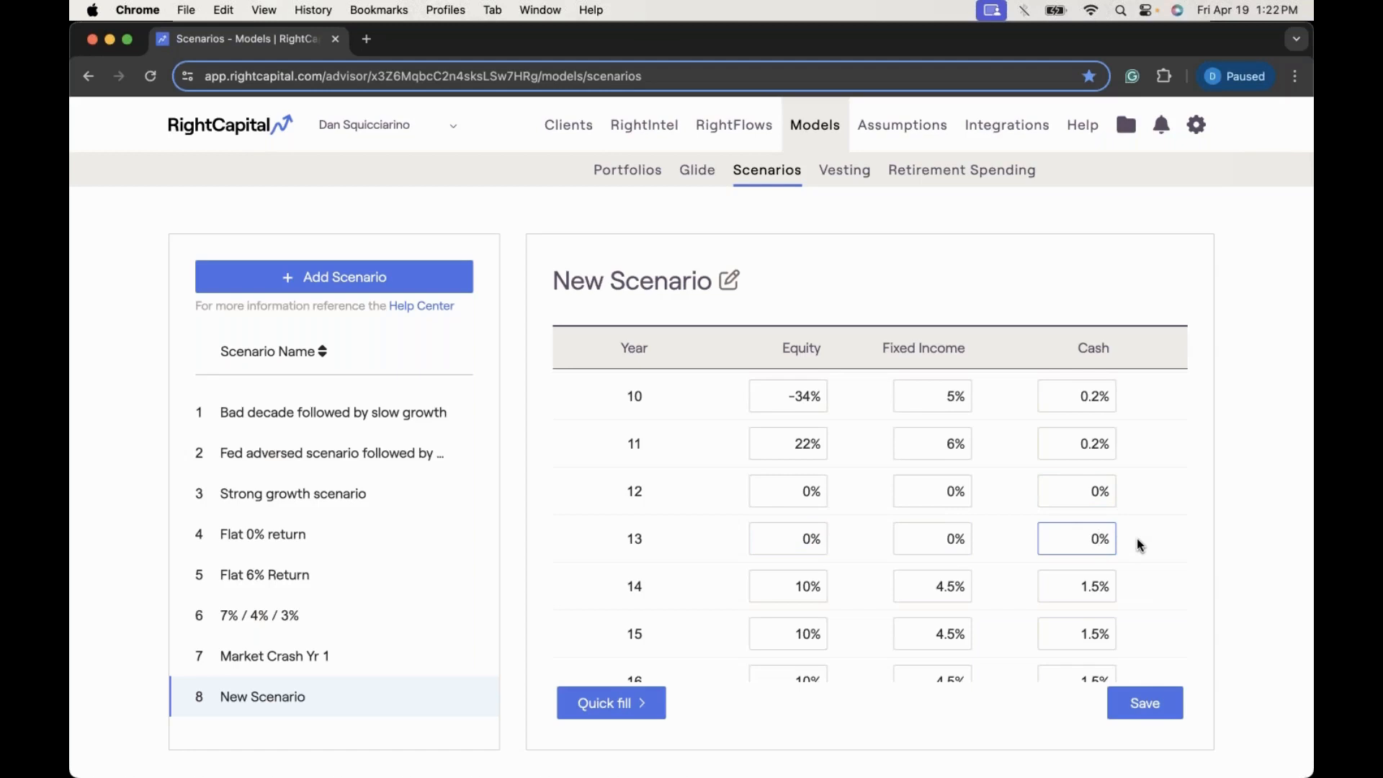
Step: Interpolate the zeroed years 12 and 13 with Quick fill and save the scenario
scroll(1137, 542, "down", 1)
left_click(633, 703)
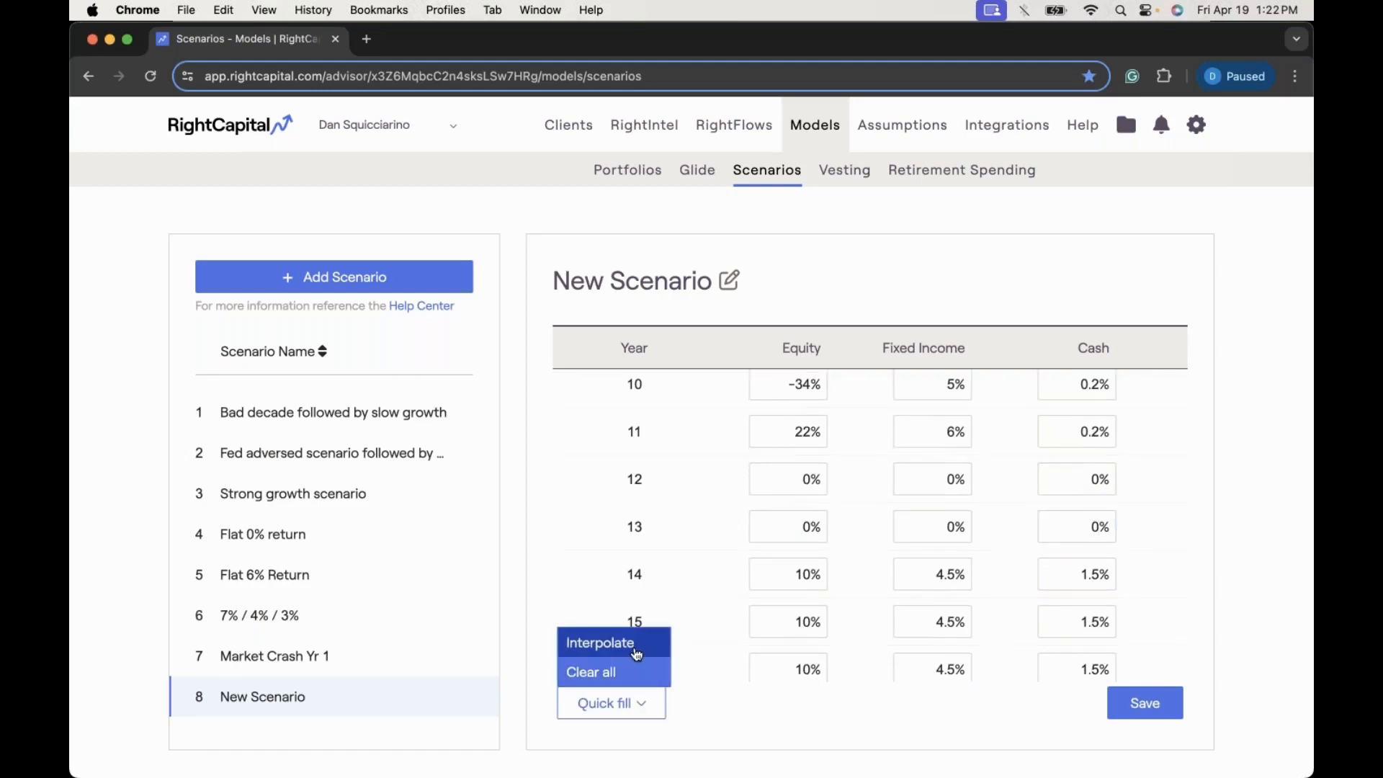
left_click(637, 654)
scroll(806, 476, "down", 1)
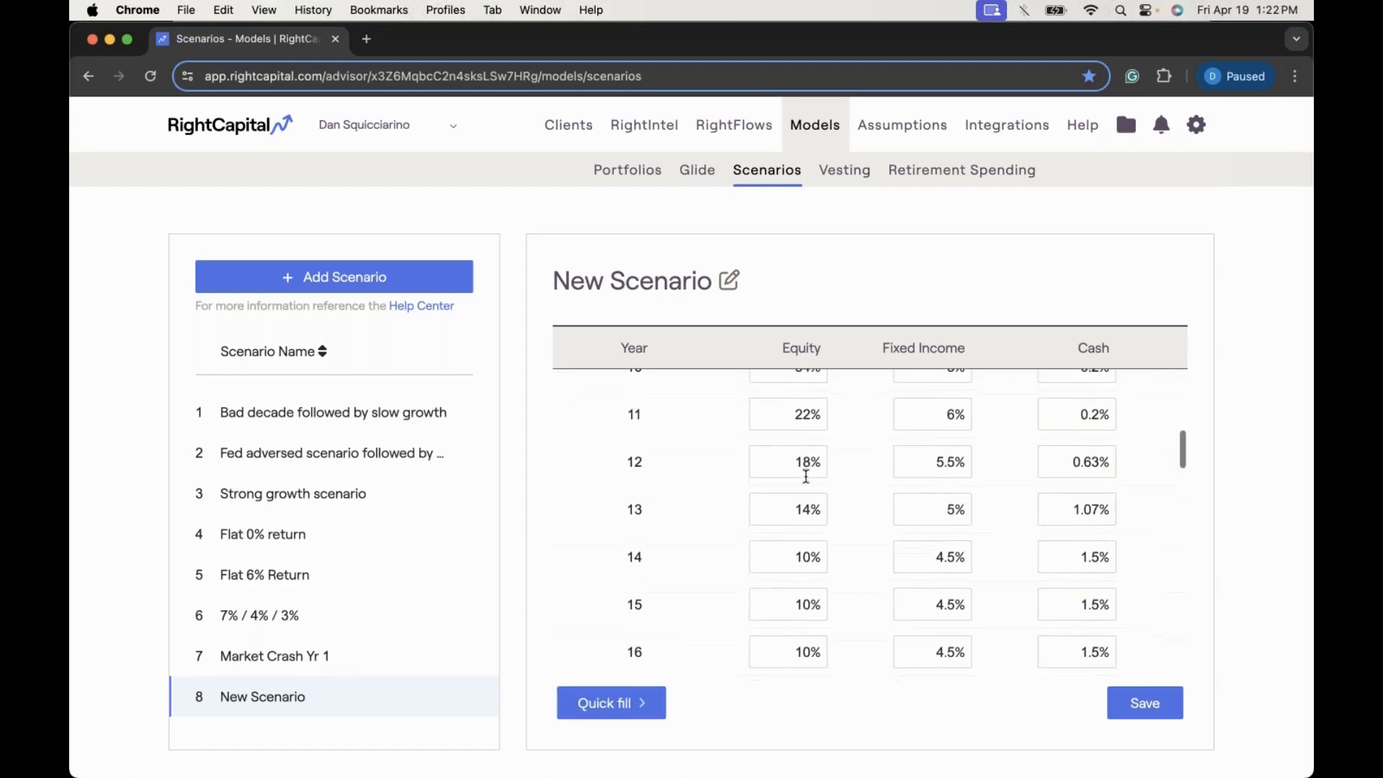
scroll(807, 476, "up", 2)
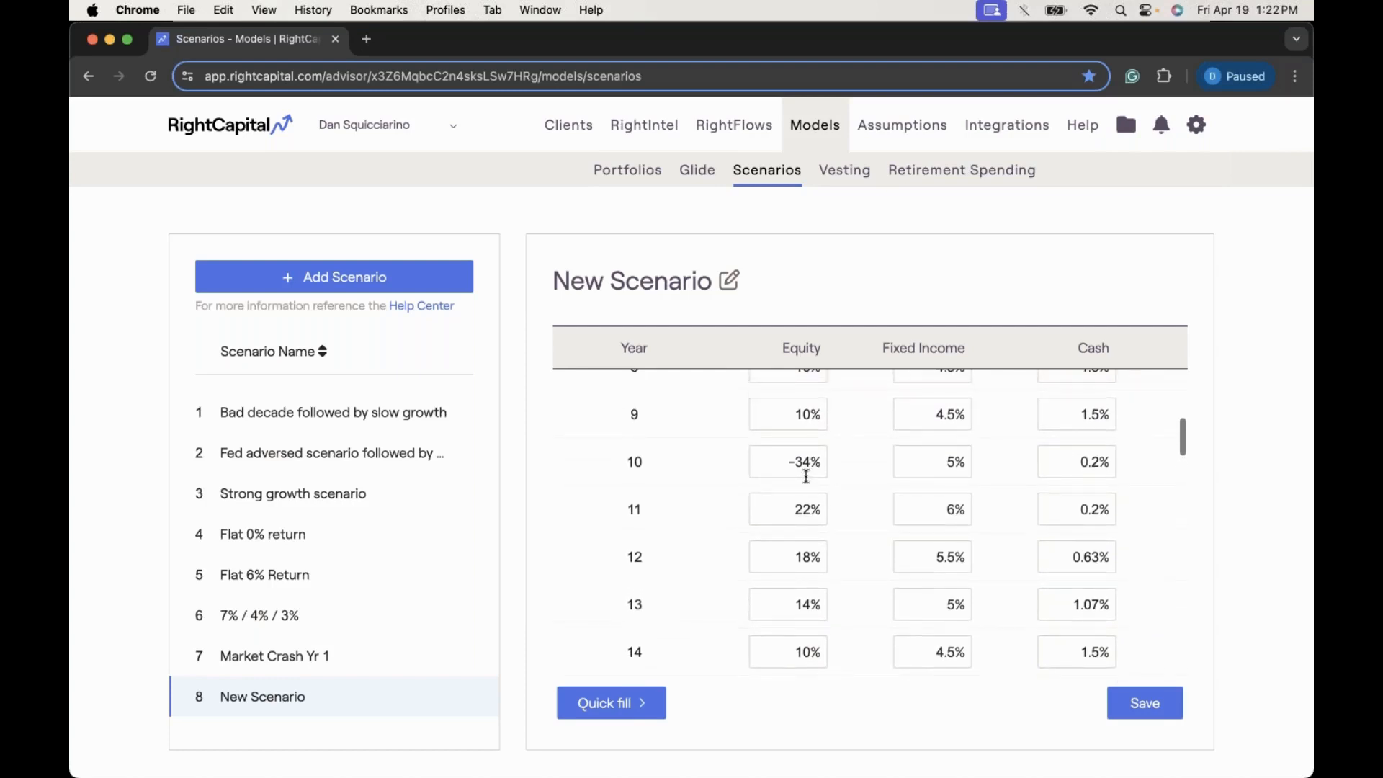
left_click(1121, 713)
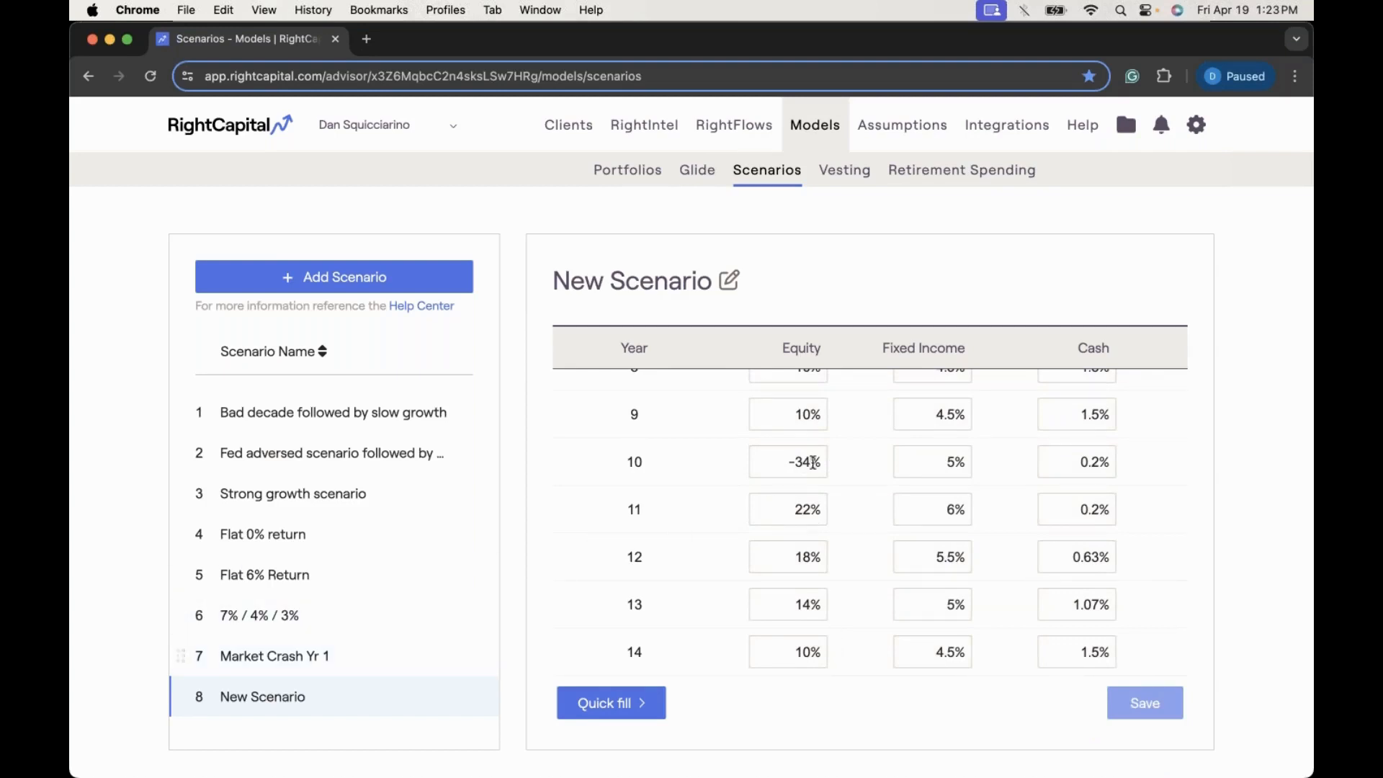
Step: Check the new scenario's returns against Market Crash Yr 1, and rename the new scenario as Market Crash Year 10
scroll(826, 469, "down", 1)
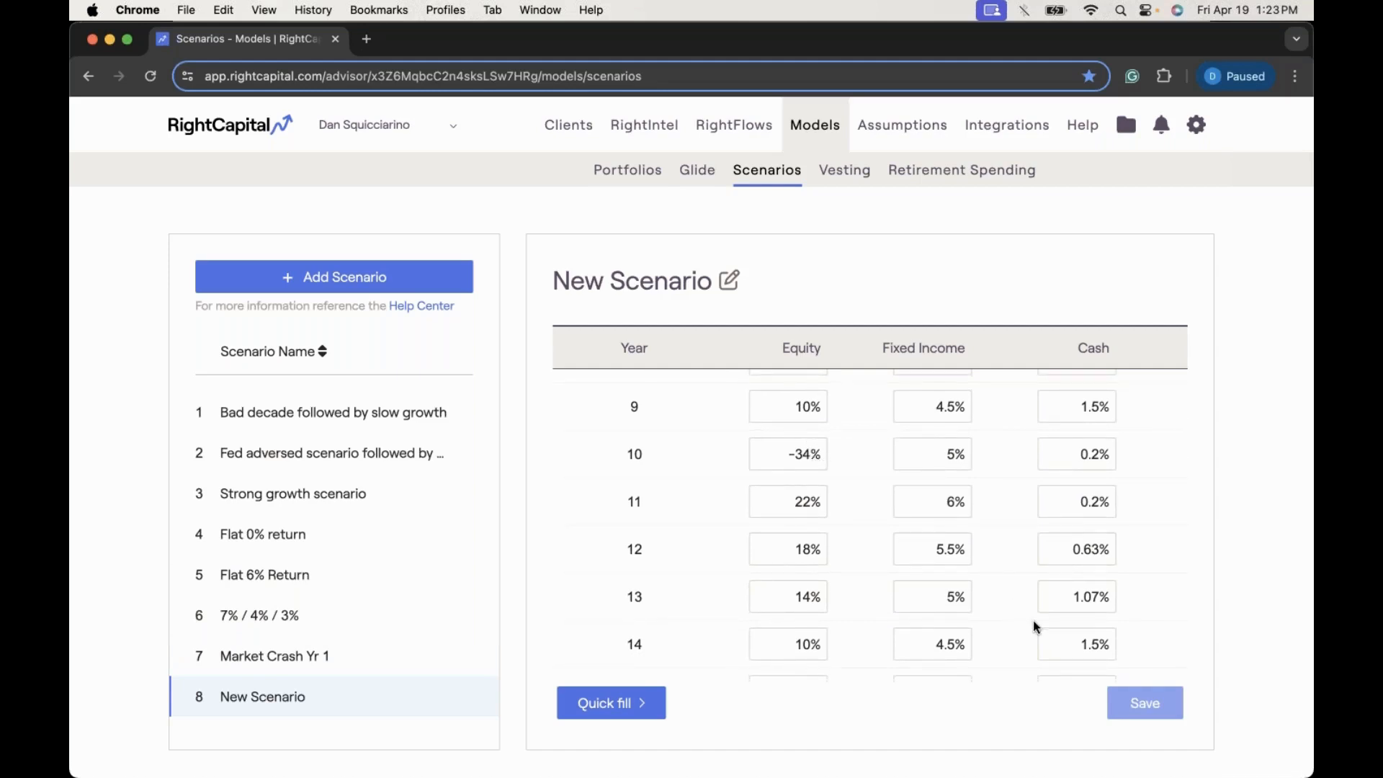
left_click(378, 656)
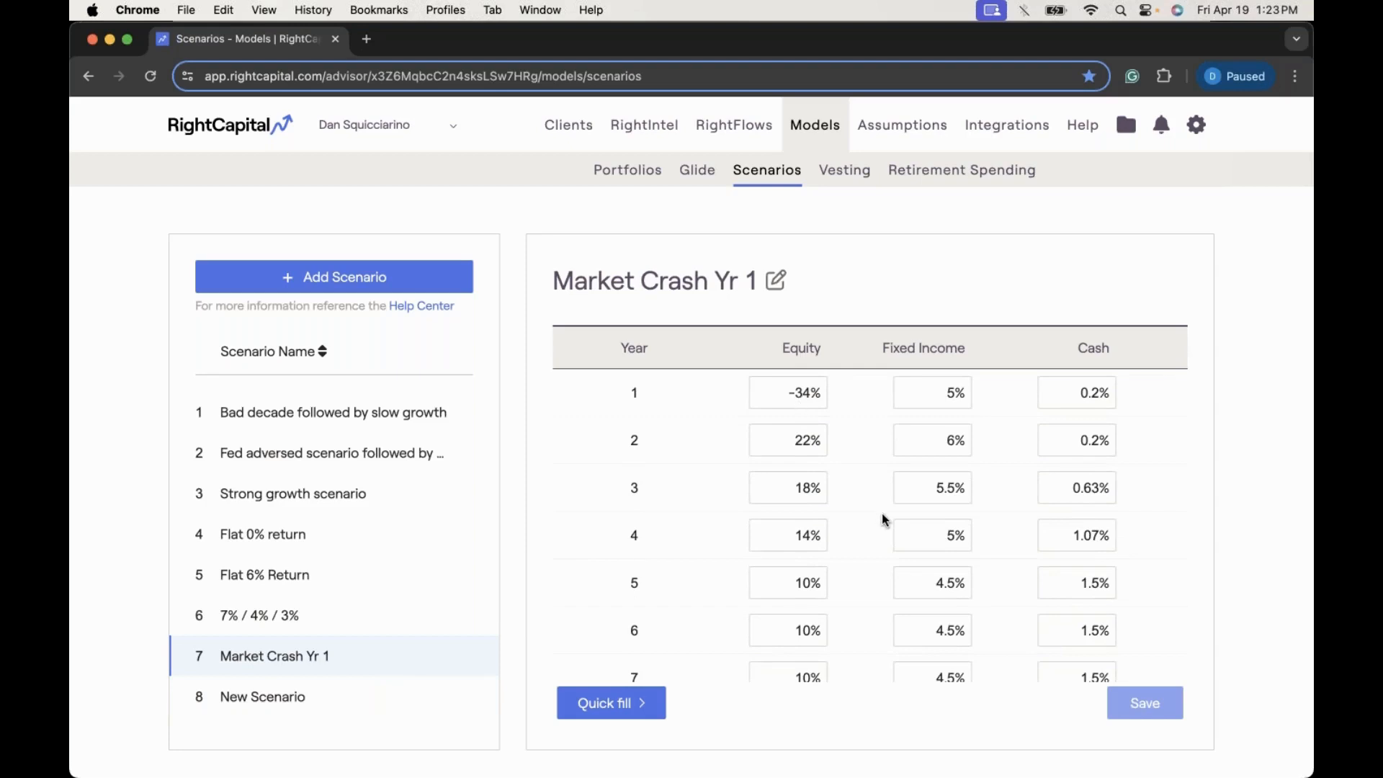
left_click(291, 695)
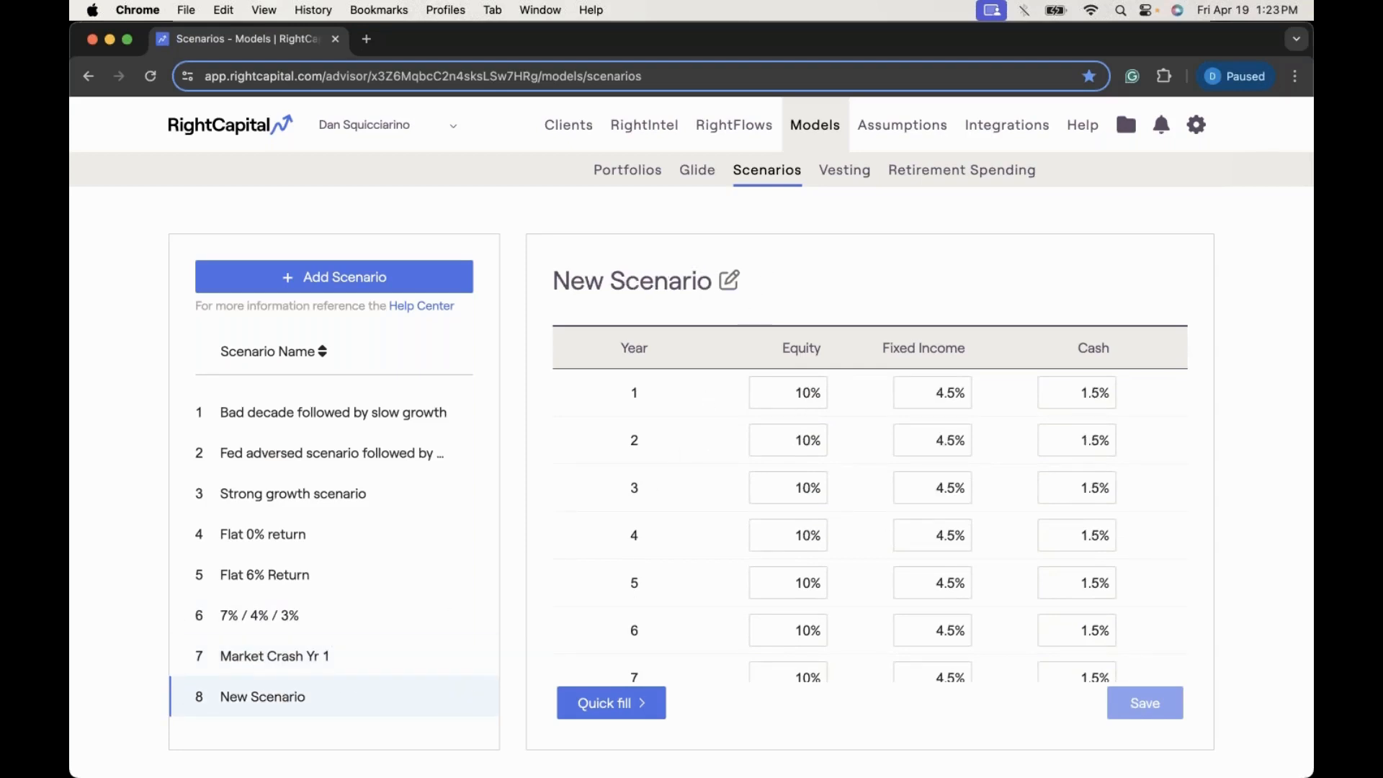
left_click(731, 280)
left_click_drag(733, 281, 457, 286)
type("Mar")
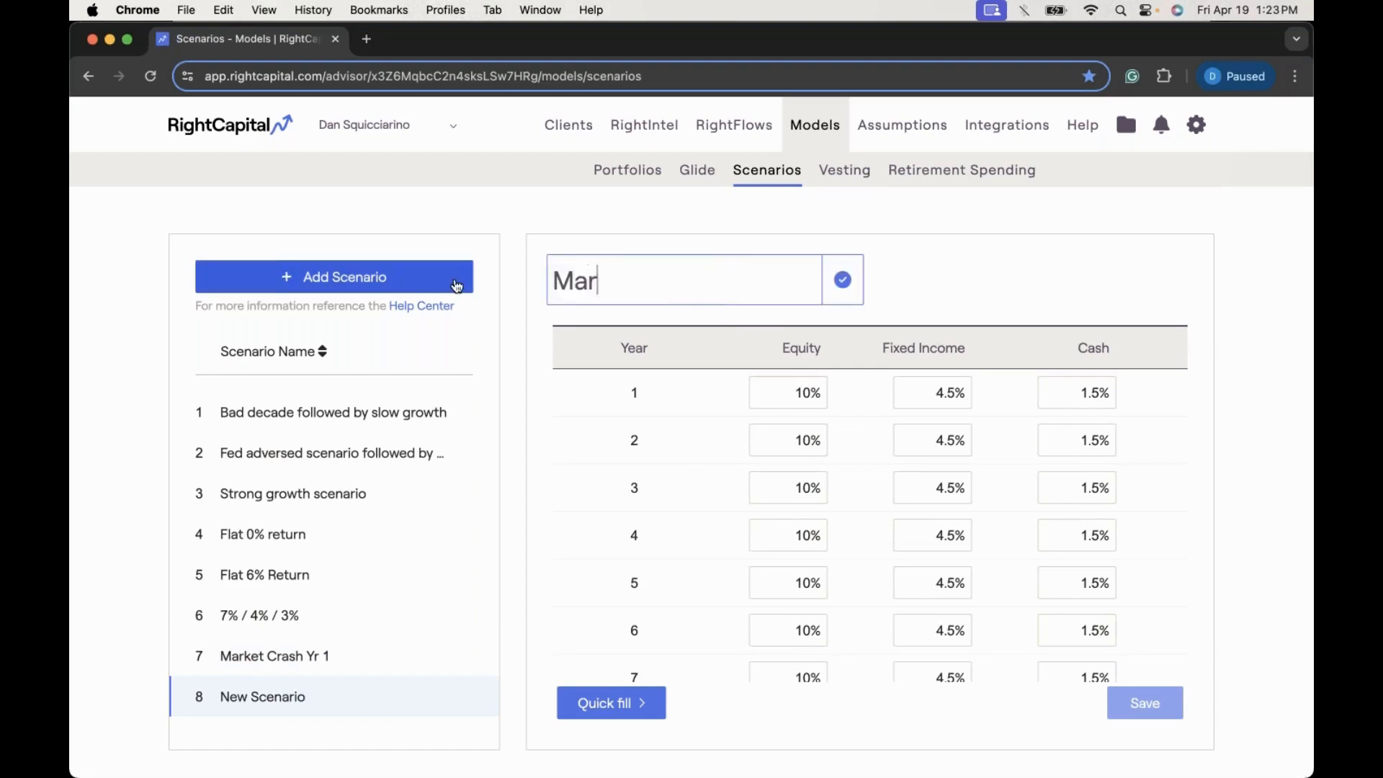
type("ket Cra")
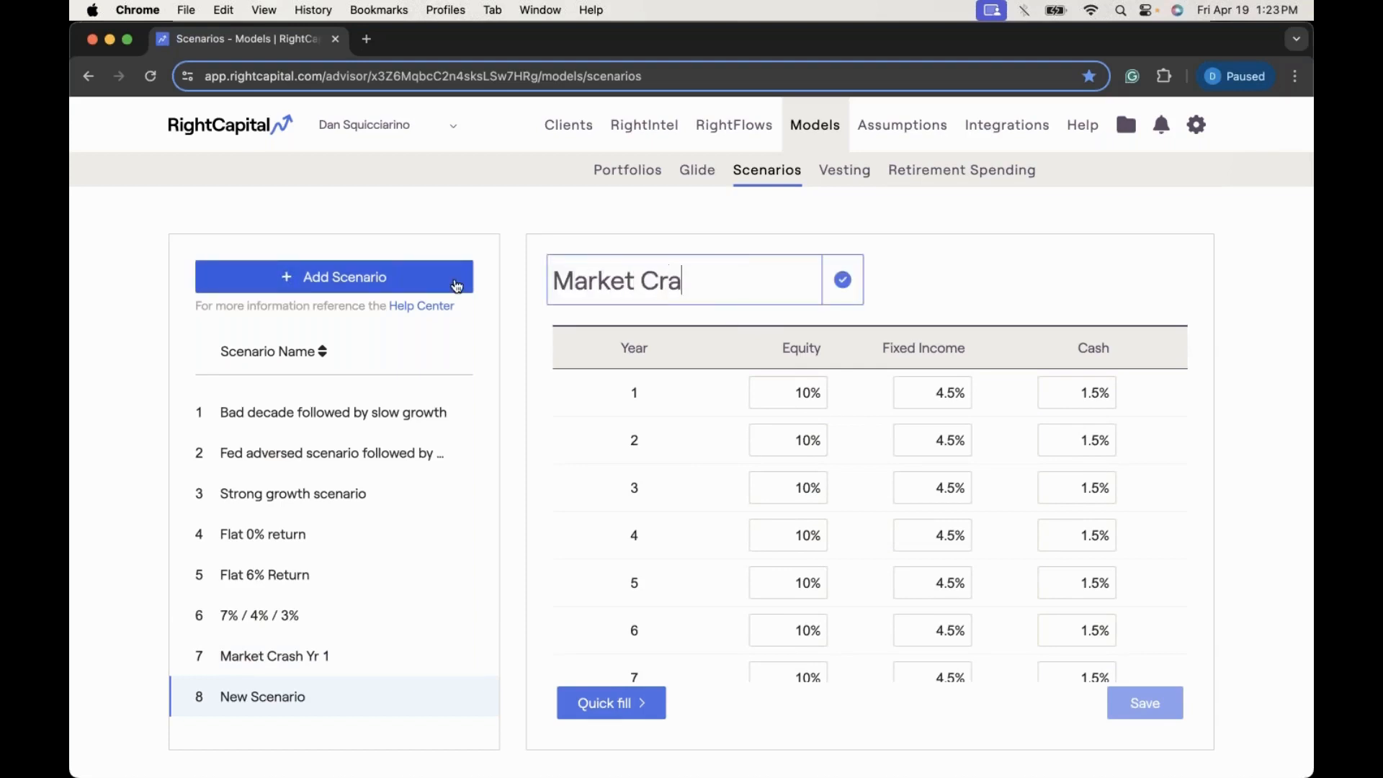
type("sh Year 10")
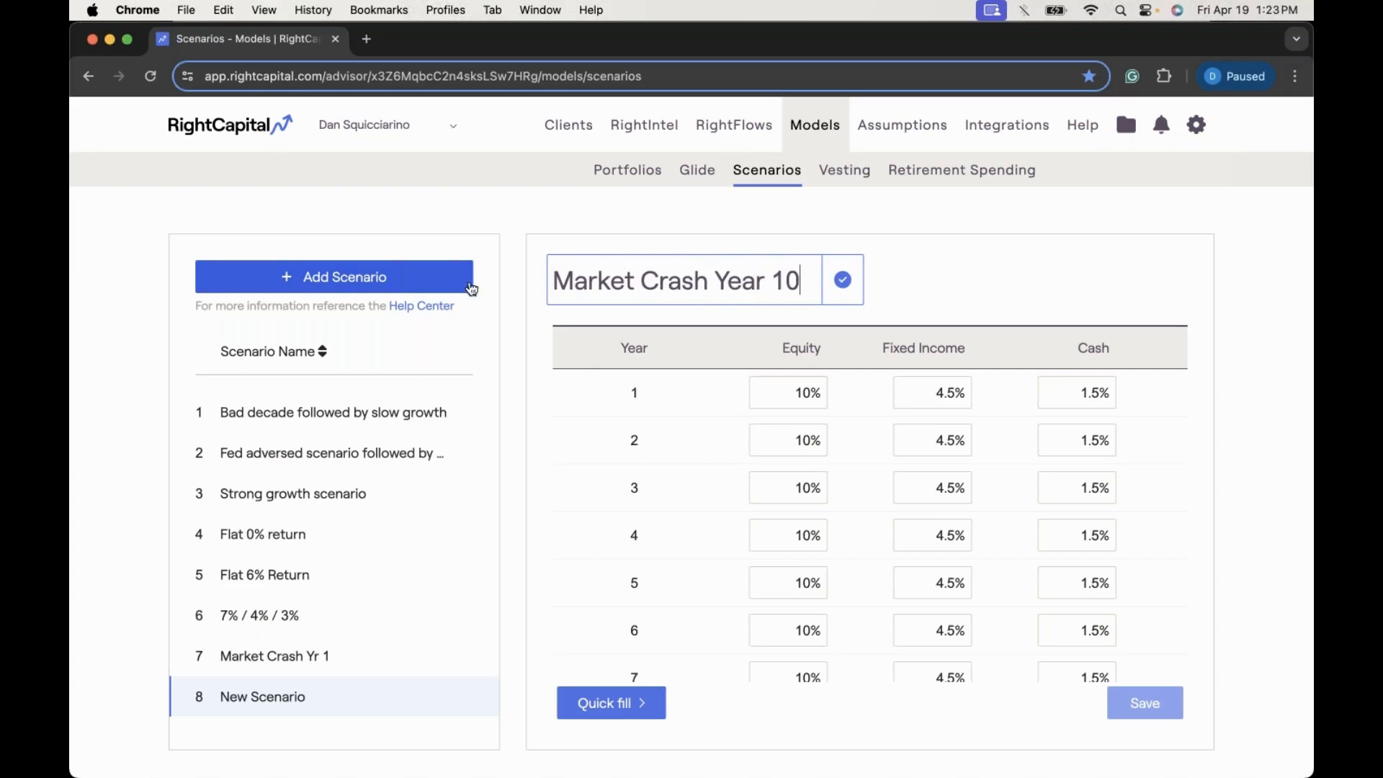
left_click(843, 280)
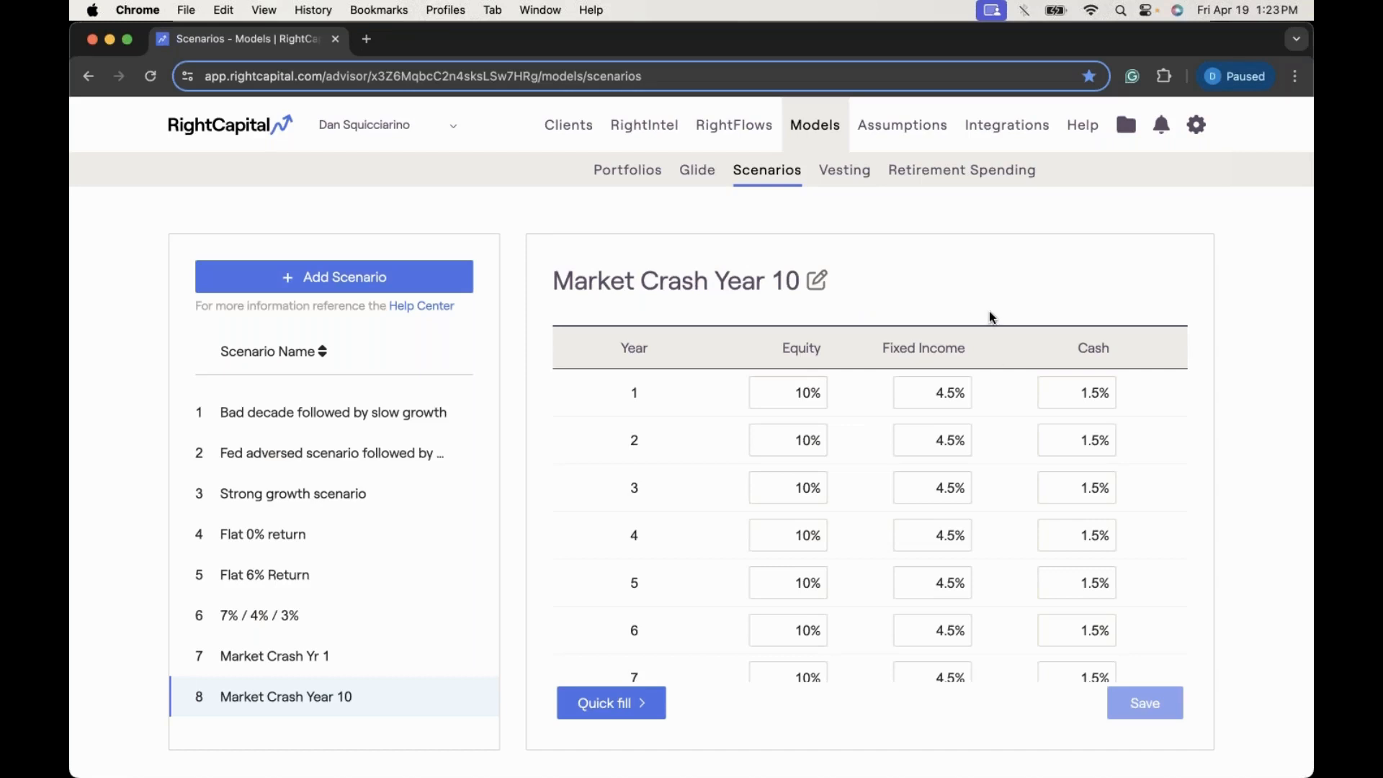
Step: Review the yearly returns of the Market Crash Year 10, Flat 6% Return and Market Crash Yr 1 scenarios
scroll(1005, 417, "down", 5)
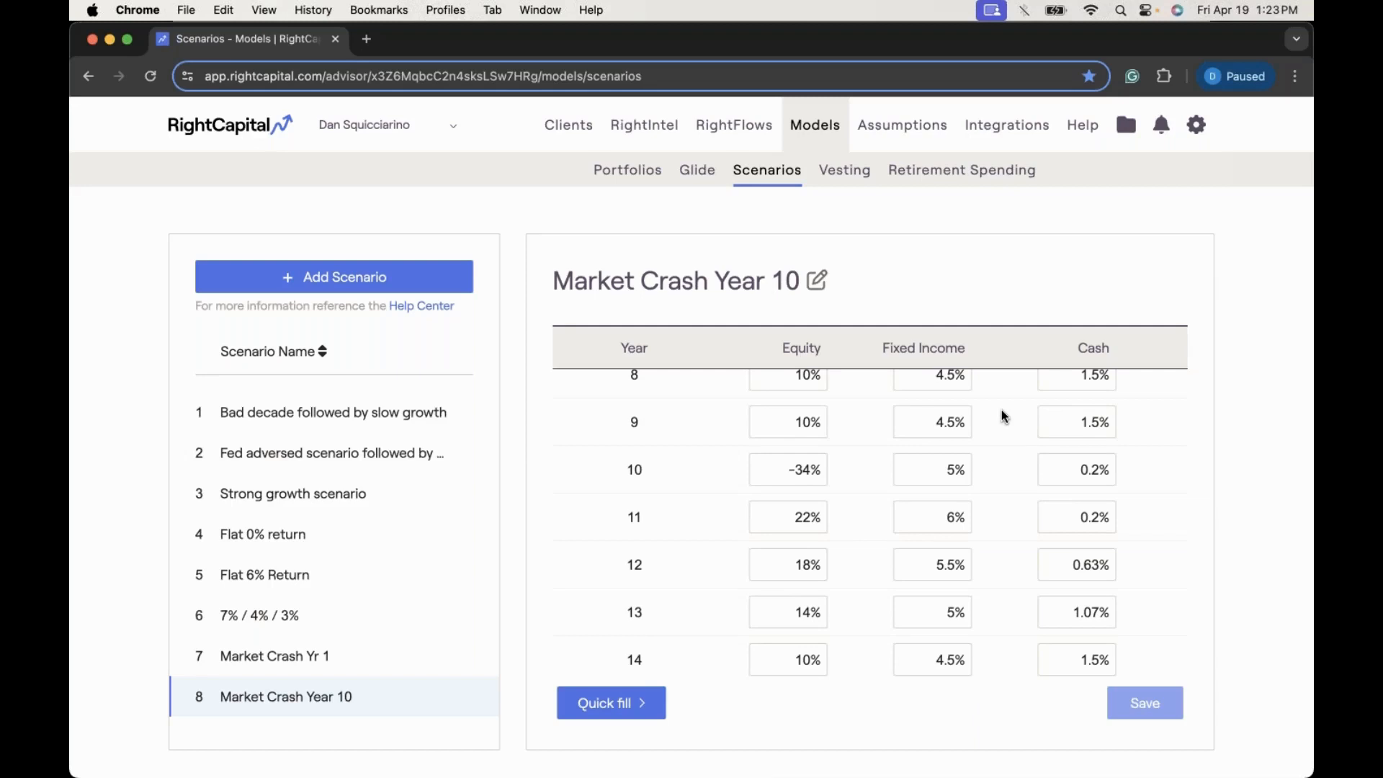
left_click(357, 578)
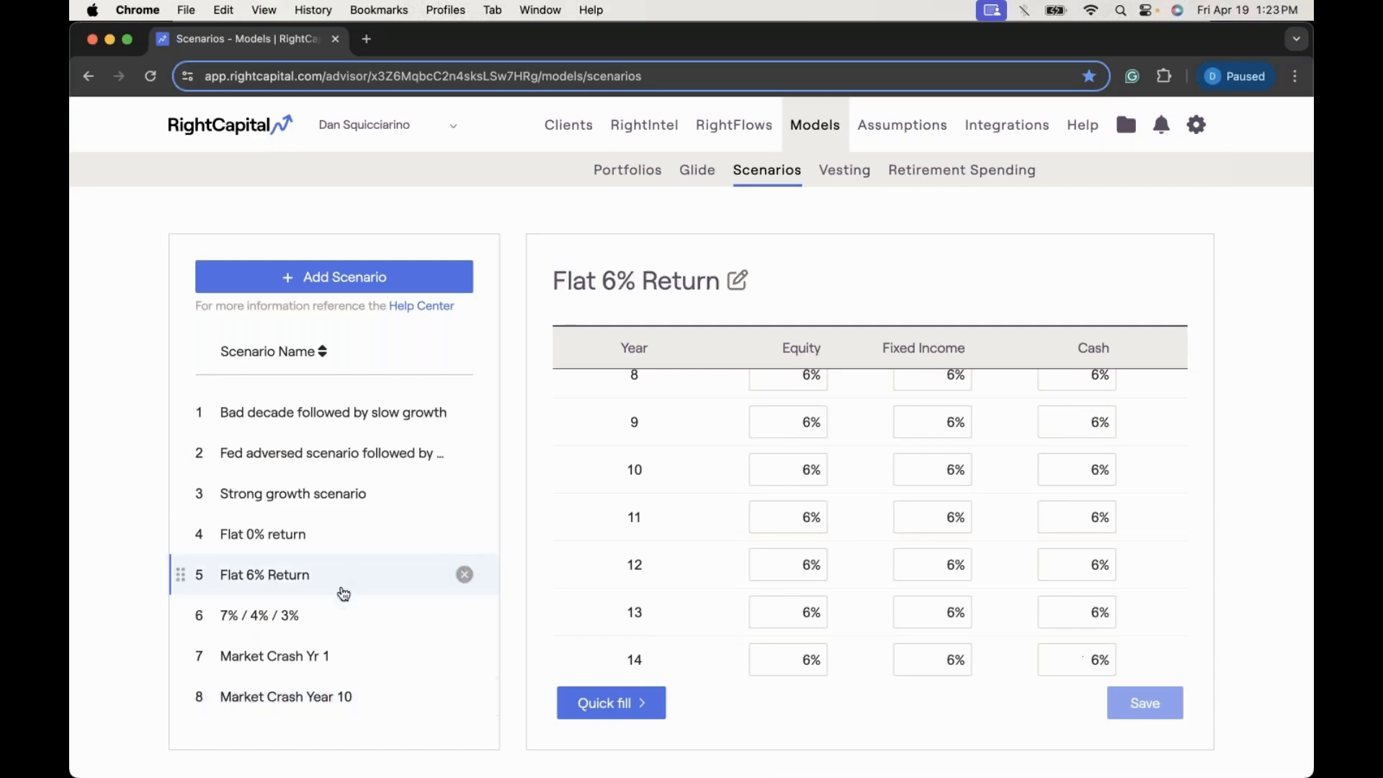
left_click(349, 657)
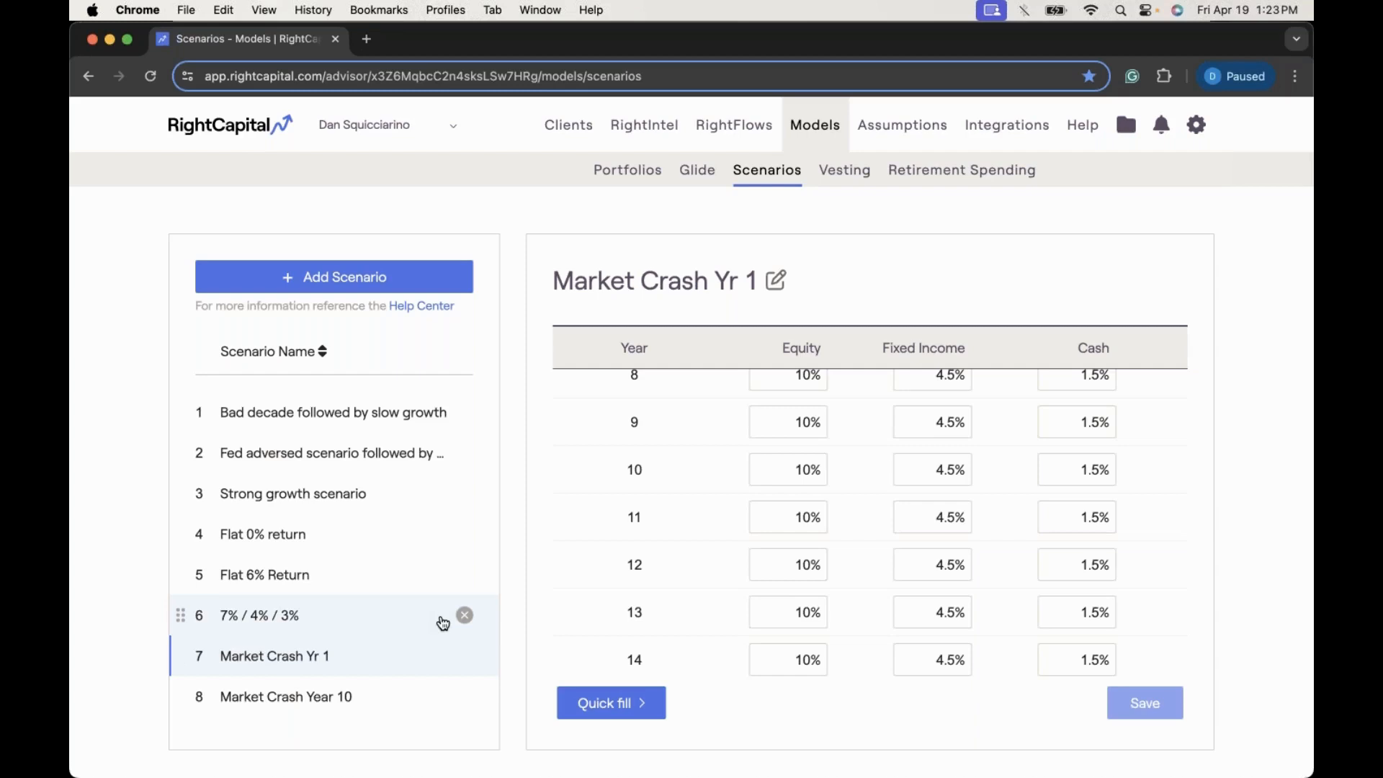
scroll(790, 549, "up", 5)
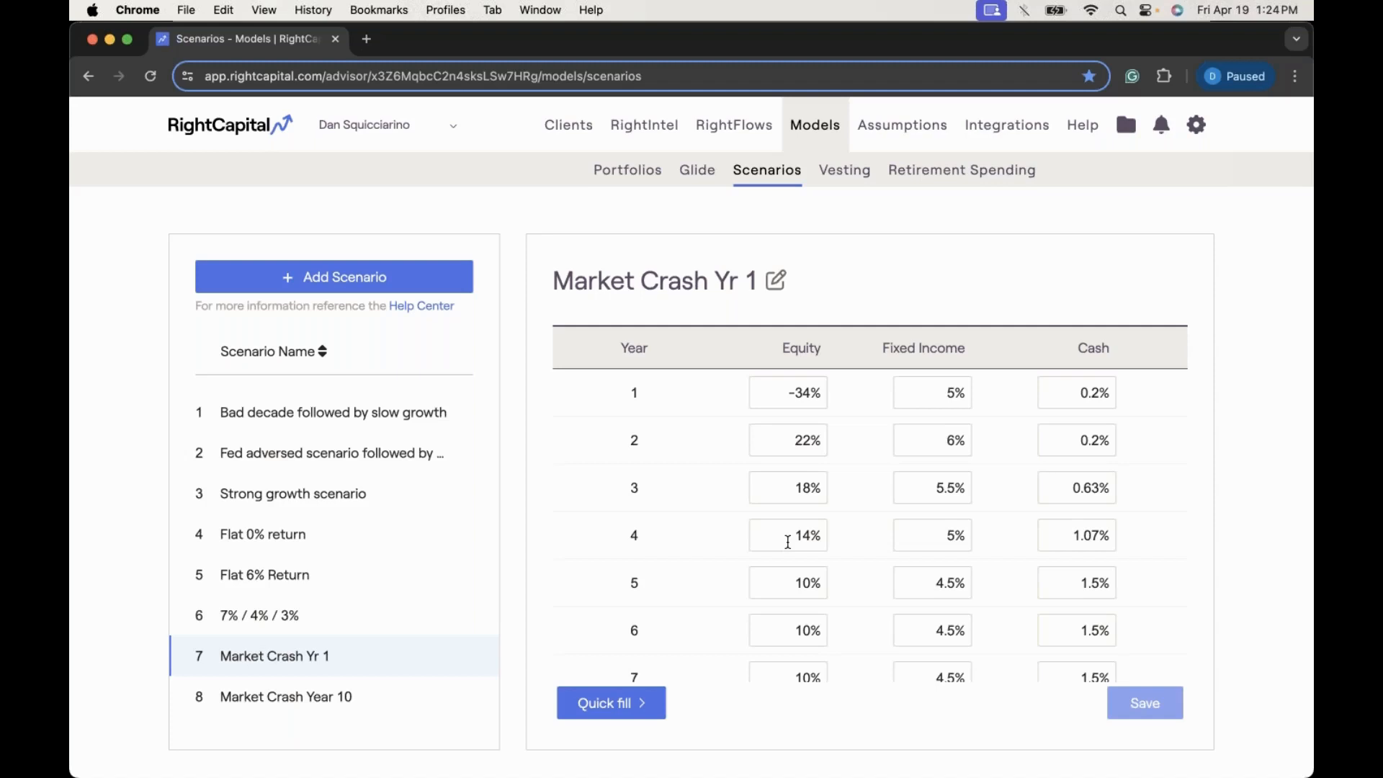
scroll(788, 542, "down", 10)
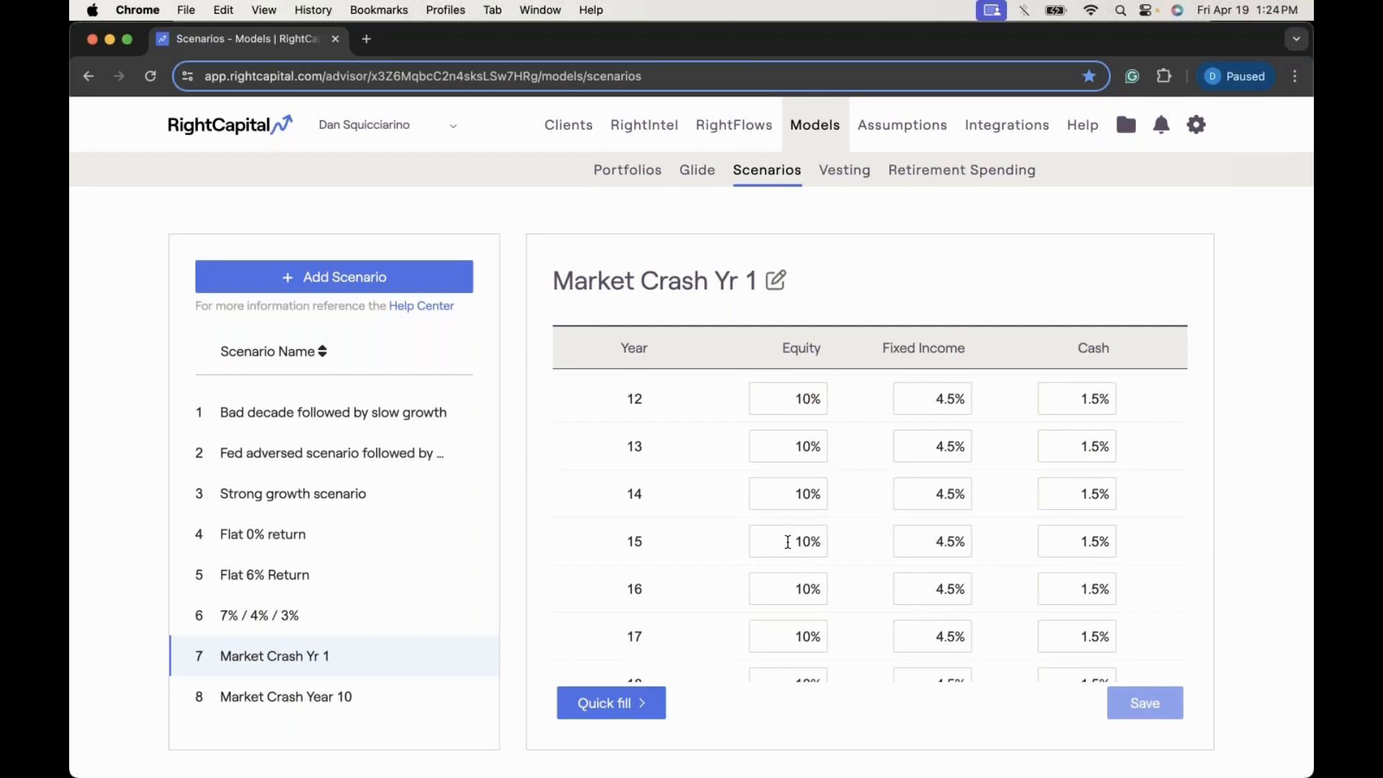
scroll(788, 541, "up", 1)
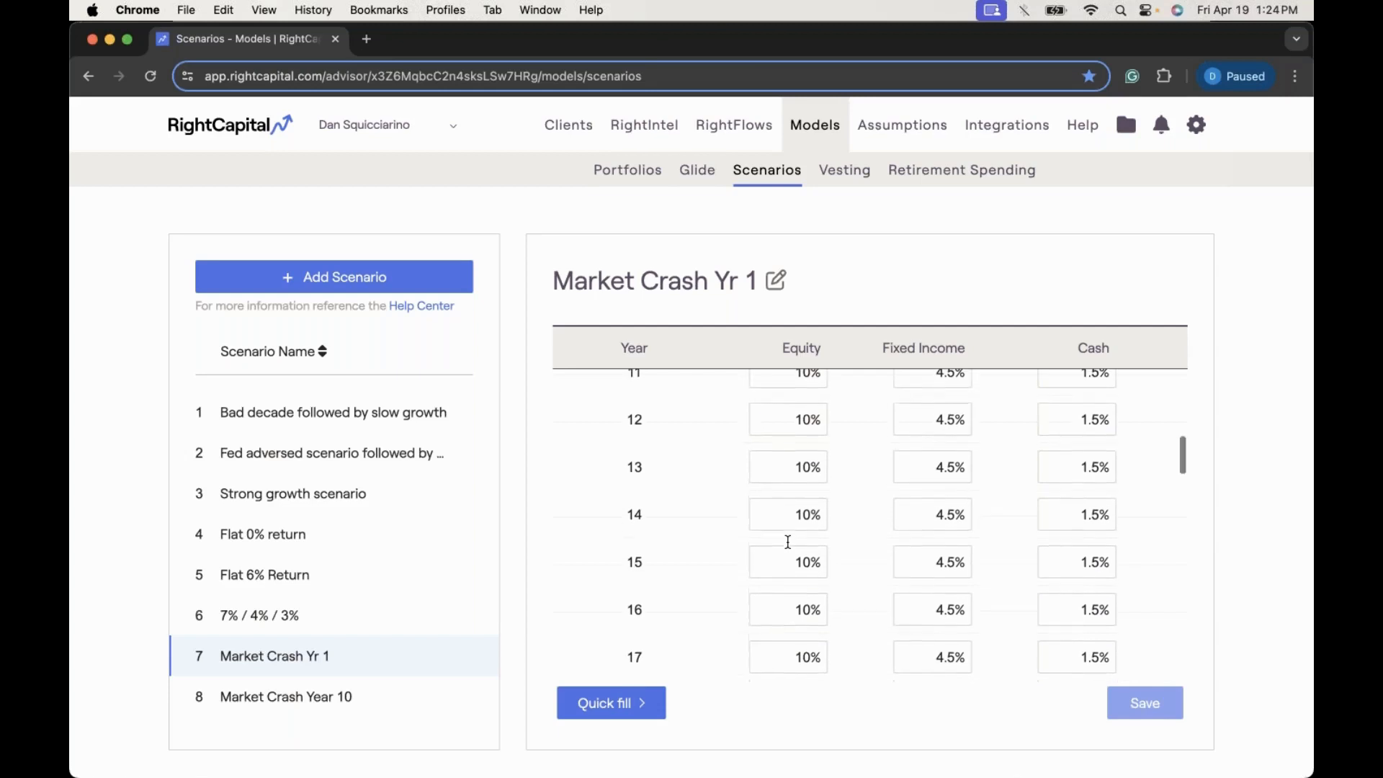
scroll(788, 547, "up", 10)
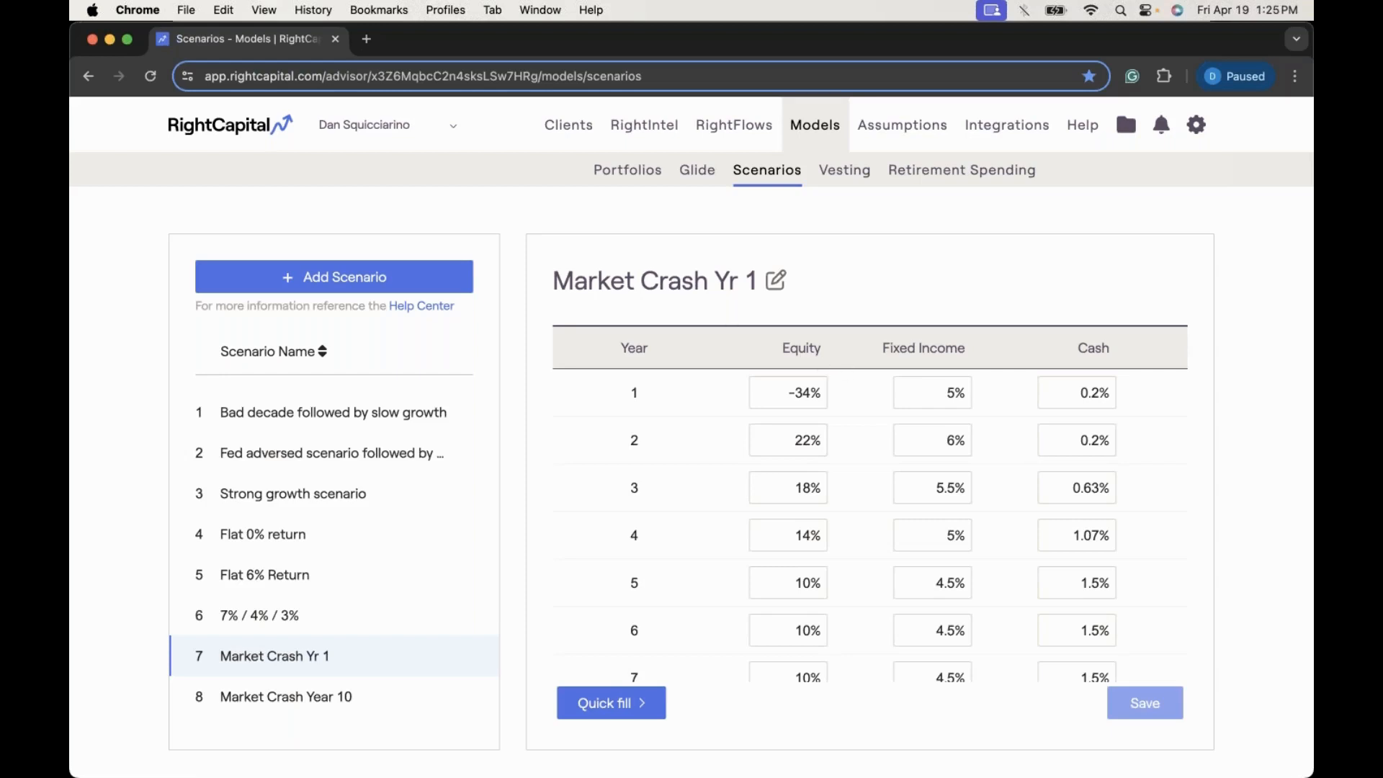
Step: Search the client list by the client's first name and open the matching client's plan
left_click(575, 130)
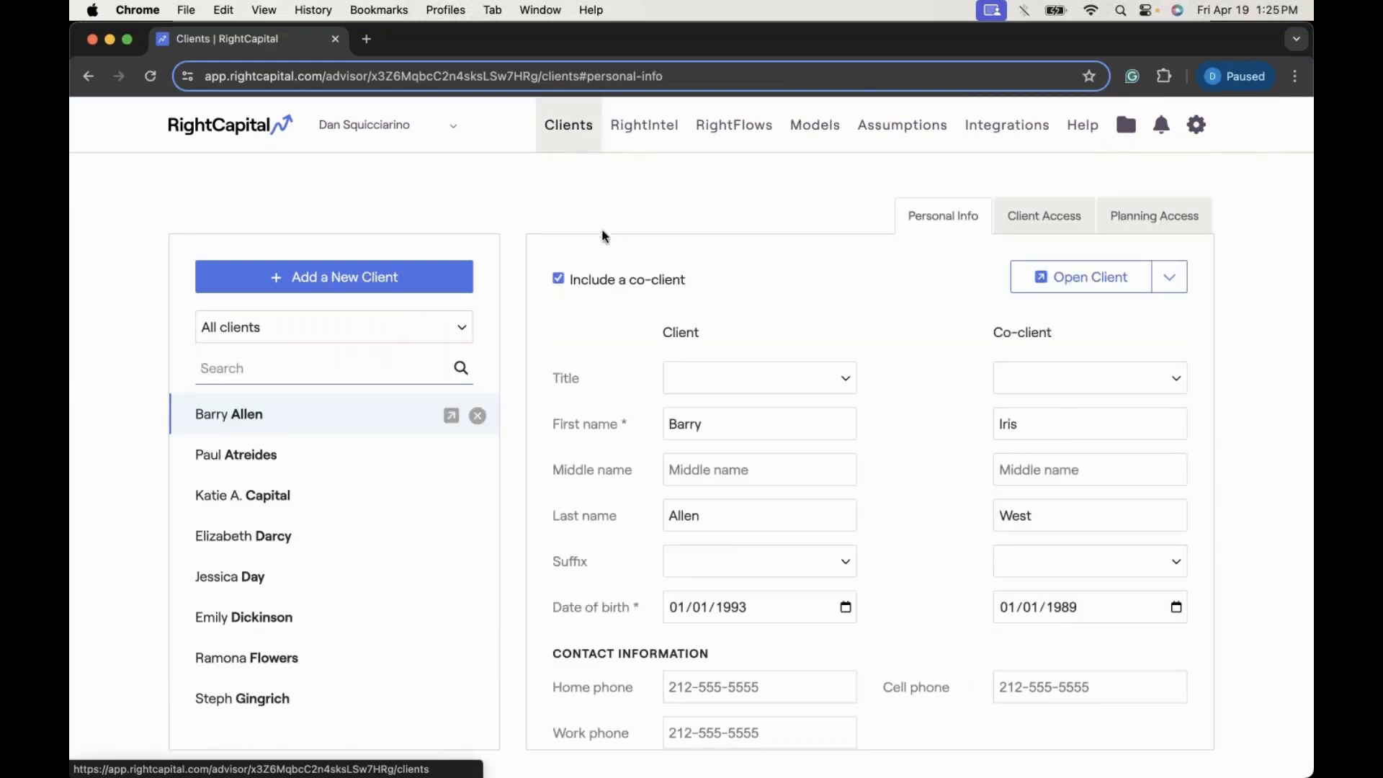
type("jane")
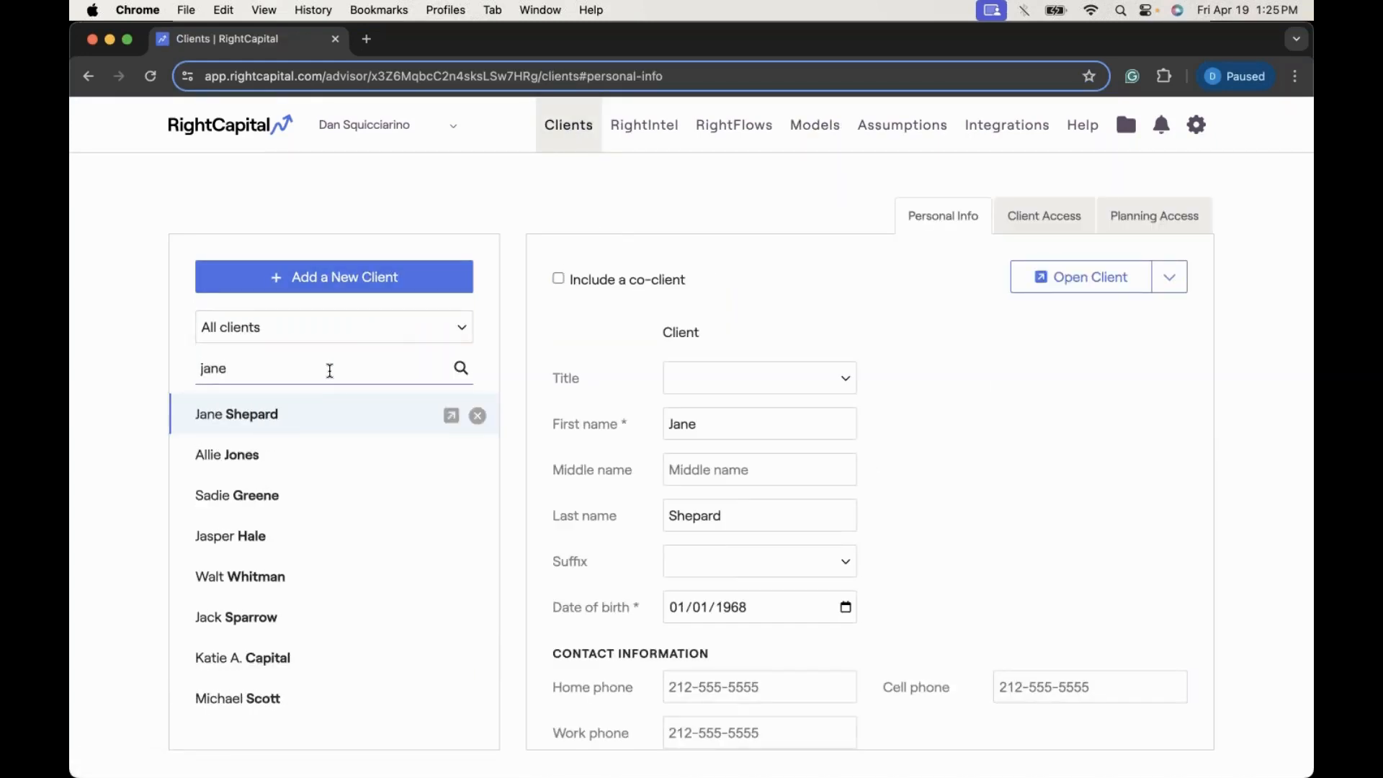
left_click(451, 416)
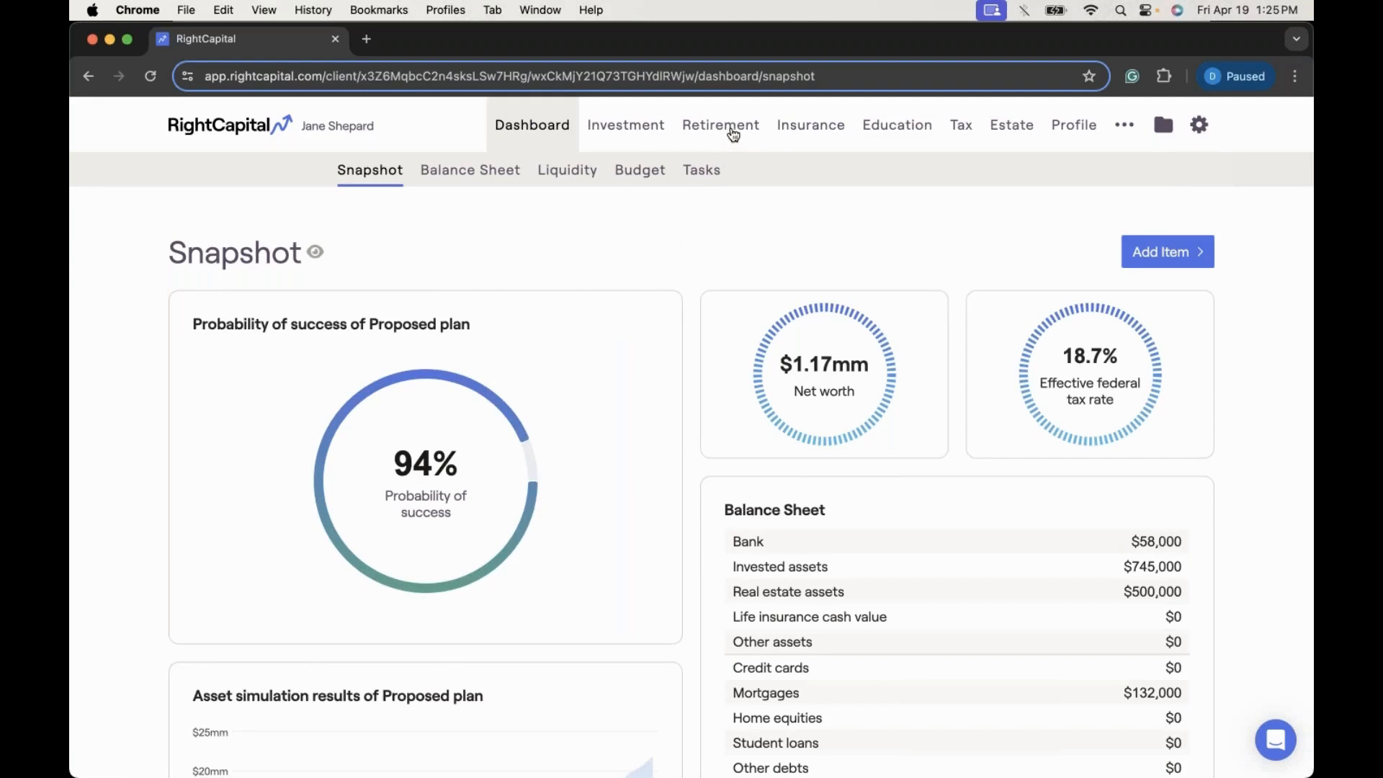
Step: Display the retirement analysis comparison under the Flat 6% Return scenario and inspect the invested assets at age 90
left_click(733, 135)
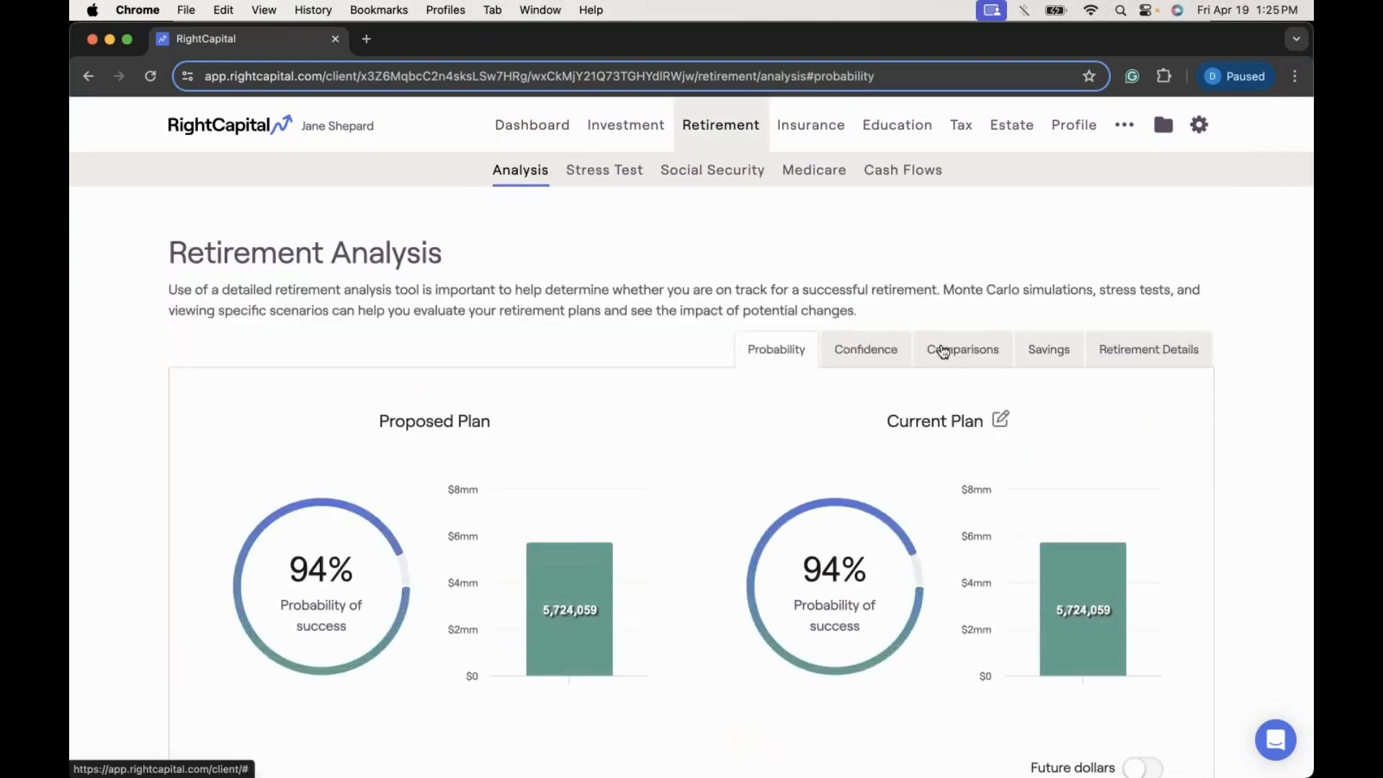
left_click(944, 352)
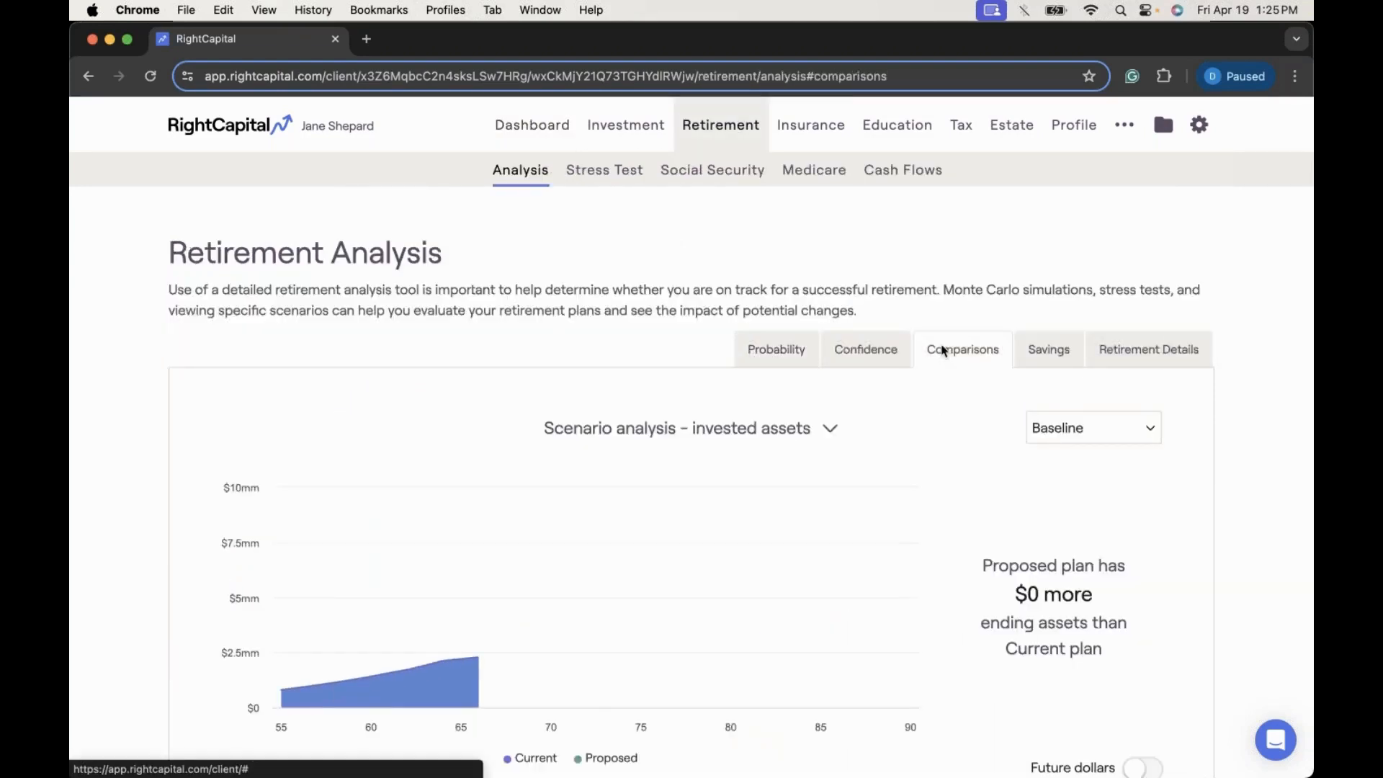
left_click(1107, 427)
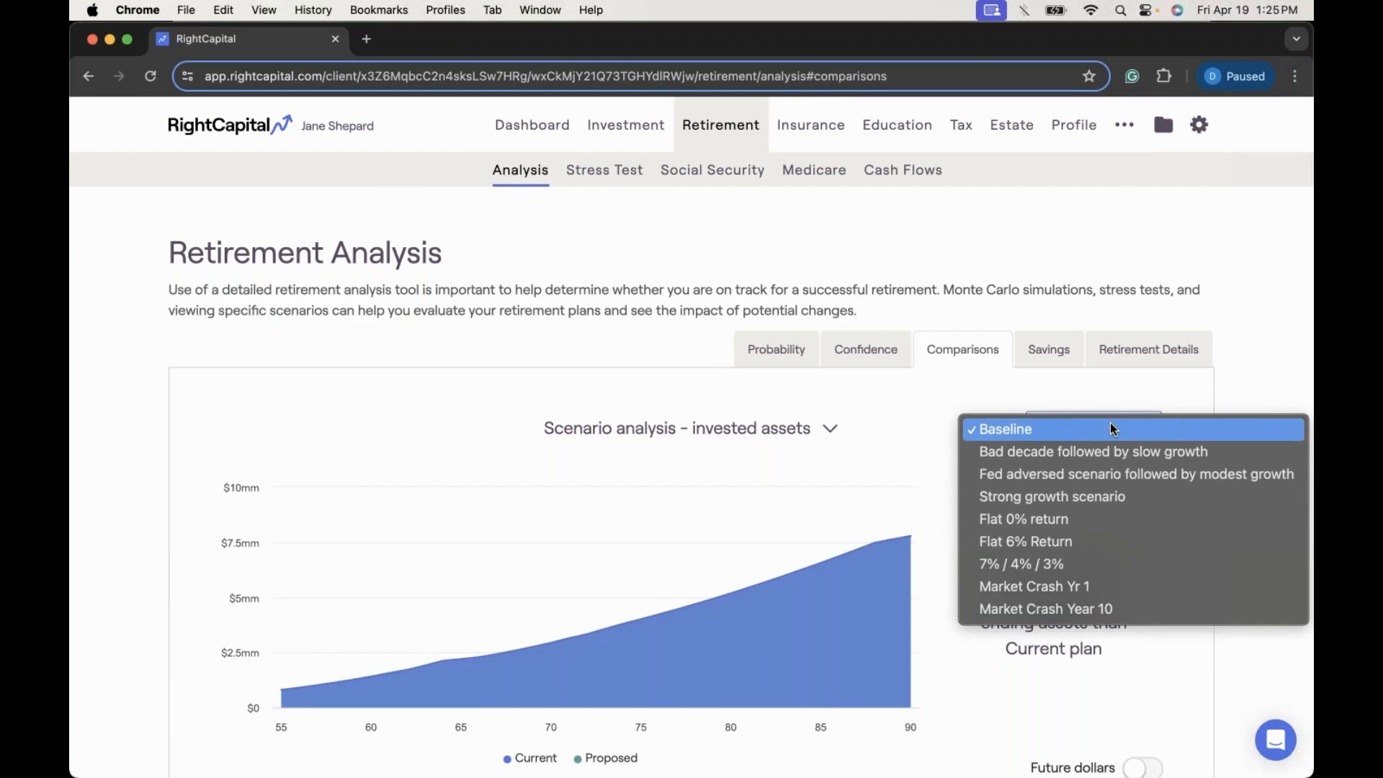
left_click(1088, 543)
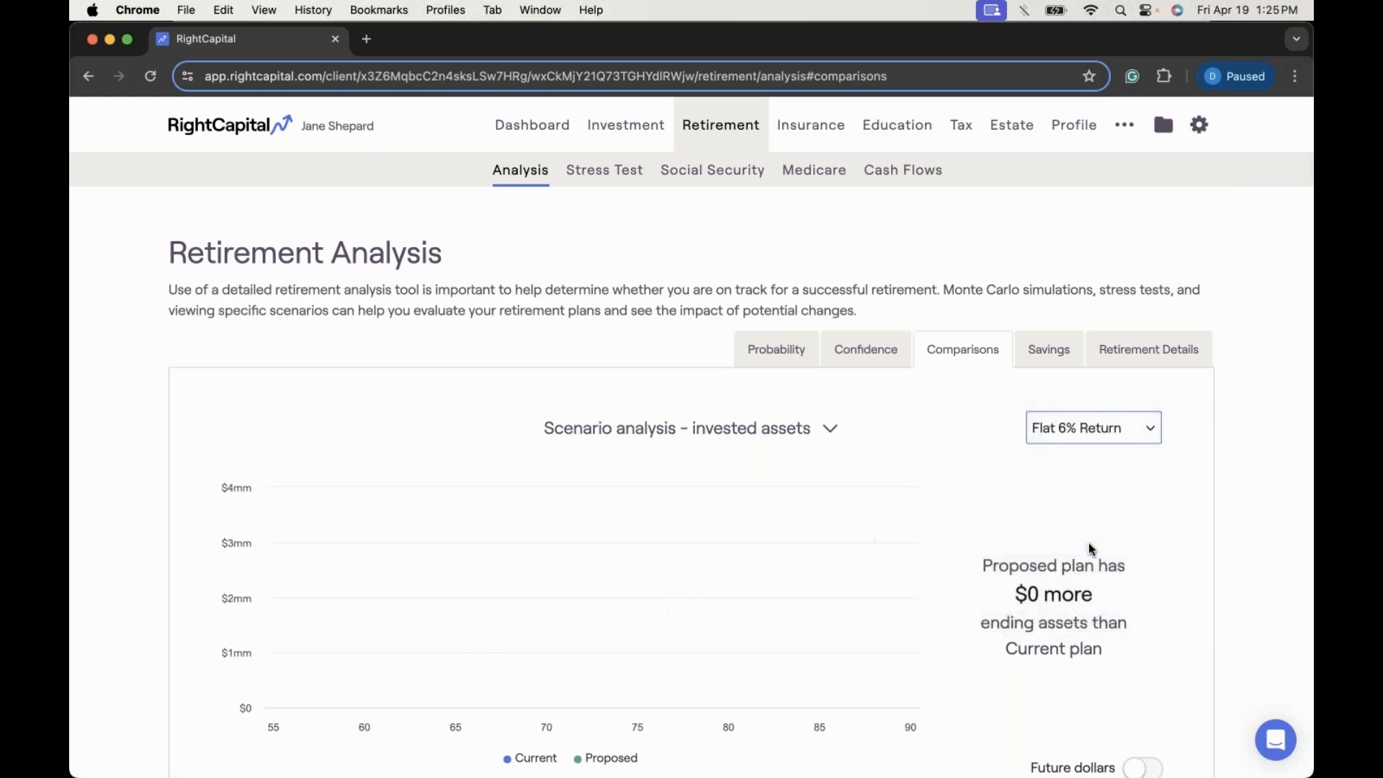
scroll(999, 525, "down", 2)
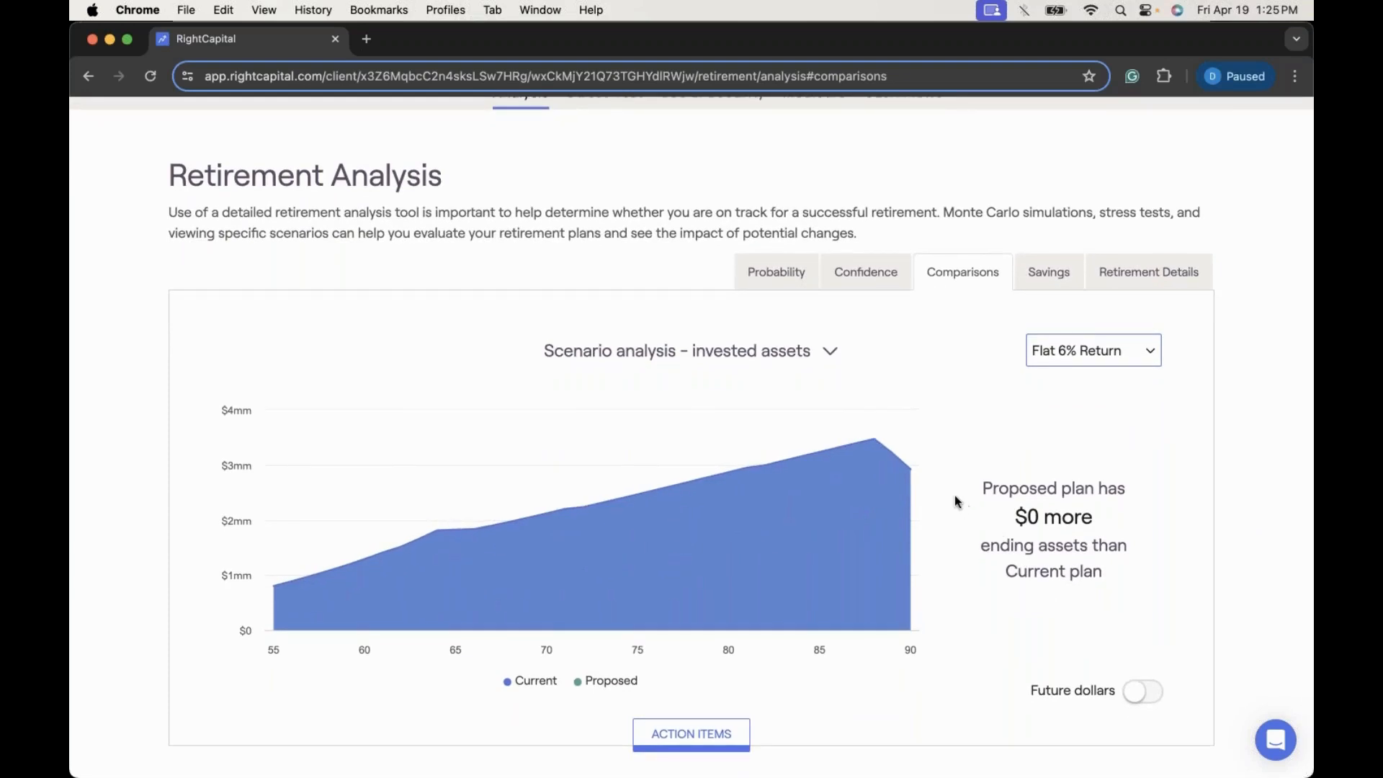
mouse_move(912, 473)
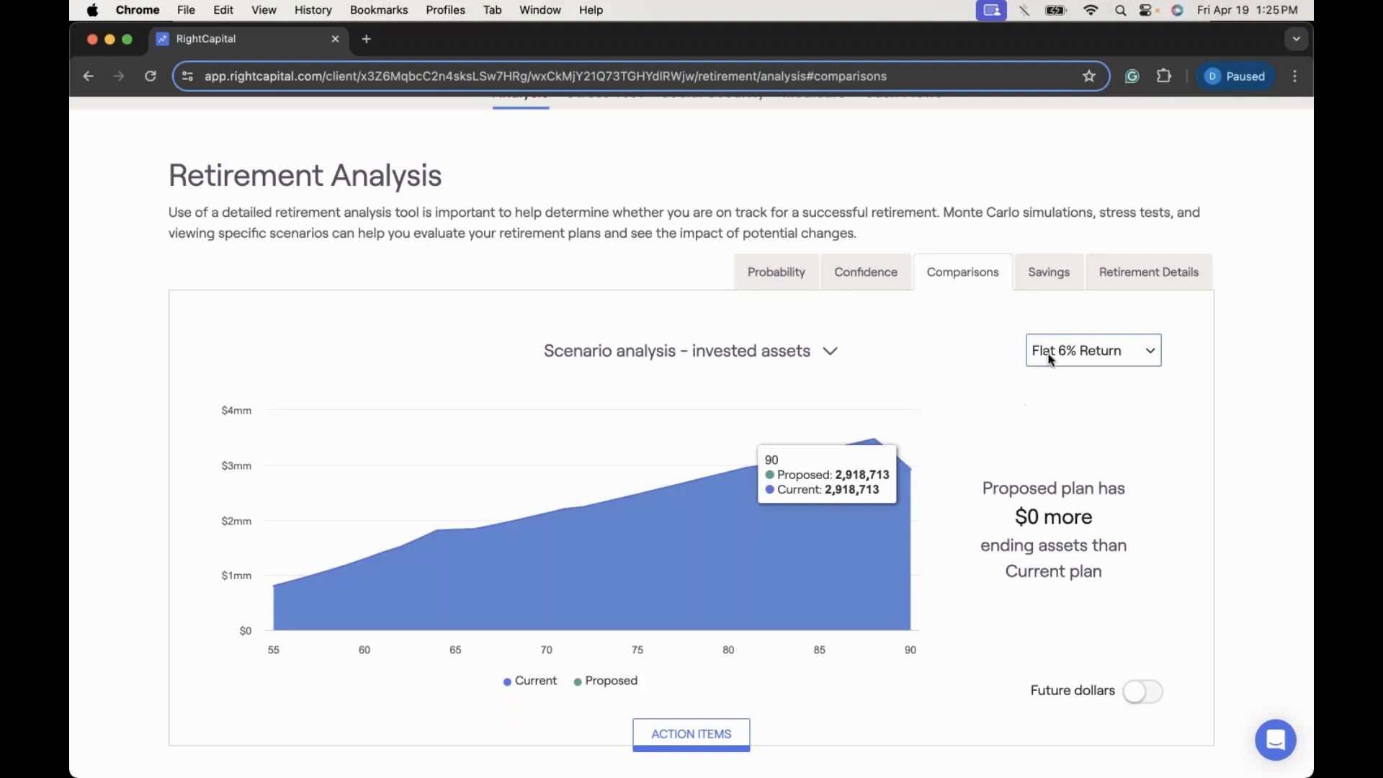
Step: Switch the comparison to the Baseline scenario and inspect the invested assets at age 90
left_click(1074, 351)
left_click(1032, 240)
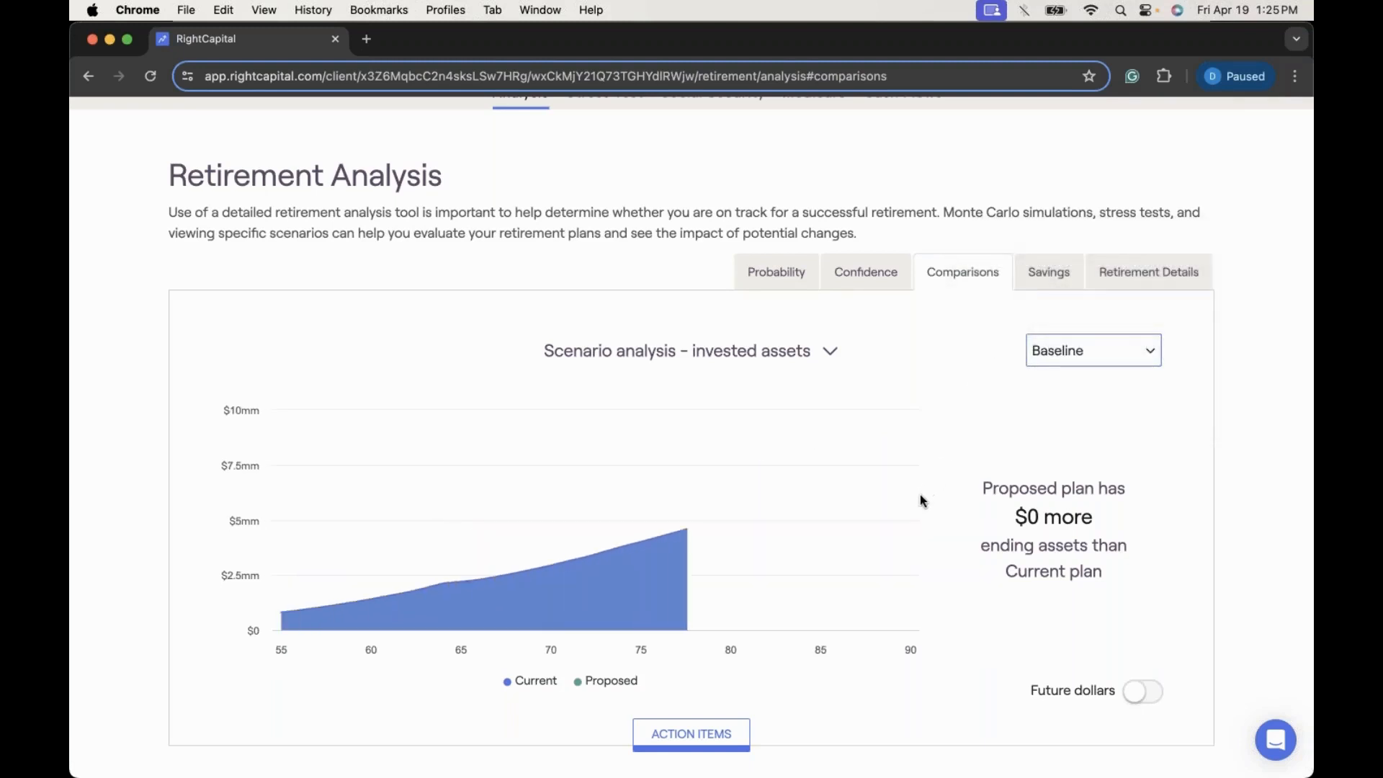
mouse_move(915, 496)
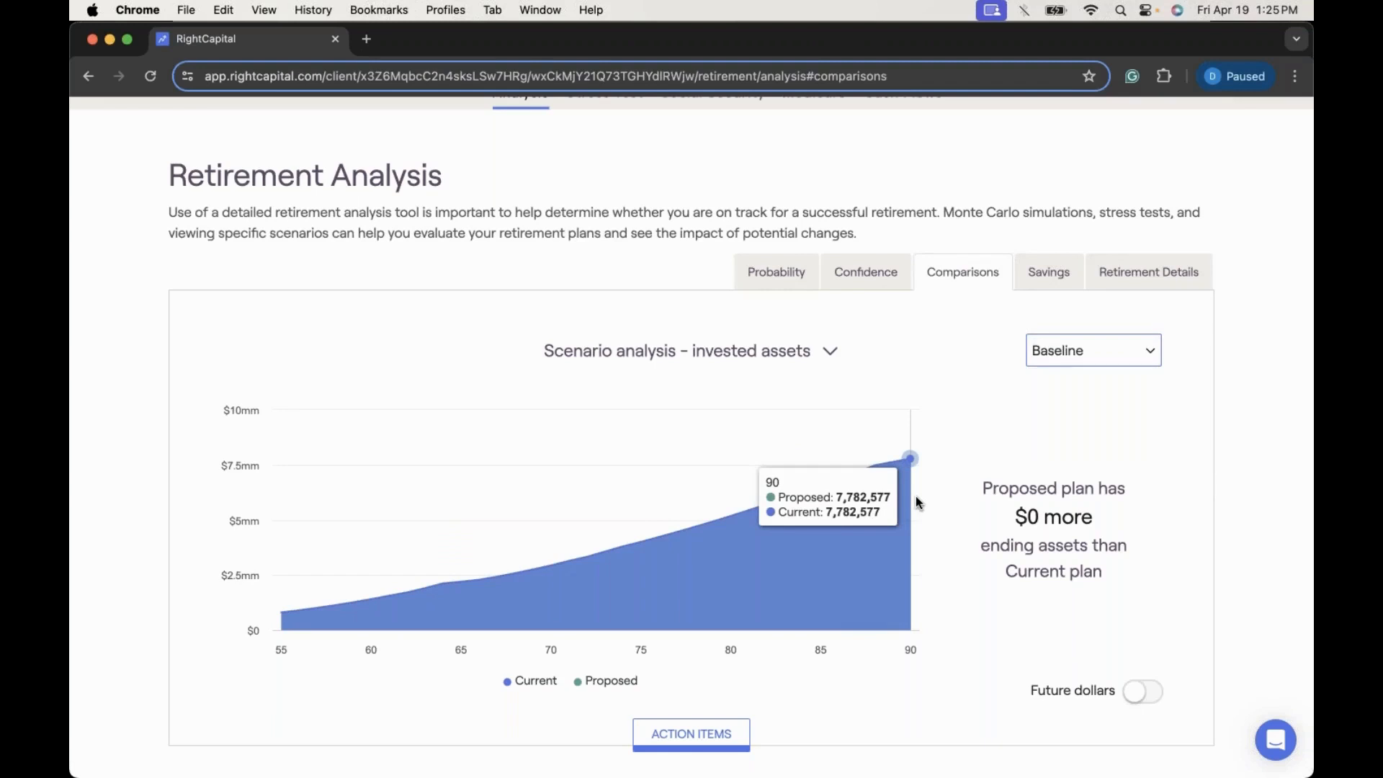
Step: Switch the comparison to the 7% / 4% / 3% scenario and inspect the invested assets at age 90
left_click(1070, 352)
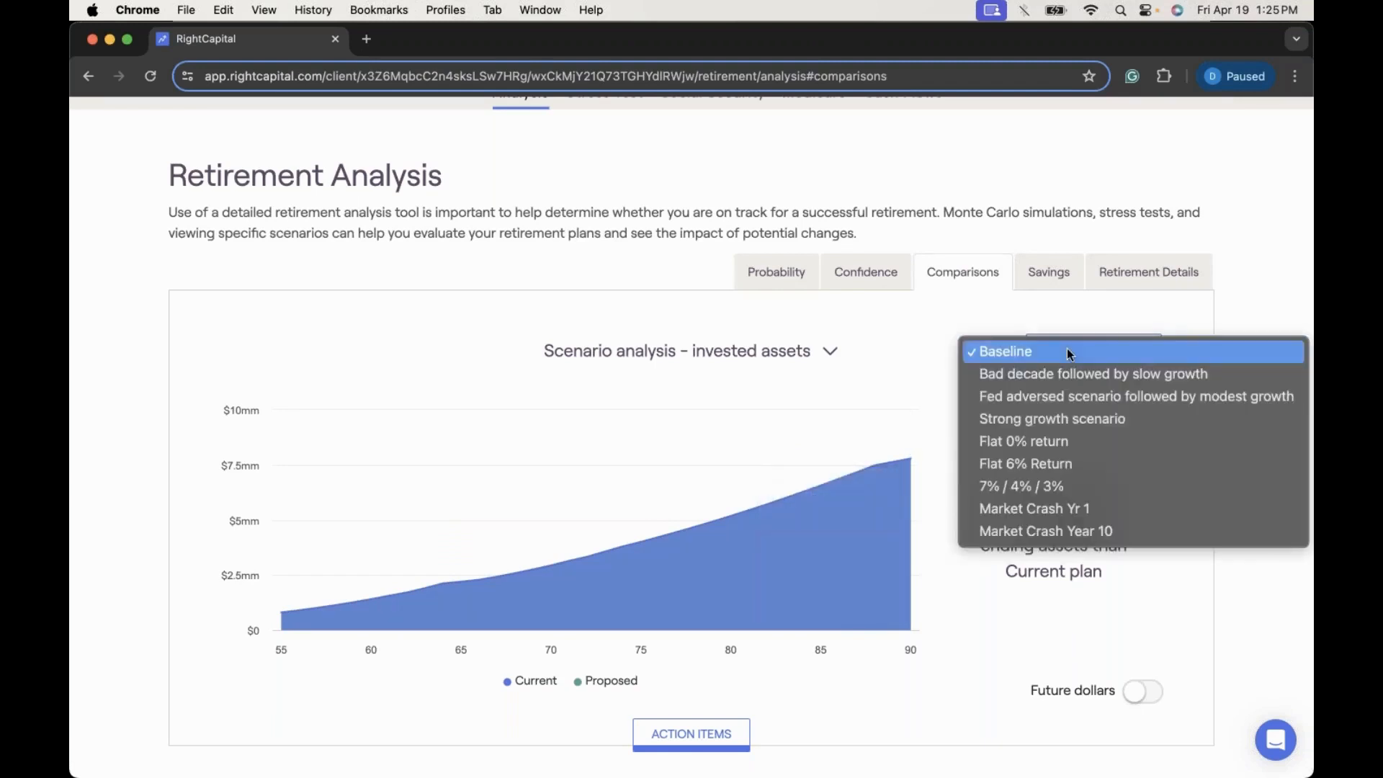
left_click(1059, 486)
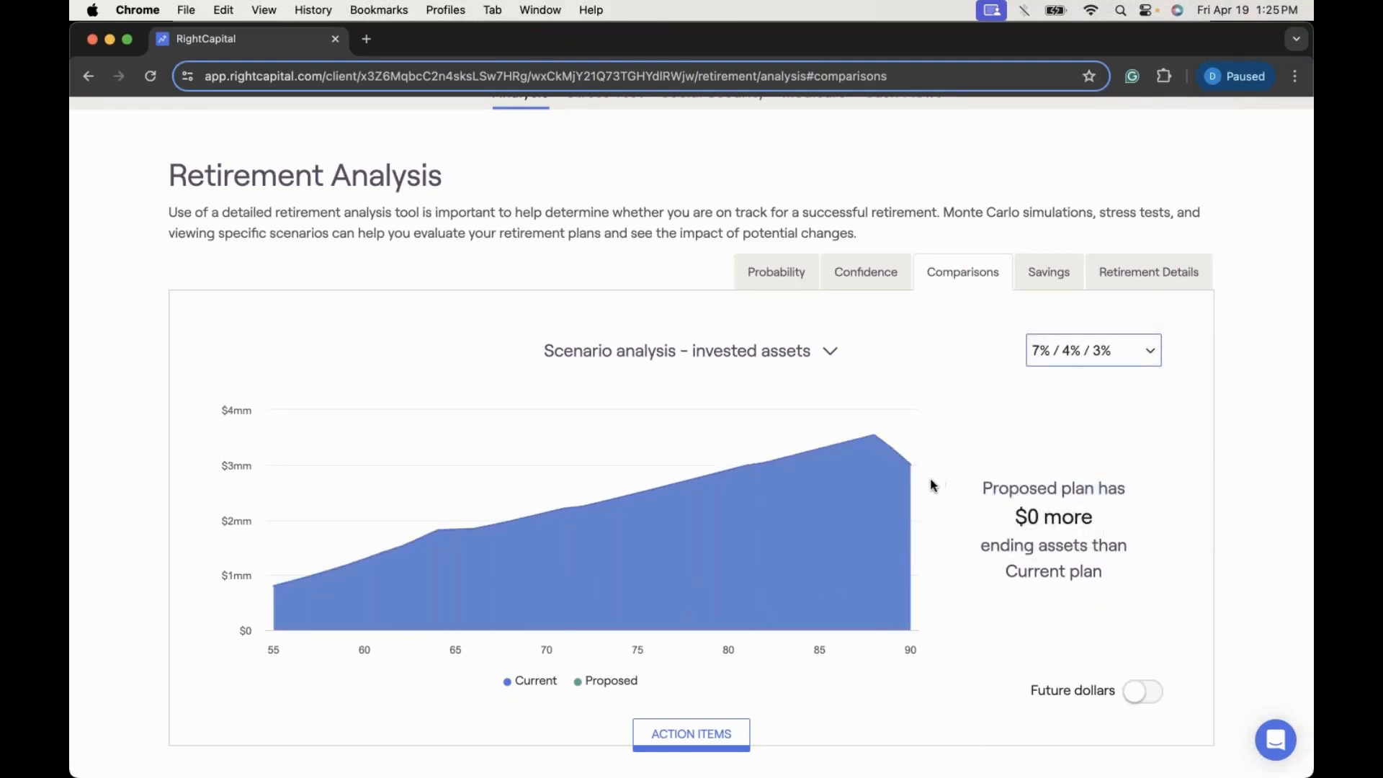
mouse_move(915, 490)
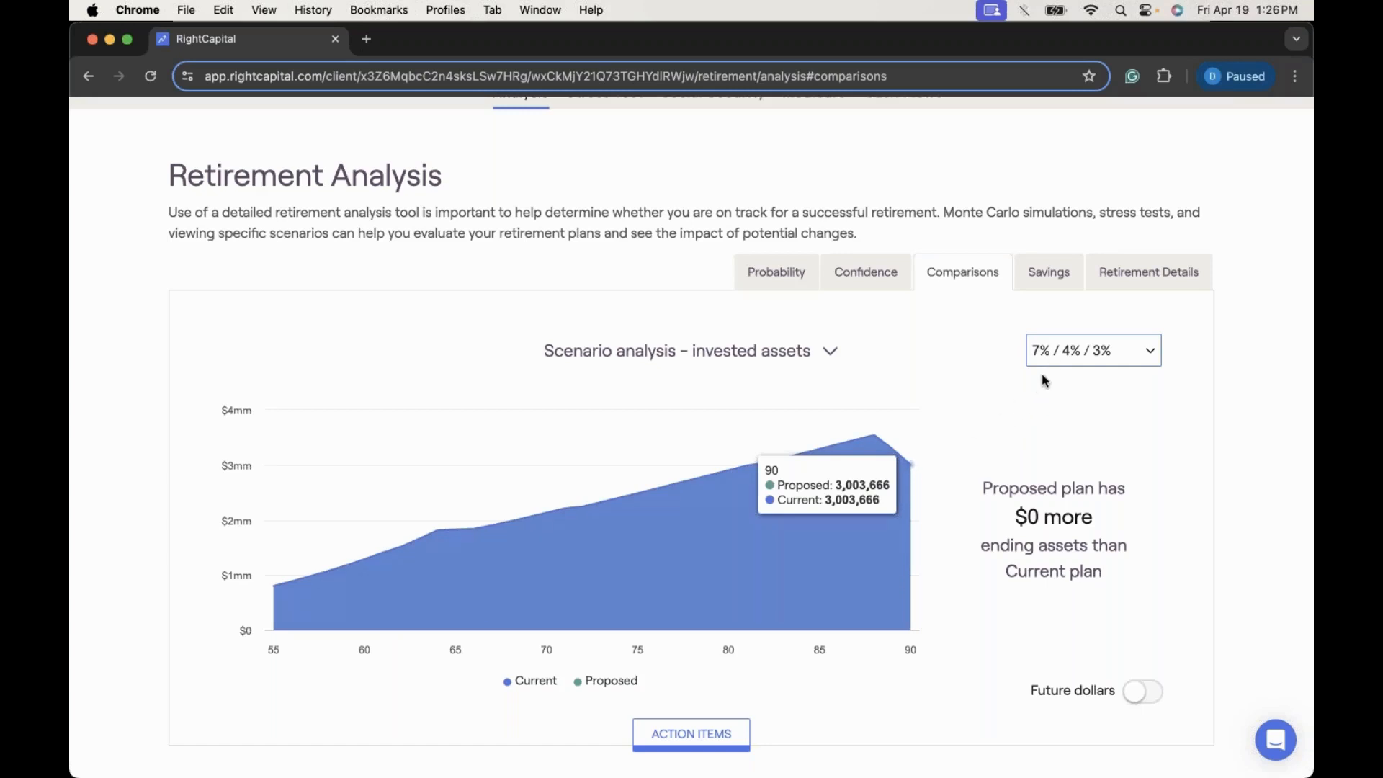
left_click(1051, 352)
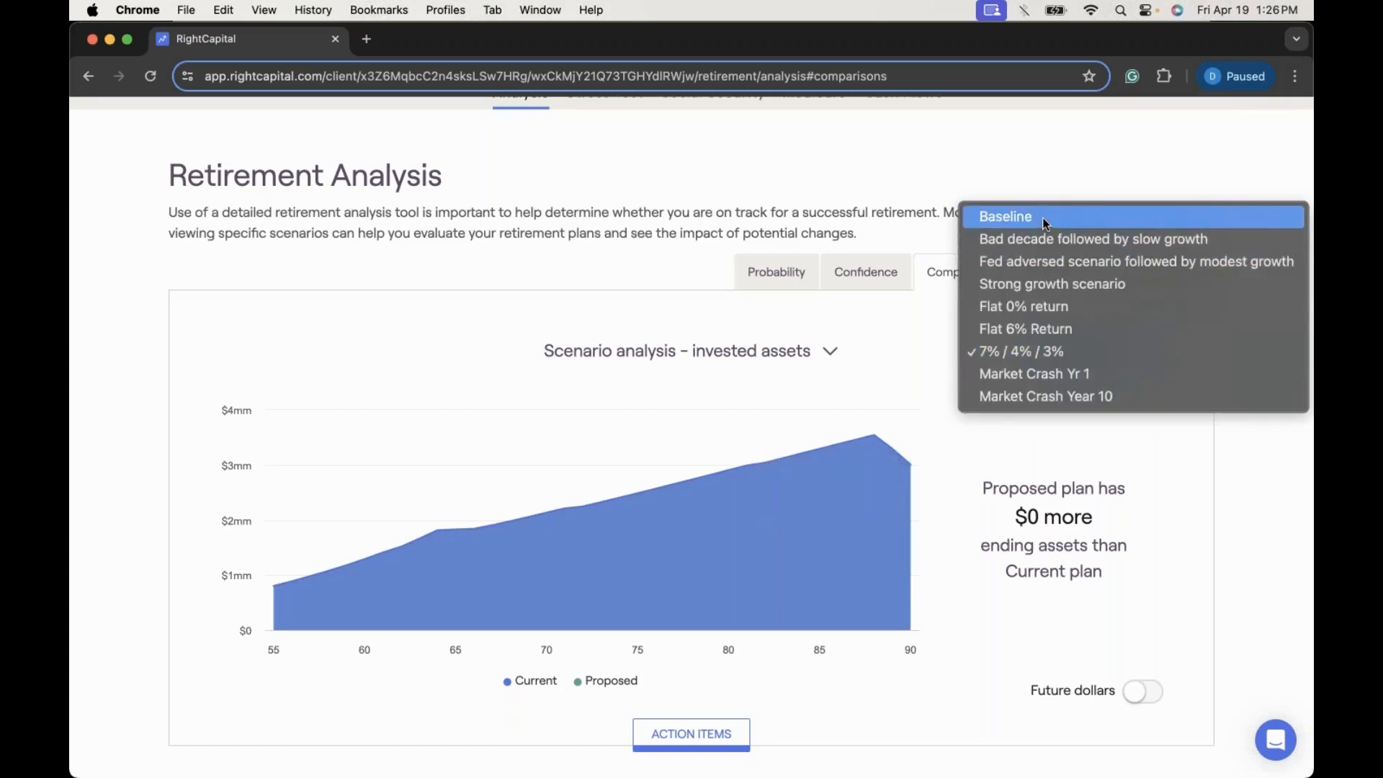
left_click(999, 350)
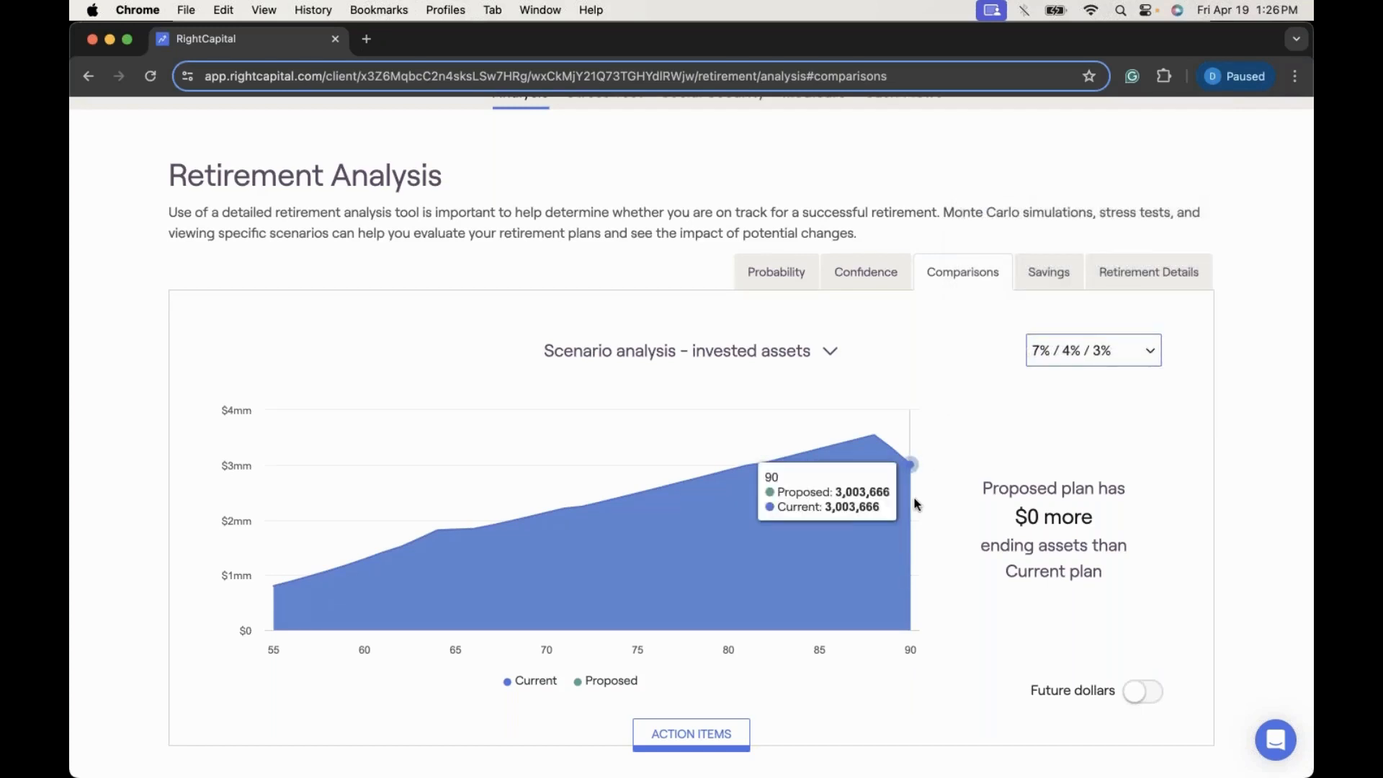
Step: Inspect invested assets in the early years and at age 90 under Market Crash Yr 1, and switch the comparison to Market Crash Year 10
left_click(1072, 352)
left_click(1070, 374)
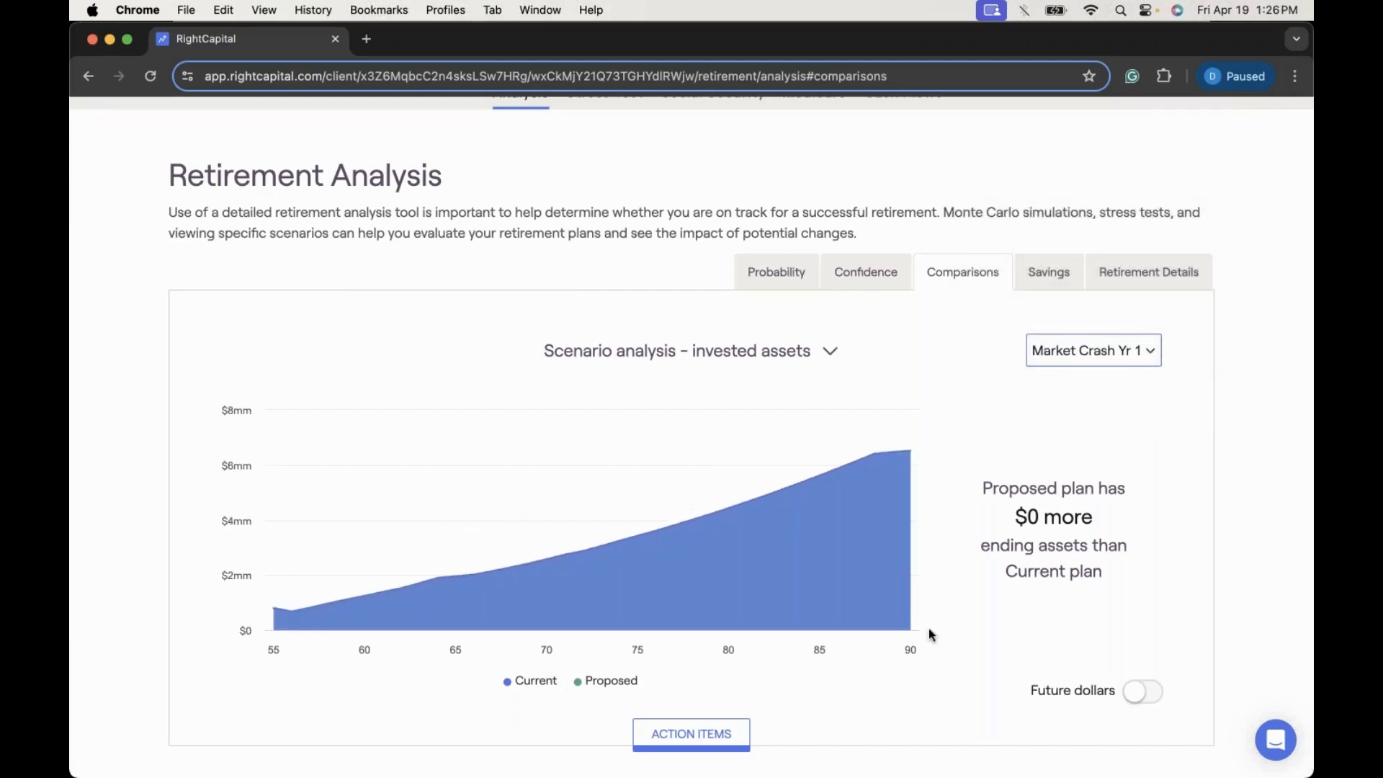
mouse_move(276, 621)
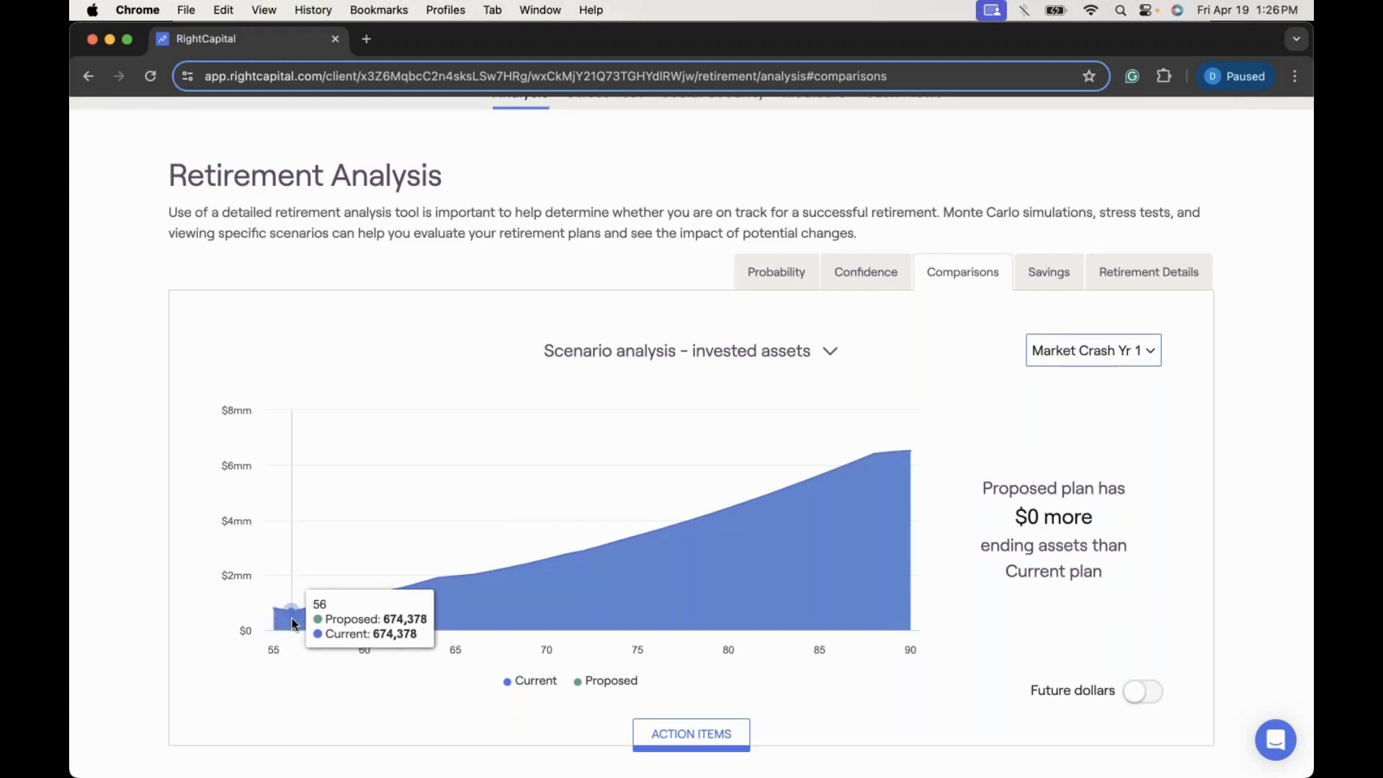
mouse_move(348, 615)
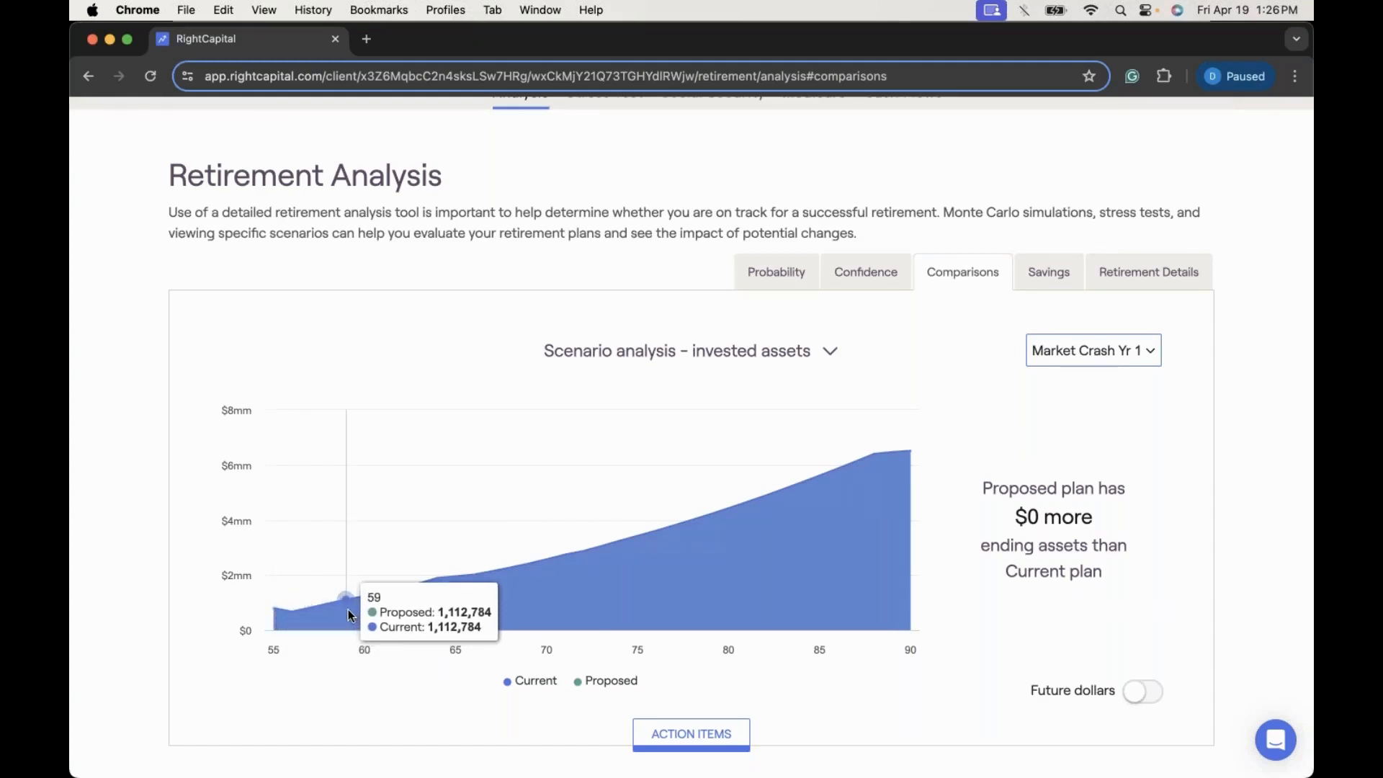
mouse_move(422, 598)
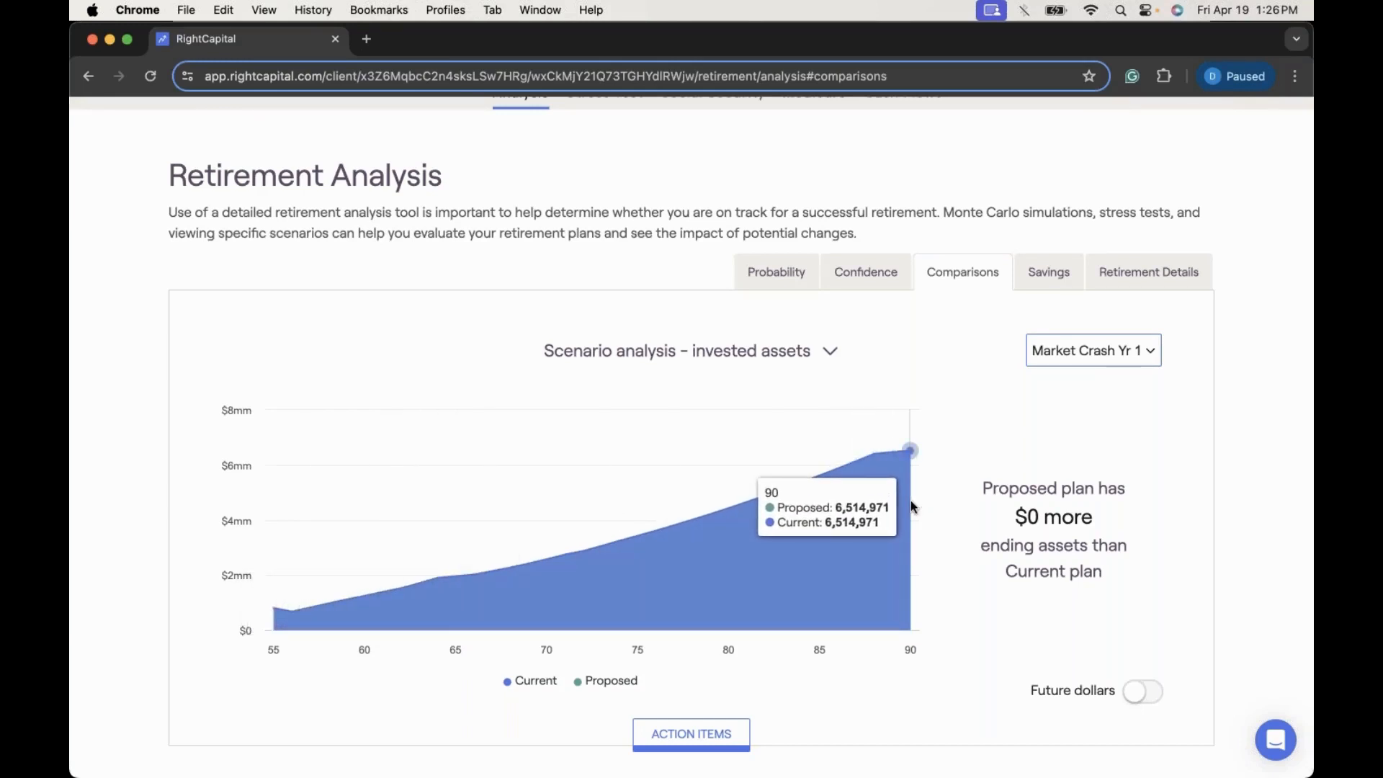
left_click(1109, 352)
left_click(1111, 375)
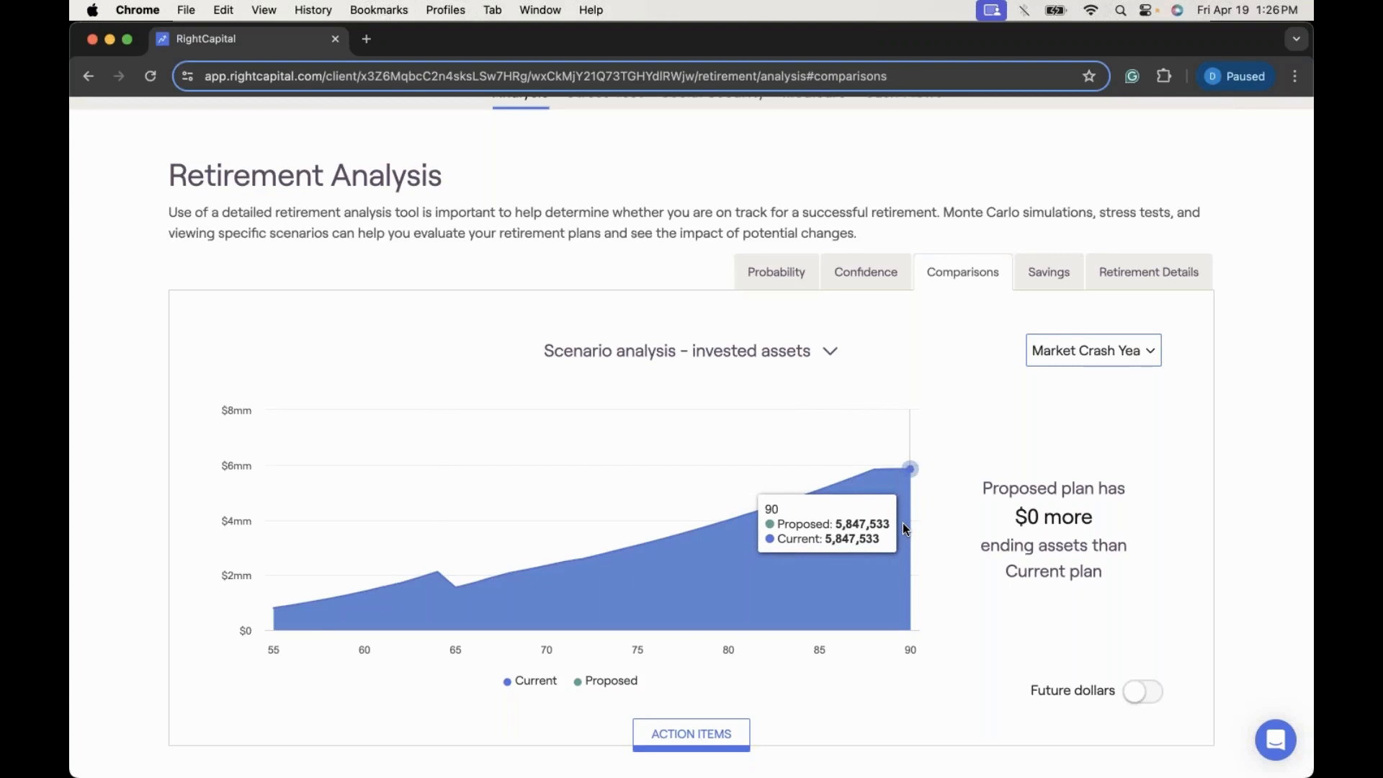
Step: Switch the comparison to Market Crash Yr 1 and to Baseline, inspecting the invested assets at age 90 under each
left_click(1057, 357)
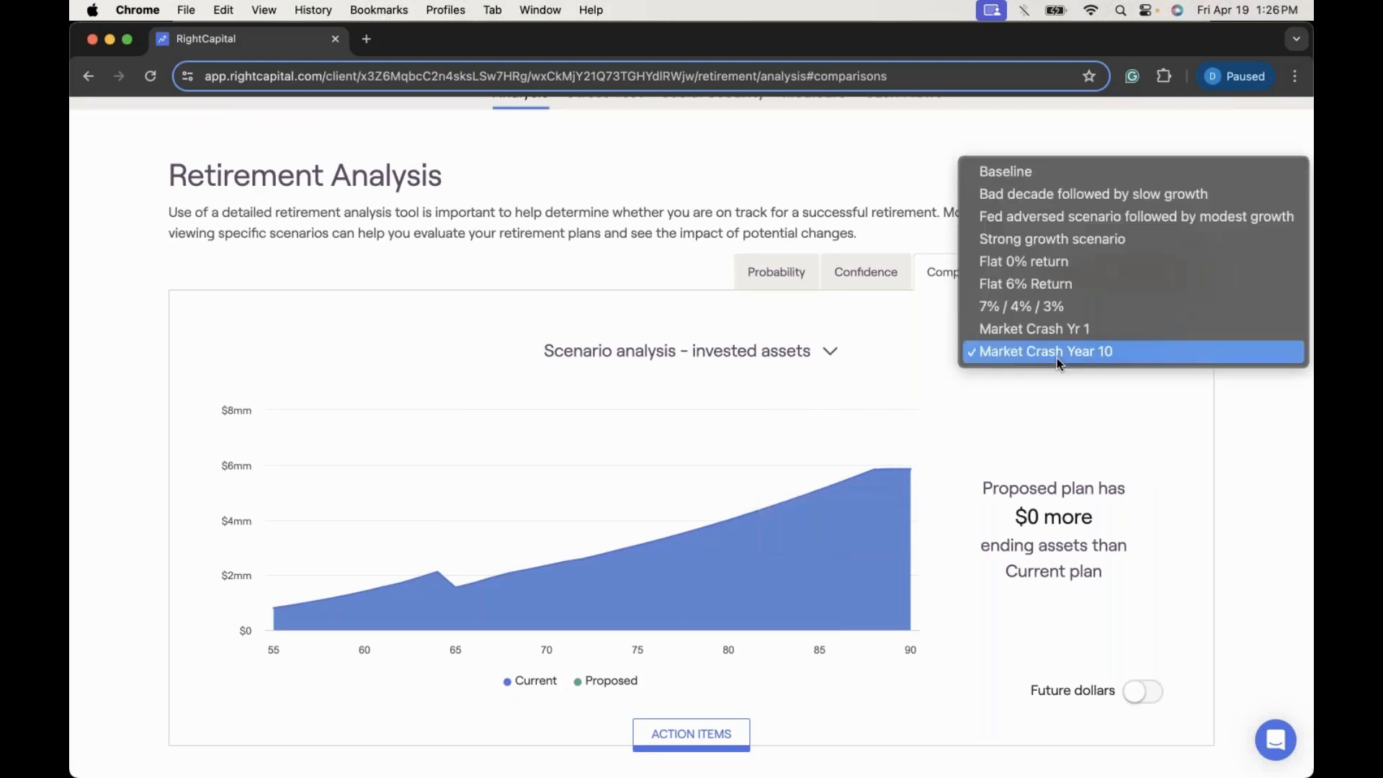
left_click(1053, 330)
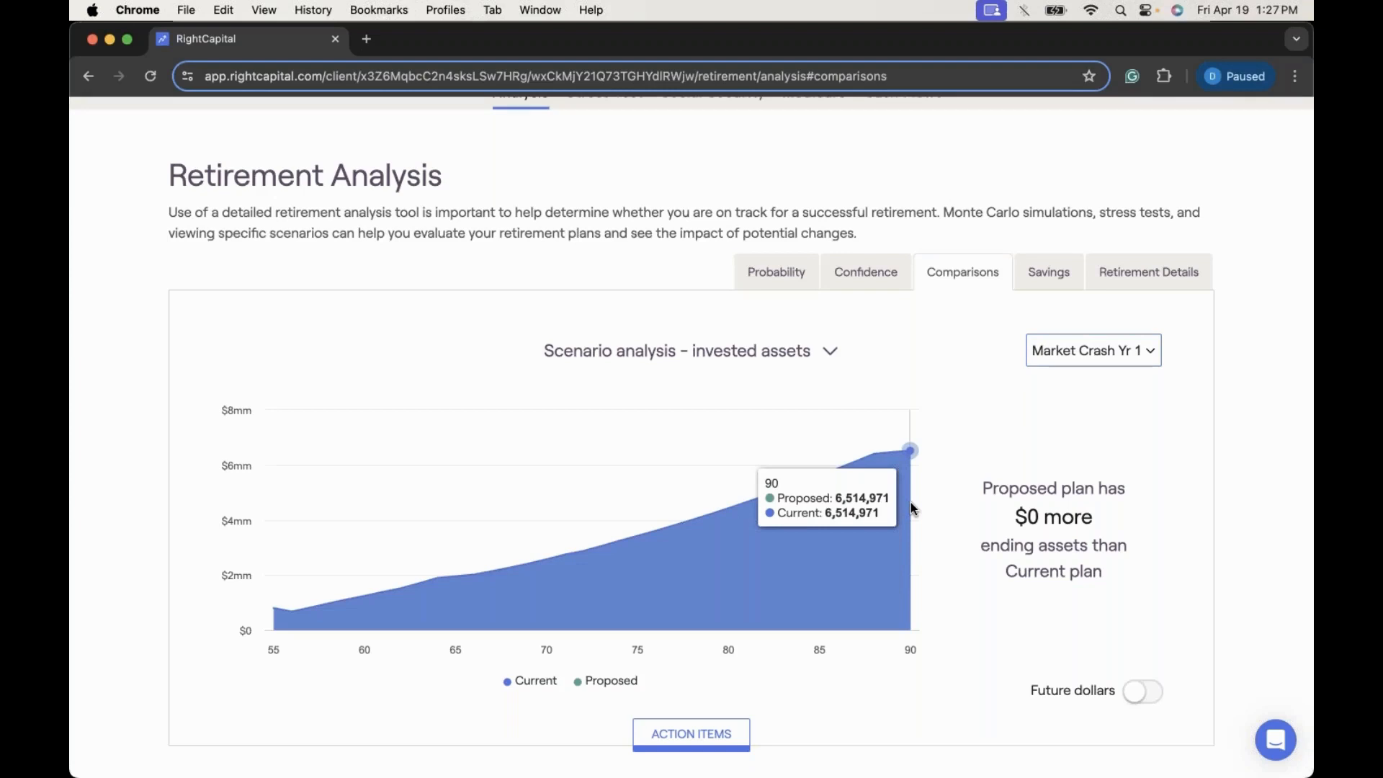
left_click(1062, 351)
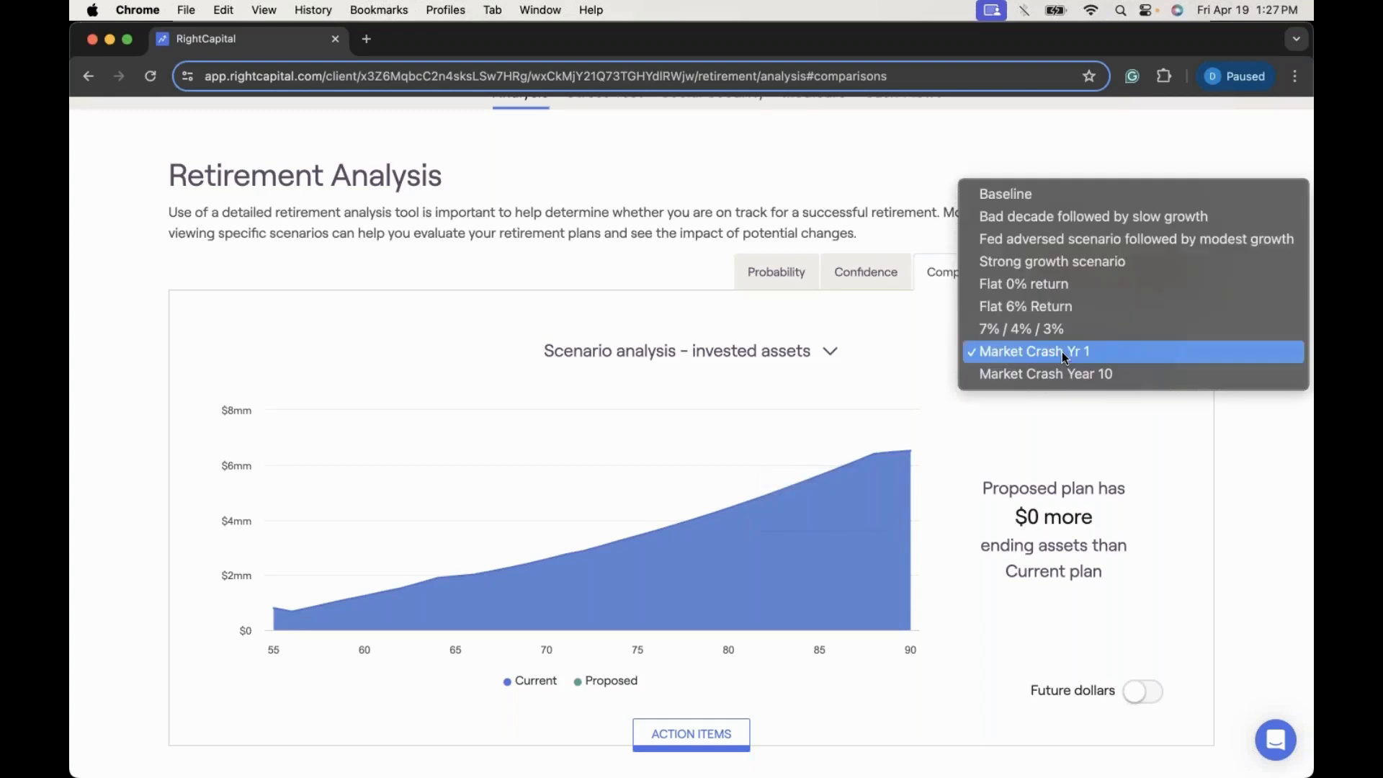
left_click(1035, 195)
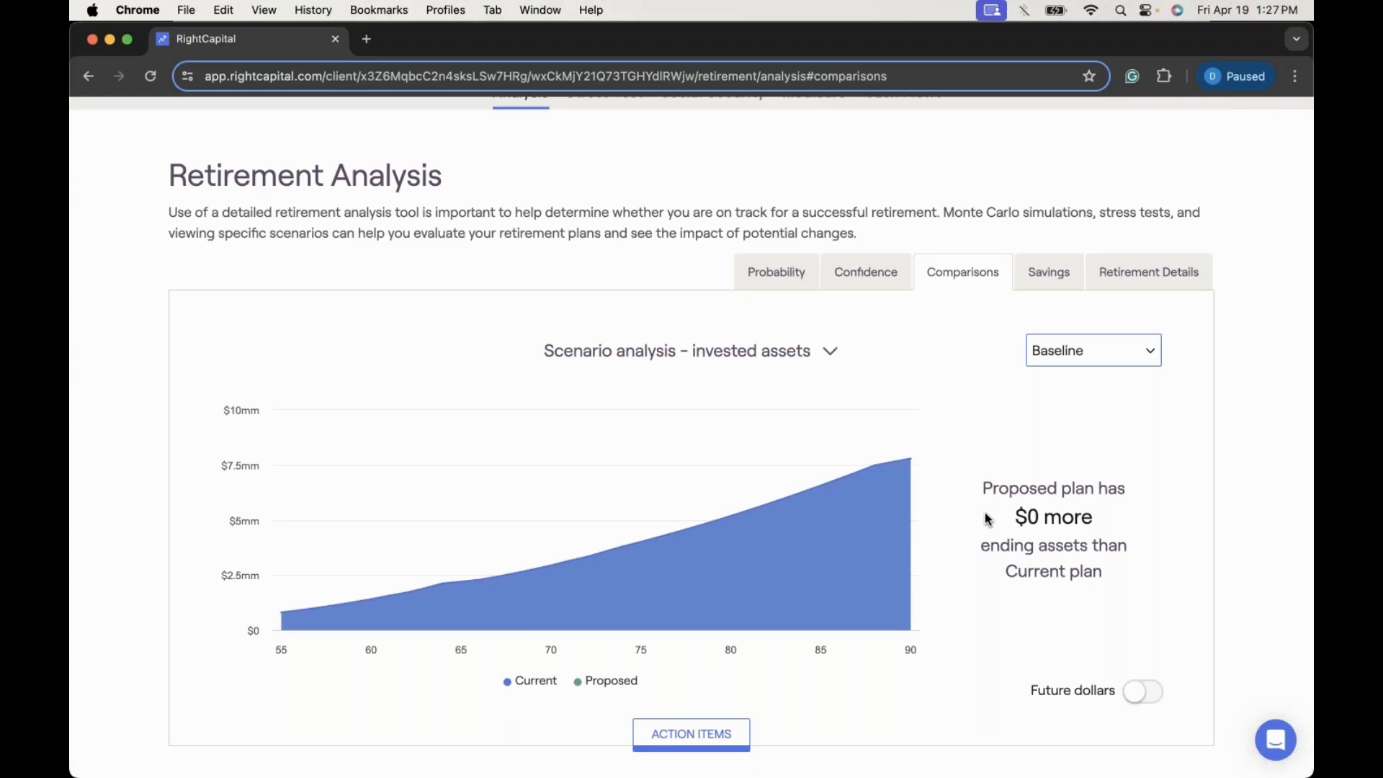
mouse_move(914, 503)
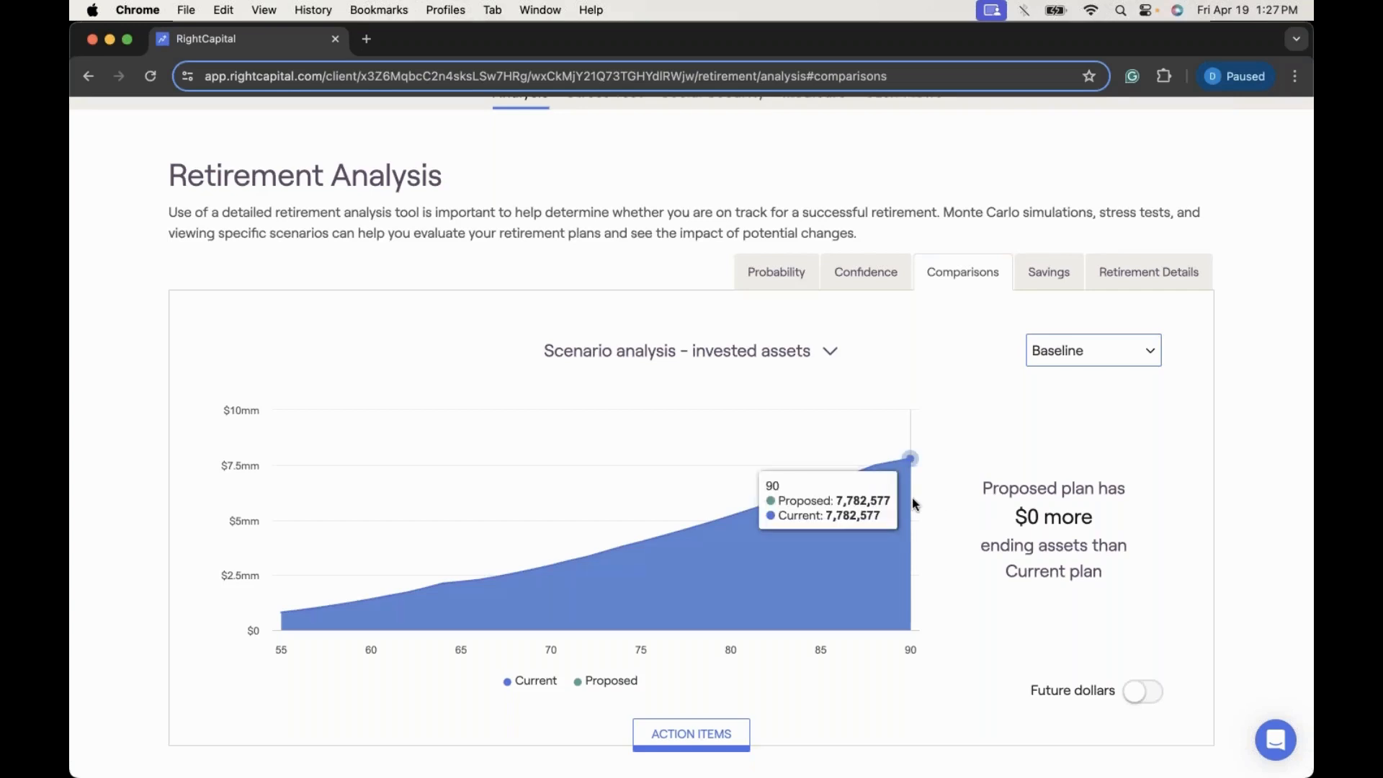
Step: Display the comparison under Market Crash Yr 1 again and inspect the invested assets at age 90
left_click(1078, 351)
left_click(1060, 509)
mouse_move(906, 508)
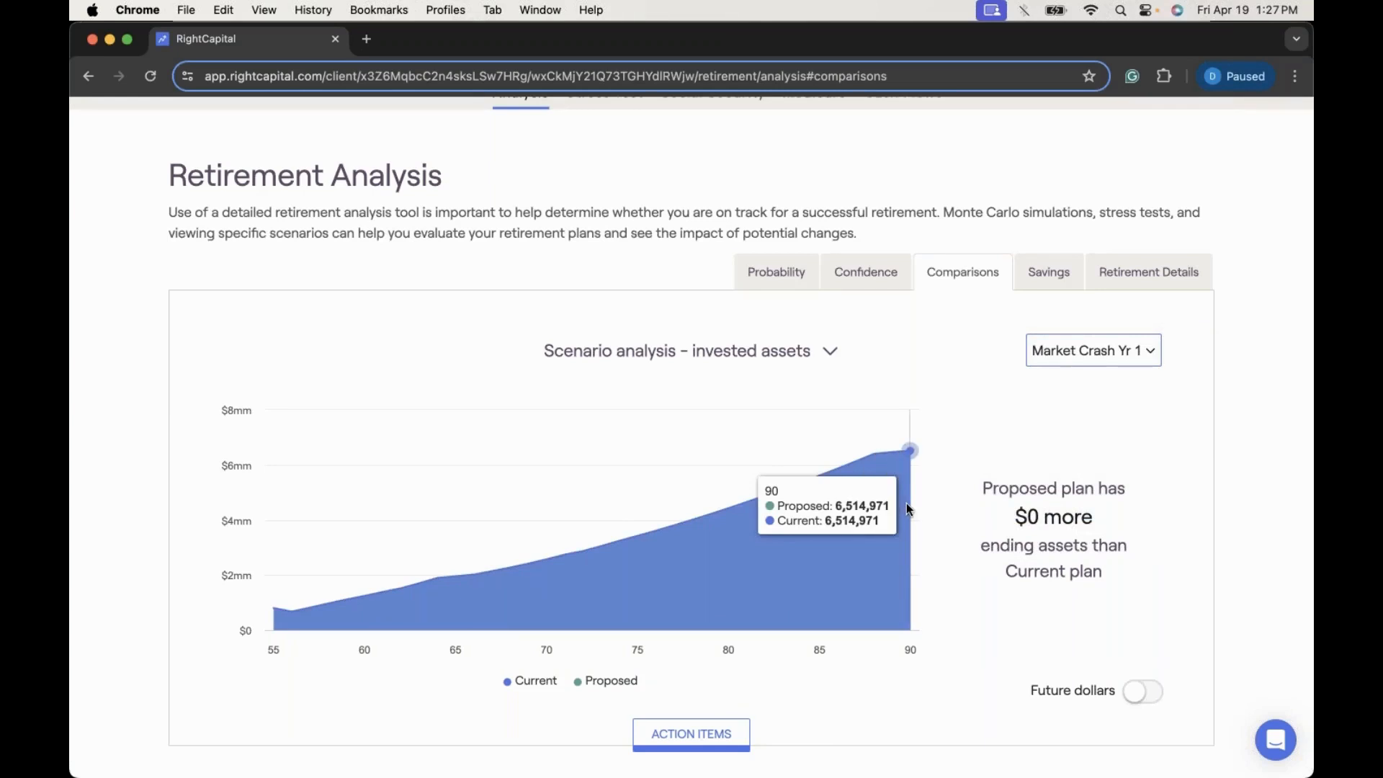
Step: Switch the comparison to Market Crash Year 10 and inspect the invested assets at age 90
left_click(1061, 352)
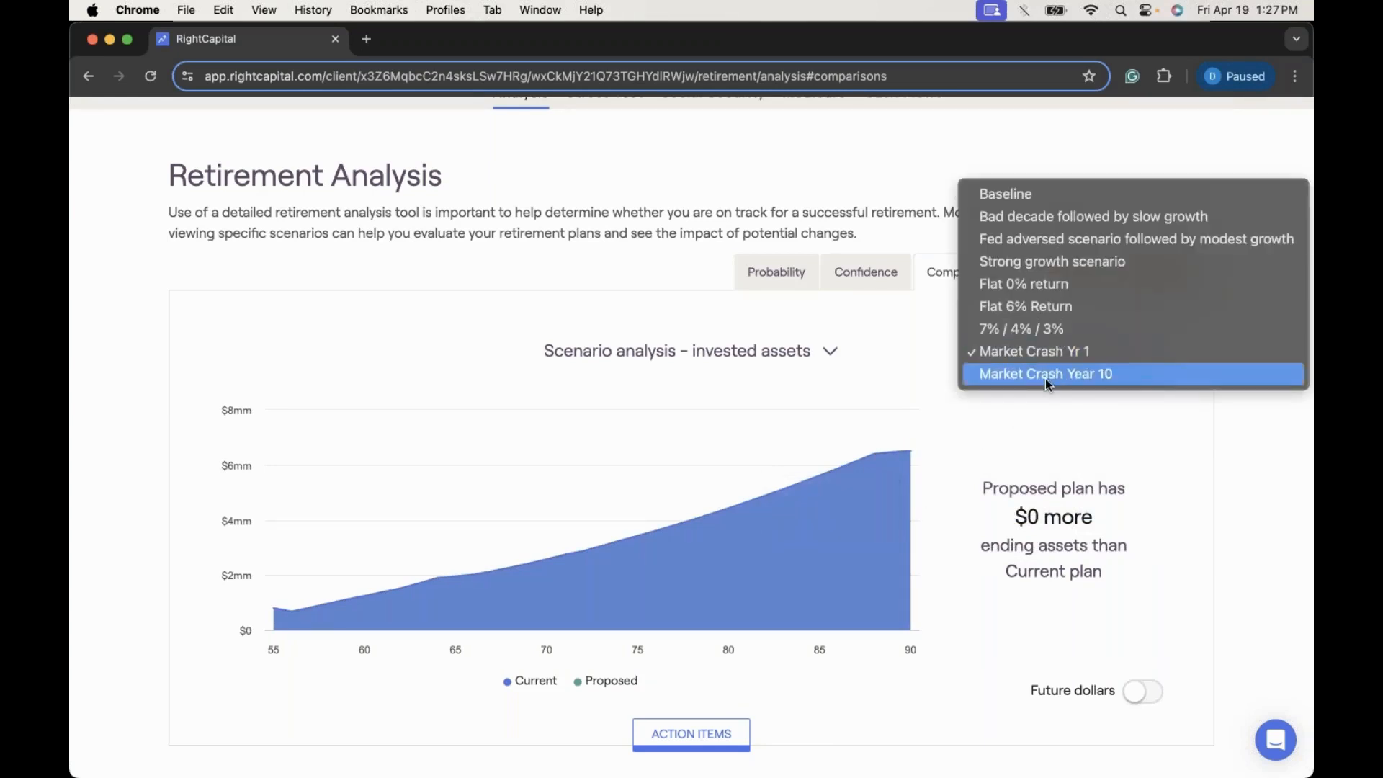
left_click(1046, 378)
mouse_move(916, 509)
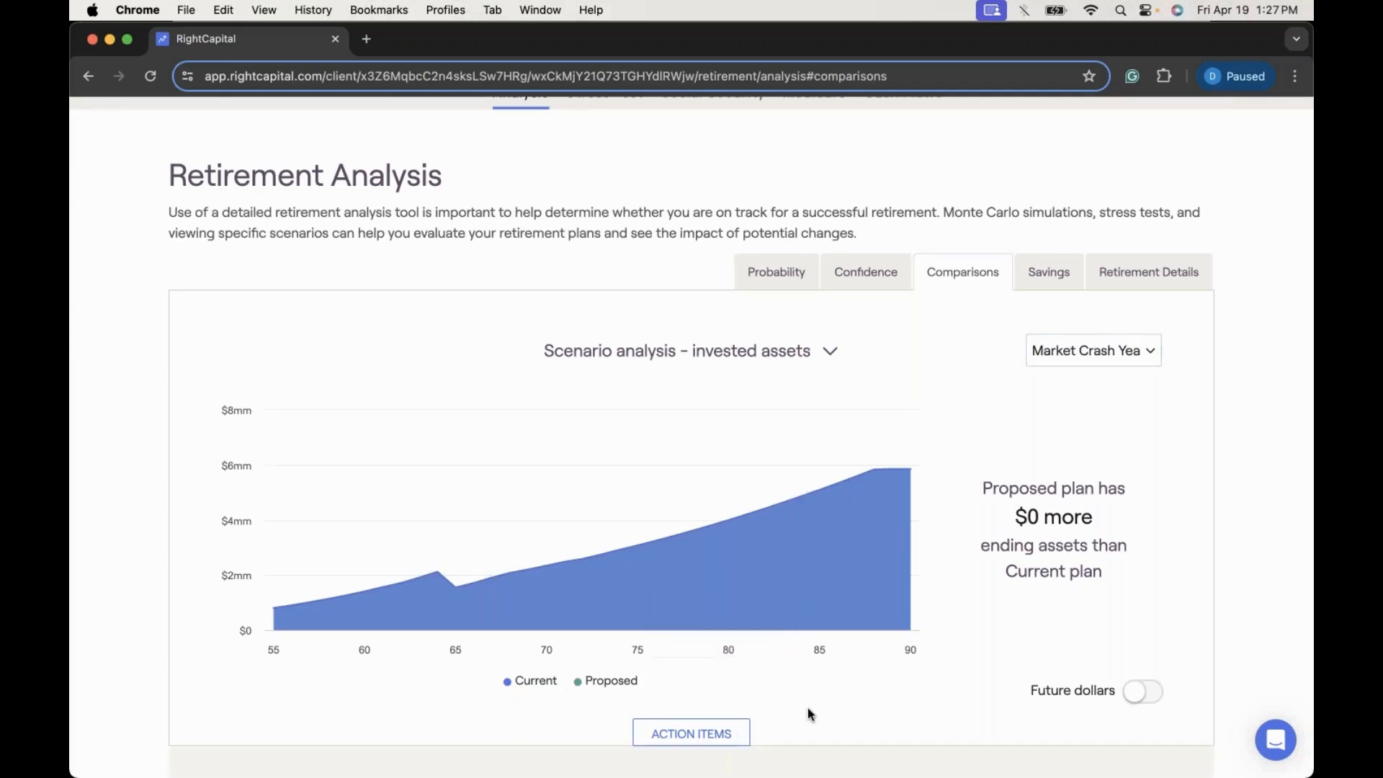
Step: Return the comparison to the Baseline scenario and review the proposed and current action items for goals, income, expenses and strategies
scroll(808, 713, "down", 3)
scroll(809, 714, "down", 1)
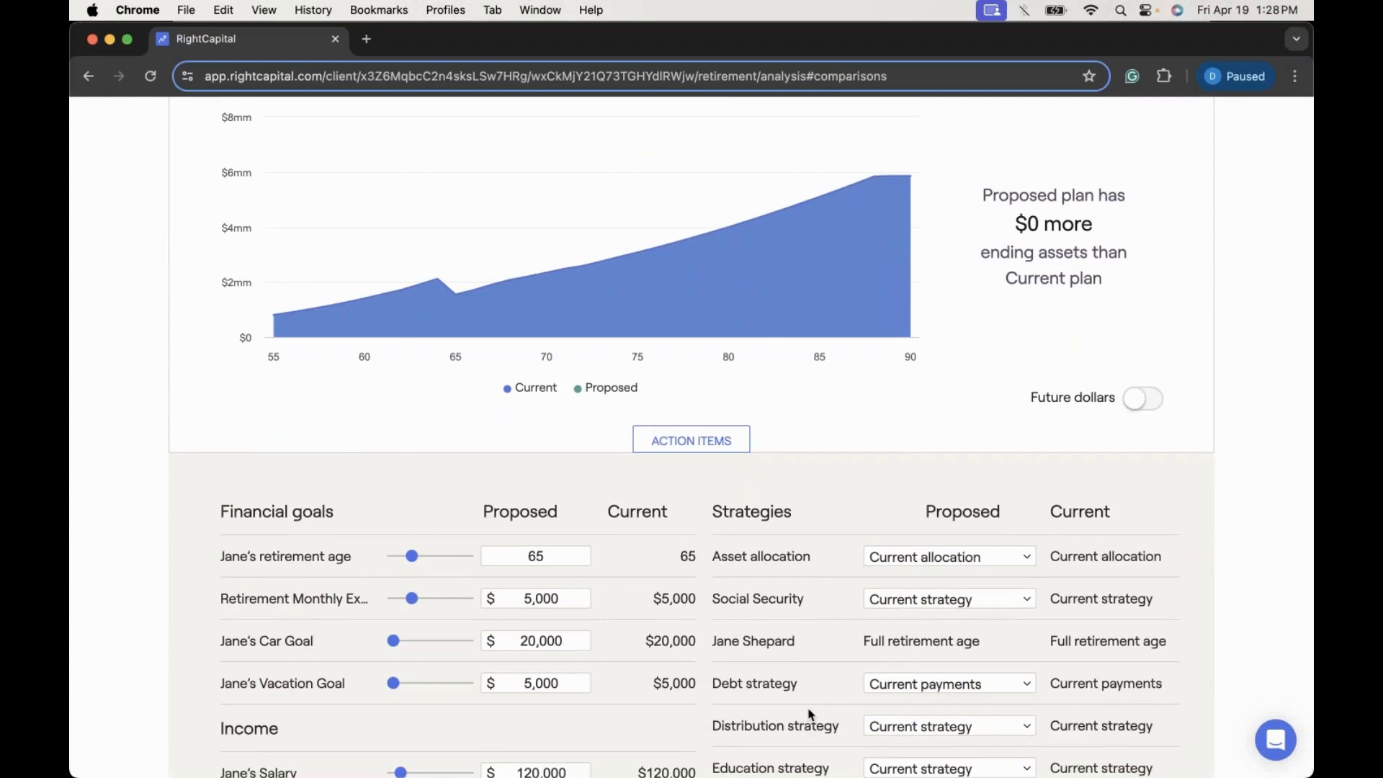
scroll(887, 526, "up", 3)
left_click(1085, 234)
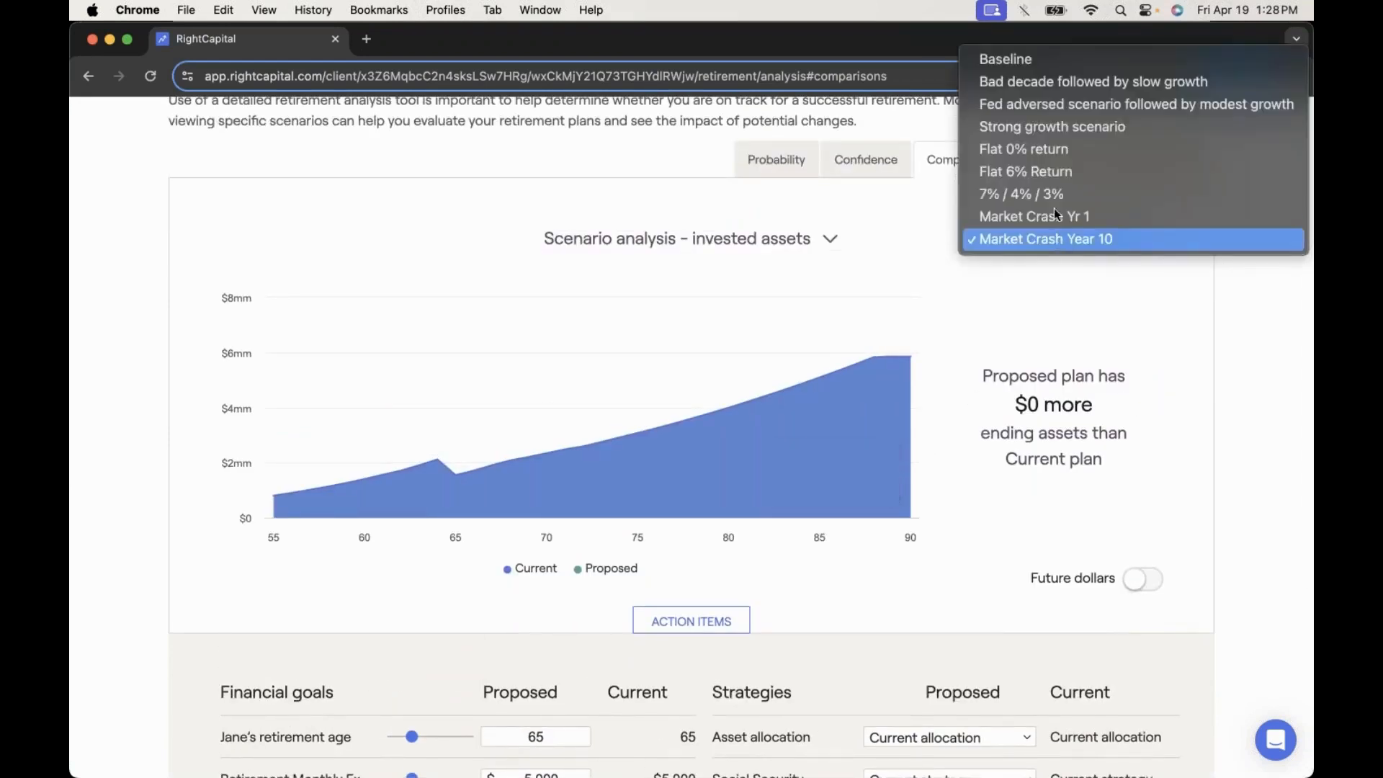
left_click(1041, 63)
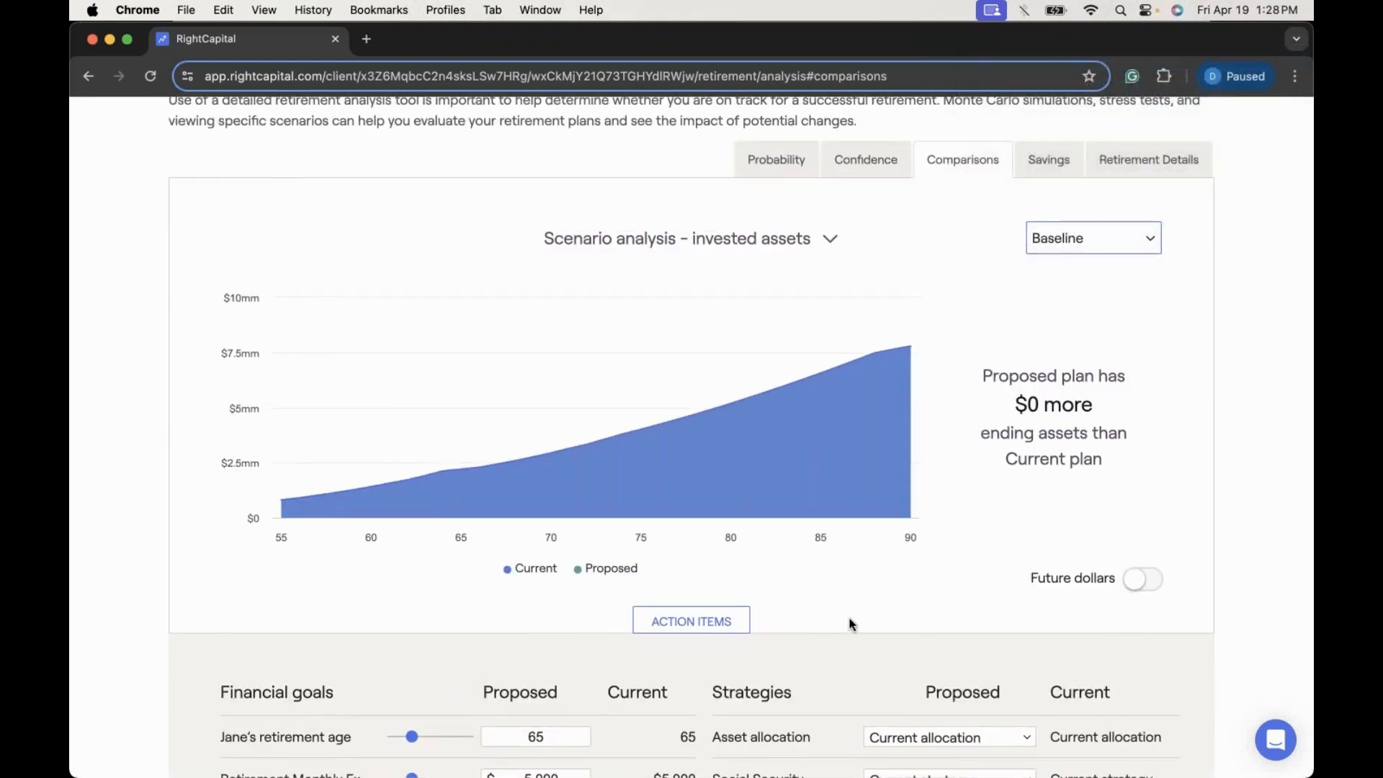
scroll(853, 624, "down", 3)
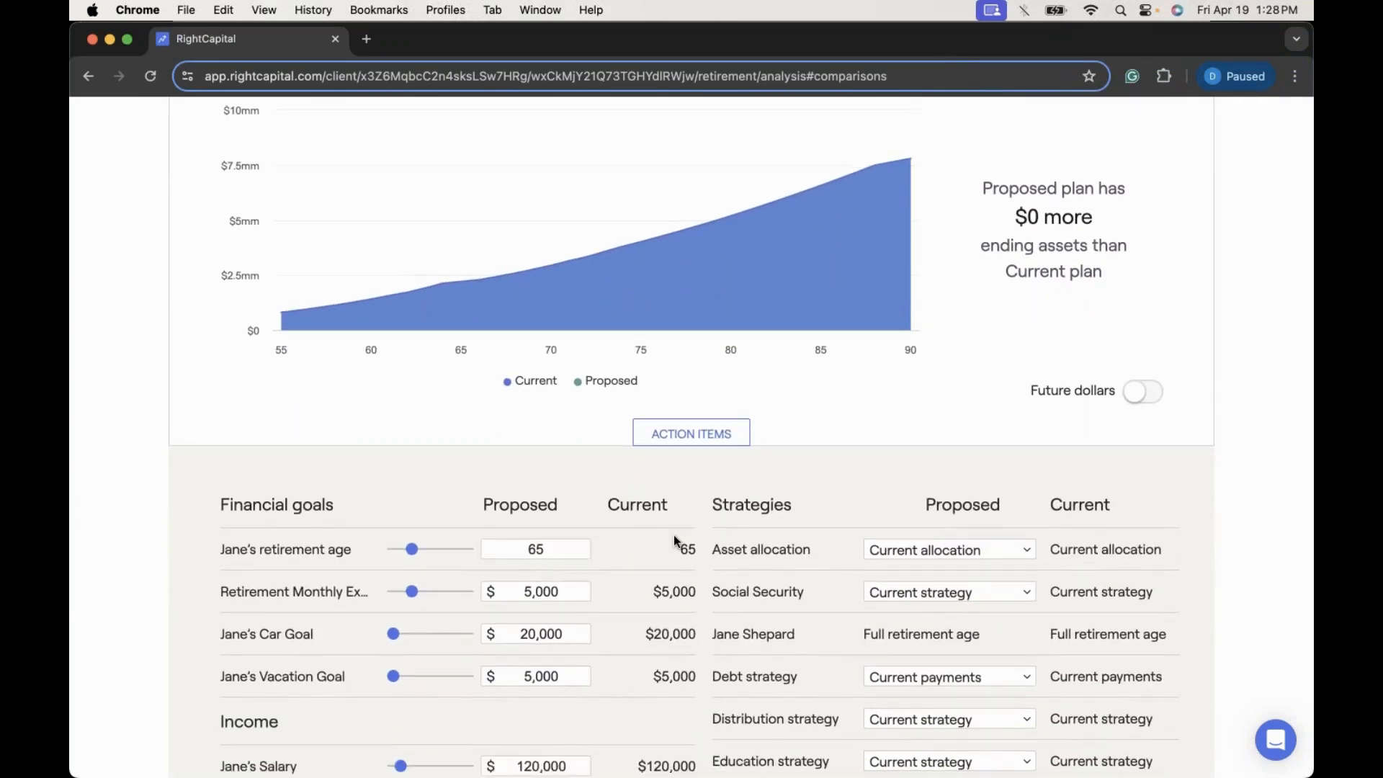
scroll(671, 541, "down", 3)
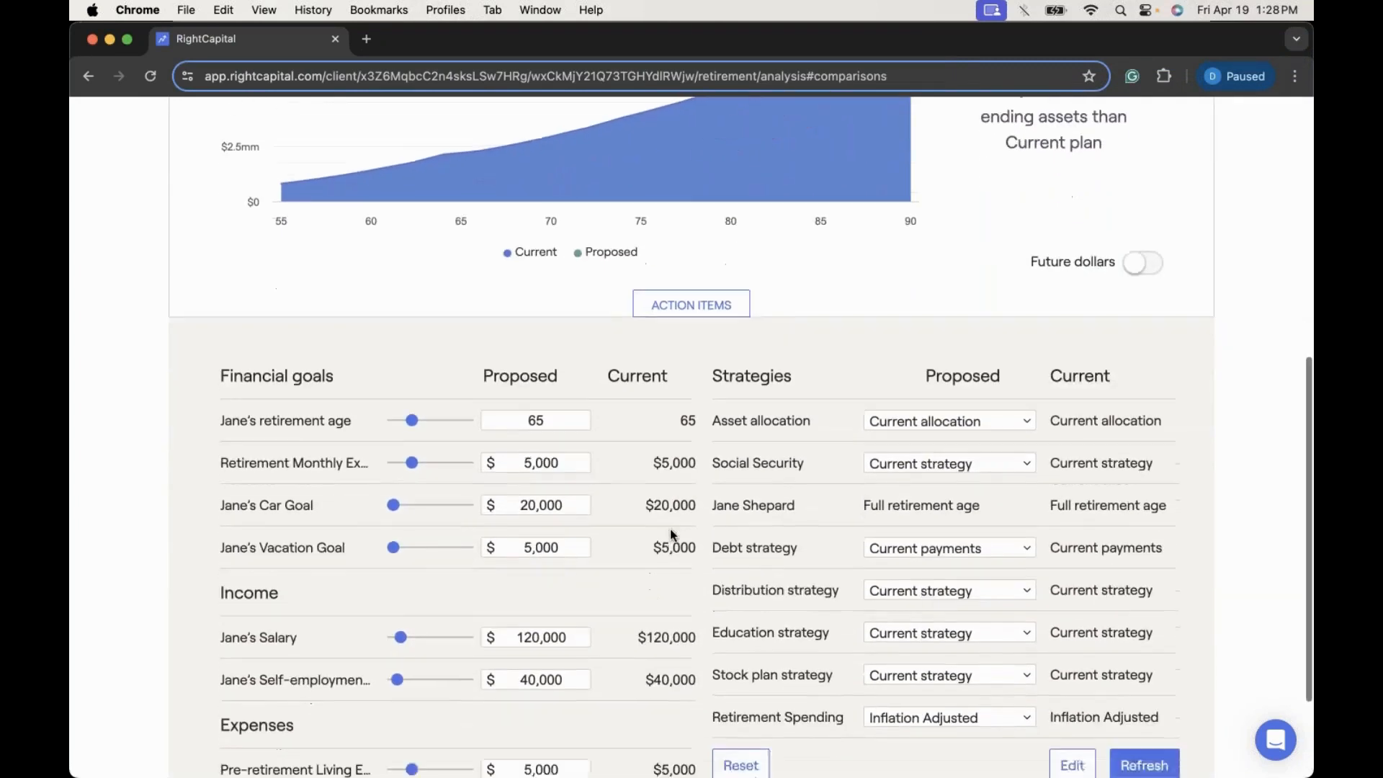
scroll(671, 535, "down", 1)
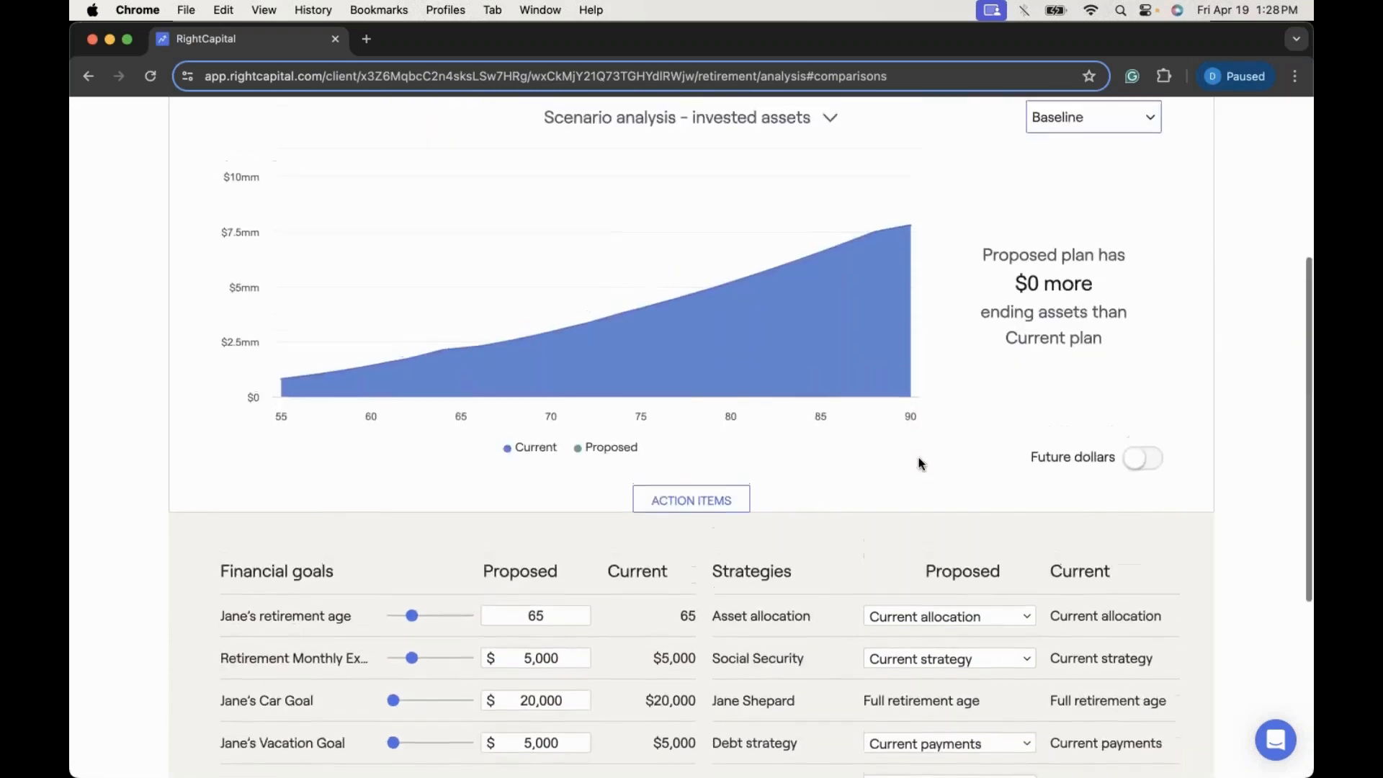
Step: Switch the comparison to Bad decade followed by slow growth and inspect the invested assets near age 90
scroll(920, 463, "up", 7)
left_click(1101, 186)
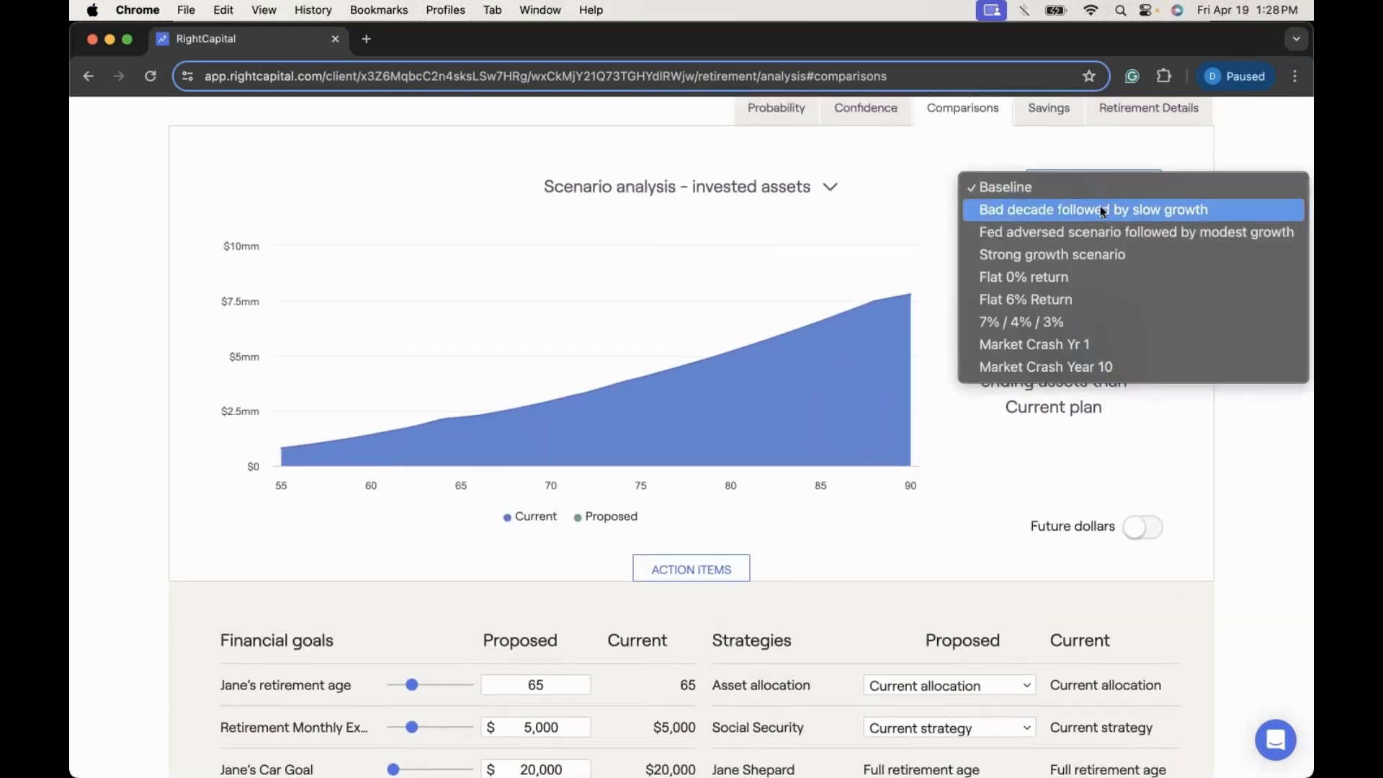
left_click(1101, 210)
scroll(908, 447, "down", 1)
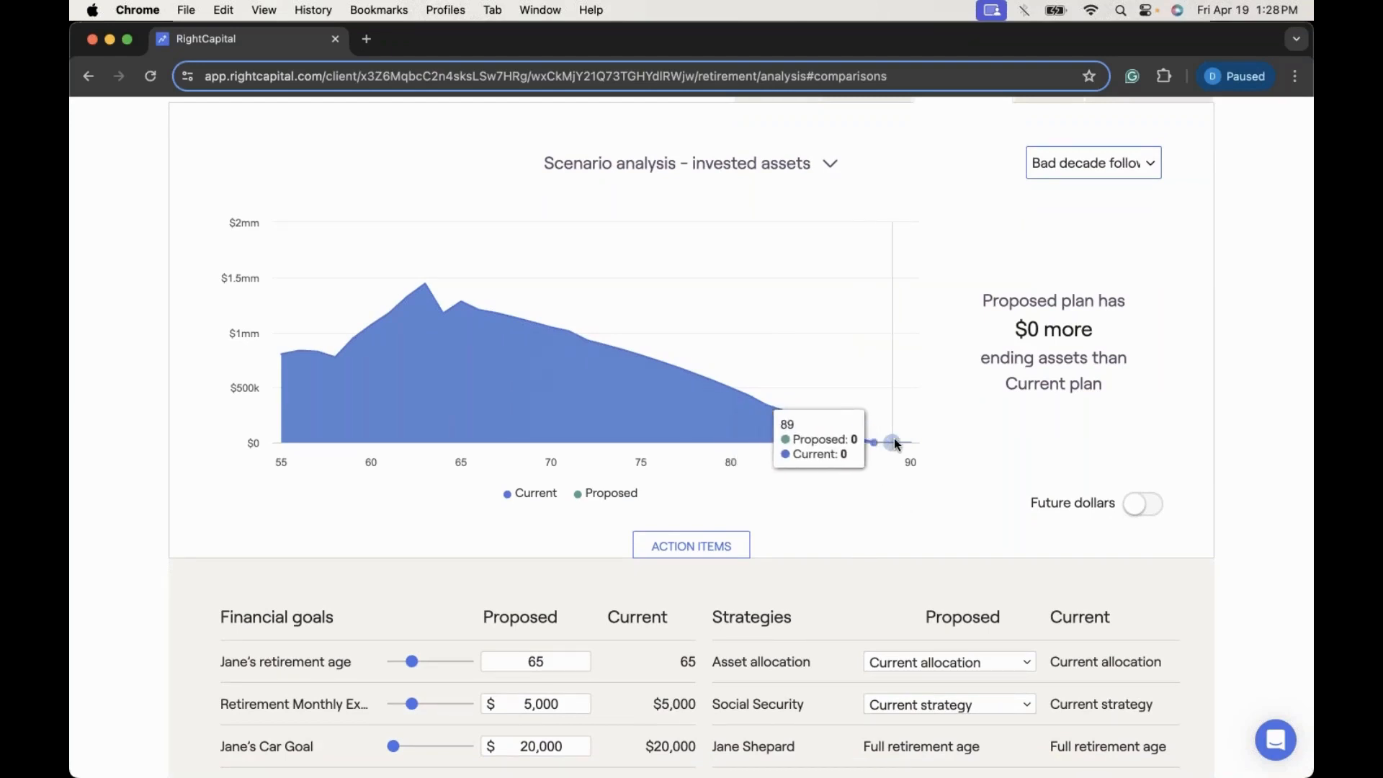
mouse_move(902, 437)
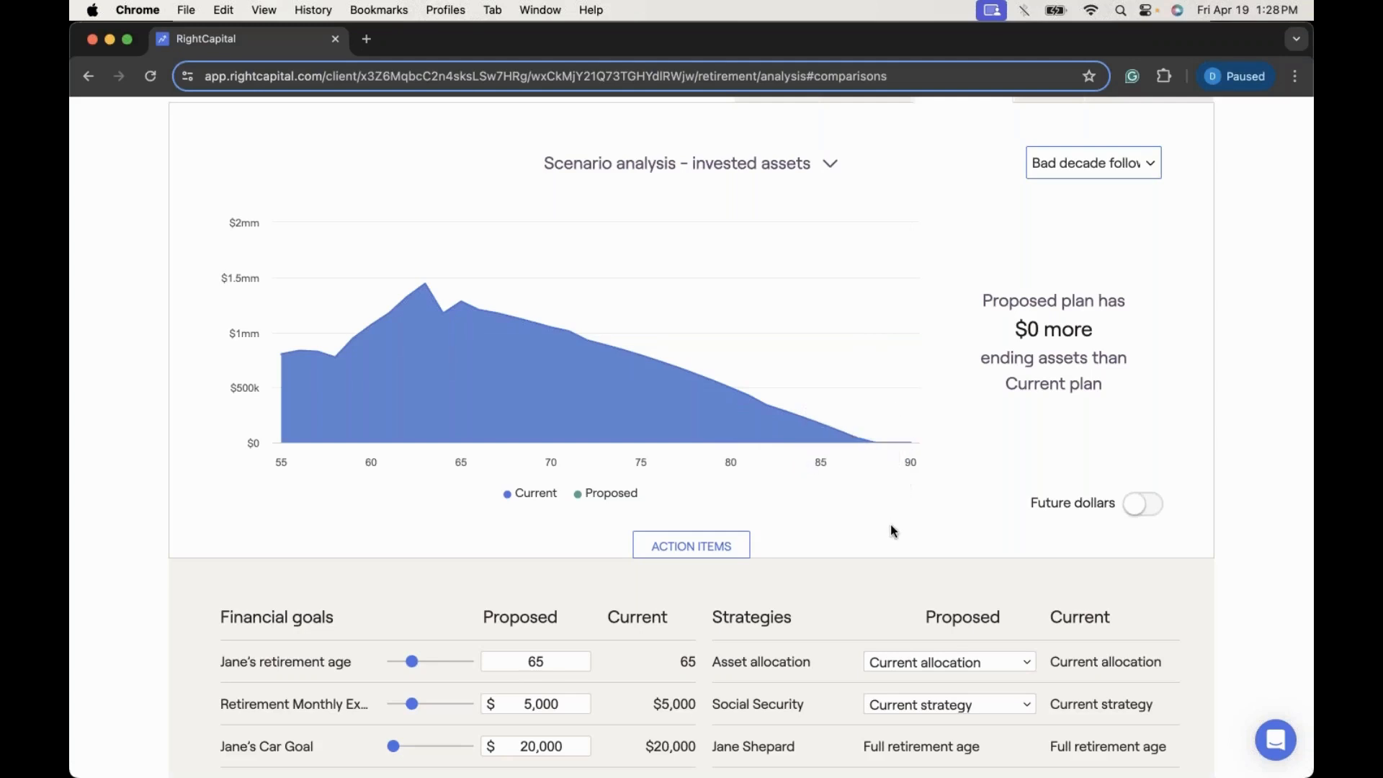
Step: In the action items, set the client's proposed retirement age to 67 and the proposed retirement monthly expenses to $4,500
scroll(892, 530, "down", 4)
scroll(828, 544, "down", 2)
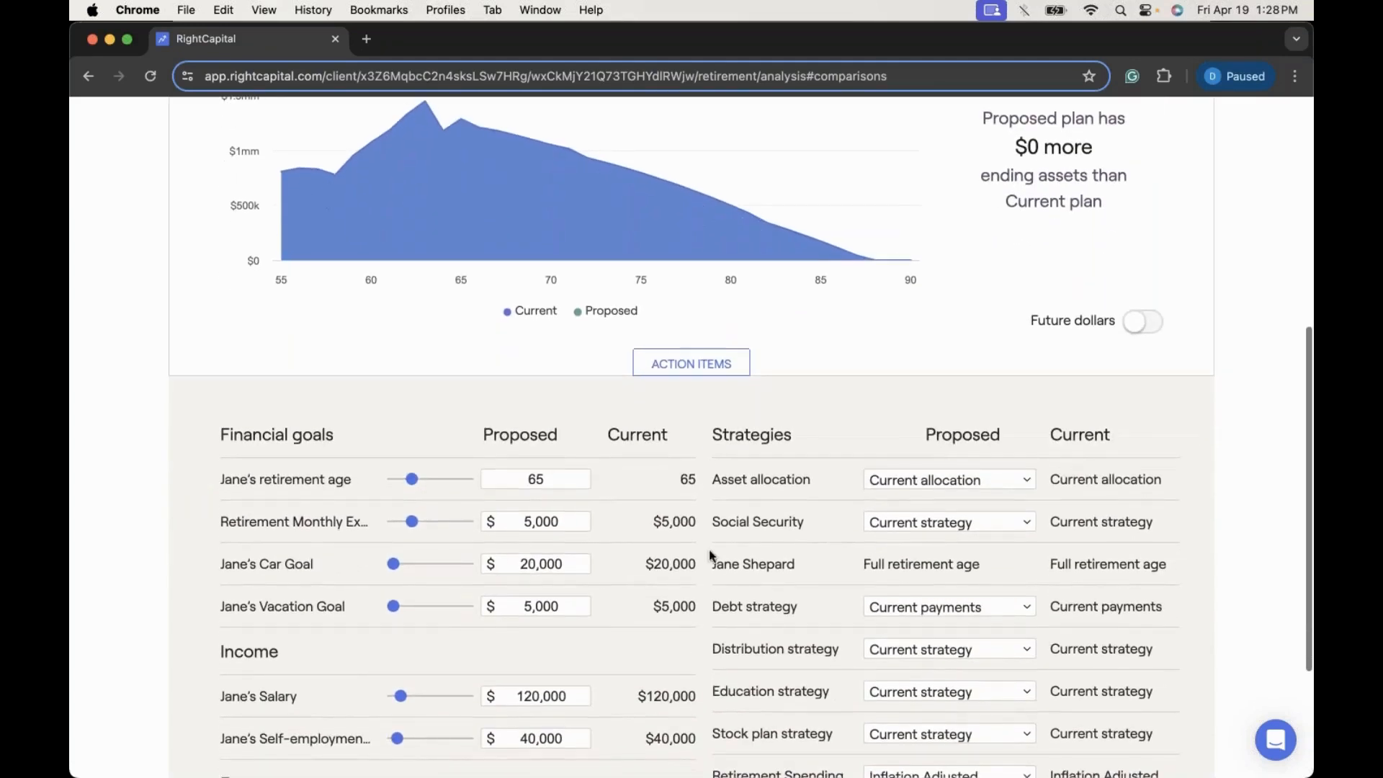
left_click(555, 479)
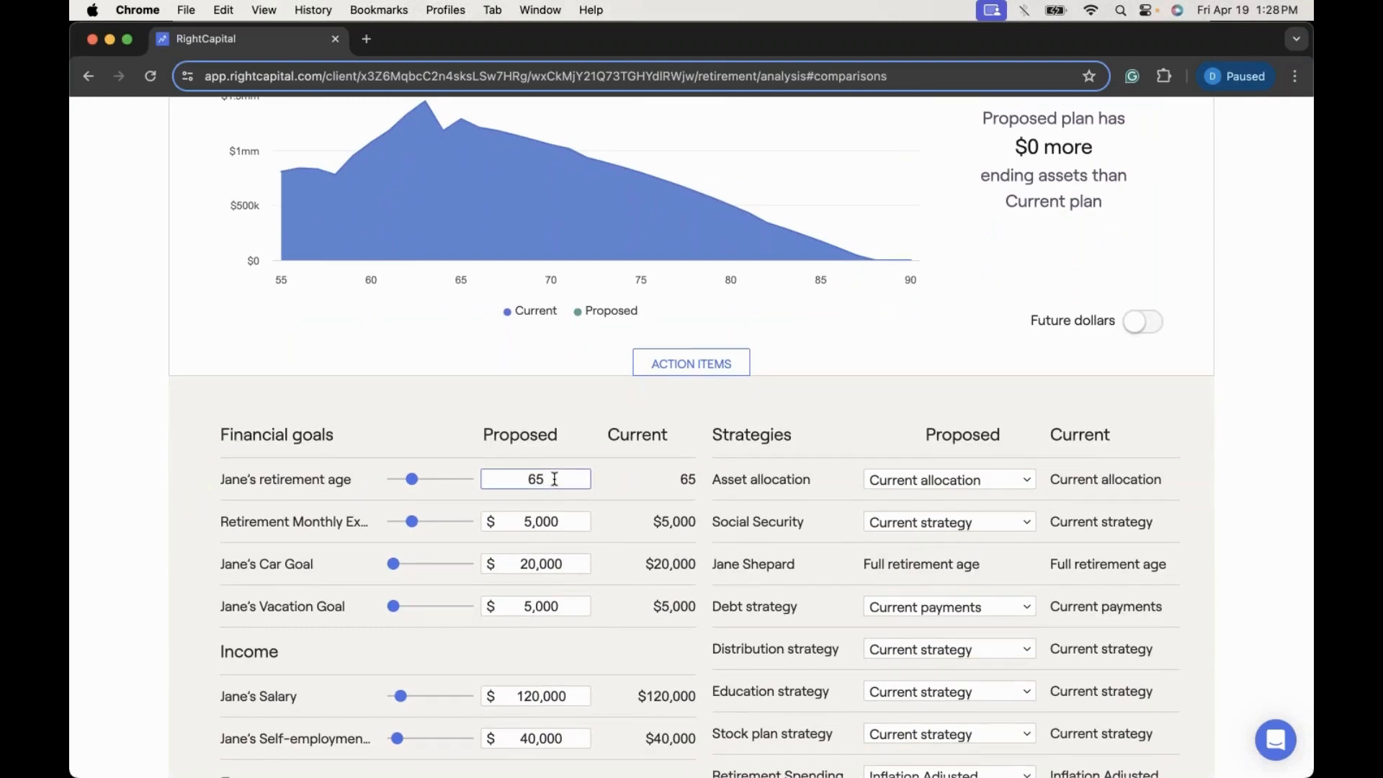
key("BackSpace")
type("7")
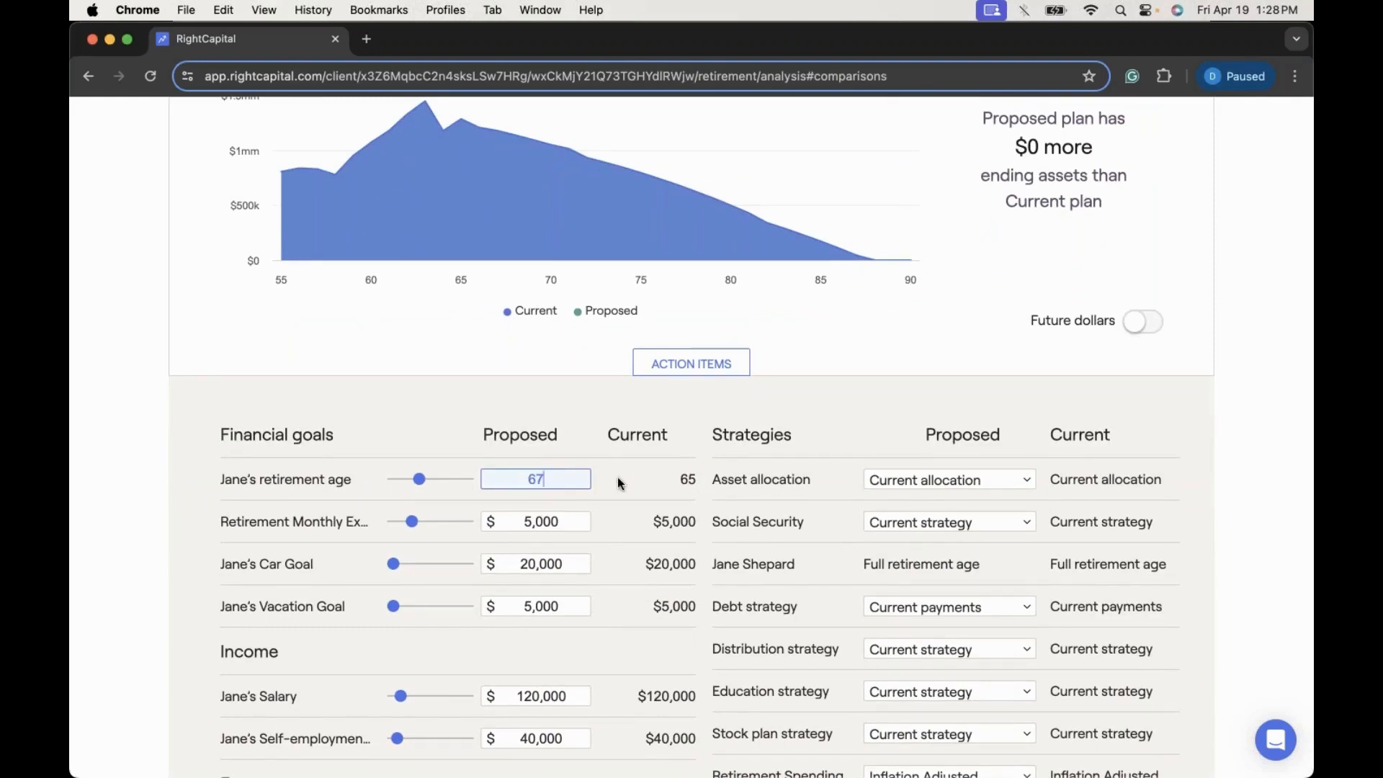
scroll(616, 477, "down", 3)
left_click_drag(578, 438, 499, 441)
type("4500")
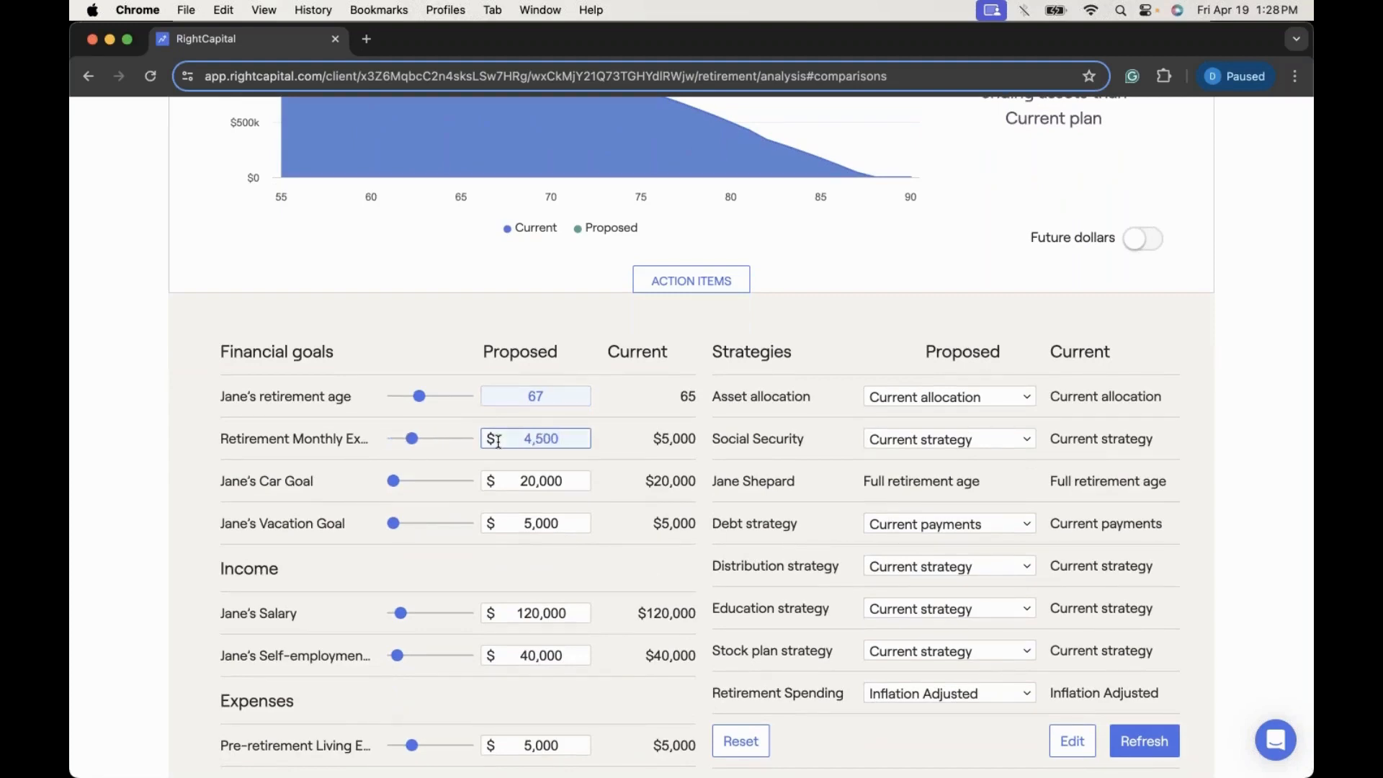
Step: Set the proposed pre-retirement living expenses to $4,500 and the vacation goal to $2,500, and refresh the analysis
scroll(499, 442, "down", 3)
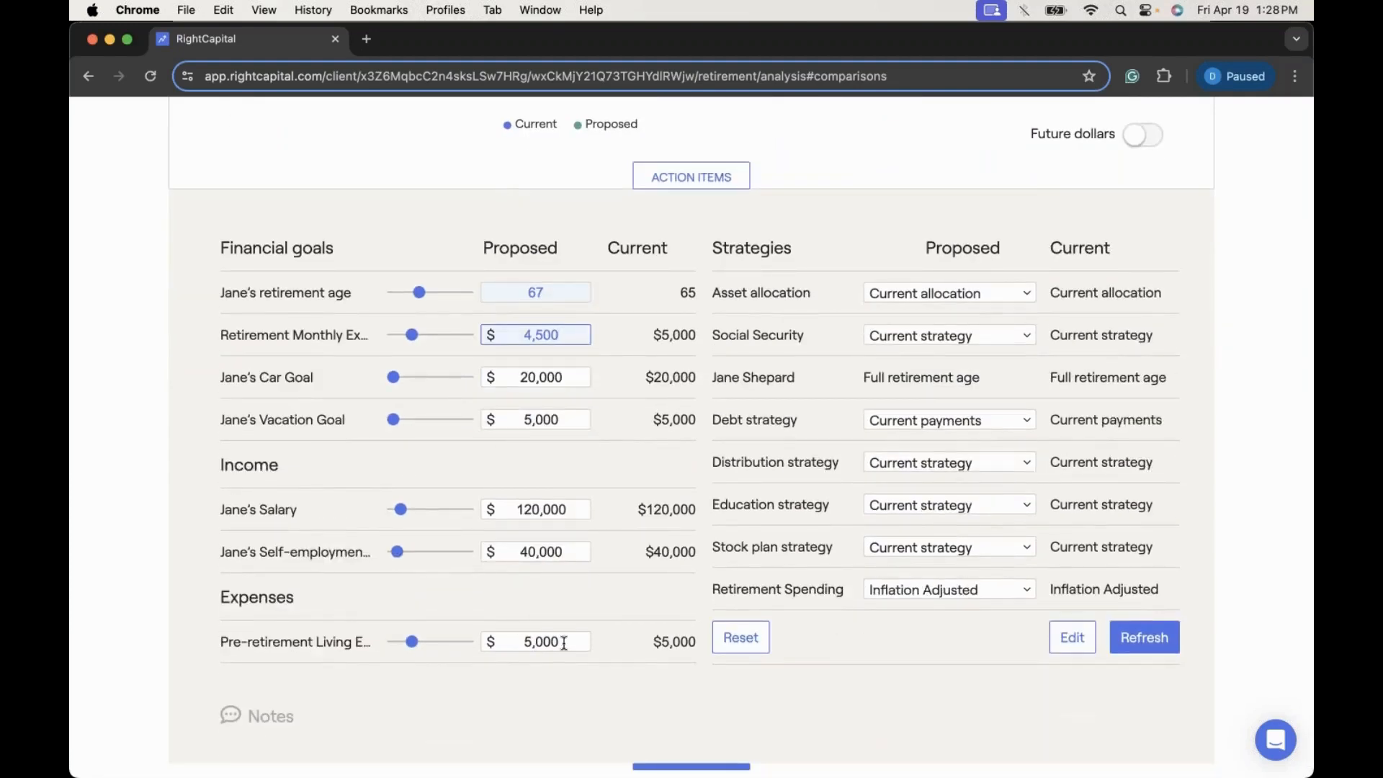
left_click_drag(565, 642, 512, 644)
type("4500")
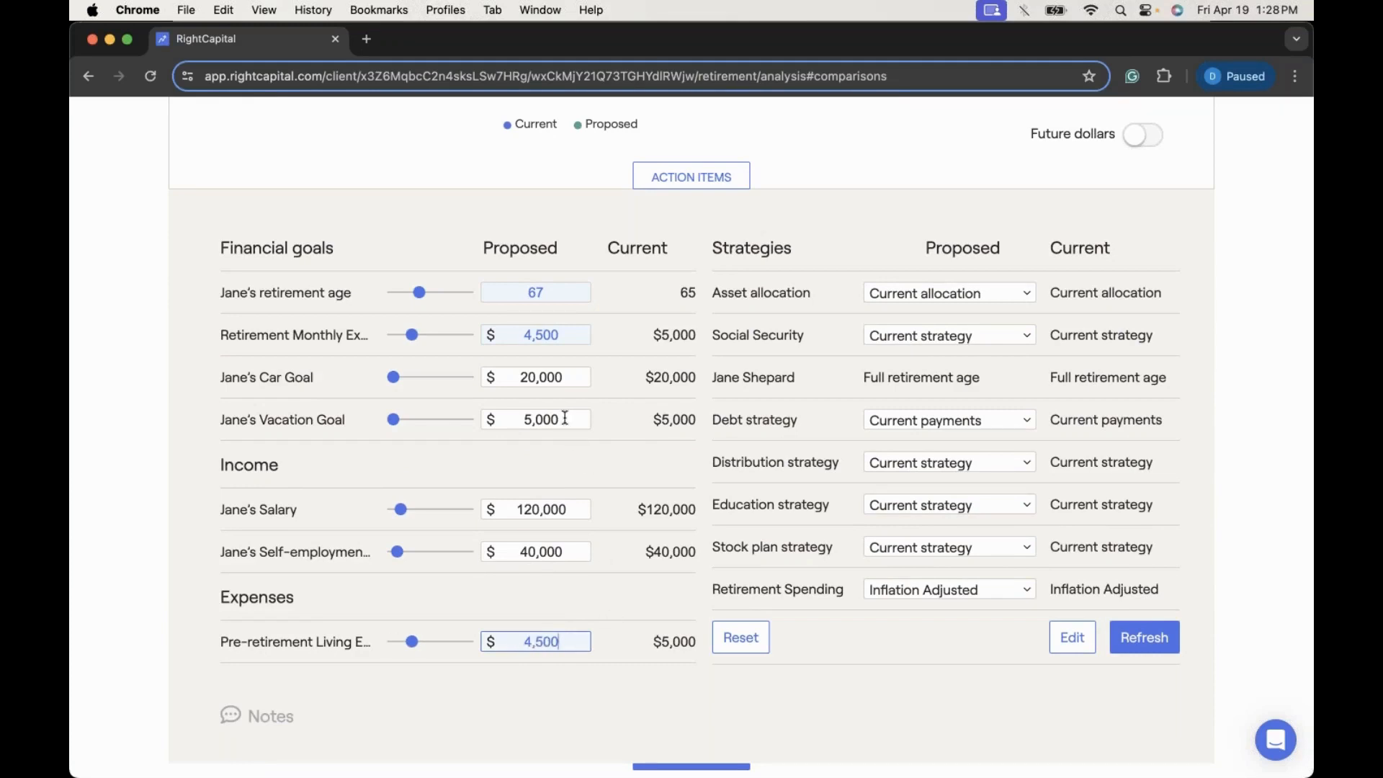
left_click_drag(565, 418, 514, 418)
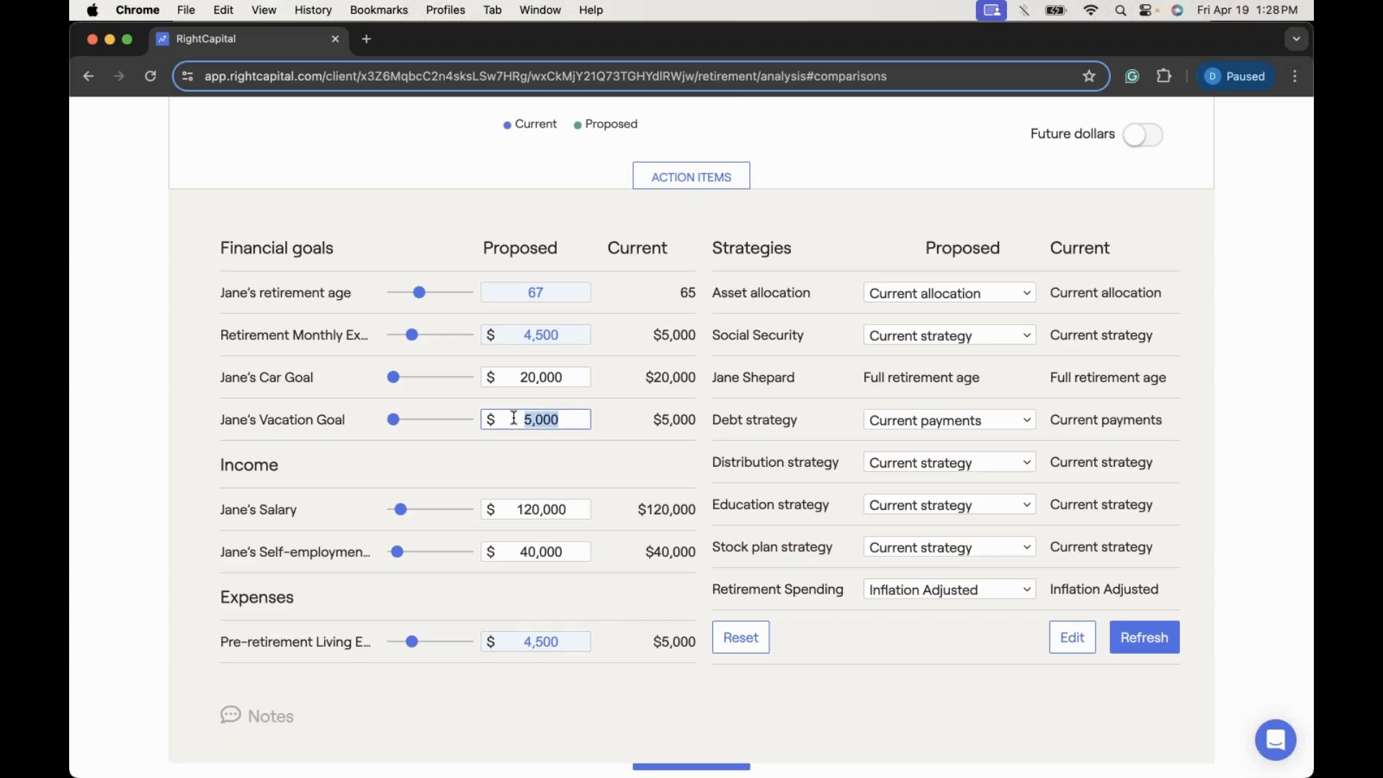
type("2500")
left_click(1135, 638)
scroll(872, 468, "up", 7)
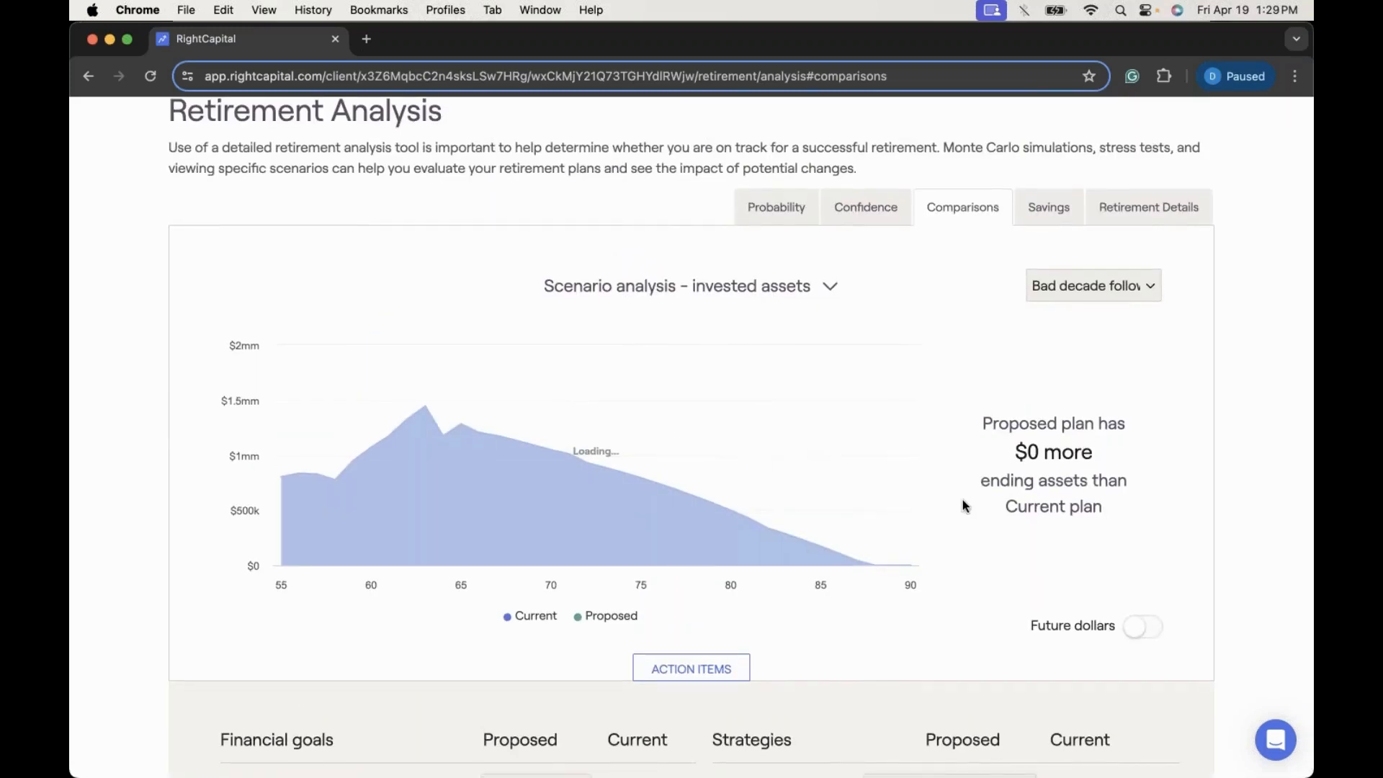
Step: Compare the proposed and current invested assets in the late 80s, recheck the action items and view the available scenarios
mouse_move(915, 499)
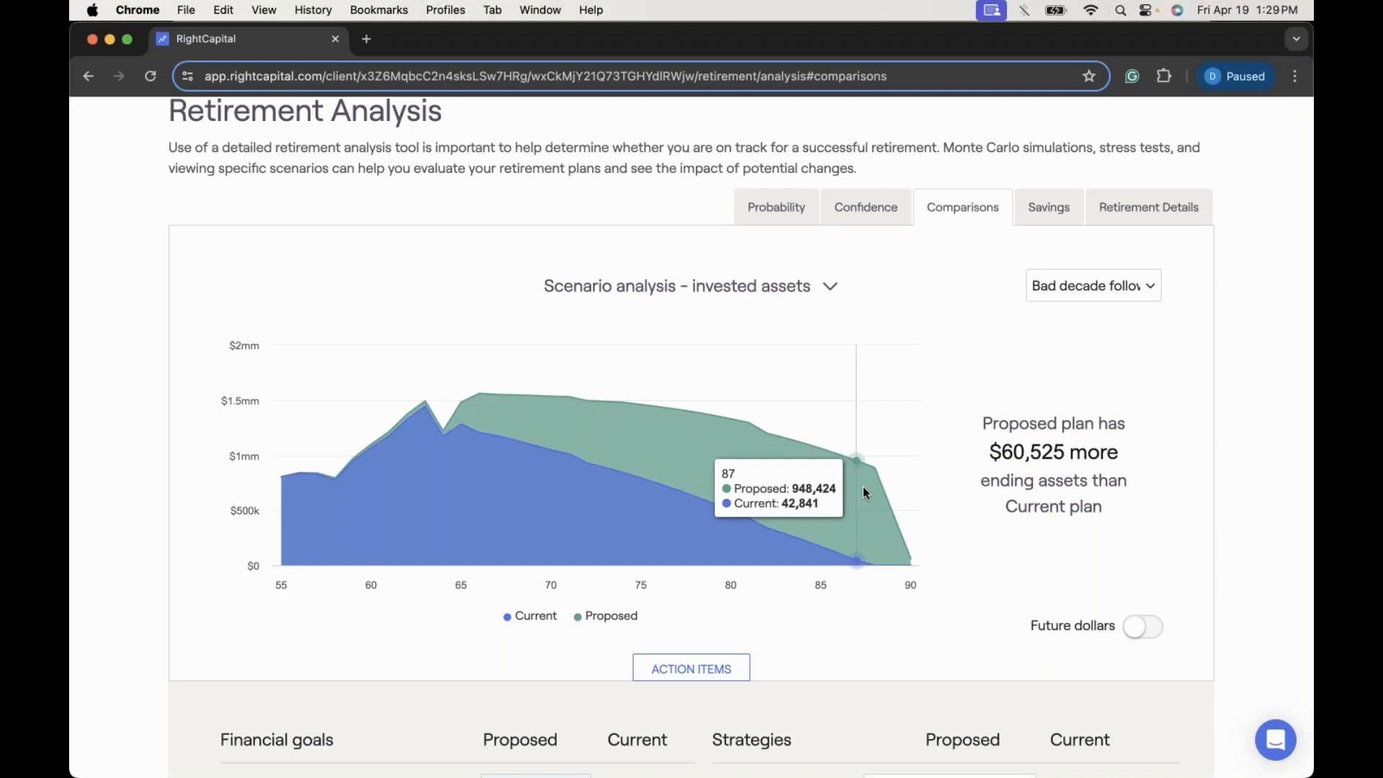
scroll(863, 487, "down", 5)
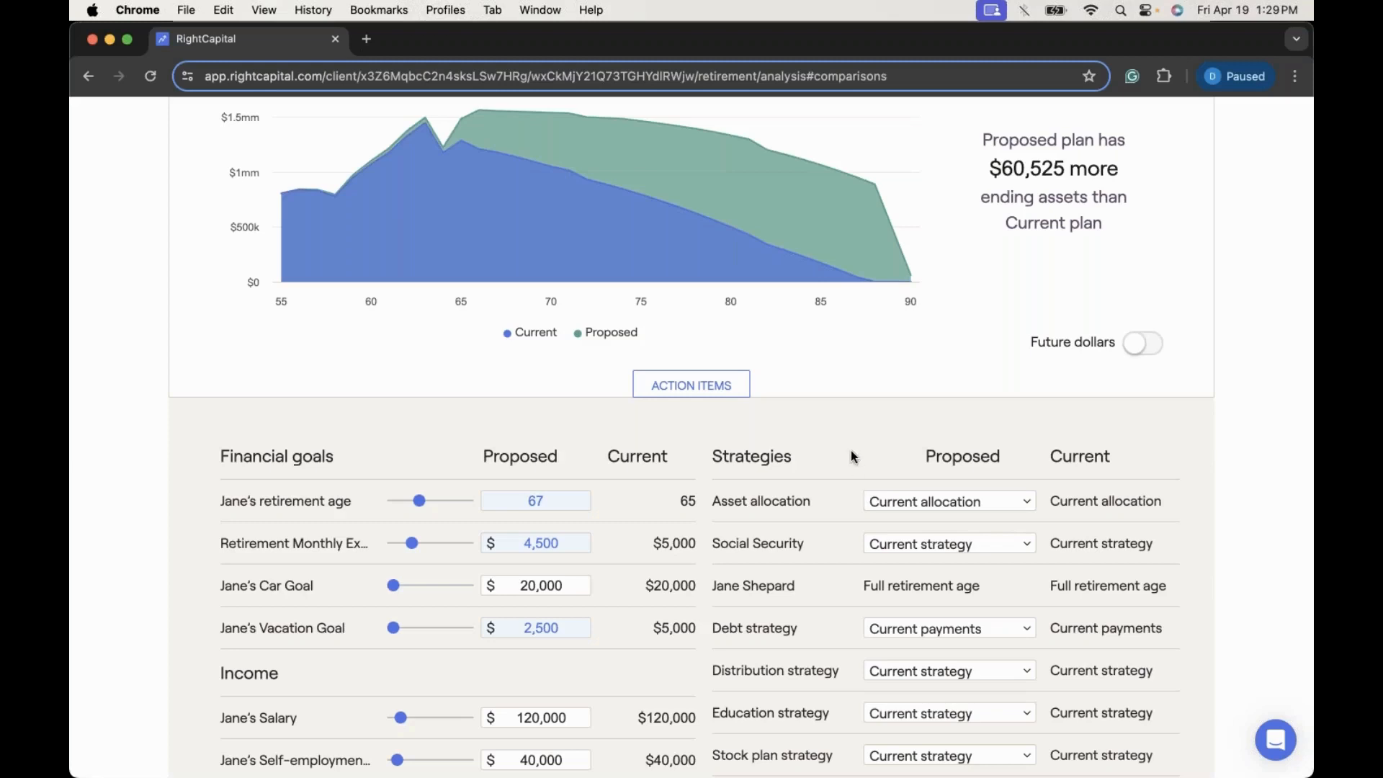
scroll(852, 456, "up", 8)
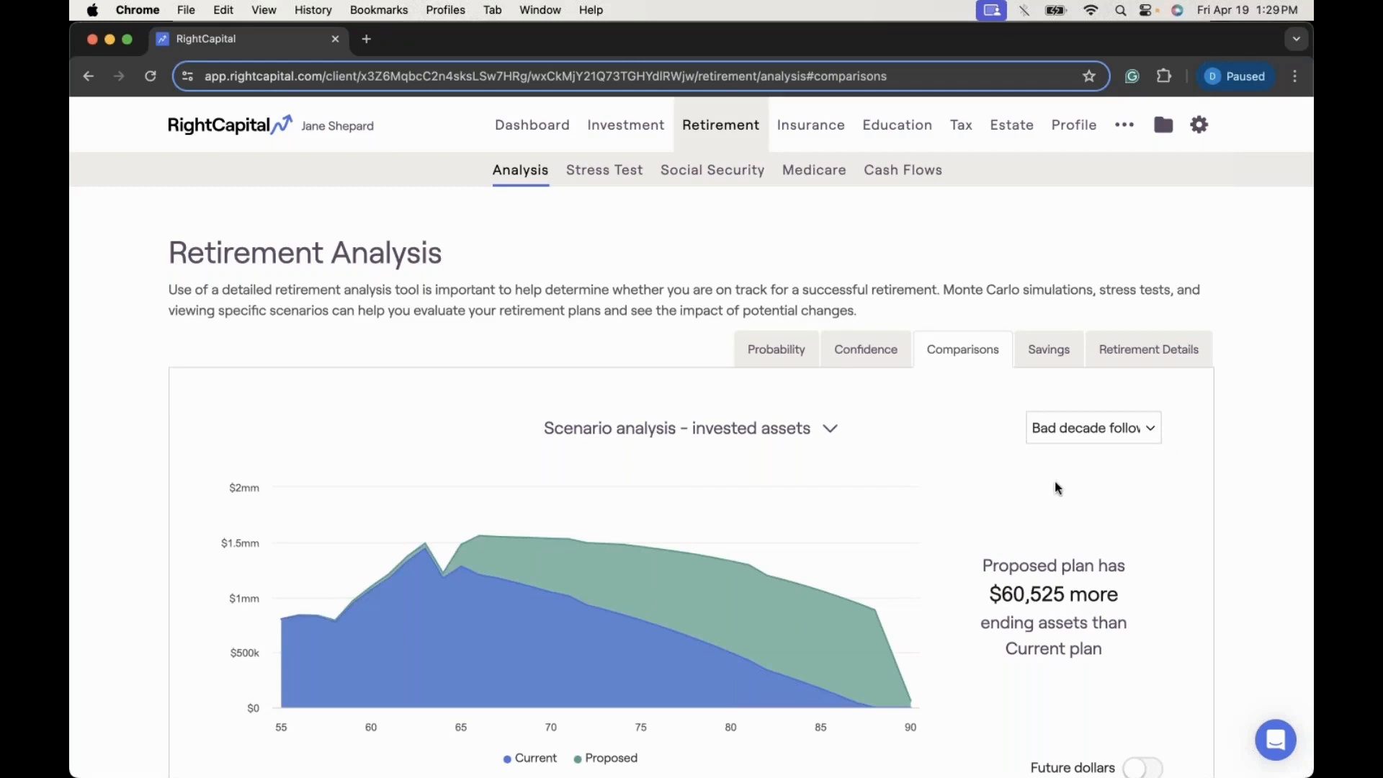
left_click(1075, 423)
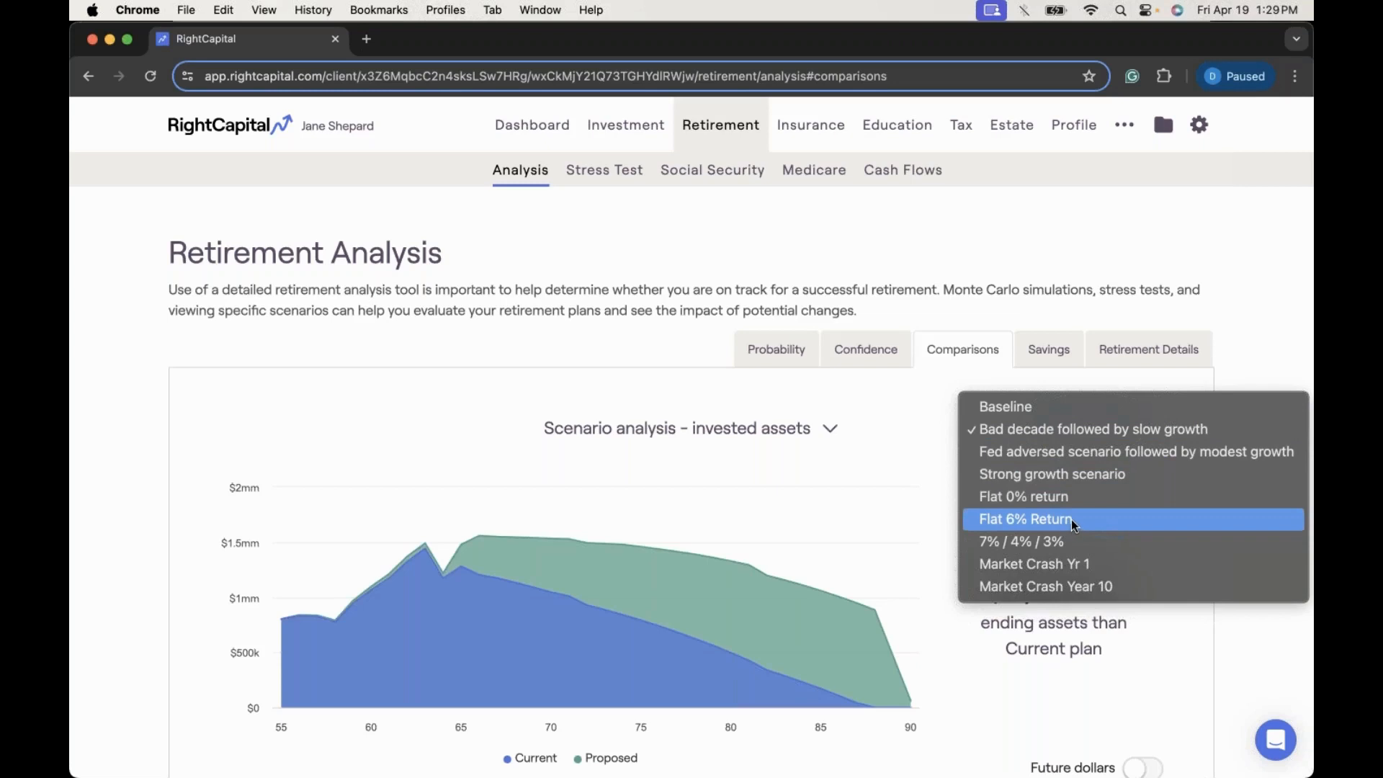
left_click(920, 473)
Step: Change the scenario analysis chart to net worth and inspect the proposed and current values around age 86
left_click(829, 428)
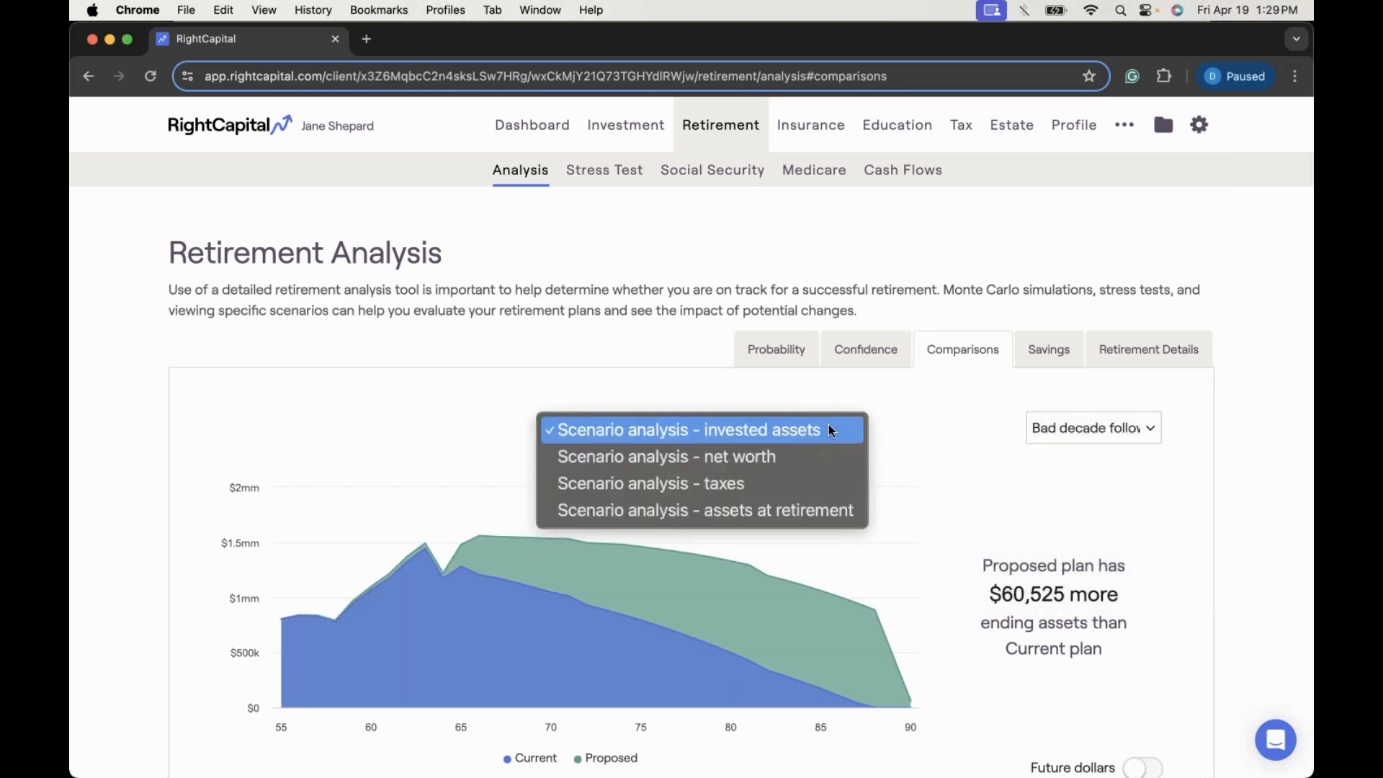
left_click(825, 462)
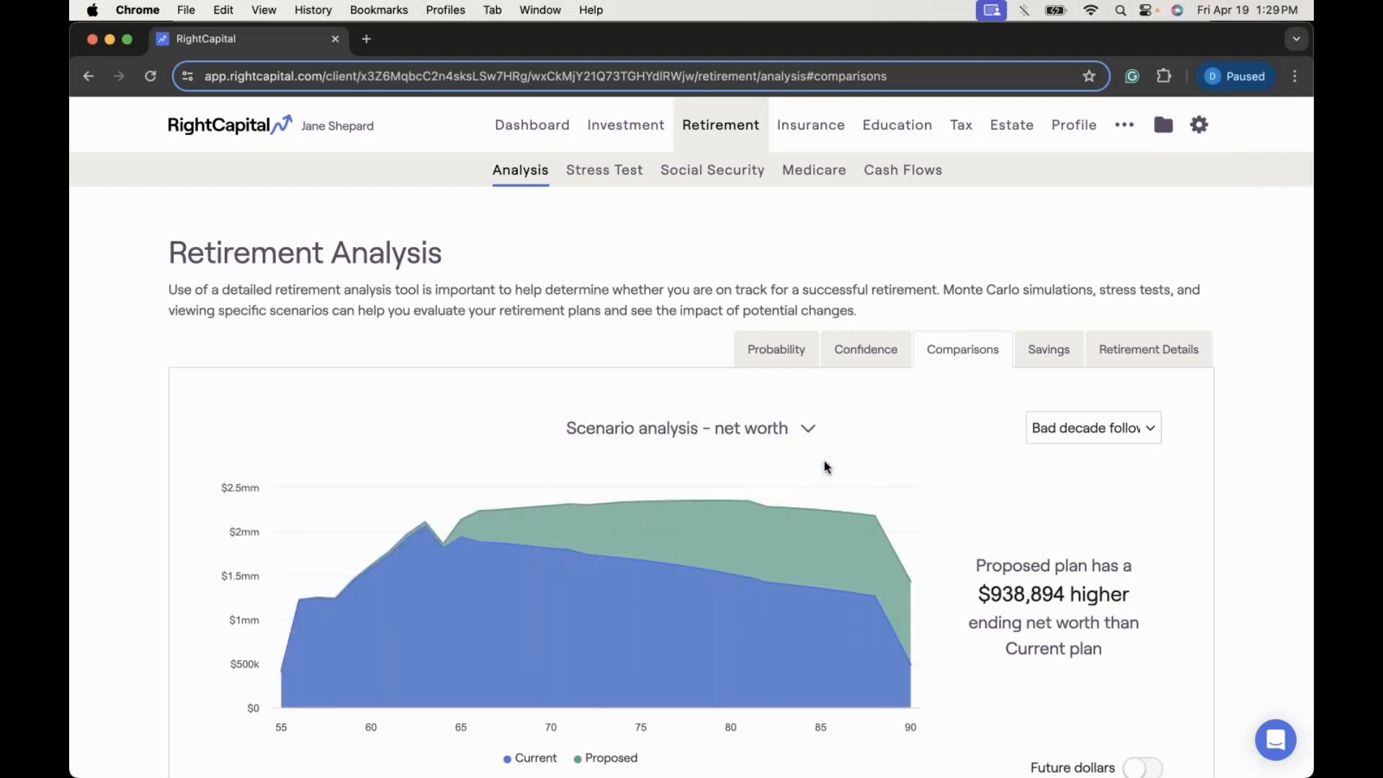
mouse_move(845, 517)
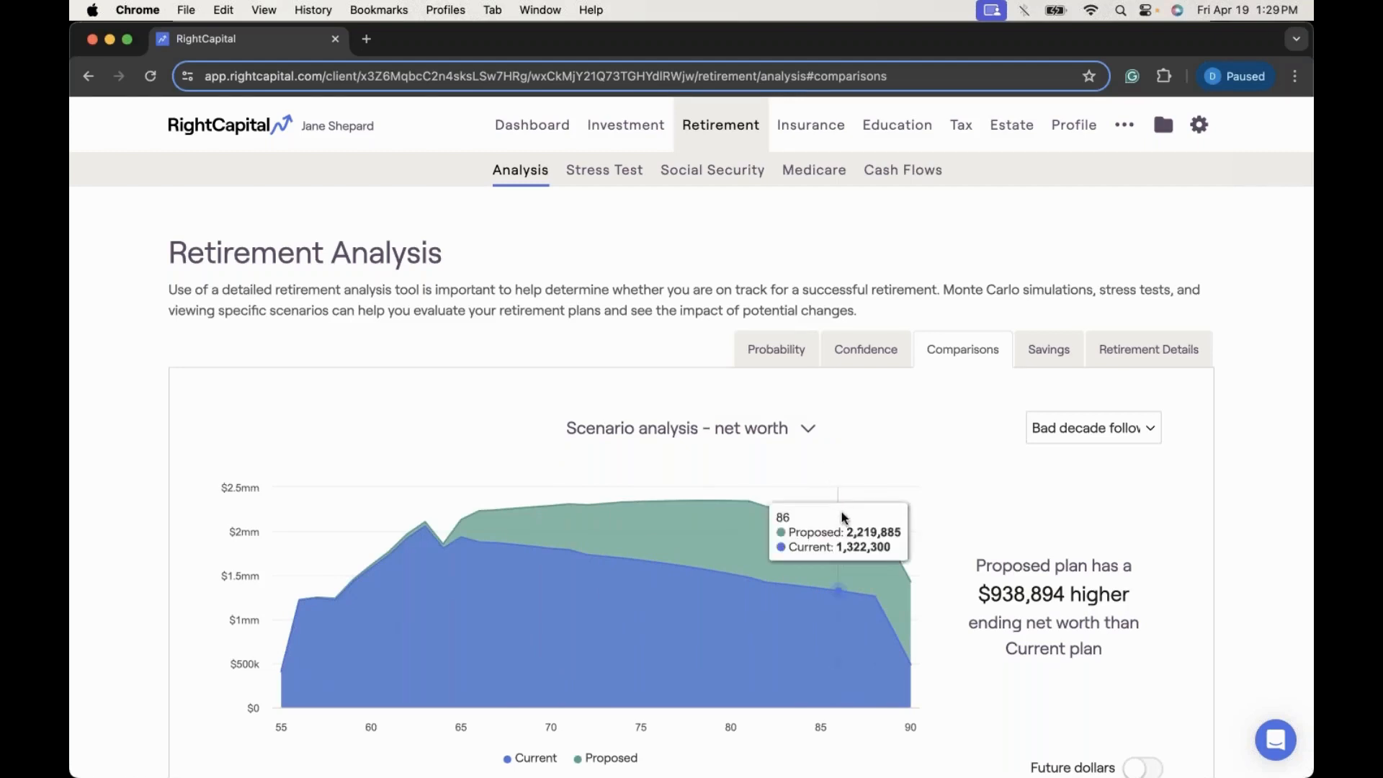
Step: View the scenario analysis for taxes, inspect age 90, and switch the chart to assets at retirement
left_click(802, 428)
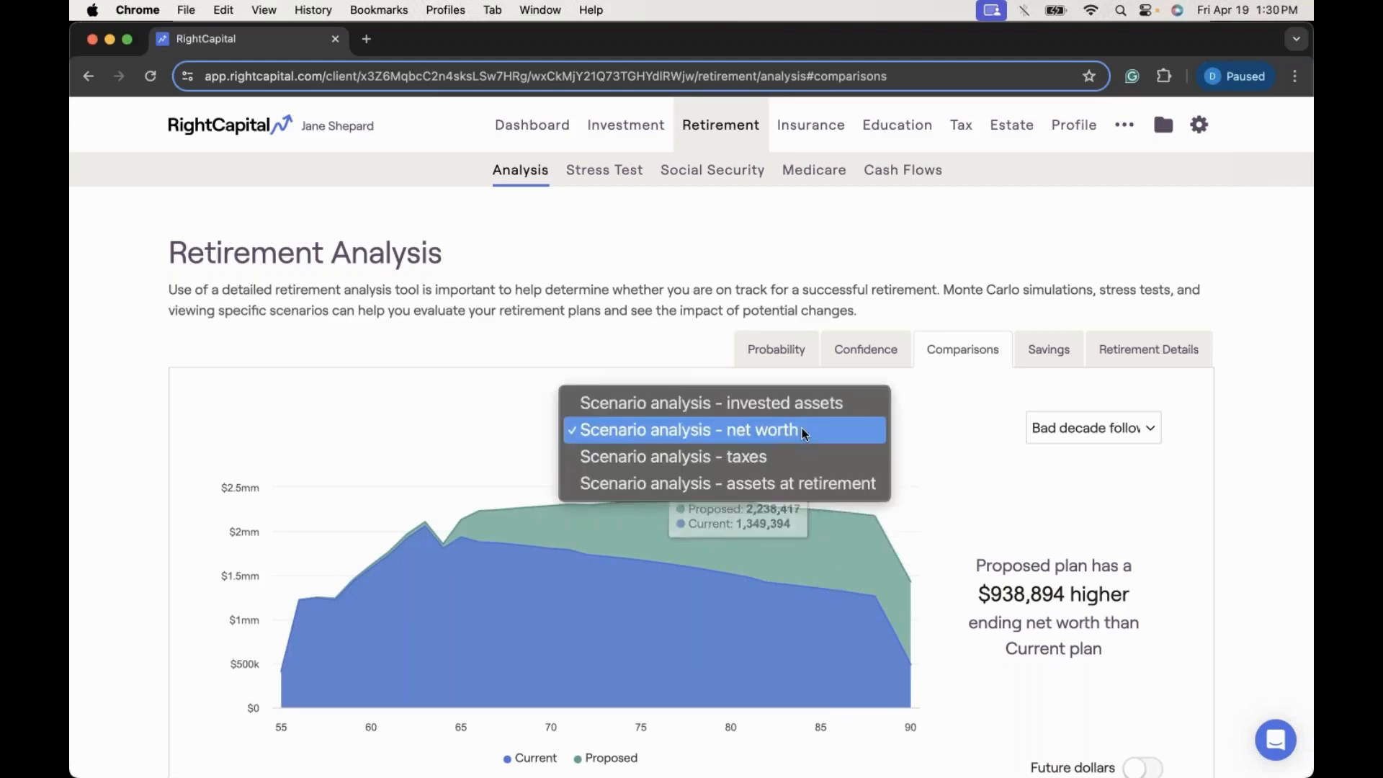
left_click(808, 462)
scroll(910, 517, "down", 2)
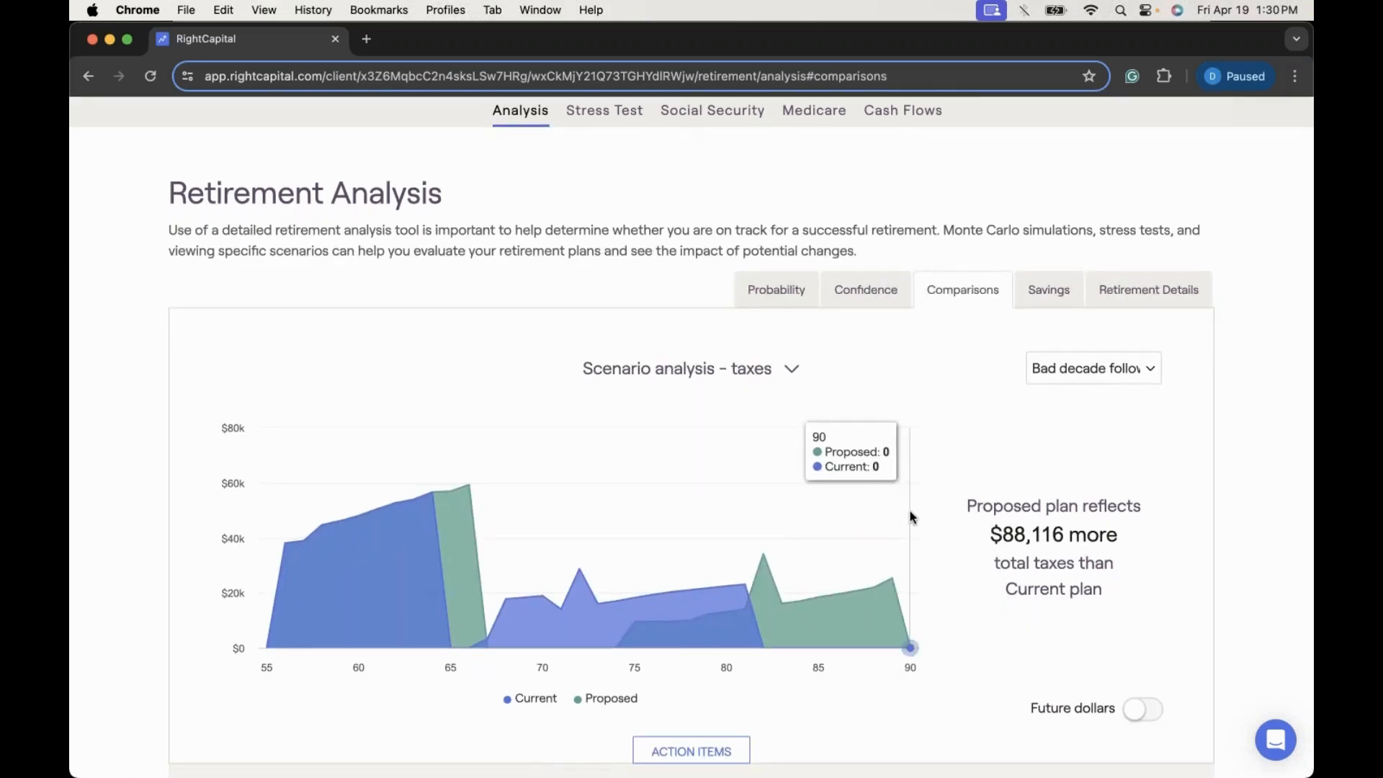
left_click(792, 369)
left_click(792, 398)
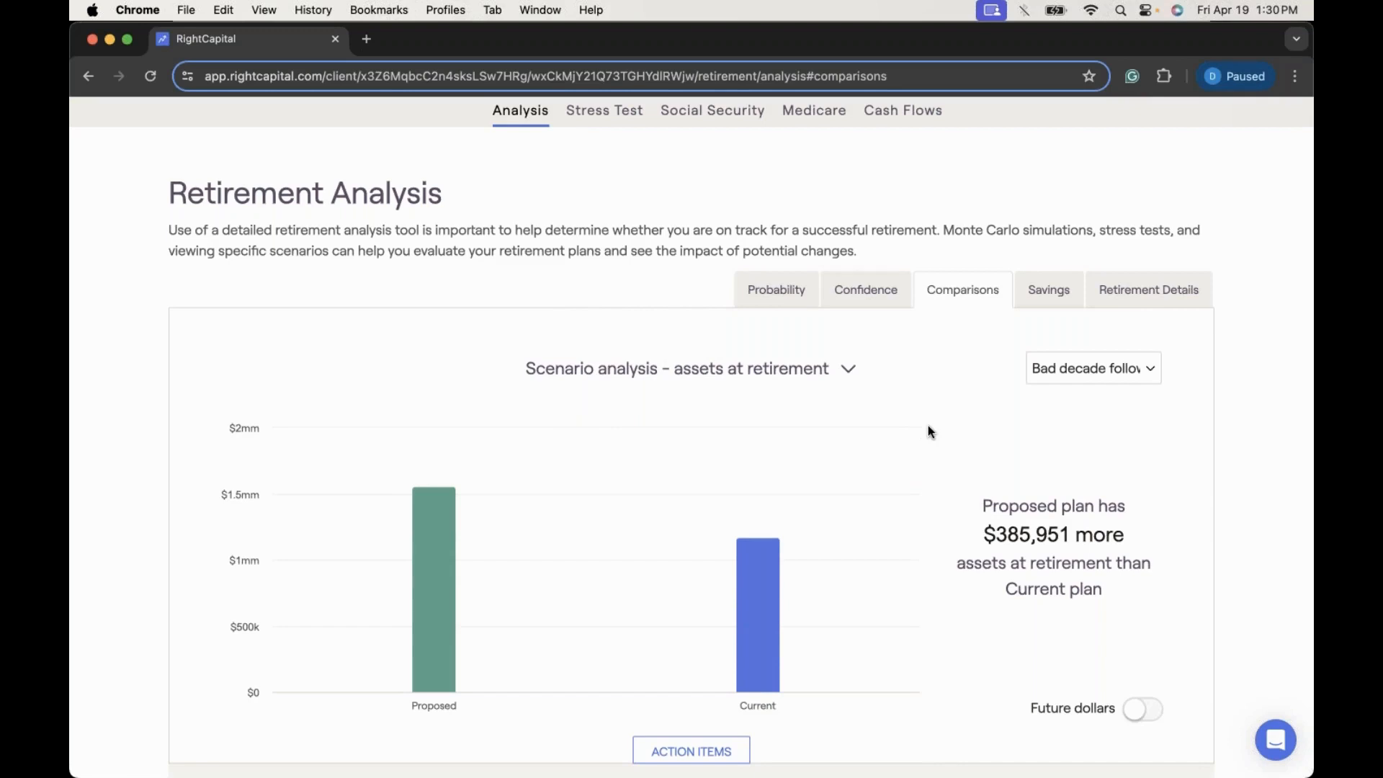
Step: View the retirement details' income sources under the bad decade followed by slow growth scenario, inspecting ages 86 and 90
left_click(1065, 369)
left_click(1113, 296)
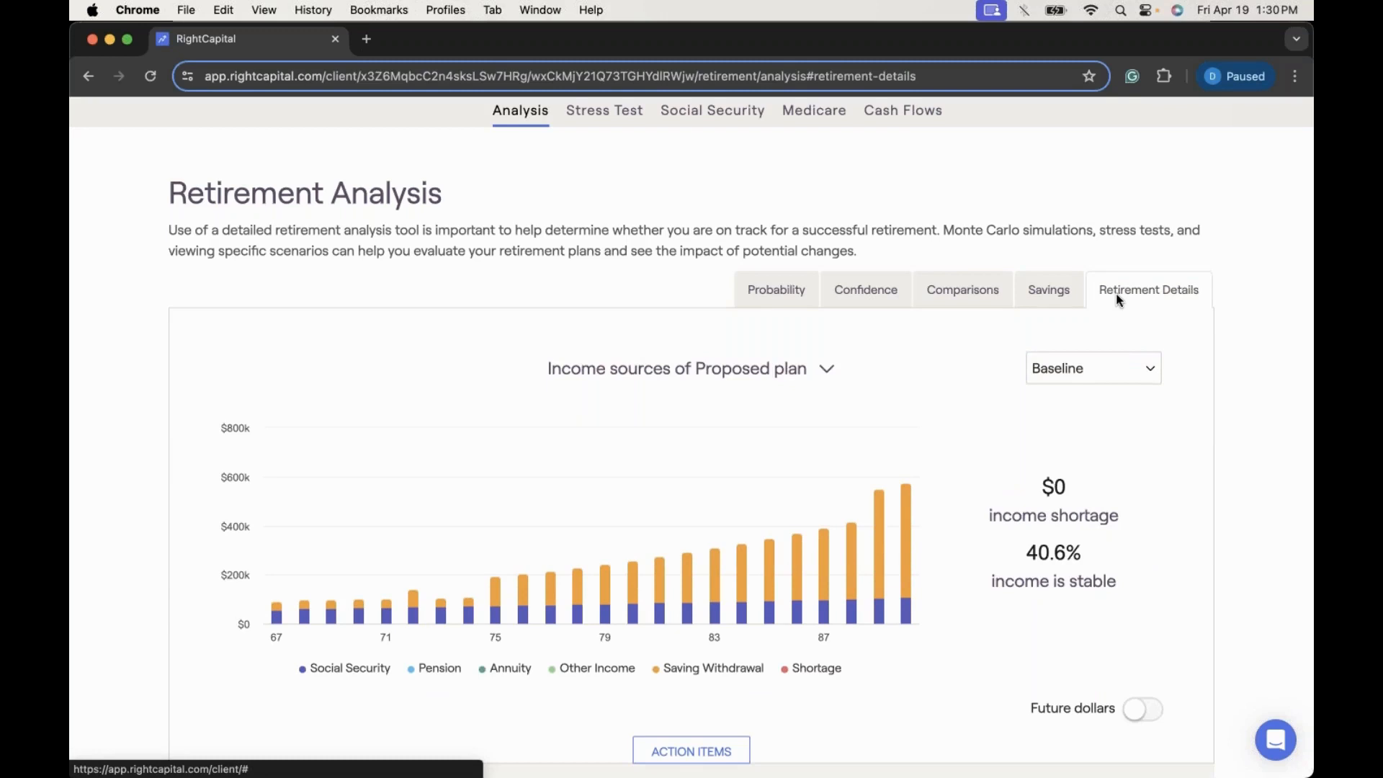
scroll(1120, 300, "up", 1)
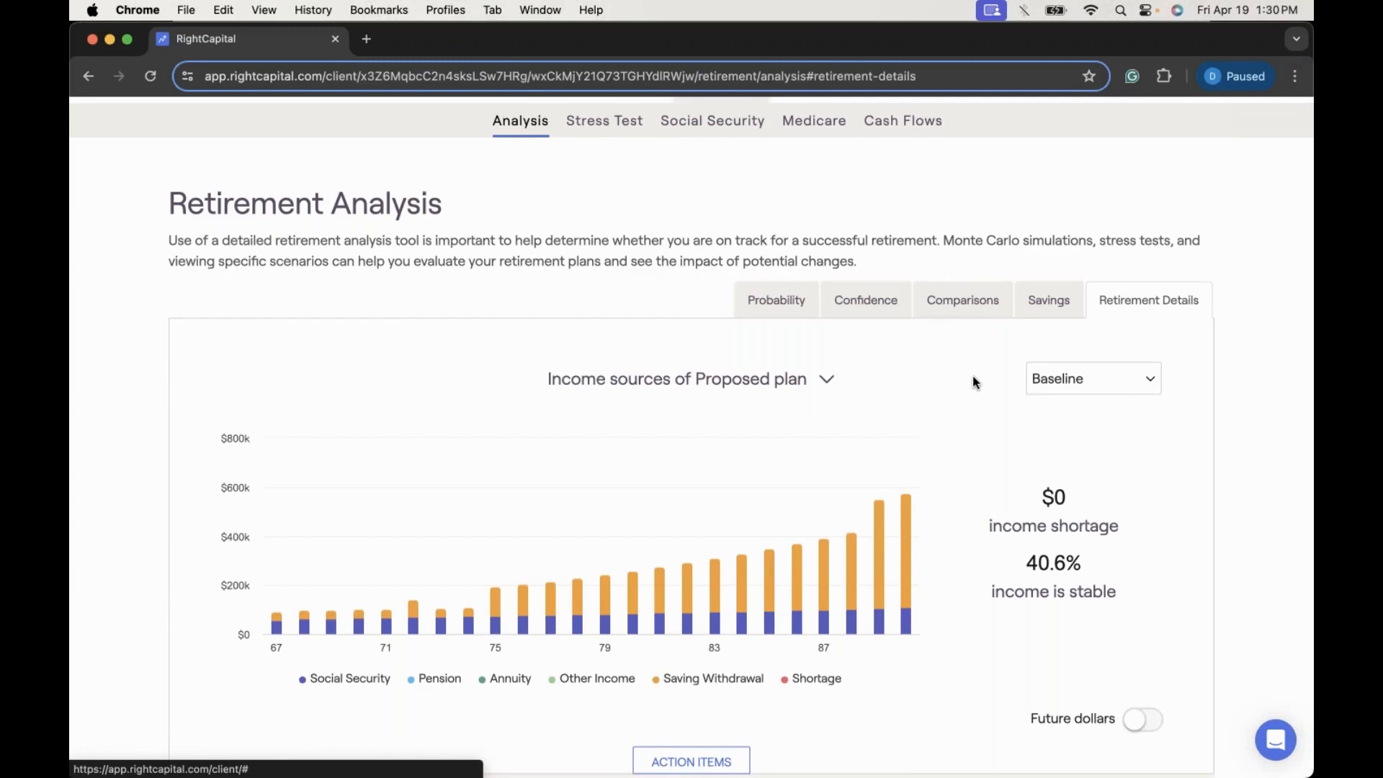
scroll(974, 382, "down", 1)
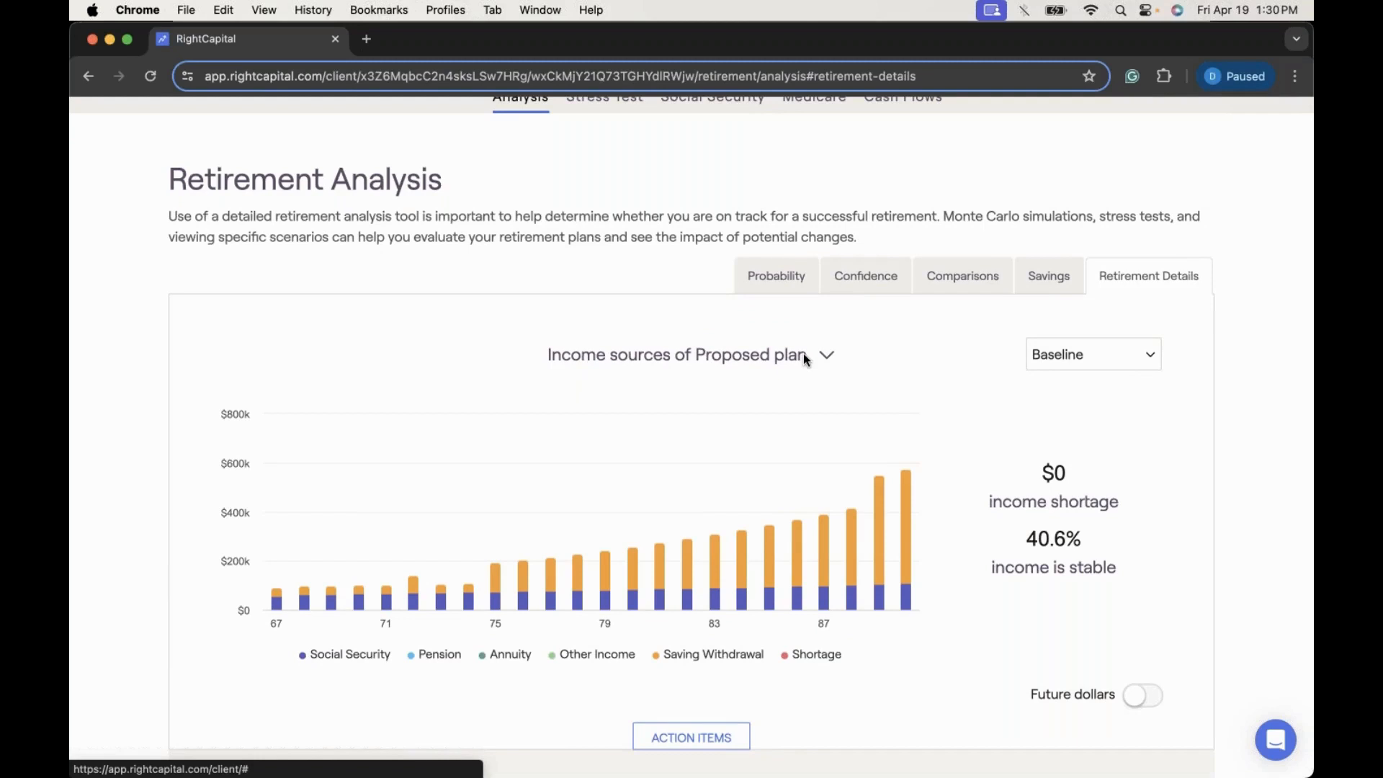
left_click(1087, 363)
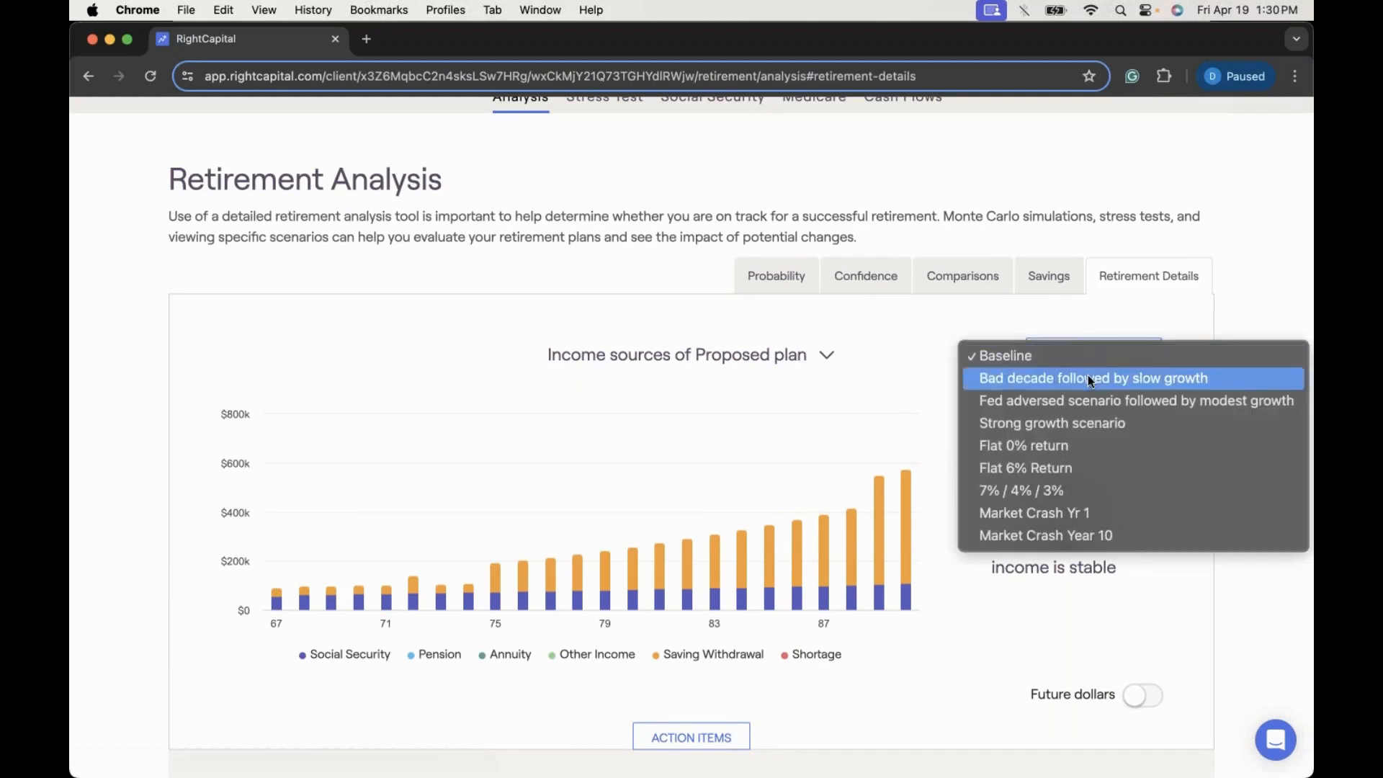
left_click(1088, 375)
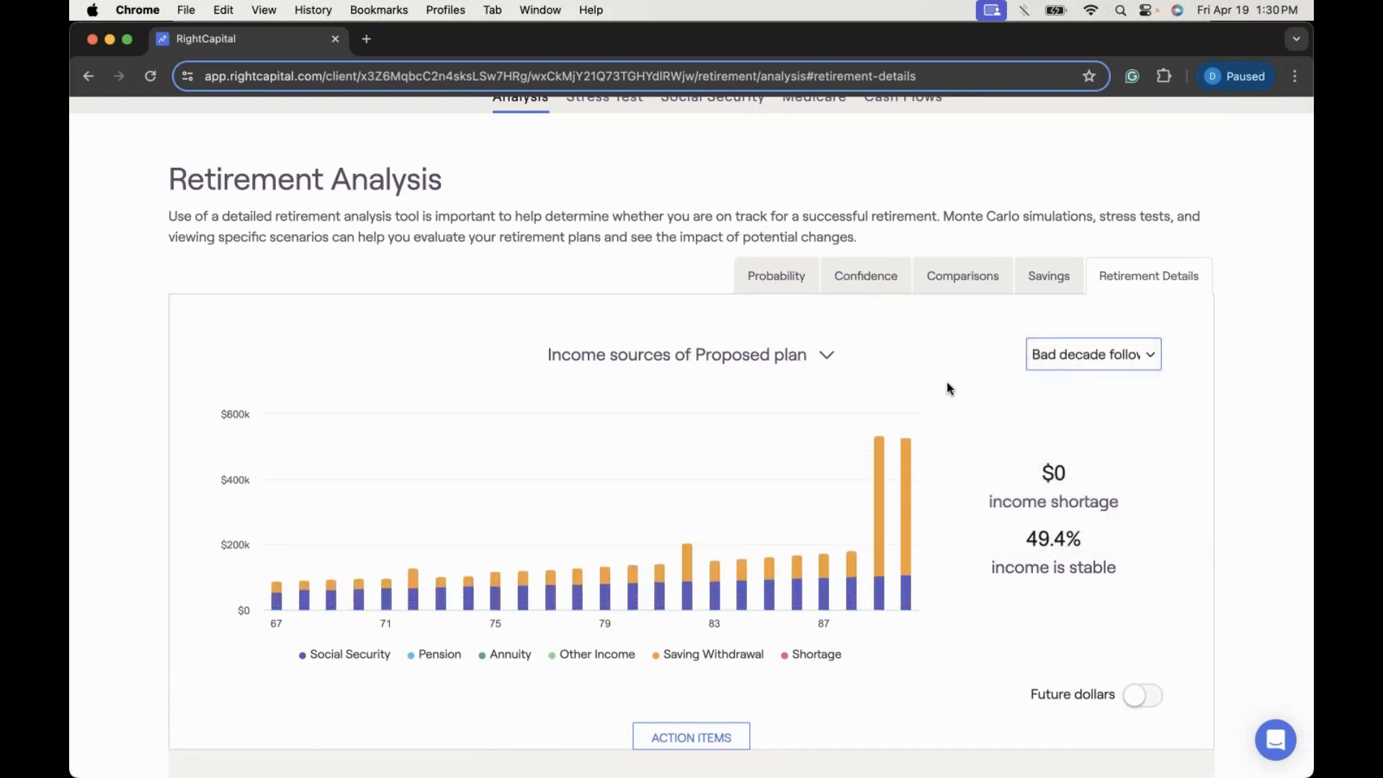
scroll(947, 389, "down", 1)
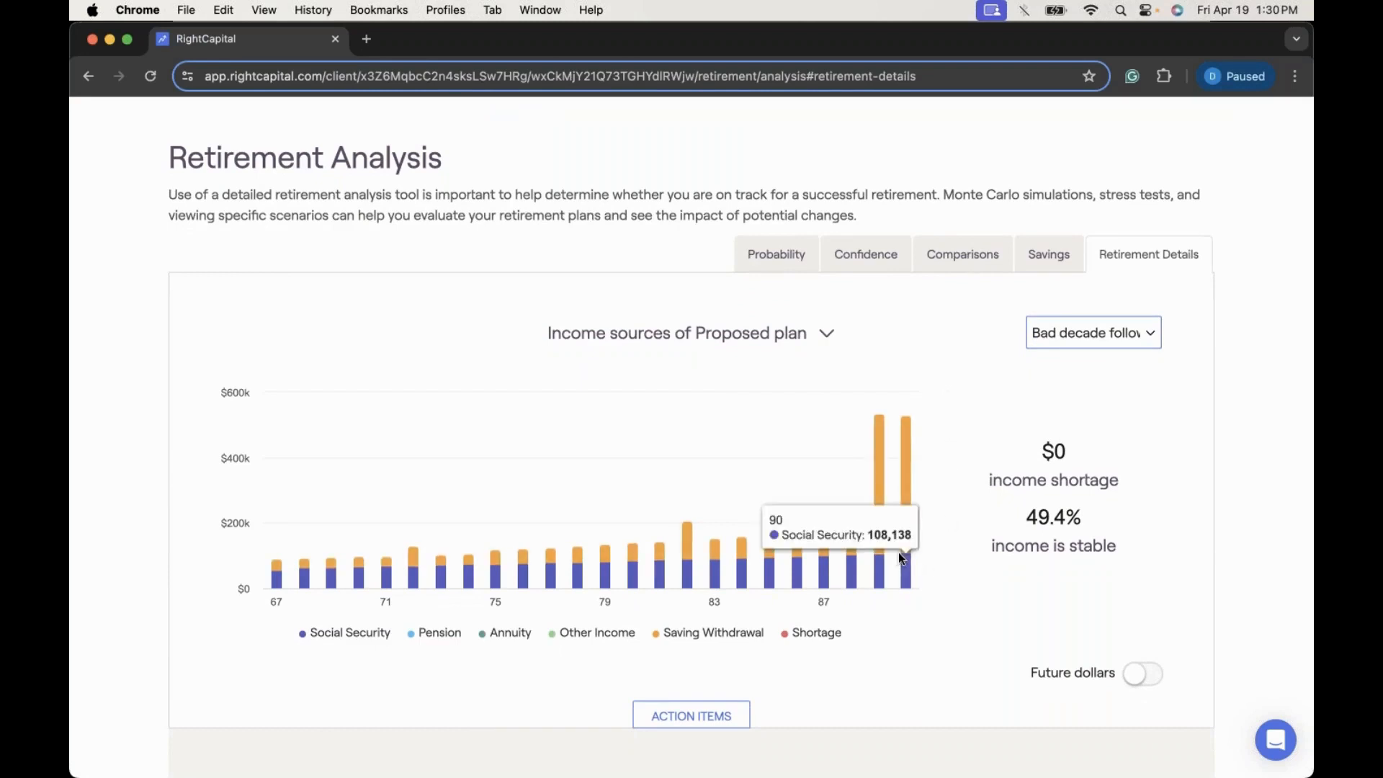
mouse_move(905, 560)
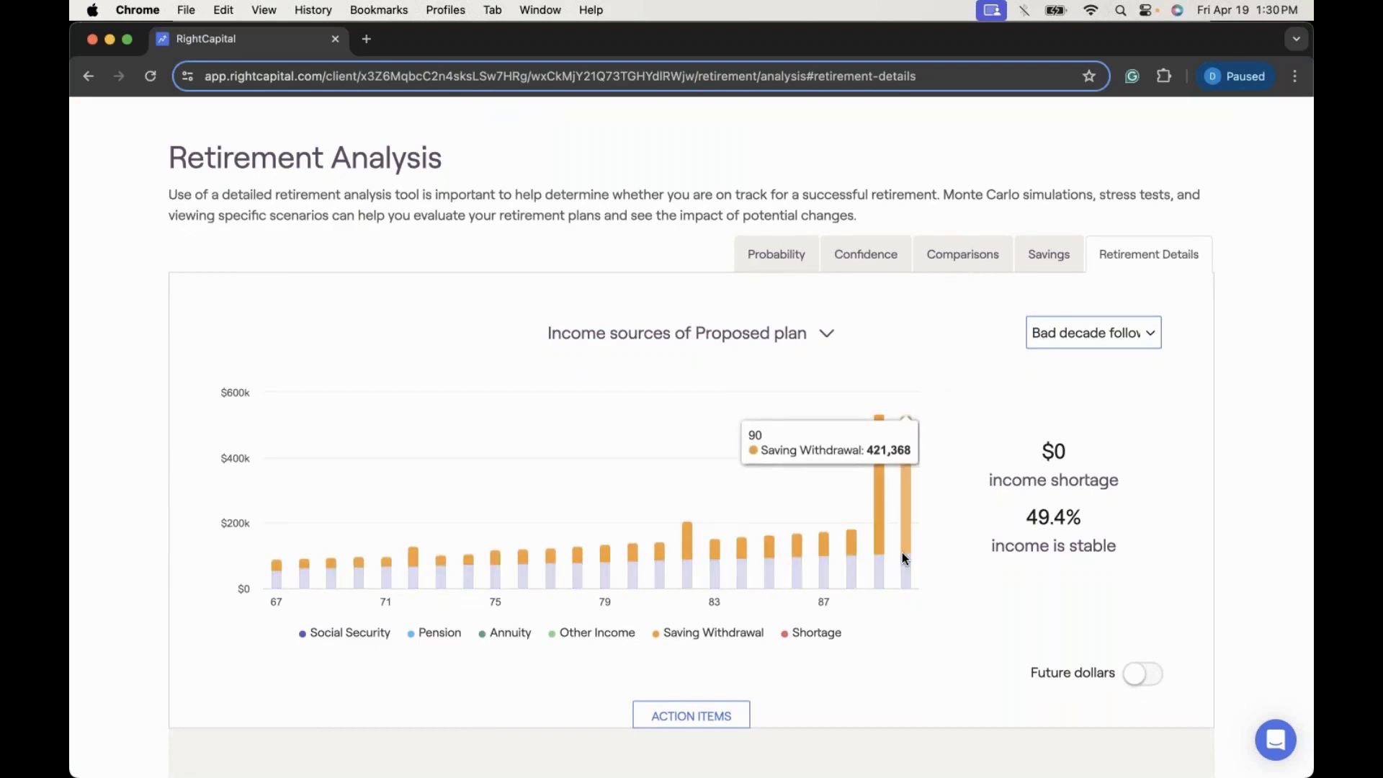
mouse_move(851, 547)
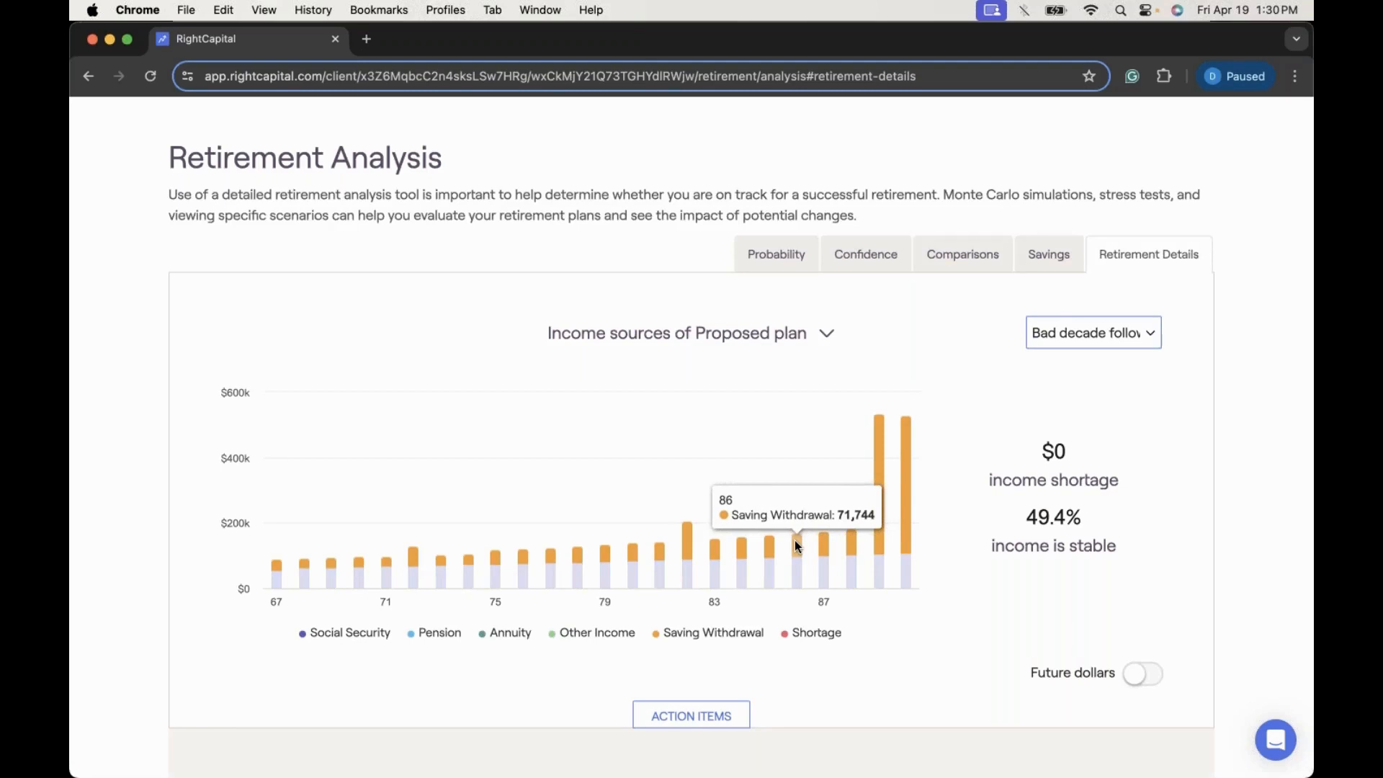
Step: Switch the retirement details chart to the proposed plan's withdrawal rate and inspect the rates in the early 80s
left_click(826, 333)
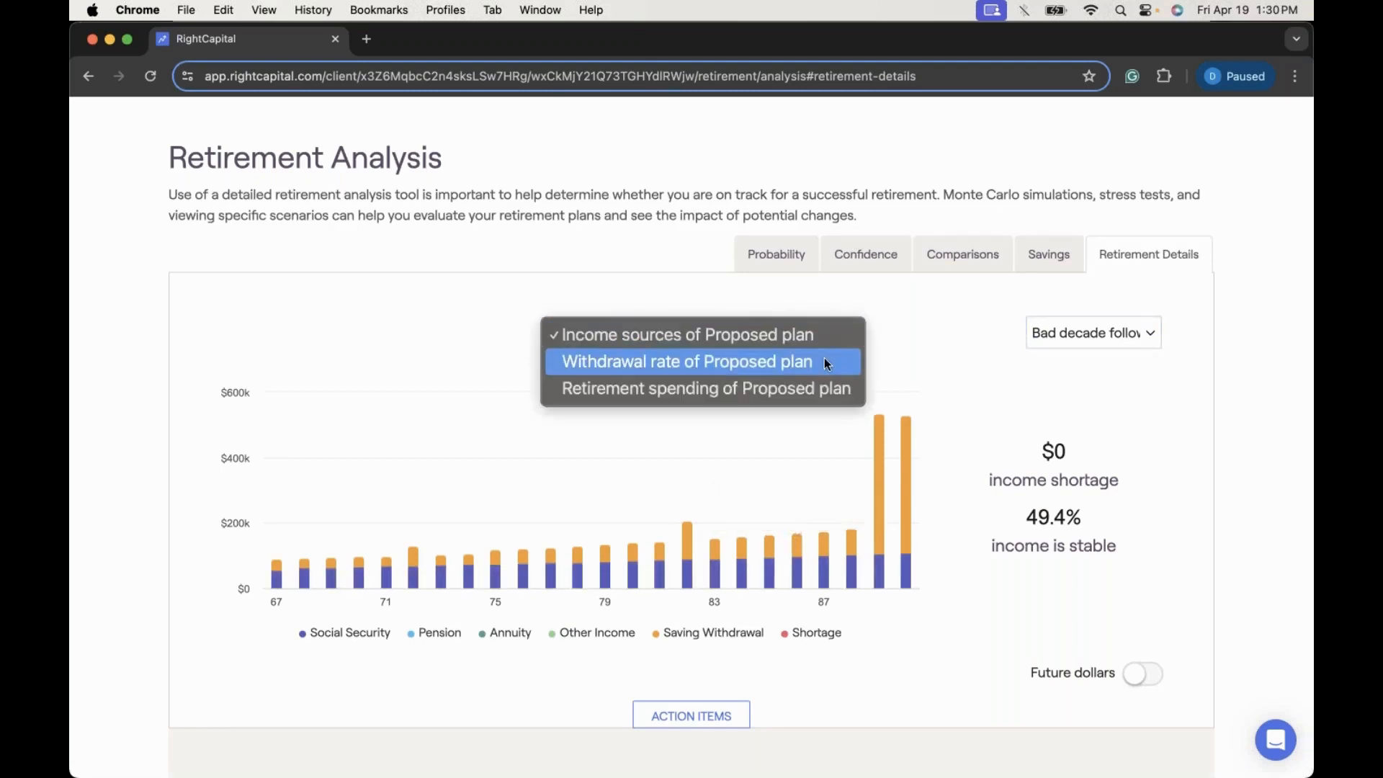
left_click(826, 362)
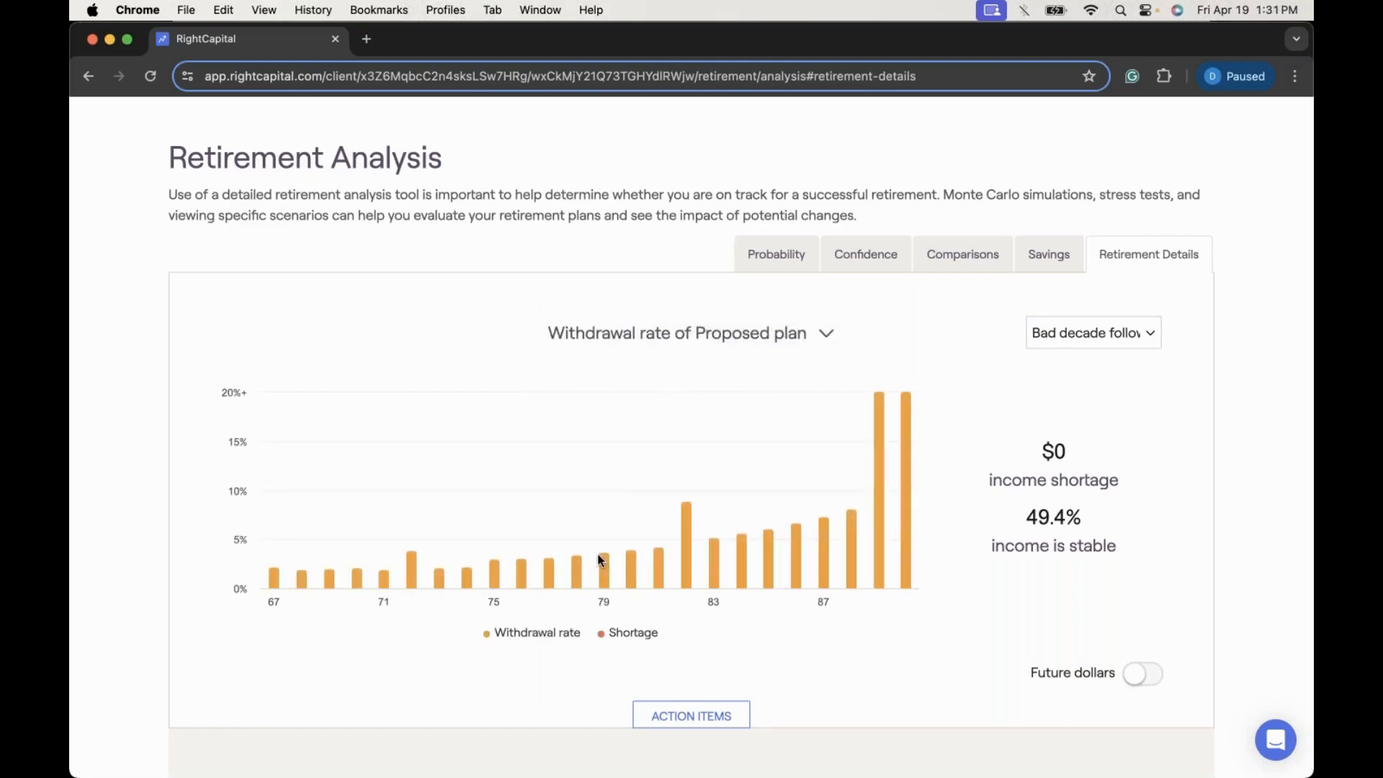
mouse_move(634, 567)
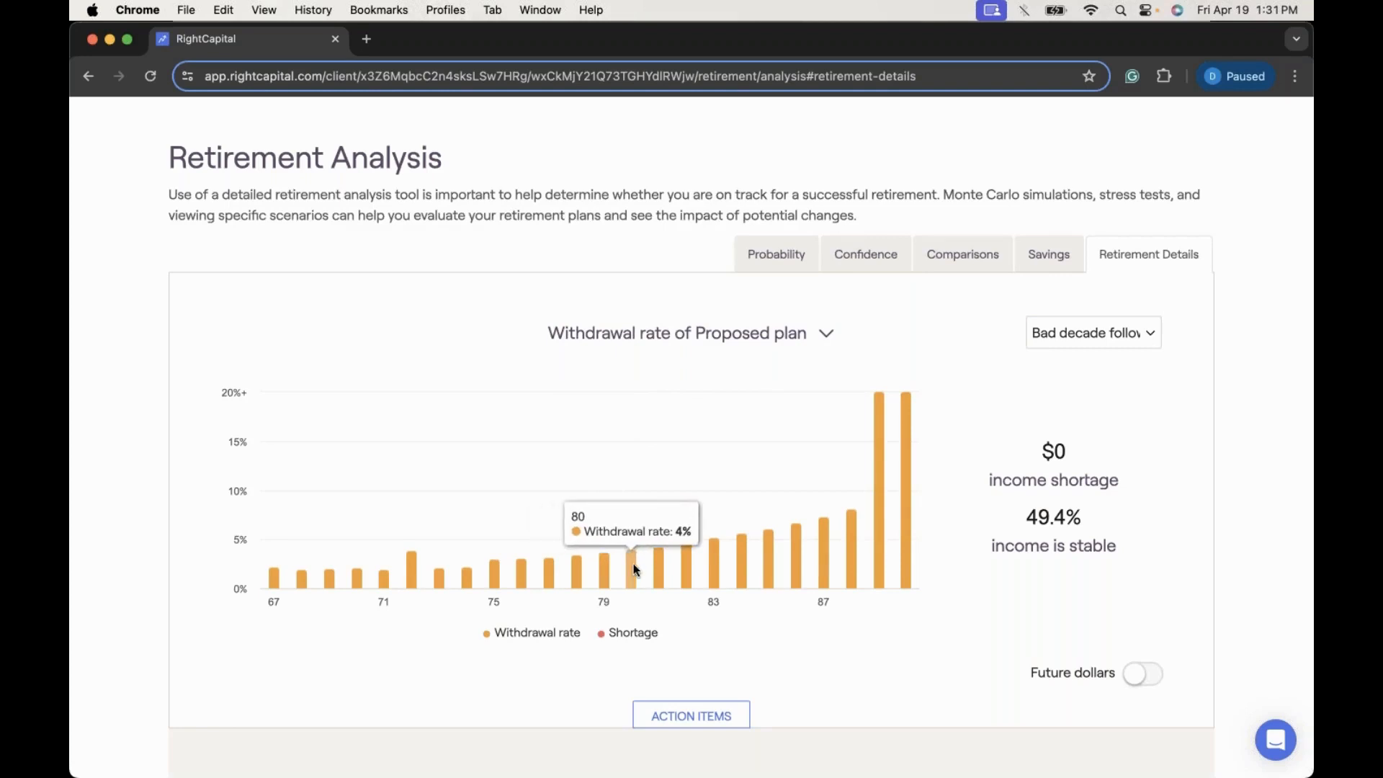
mouse_move(688, 568)
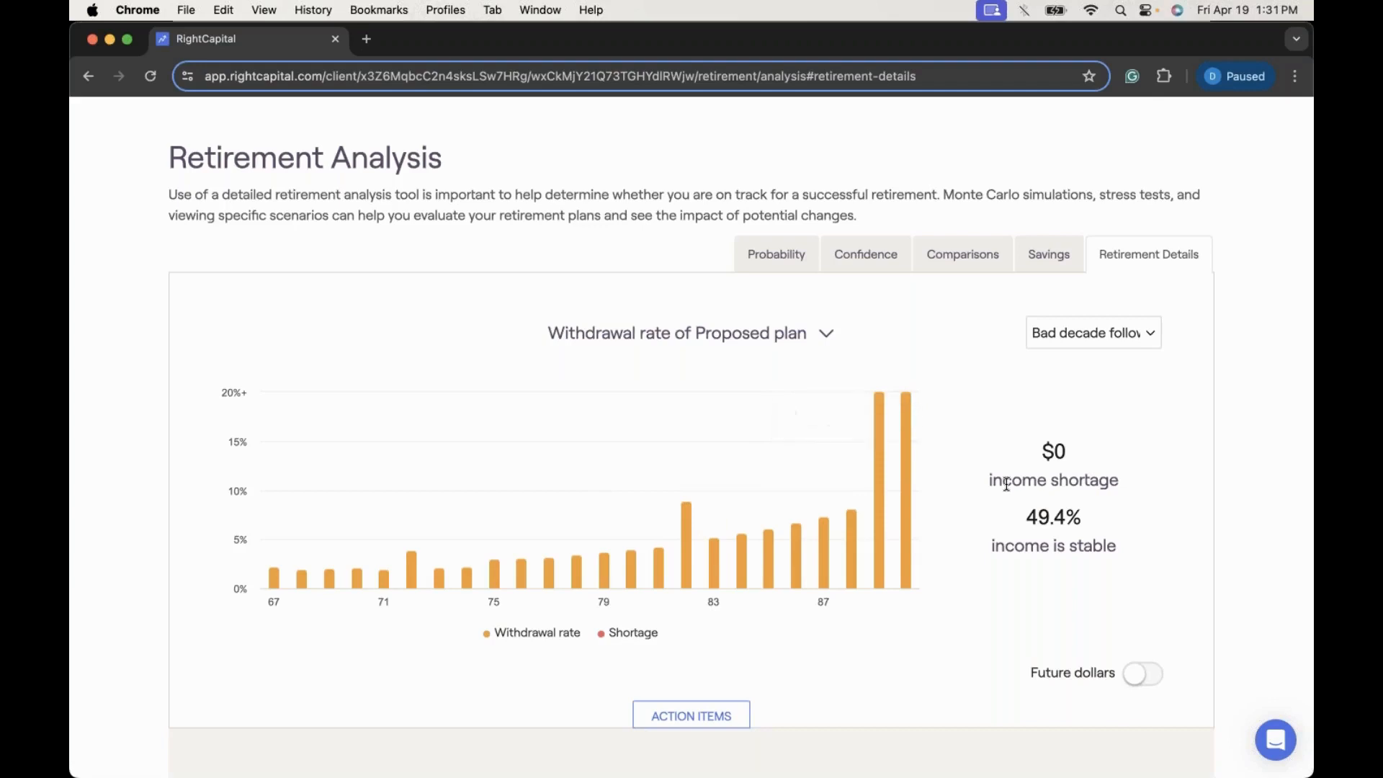
scroll(1006, 484, "up", 3)
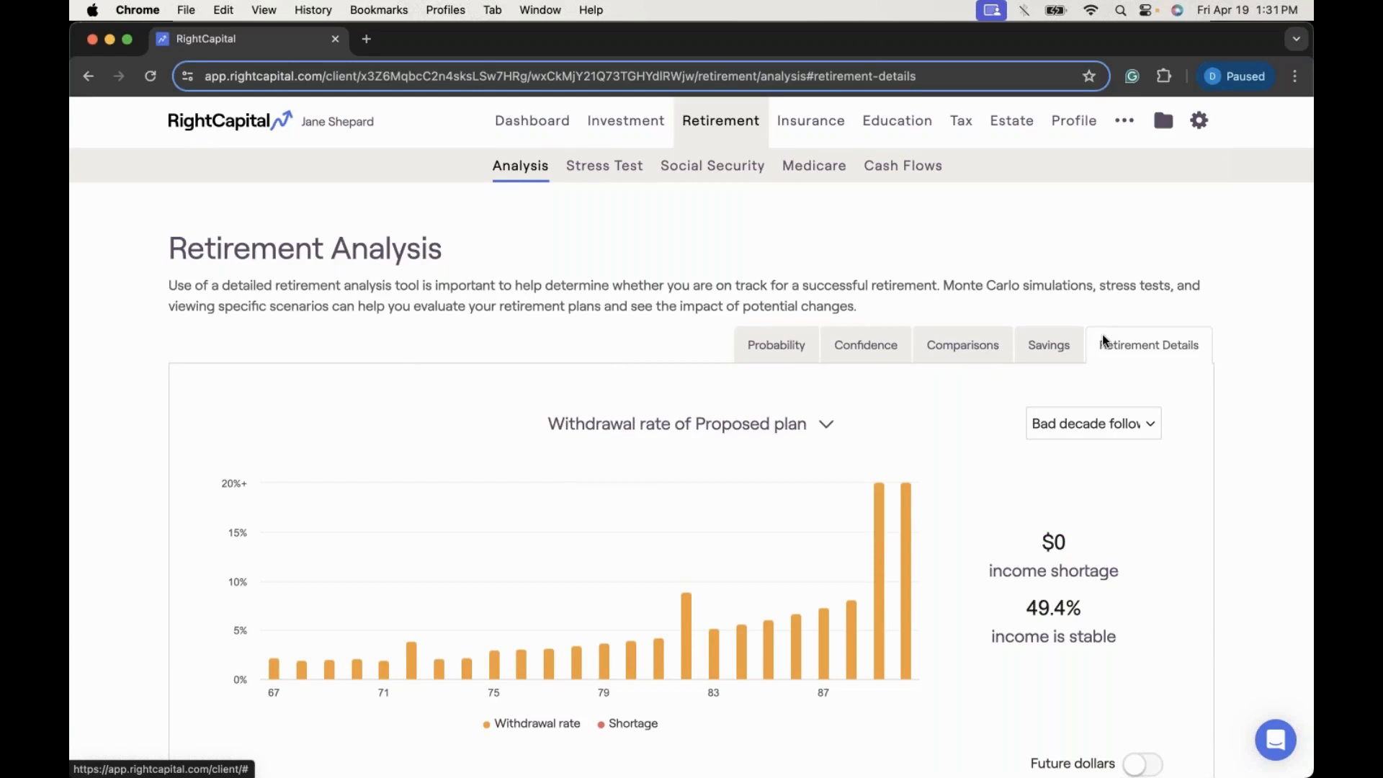
Step: Check the Stock Plans page, then set the client's existing stock plan account in the net worth profile to be included in the plan
left_click(1126, 130)
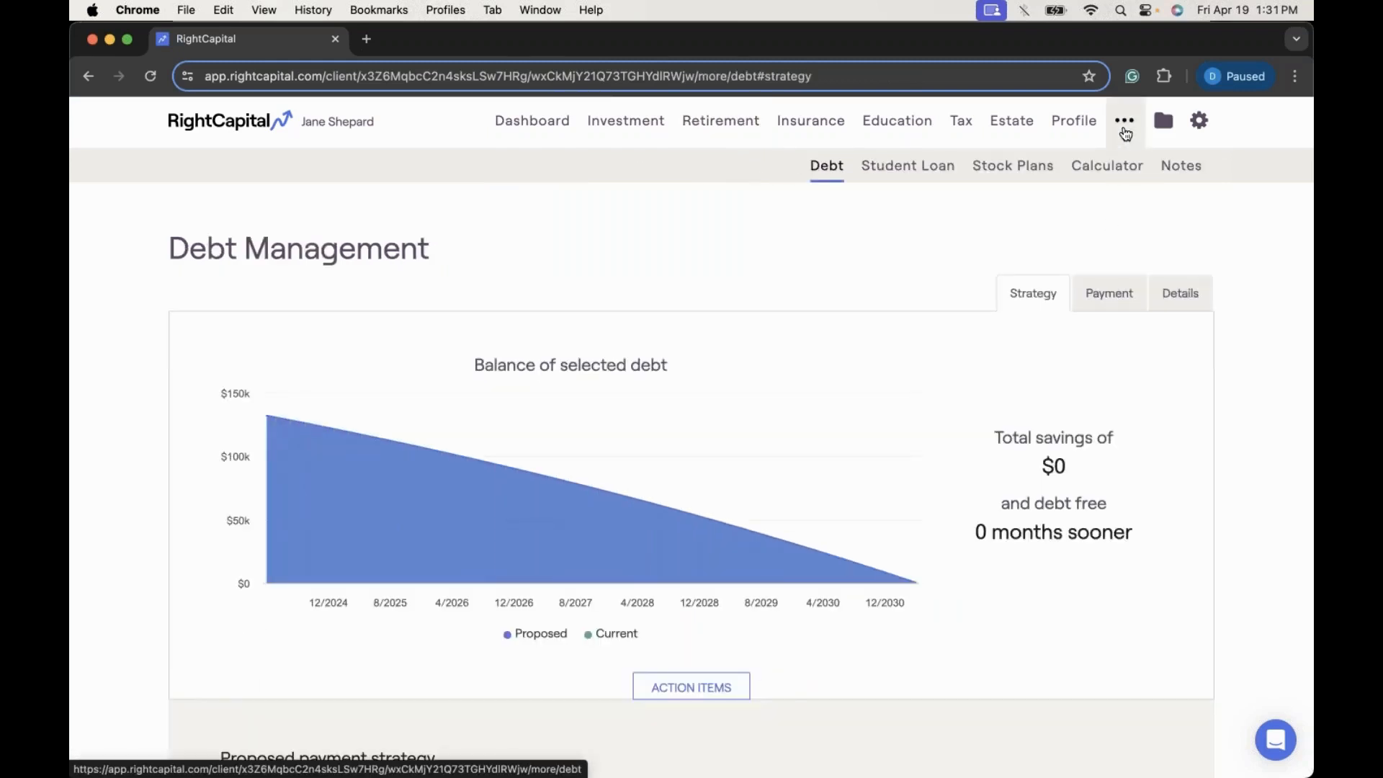
left_click(998, 167)
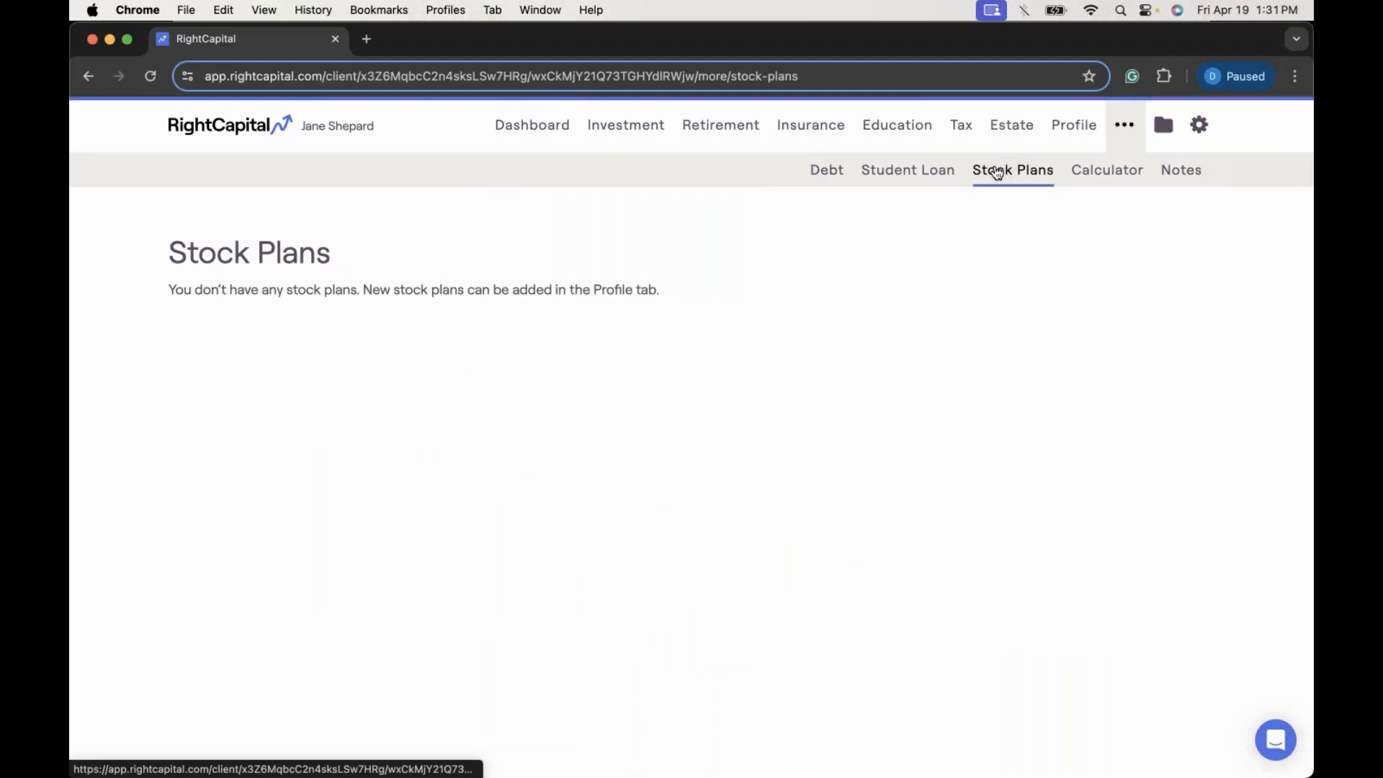
left_click(1068, 130)
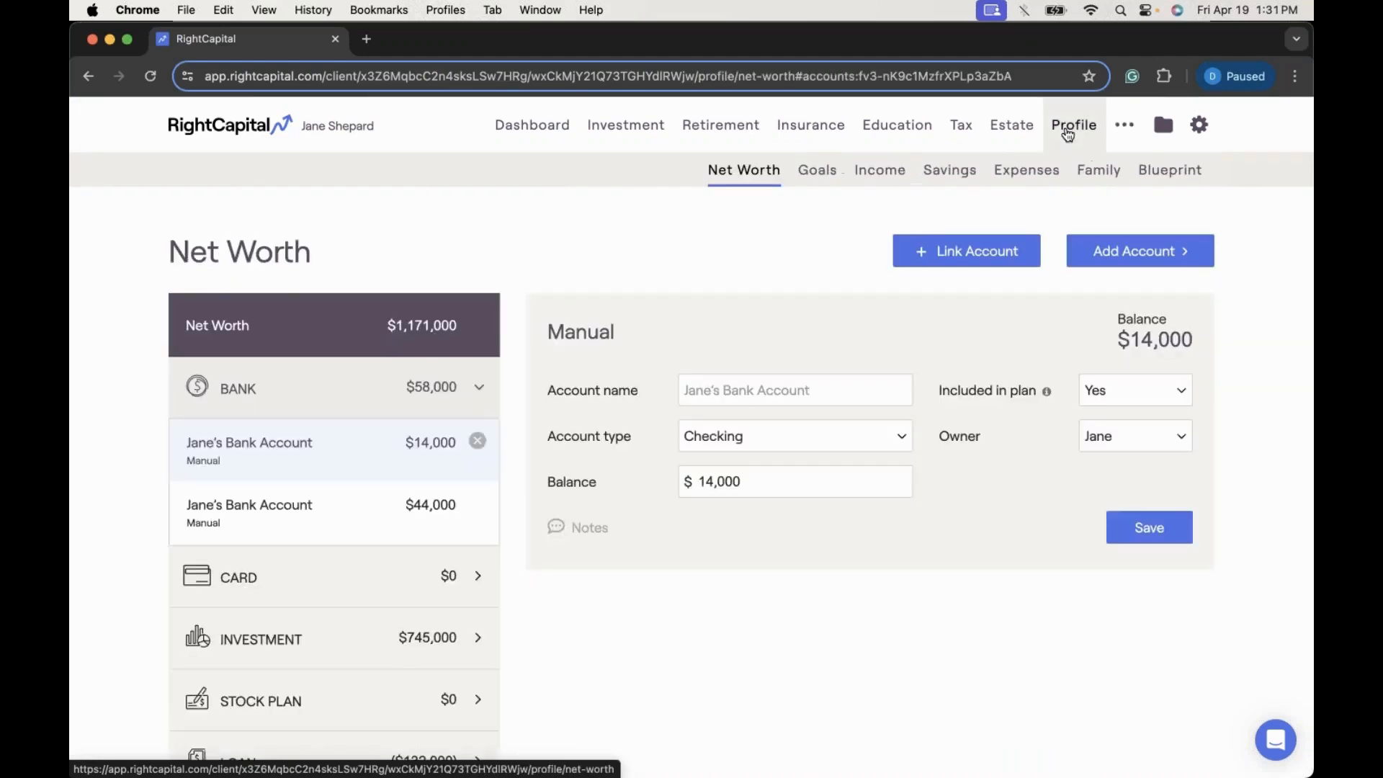
scroll(643, 360, "down", 4)
left_click(386, 556)
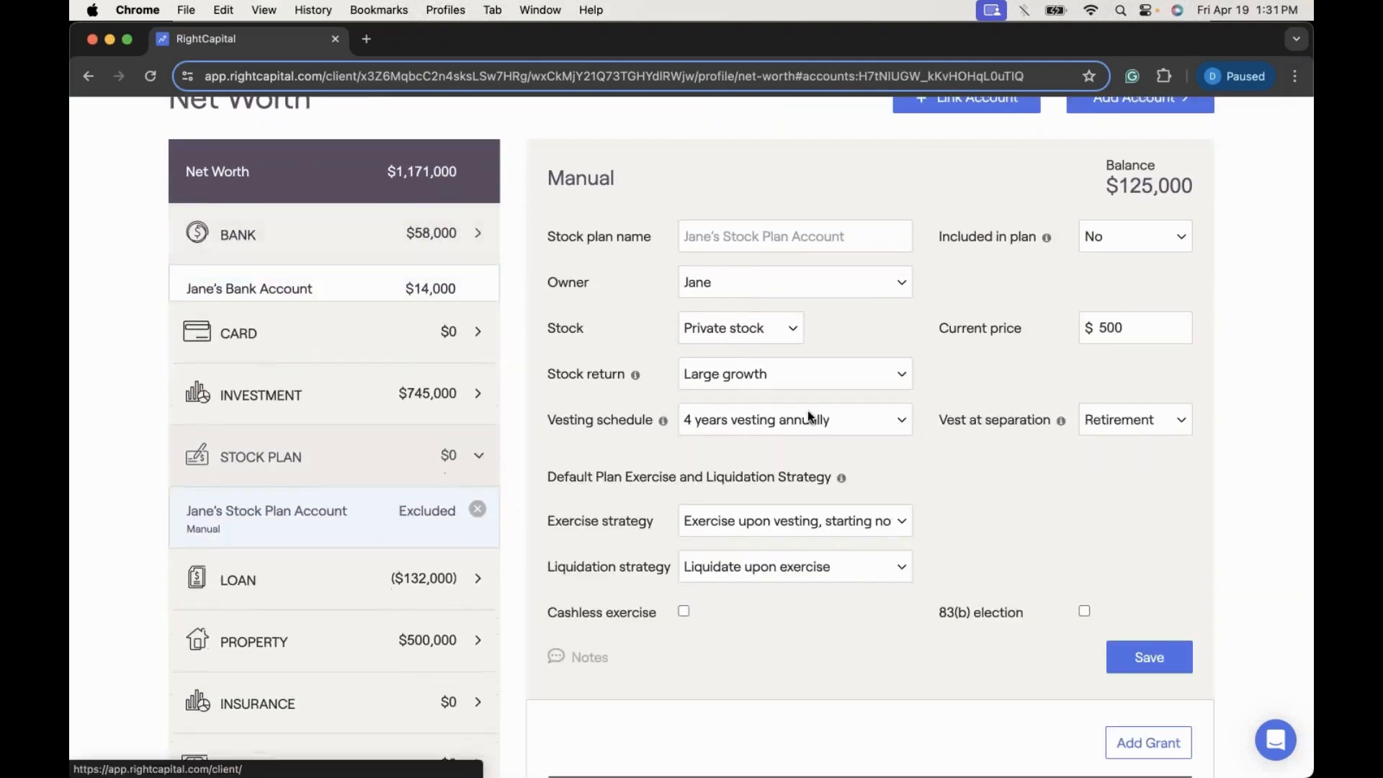
left_click(1115, 256)
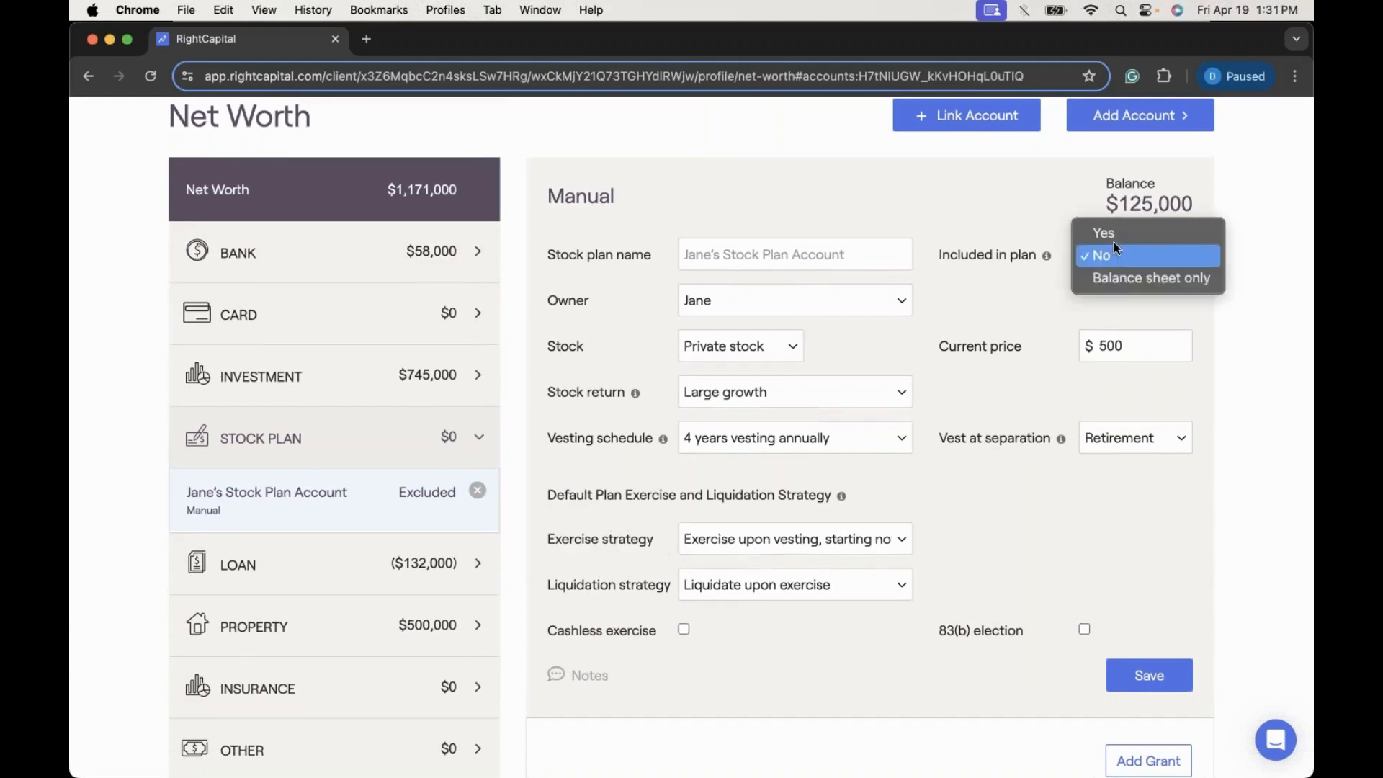
left_click(1114, 241)
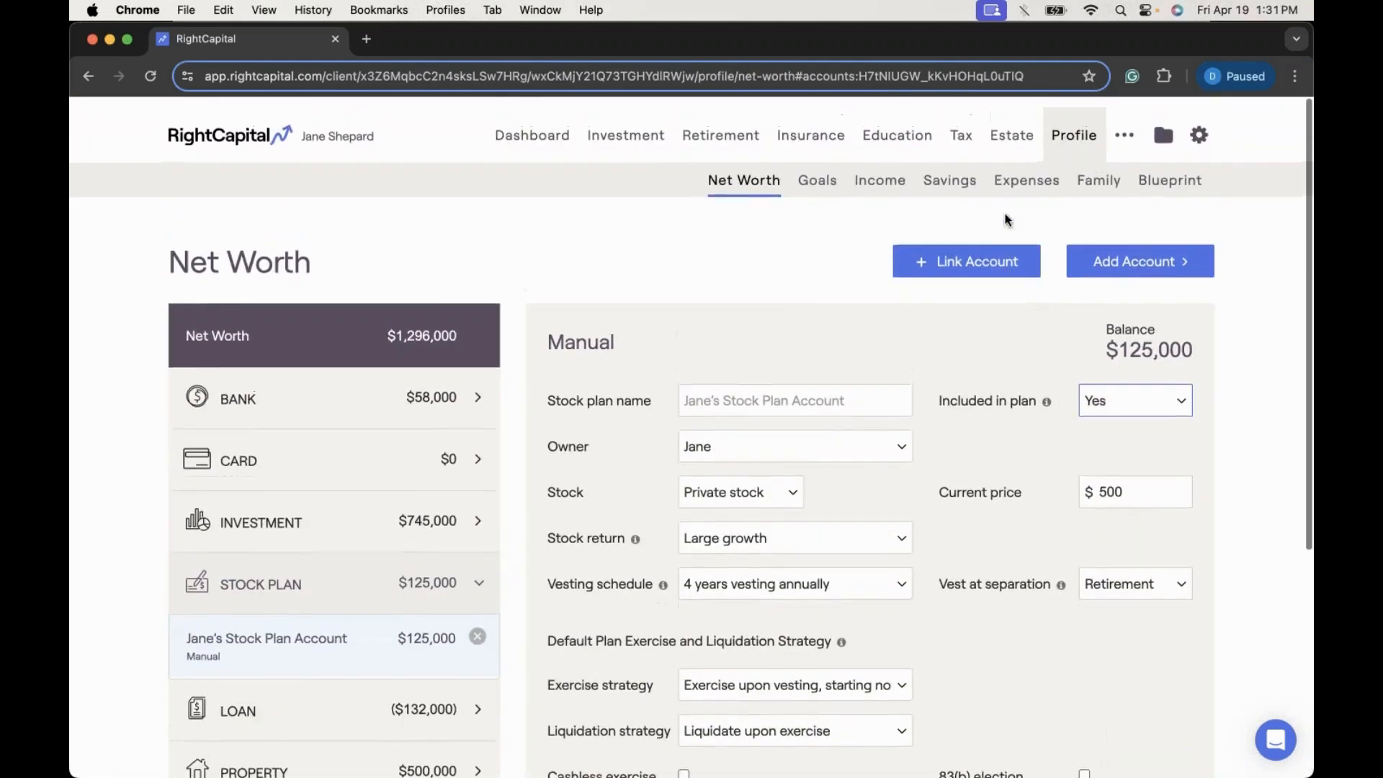
Step: Review the stock plans summary, open their invested assets analysis, and view the available return scenarios
left_click(1124, 135)
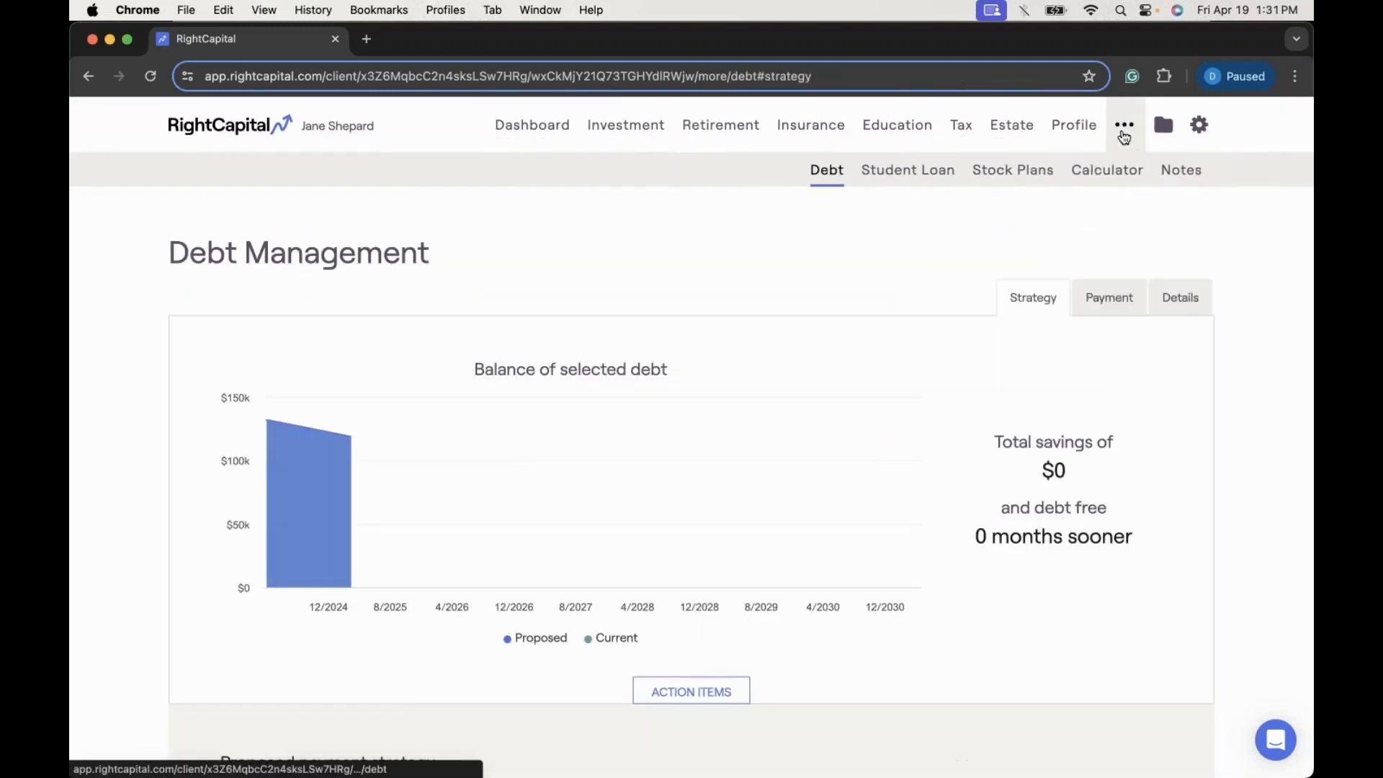
left_click(1026, 176)
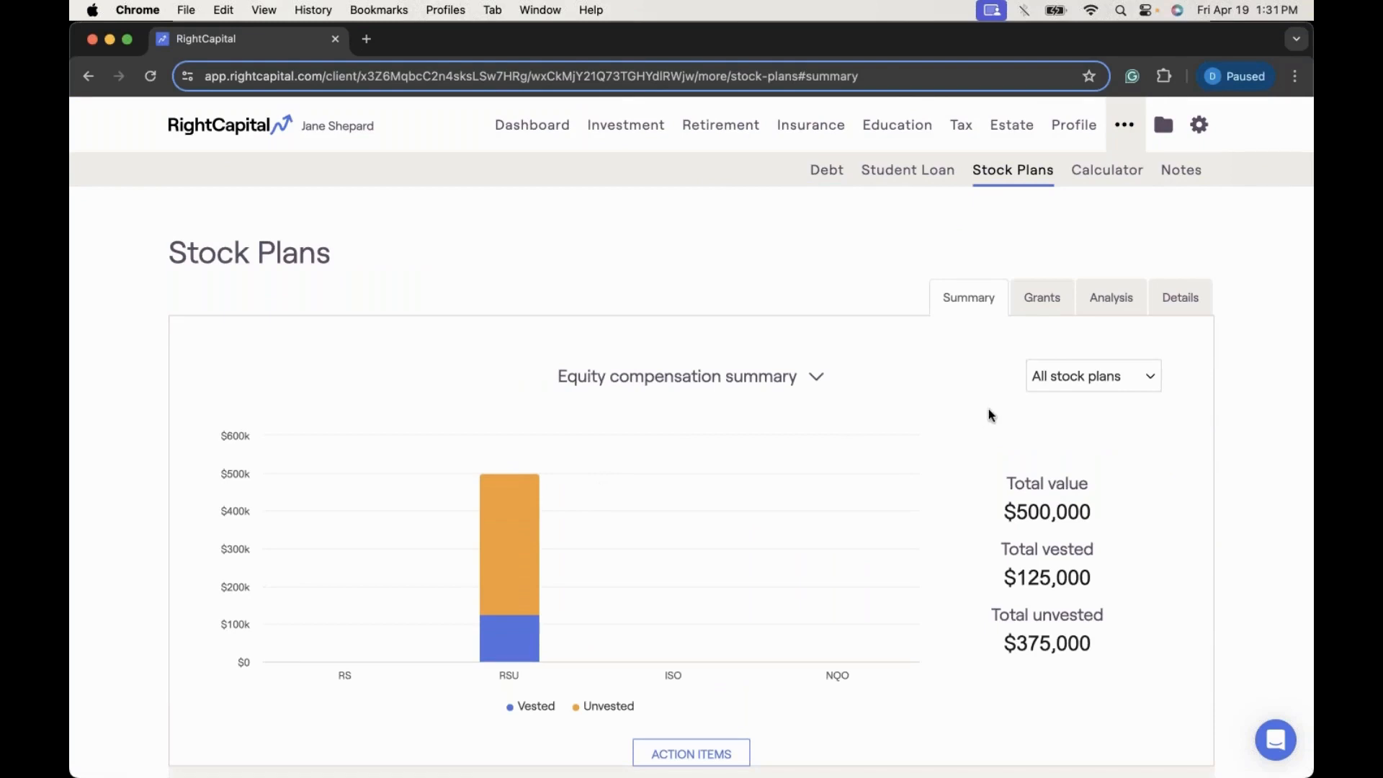
left_click(1110, 298)
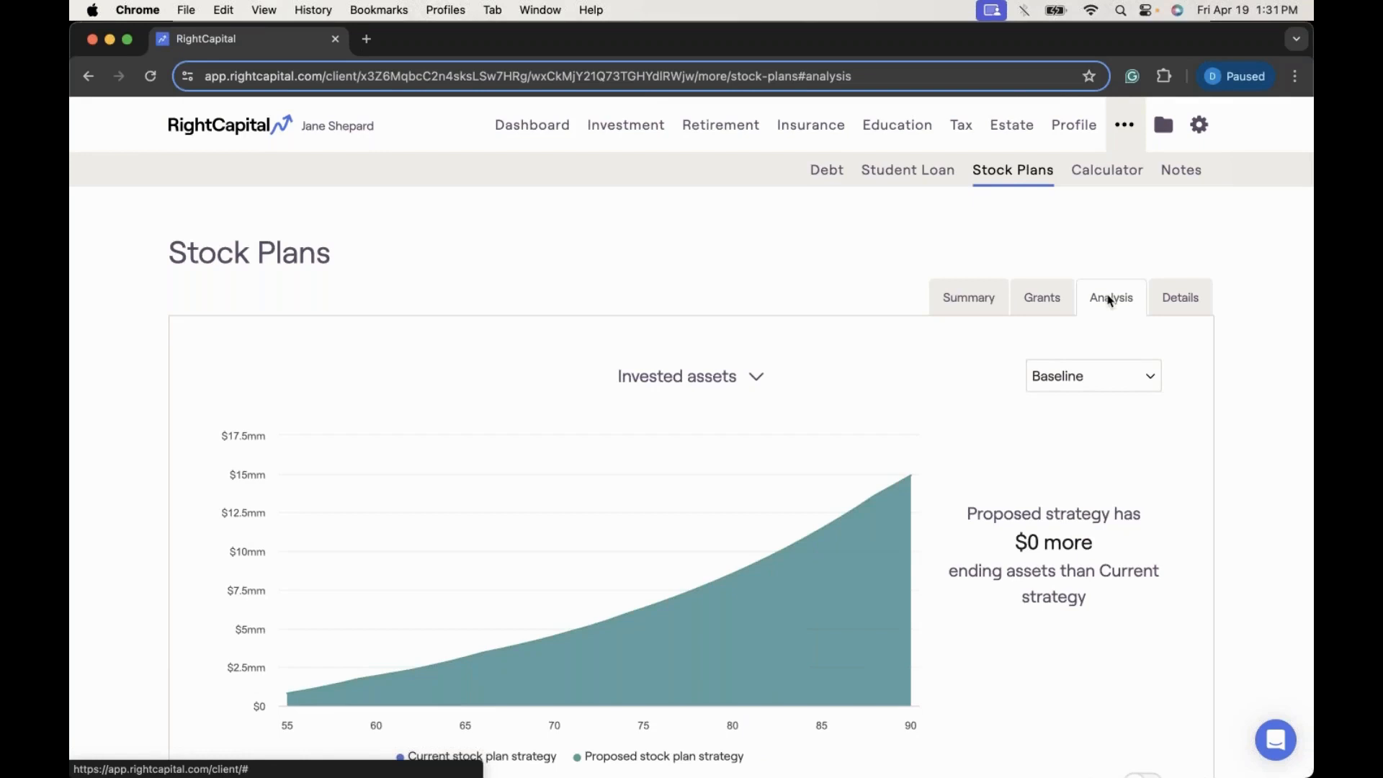
left_click(1141, 376)
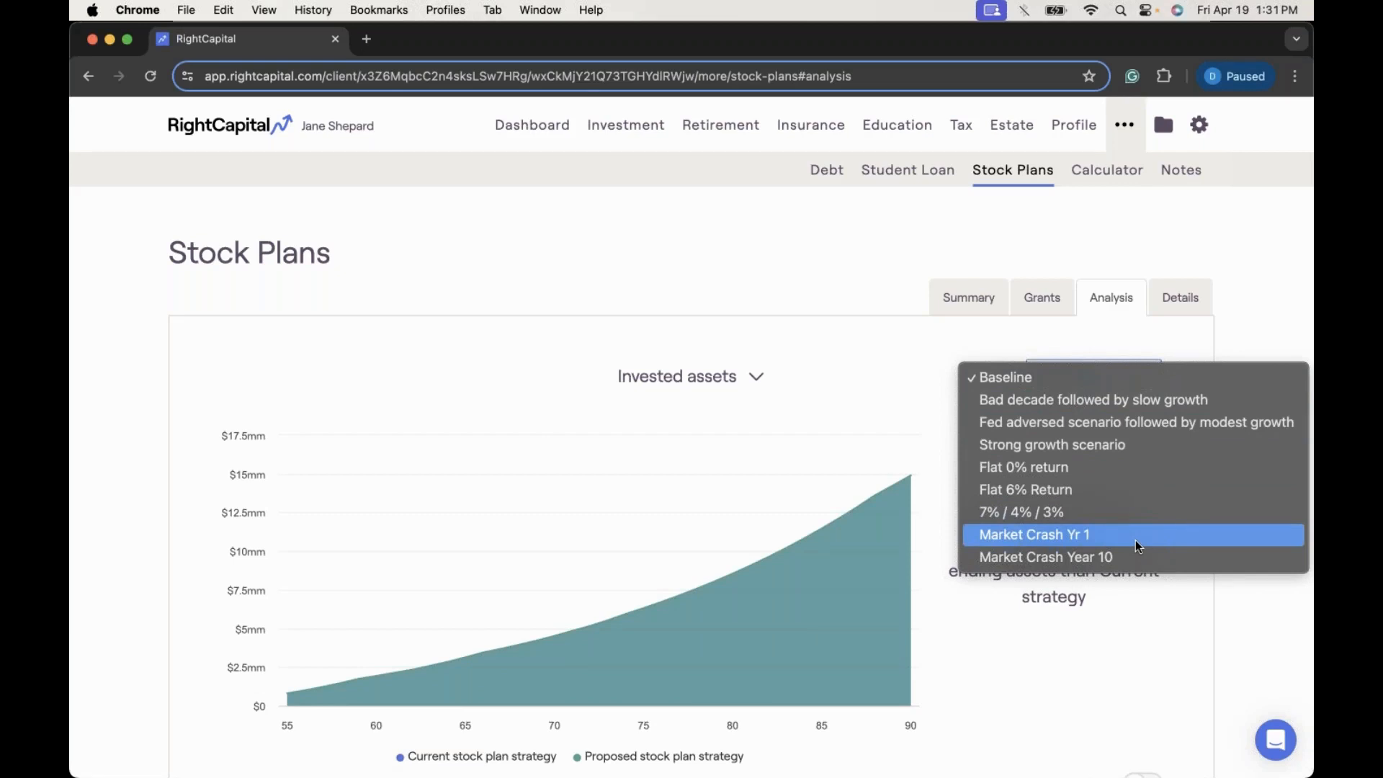
left_click(1137, 633)
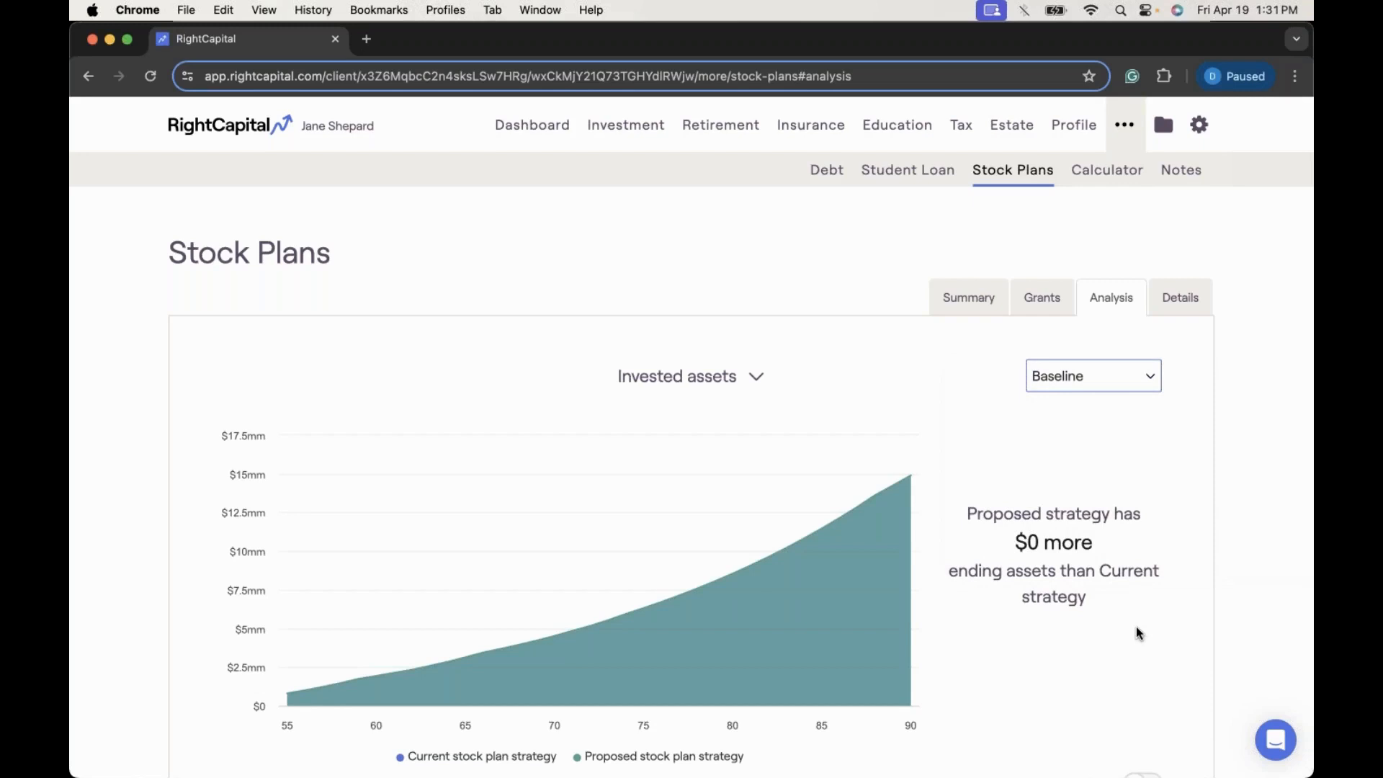
Step: Examine the proposed and current exercise and liquidation strategies for the stock plan, and recheck the scenario choices
scroll(1137, 633, "down", 5)
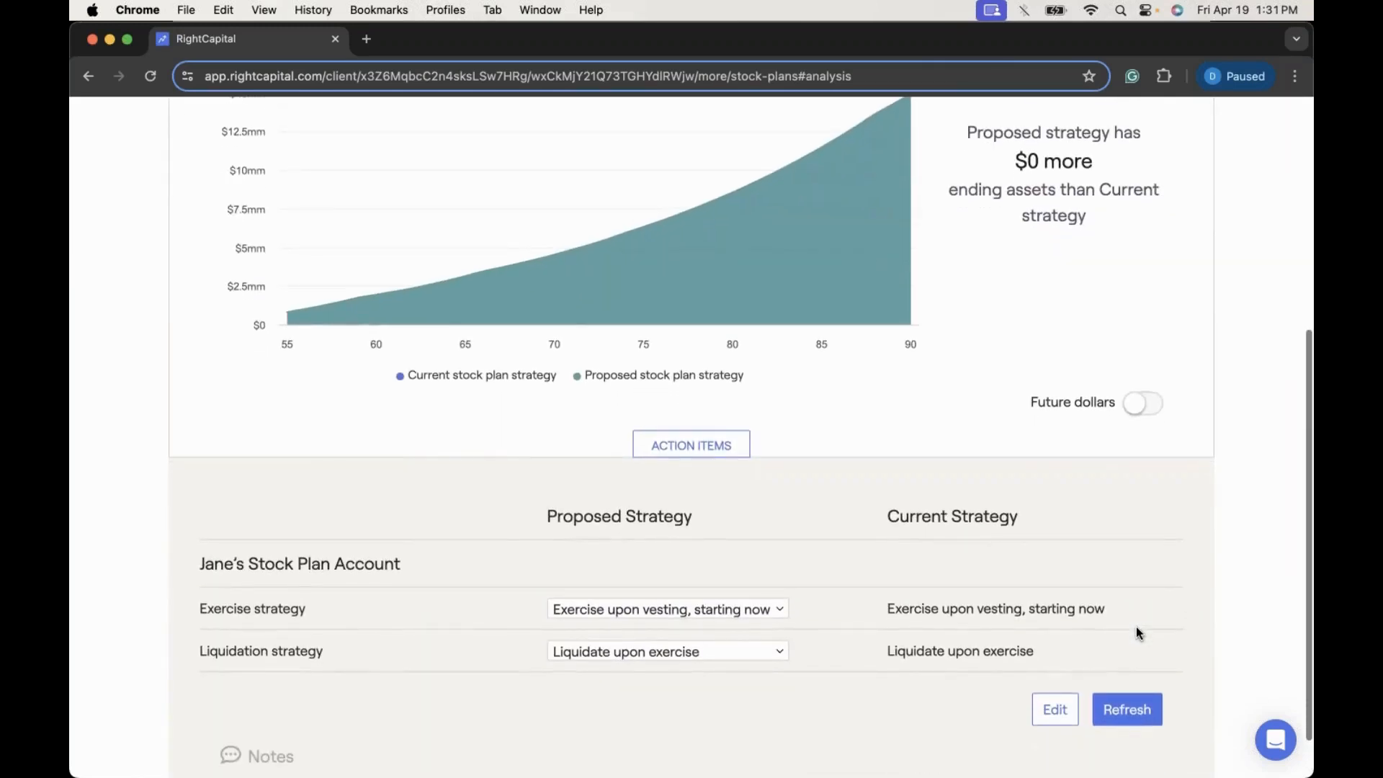
scroll(1137, 632, "up", 2)
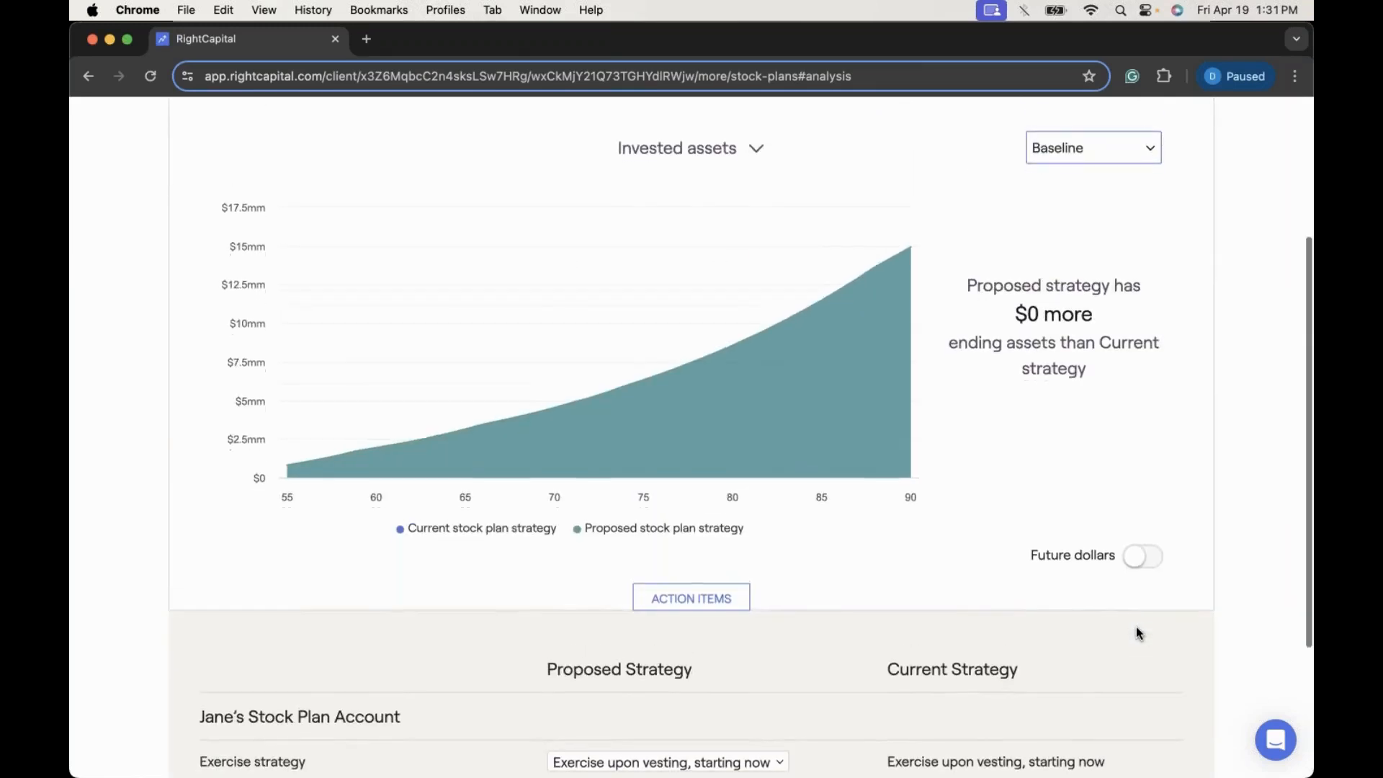
scroll(1137, 632, "down", 1)
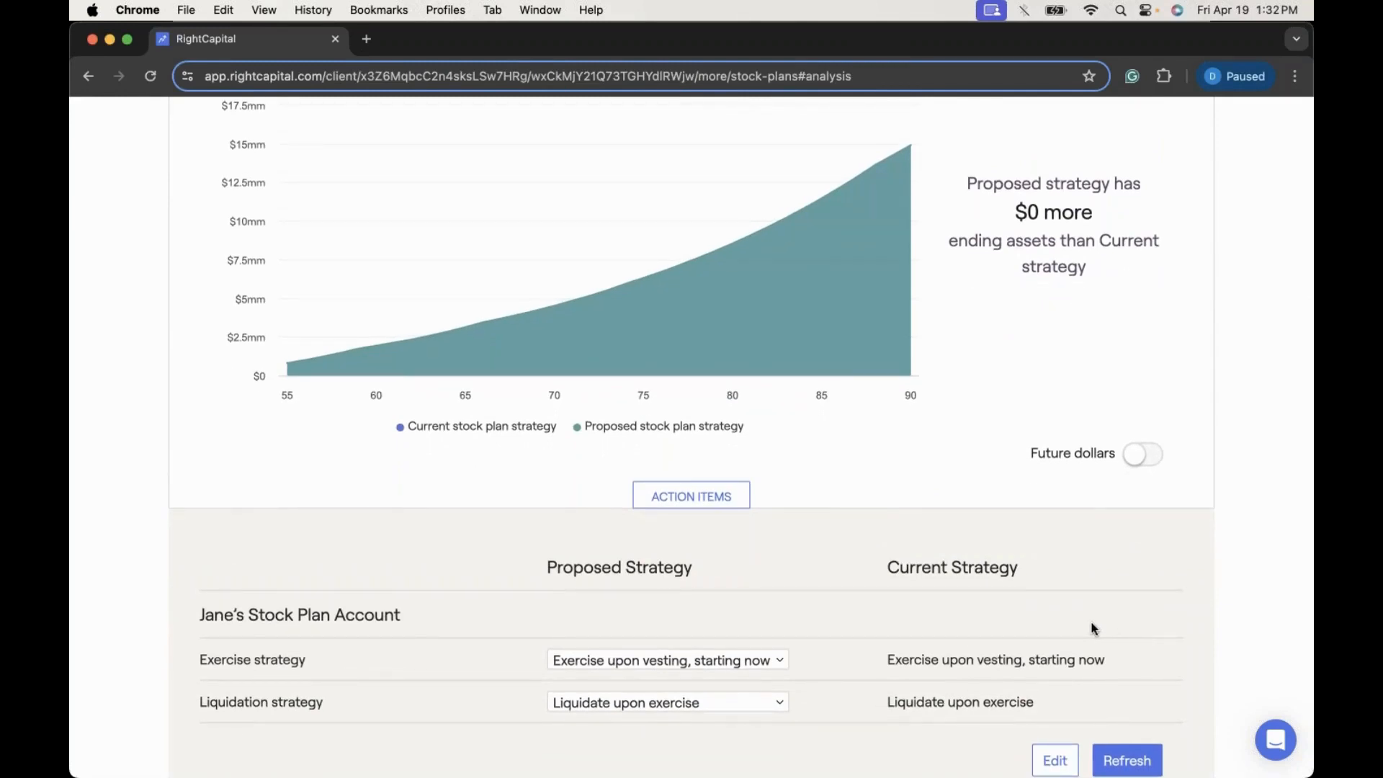
scroll(1092, 629, "down", 1)
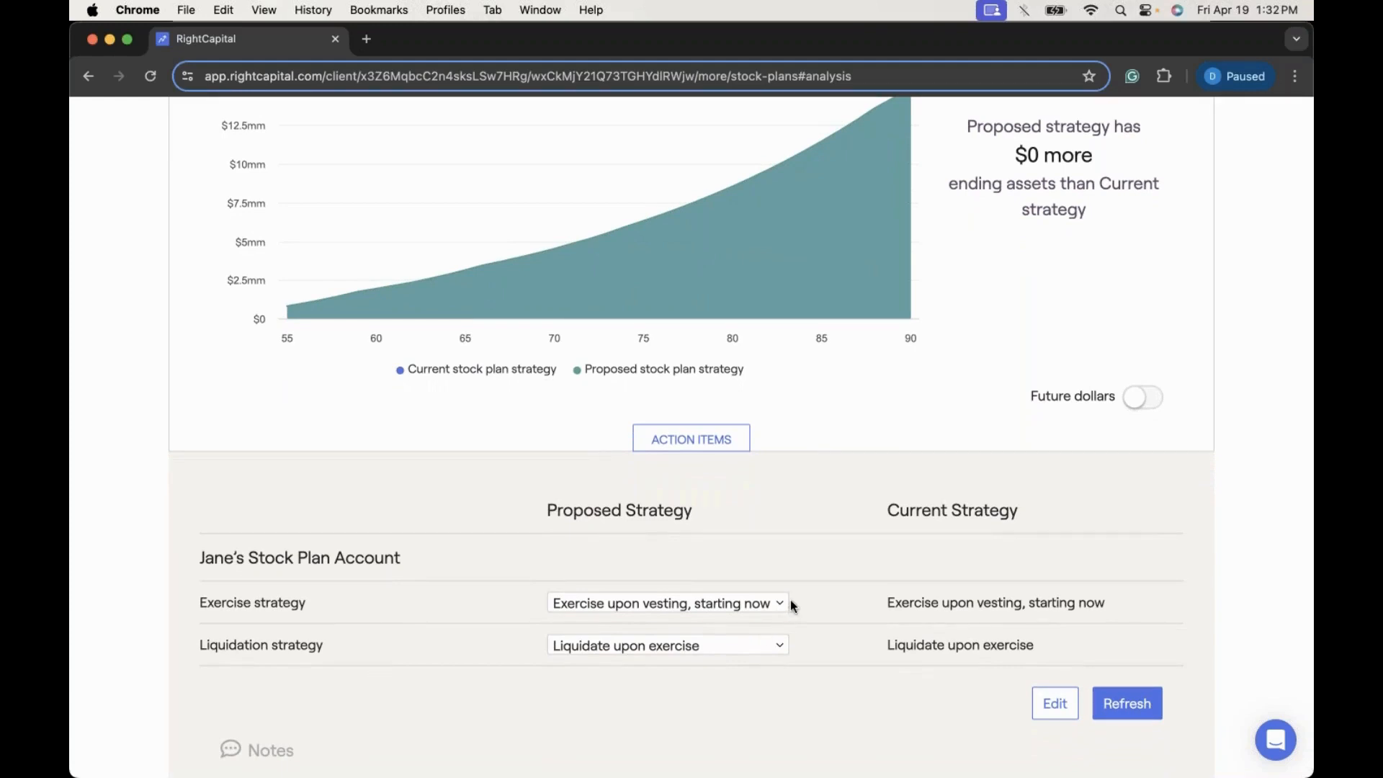
scroll(828, 599, "up", 4)
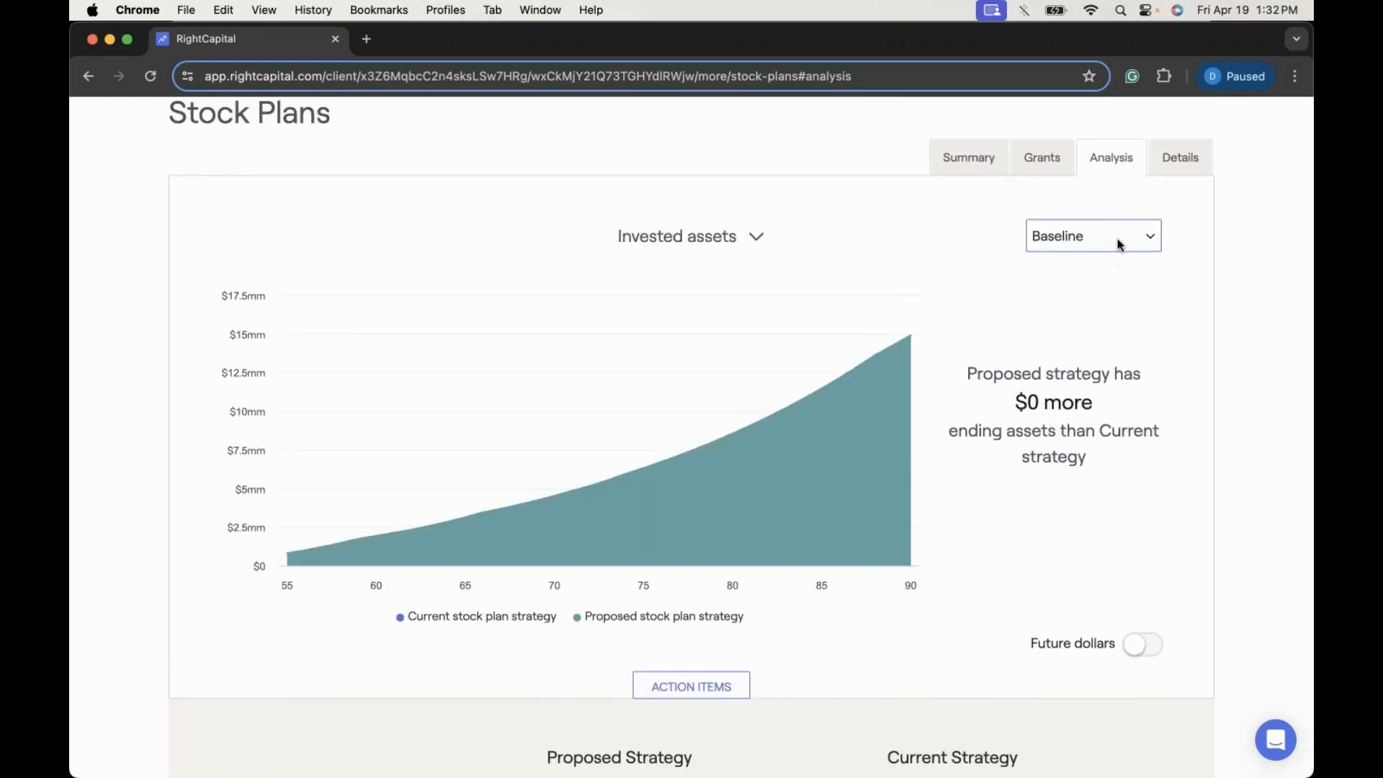
left_click(1119, 242)
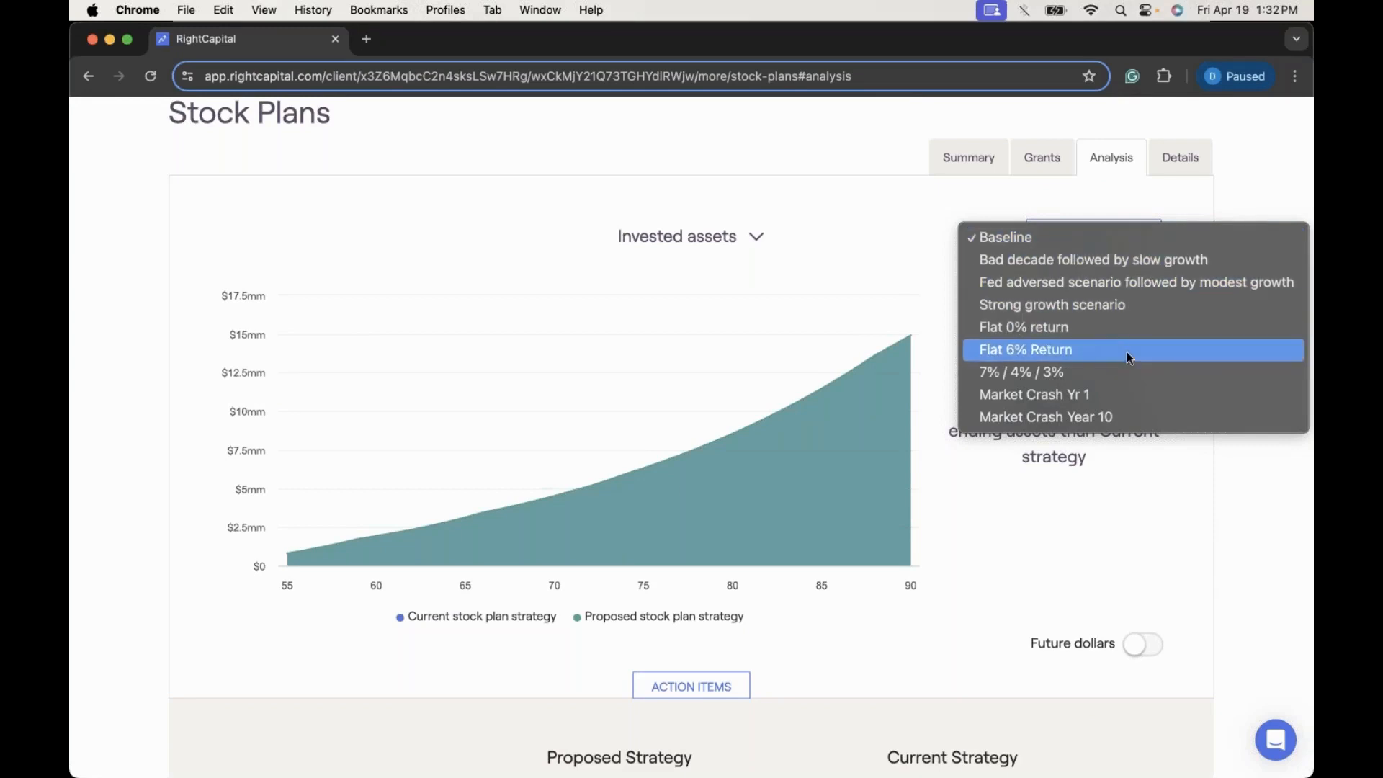
left_click(924, 265)
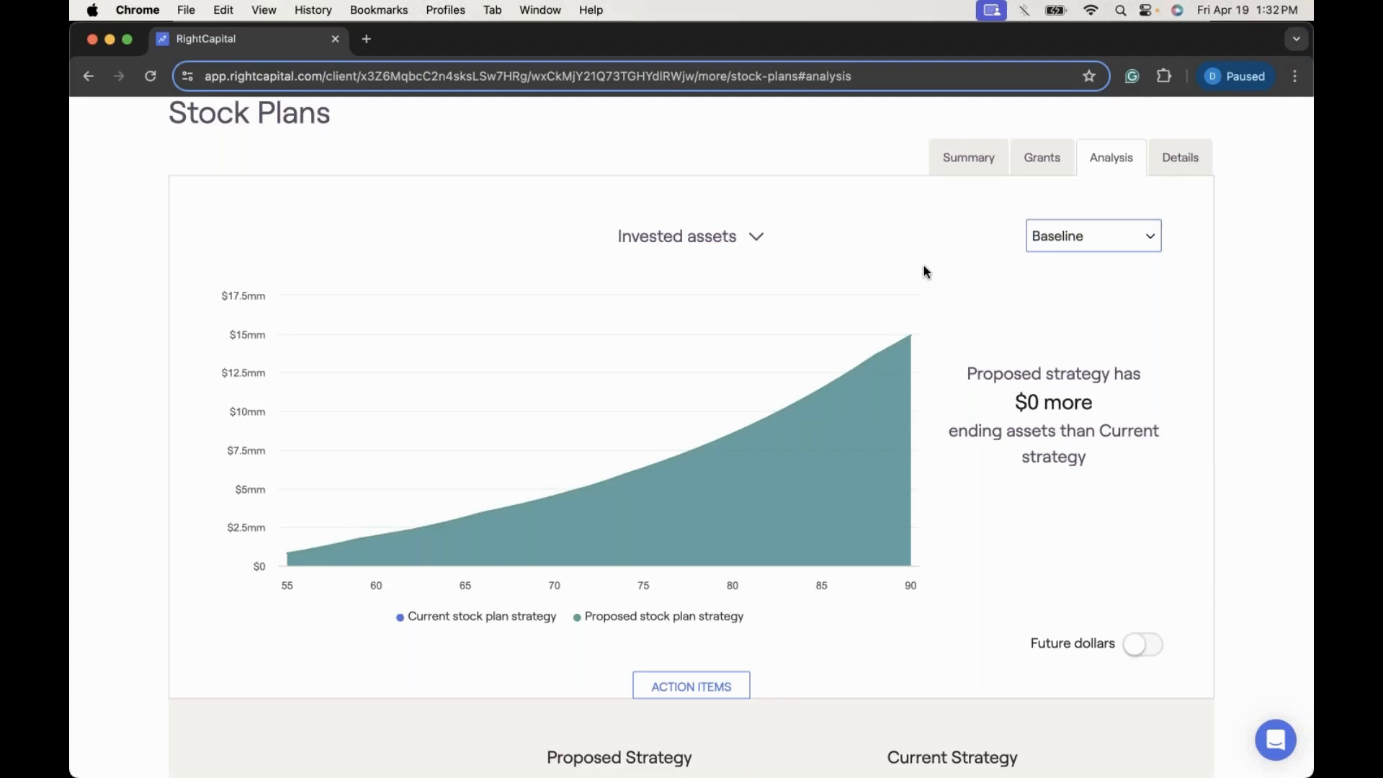
Step: View the proposed plan's cash flow summary in the retirement section and bring up the settings and report options
scroll(923, 265, "up", 2)
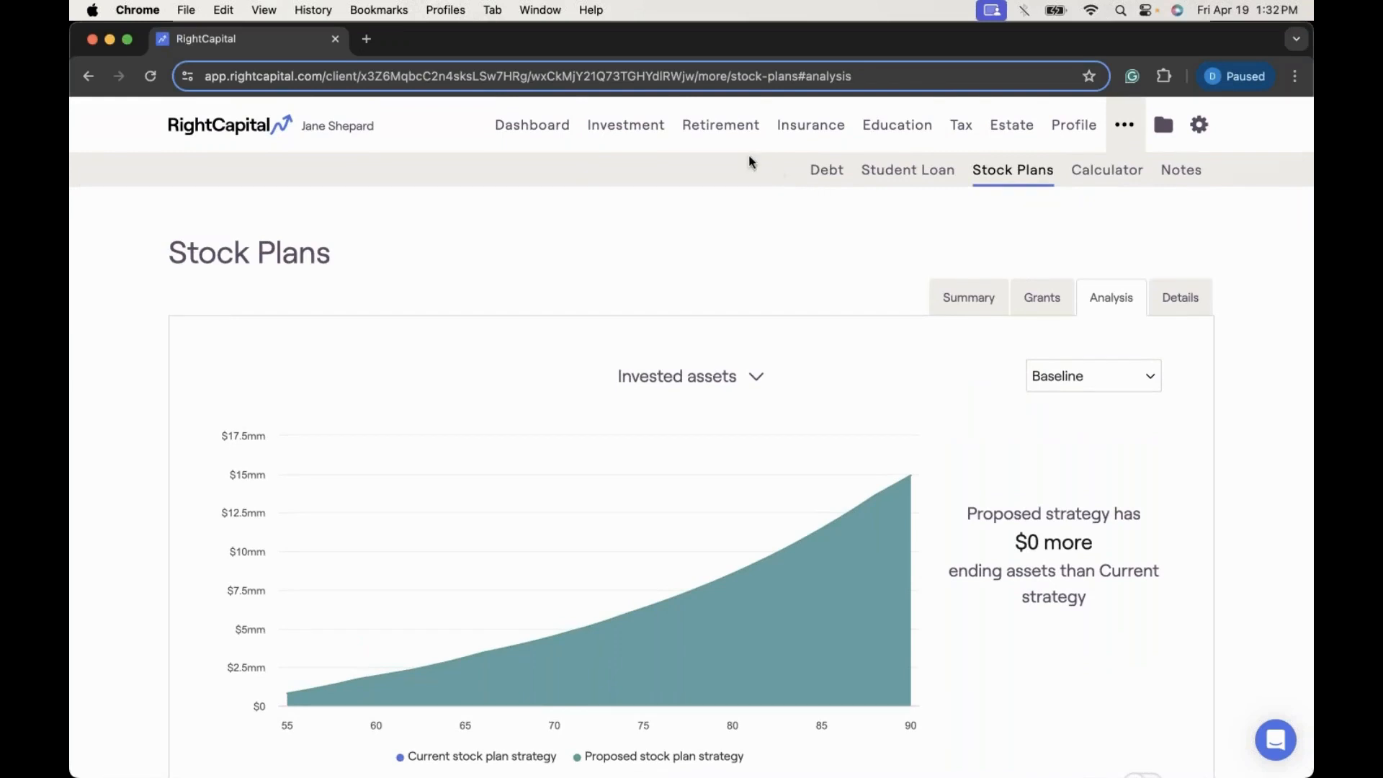
left_click(733, 137)
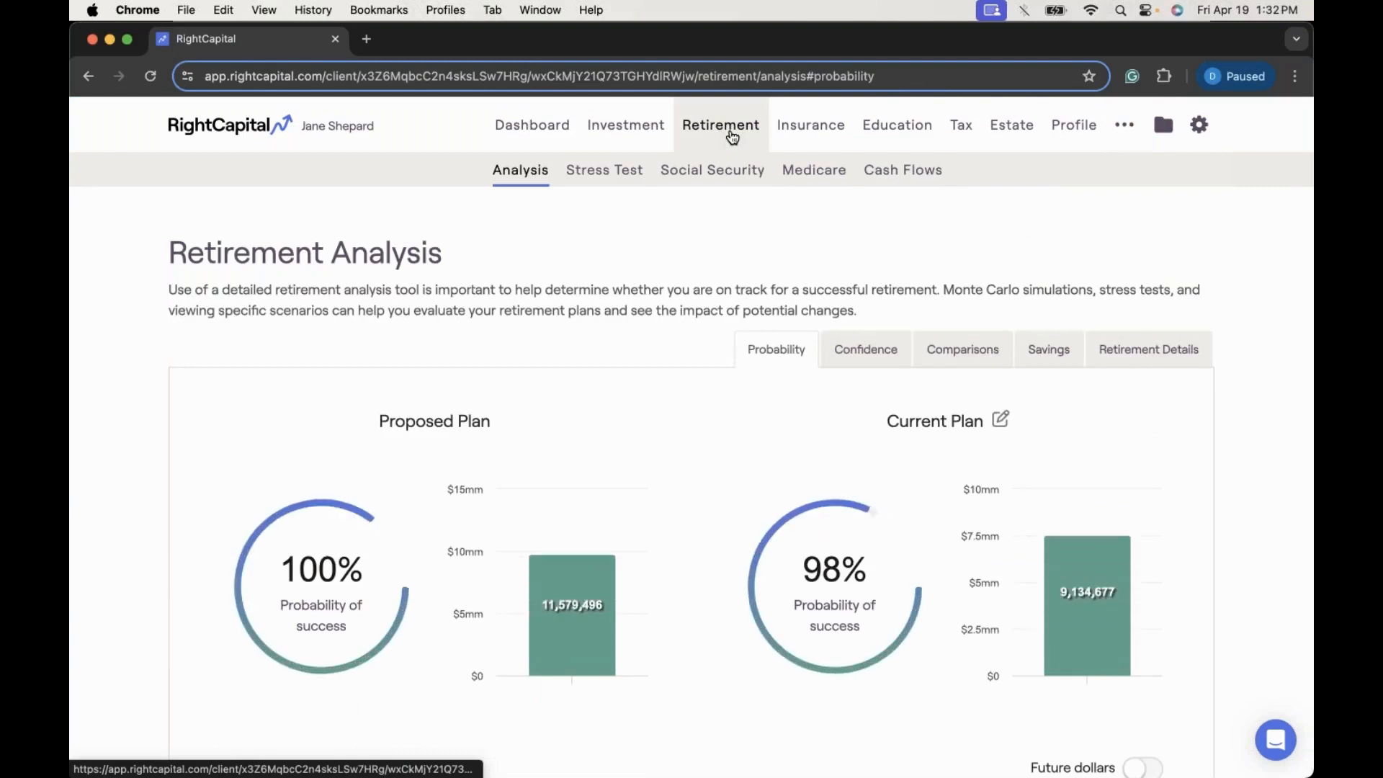
left_click(893, 184)
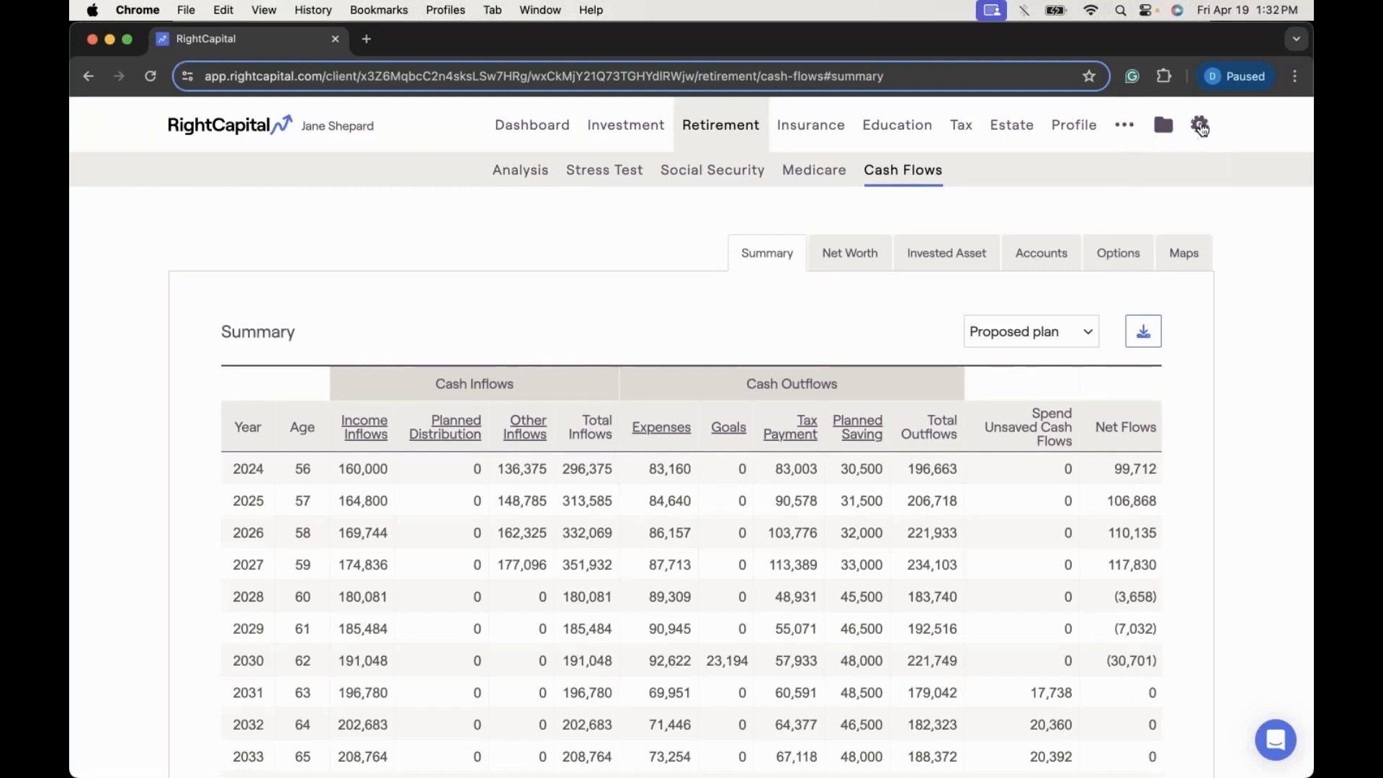
mouse_move(1201, 127)
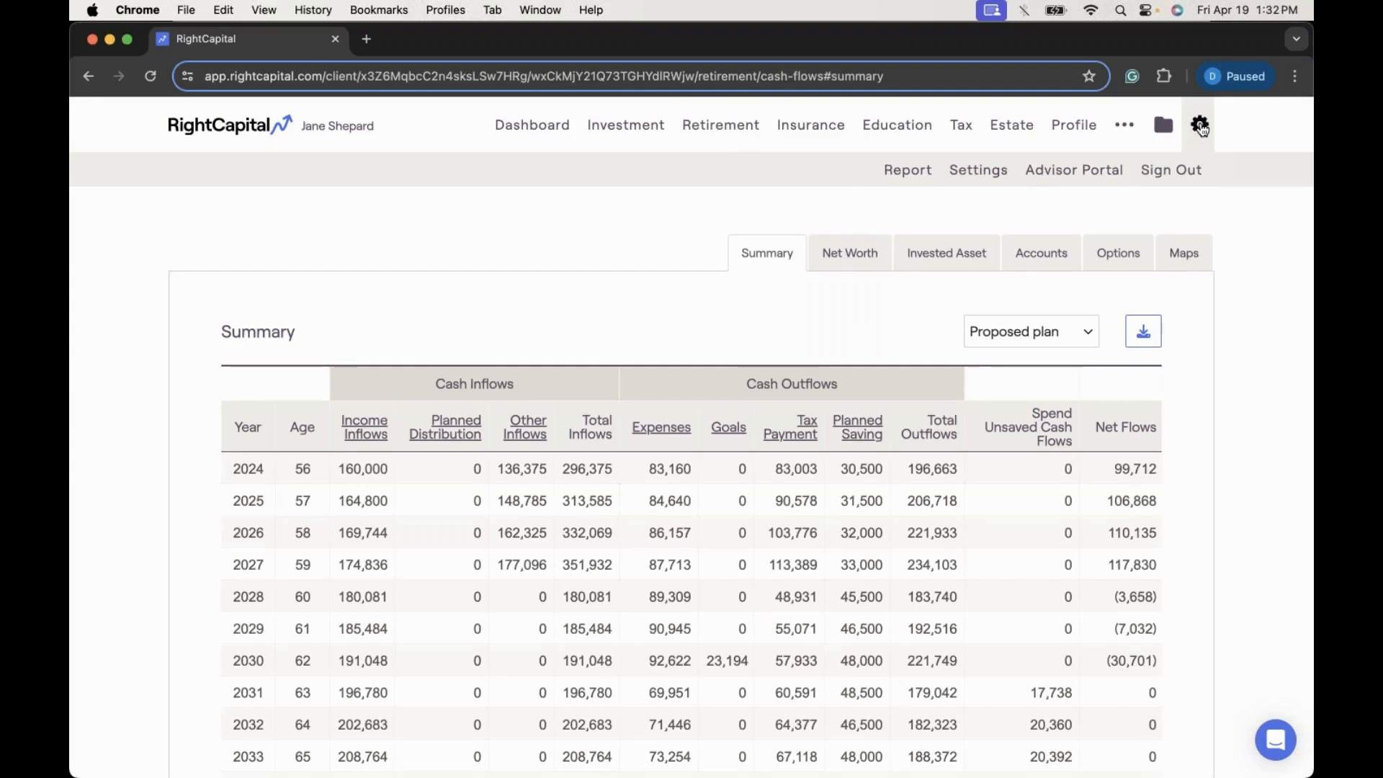
Step: Open the client settings in a new tab, enable "Allow display of scenario-specific cash flows" in the methodology, and save
right_click(974, 173)
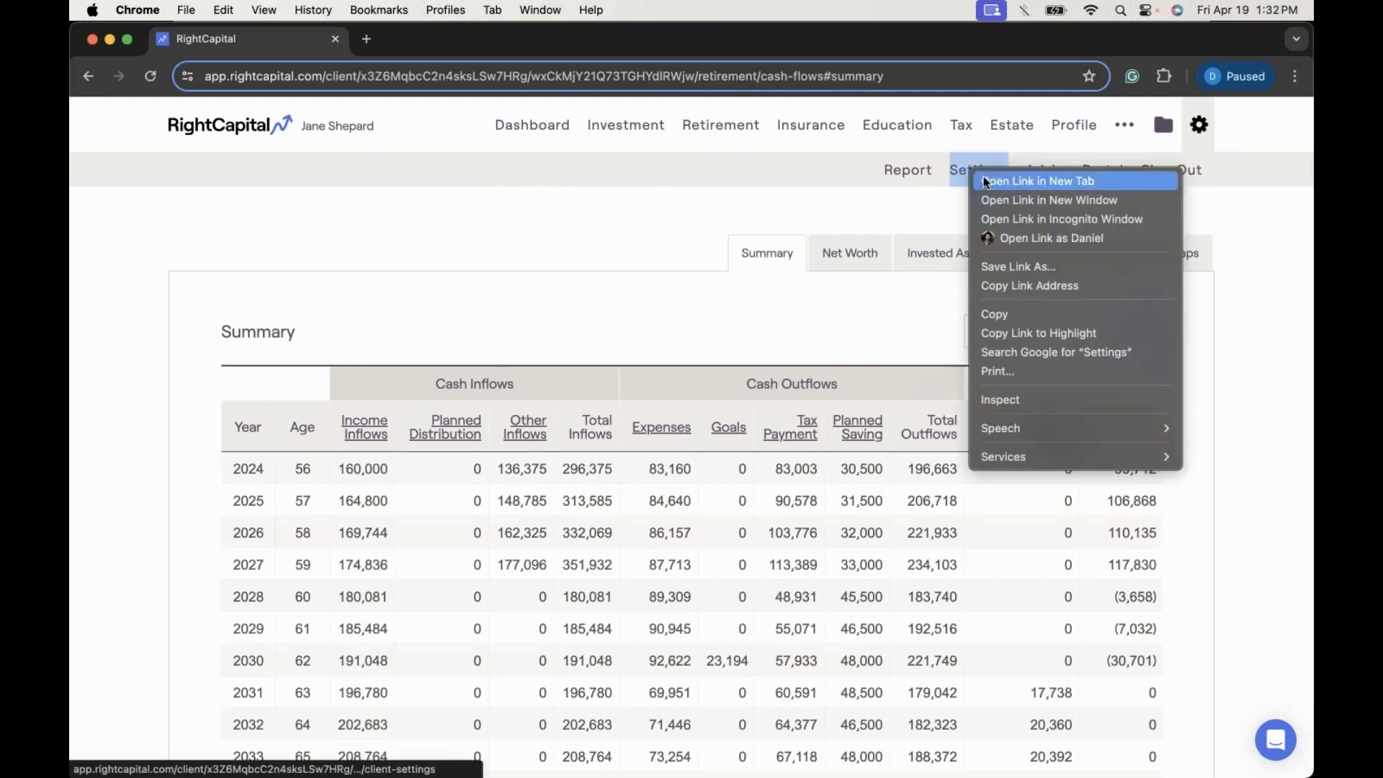
left_click(562, 178)
left_click(448, 39)
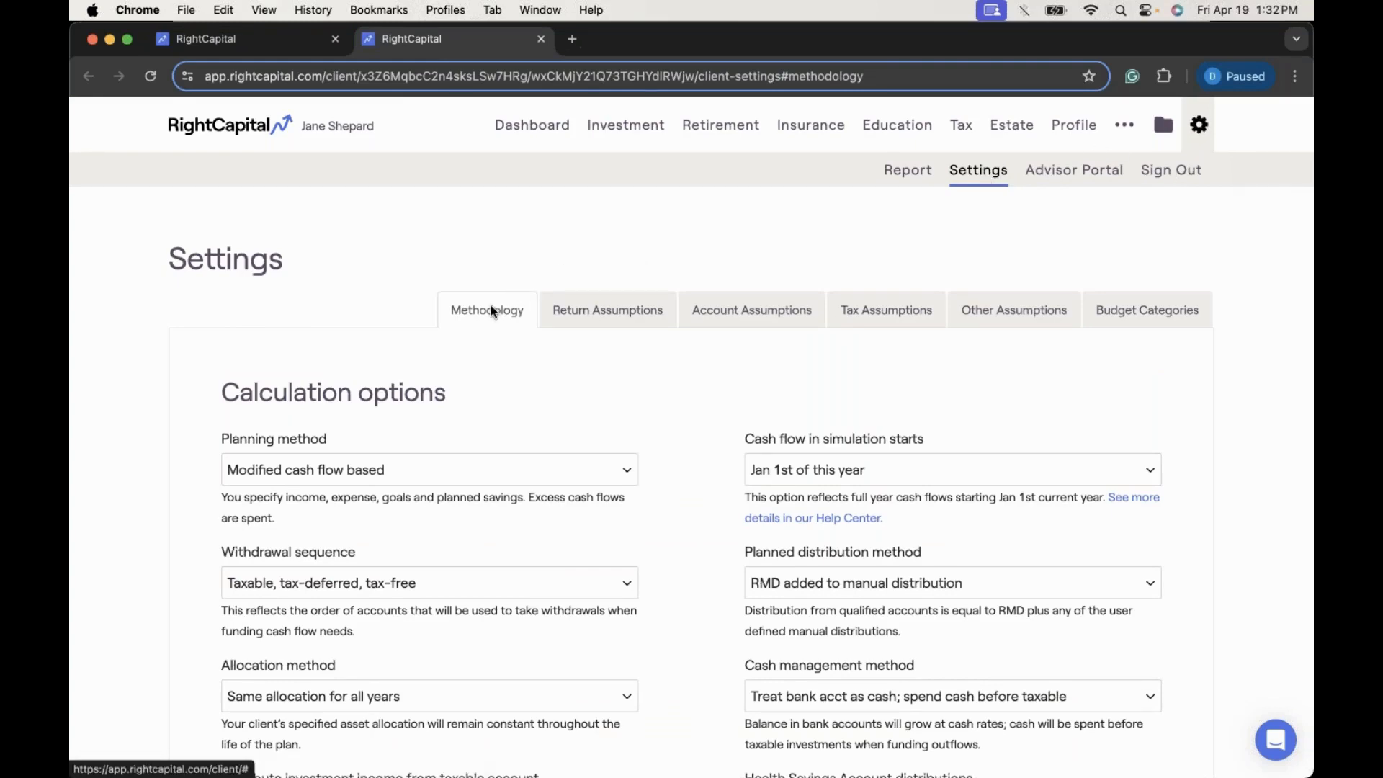
scroll(491, 310, "down", 6)
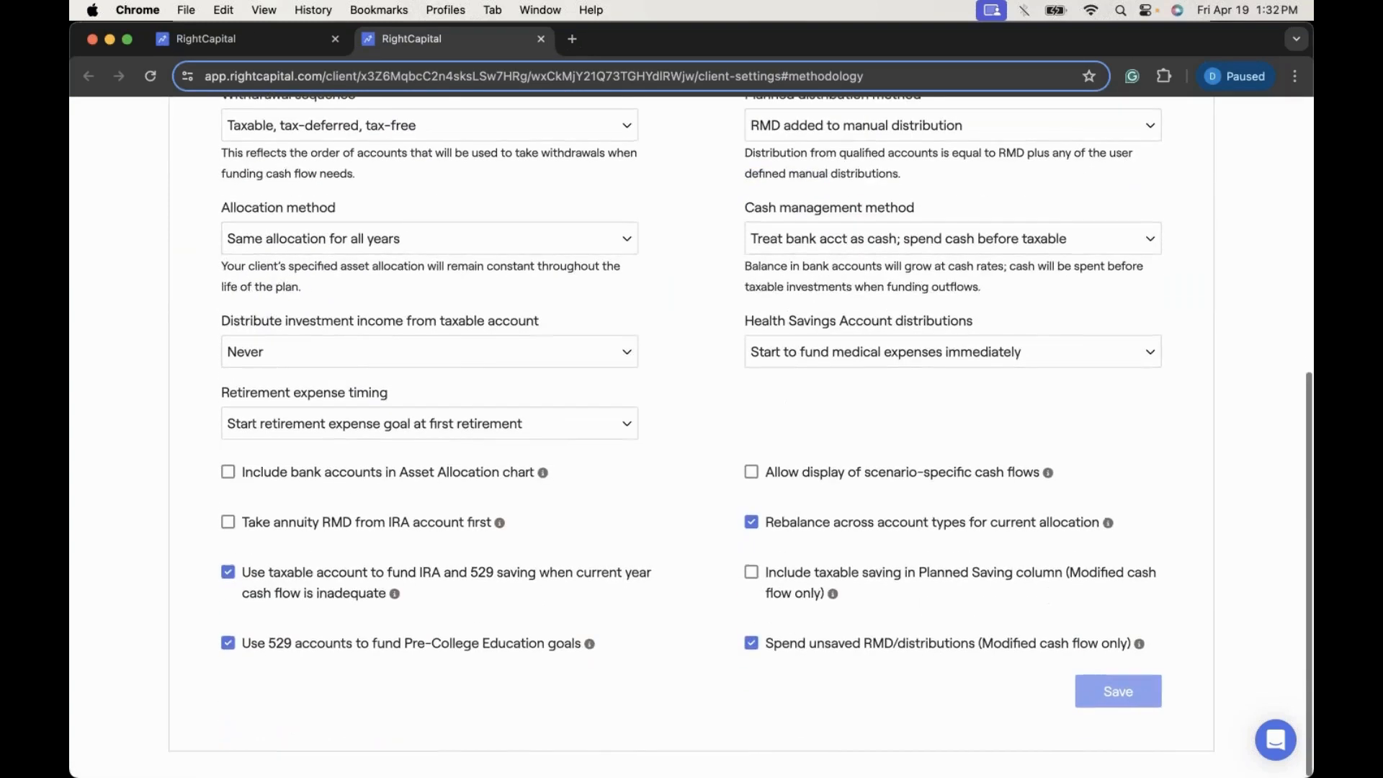
scroll(749, 497, "down", 1)
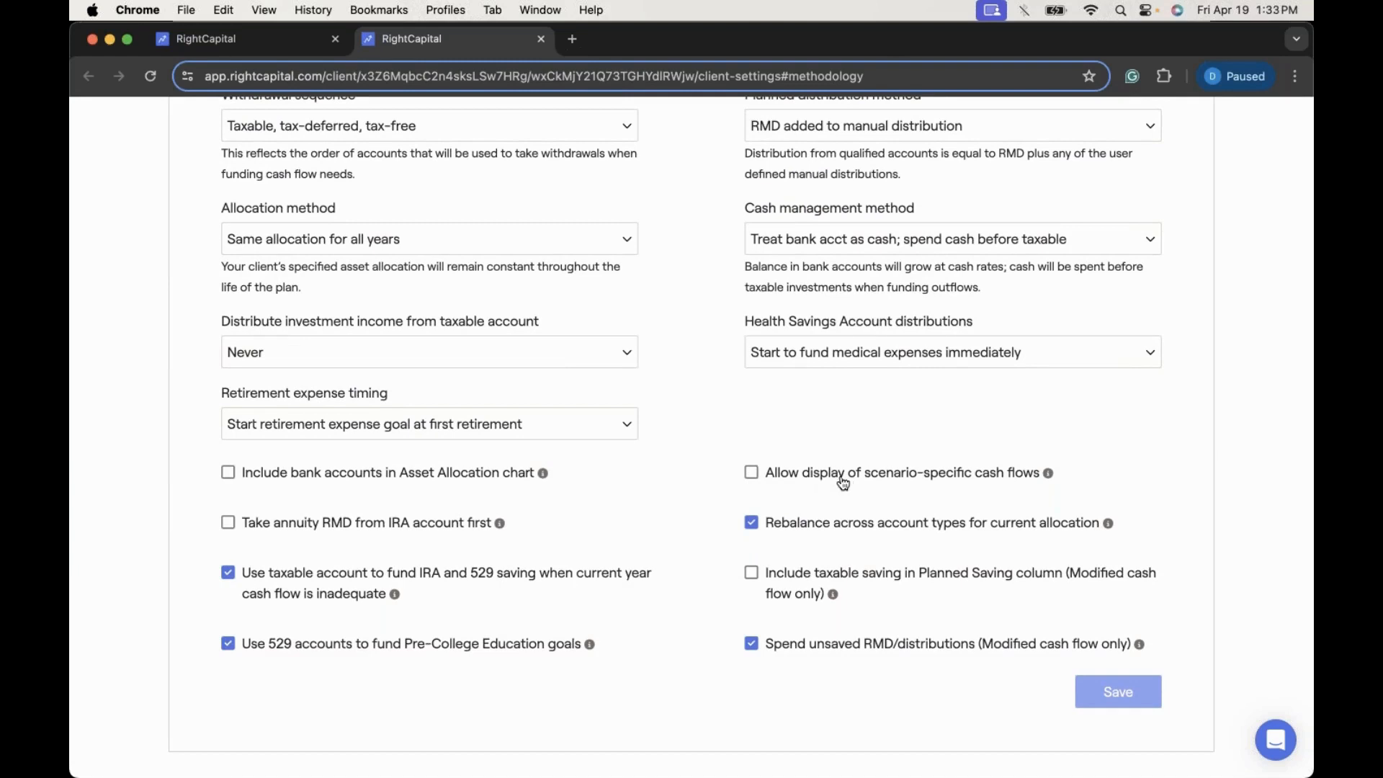
left_click(754, 475)
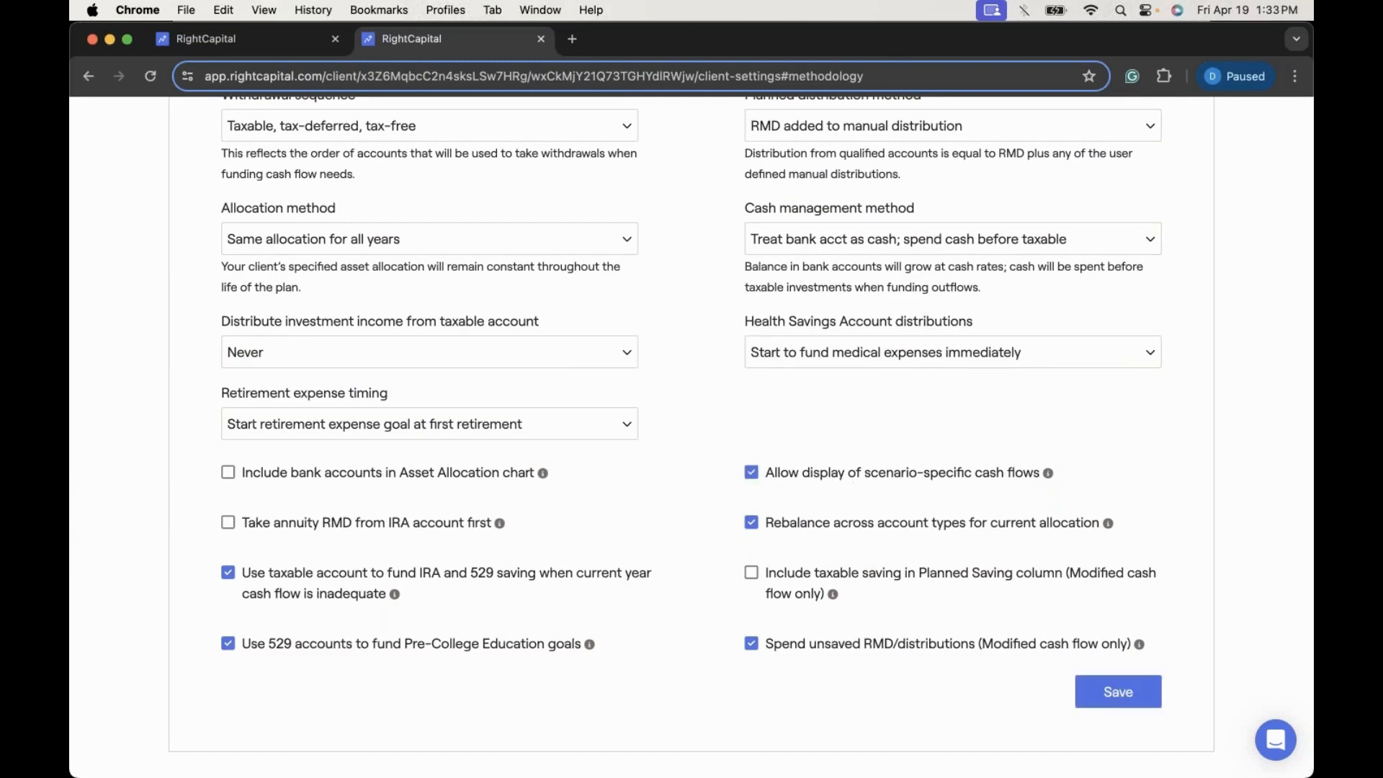
left_click(1101, 696)
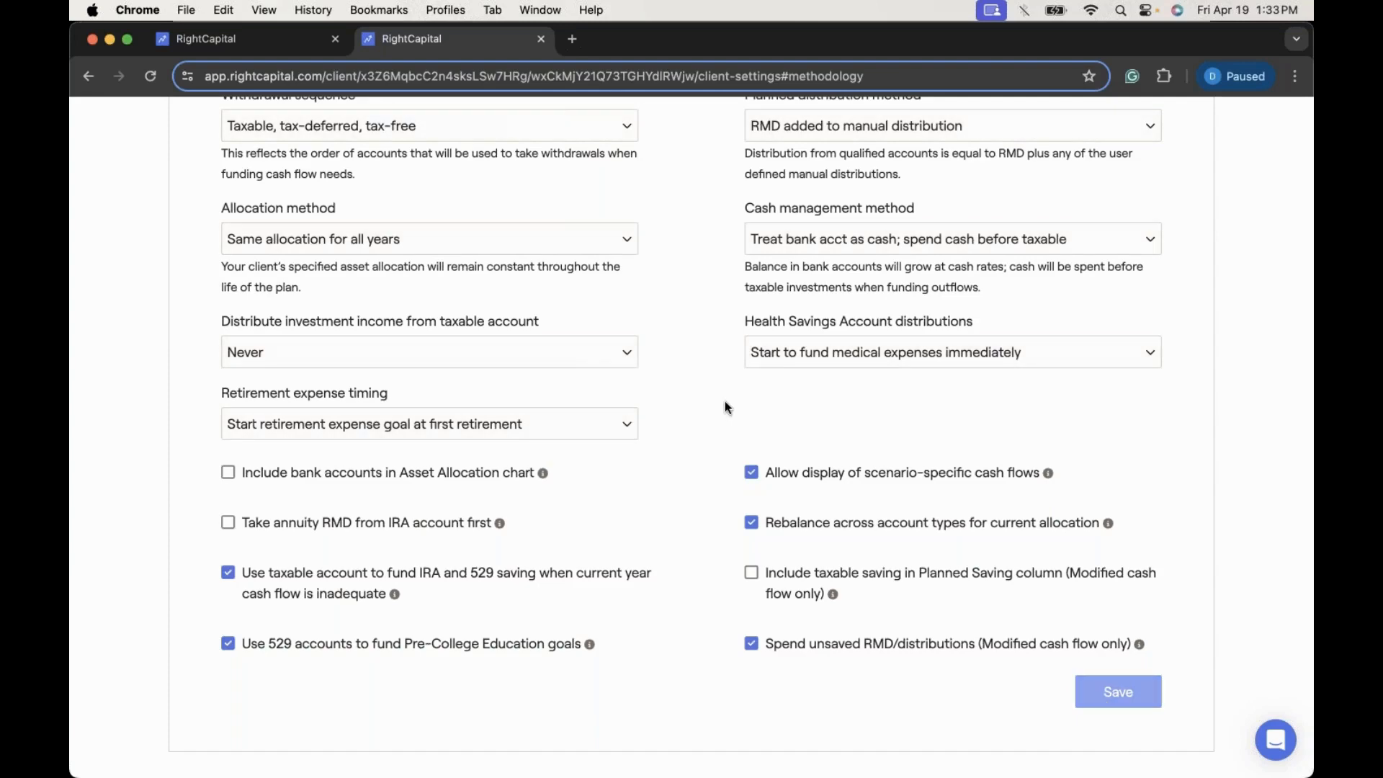
Step: Return to the cash flows summary, reload it, and set the return scenario to "Bad decade followed by slow growth"
left_click(278, 44)
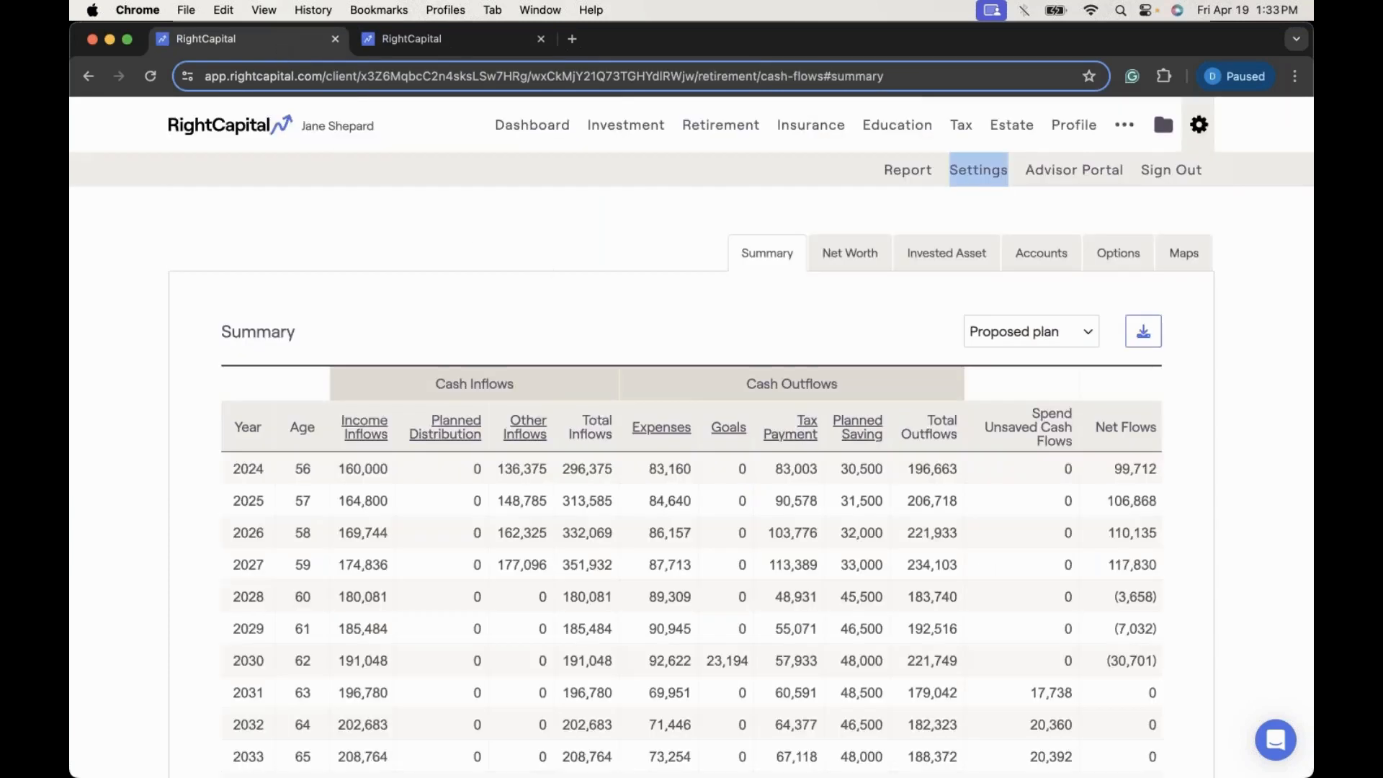
left_click(152, 76)
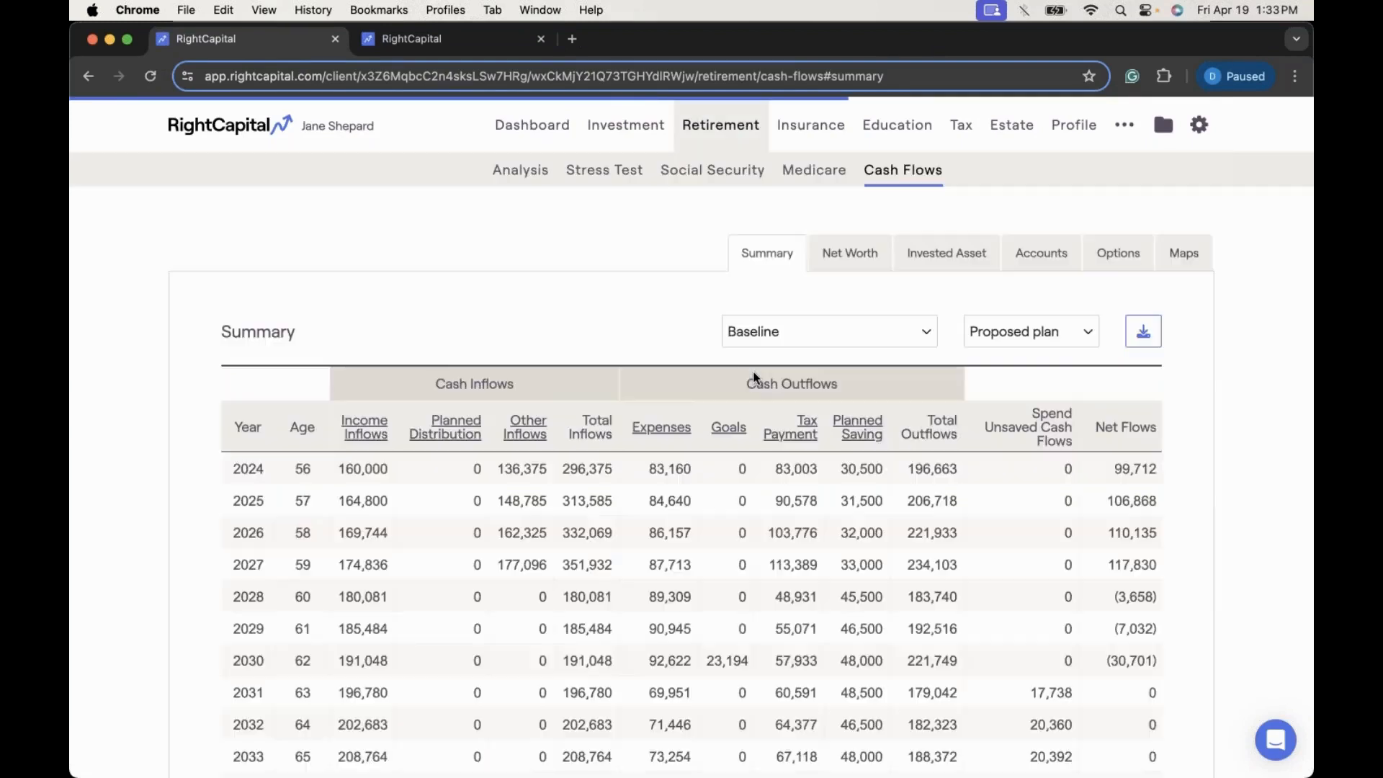
left_click(820, 335)
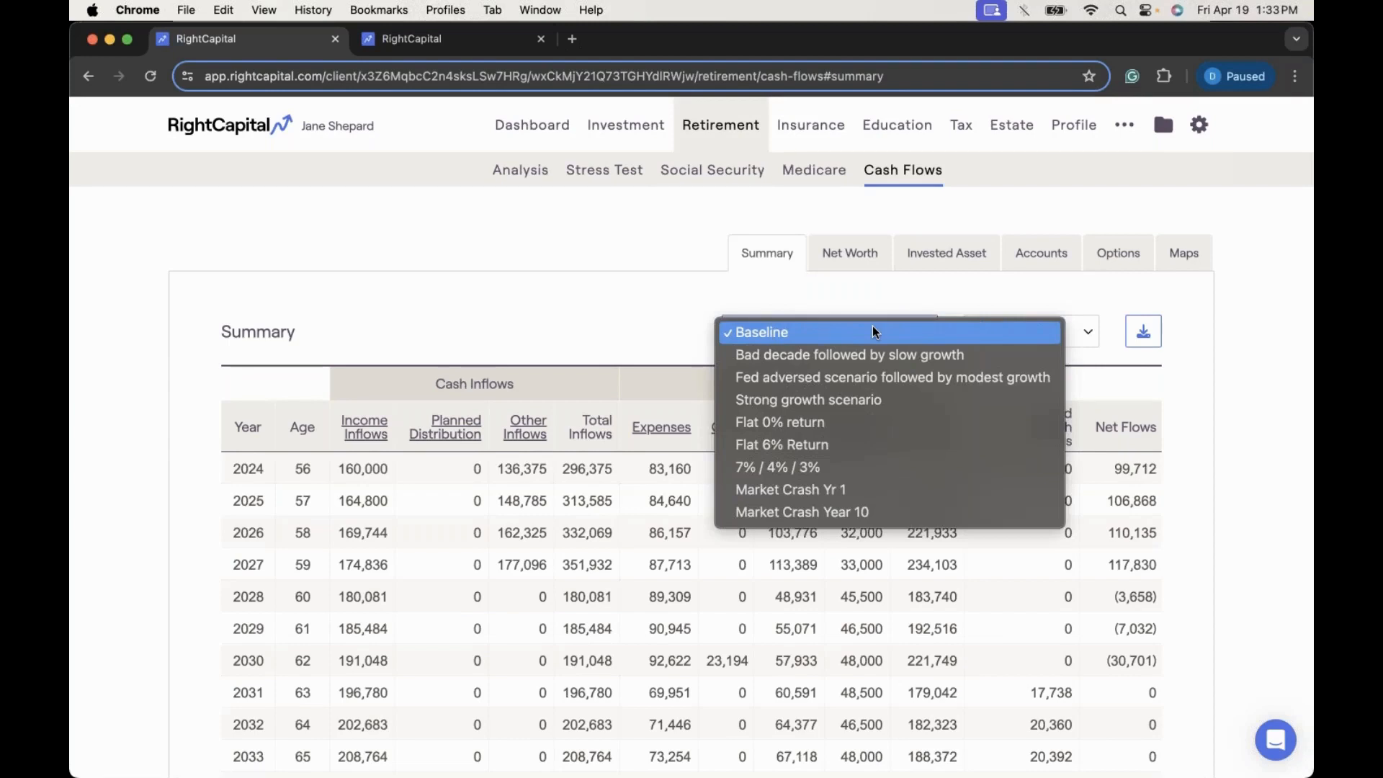
left_click(975, 357)
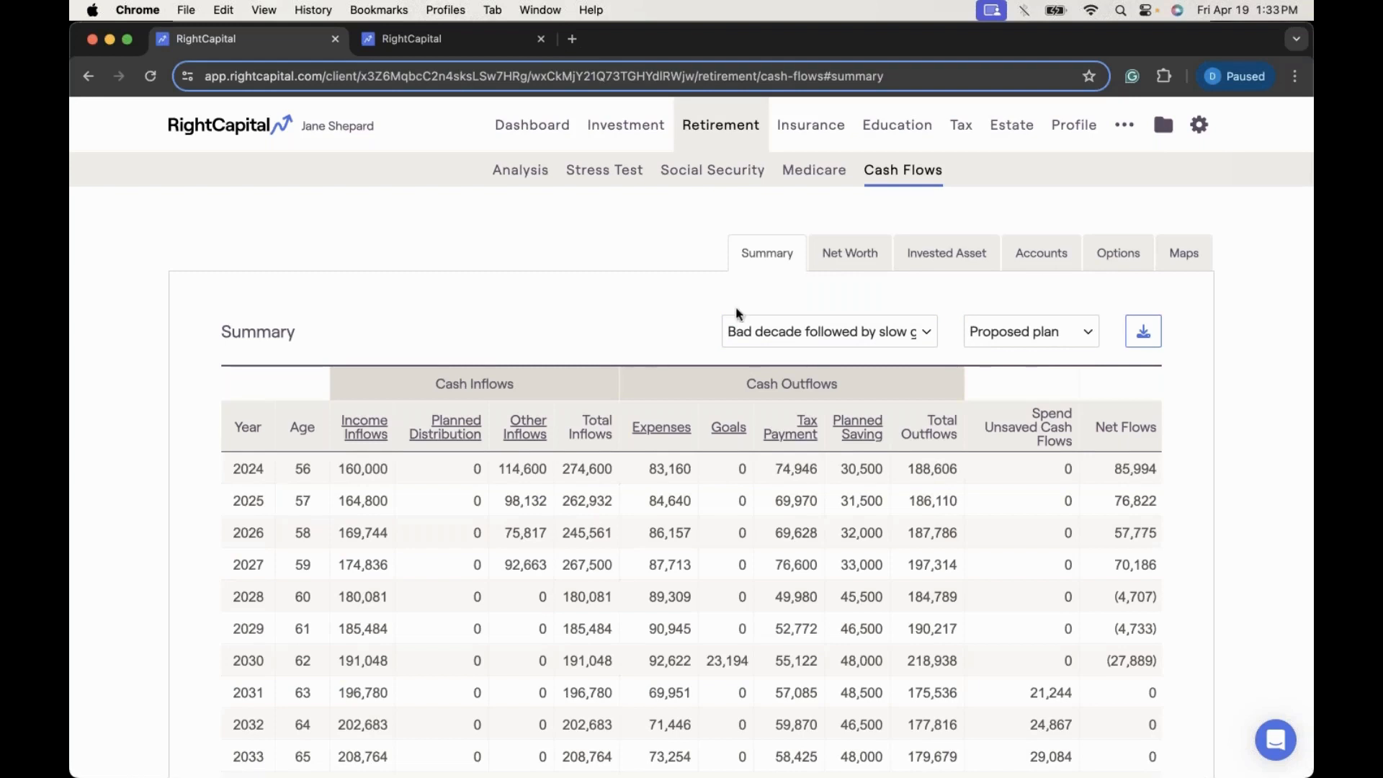
Step: Examine the proposed plan's yearly invested asset cash flows and portfolio returns under the selected scenario
left_click(933, 258)
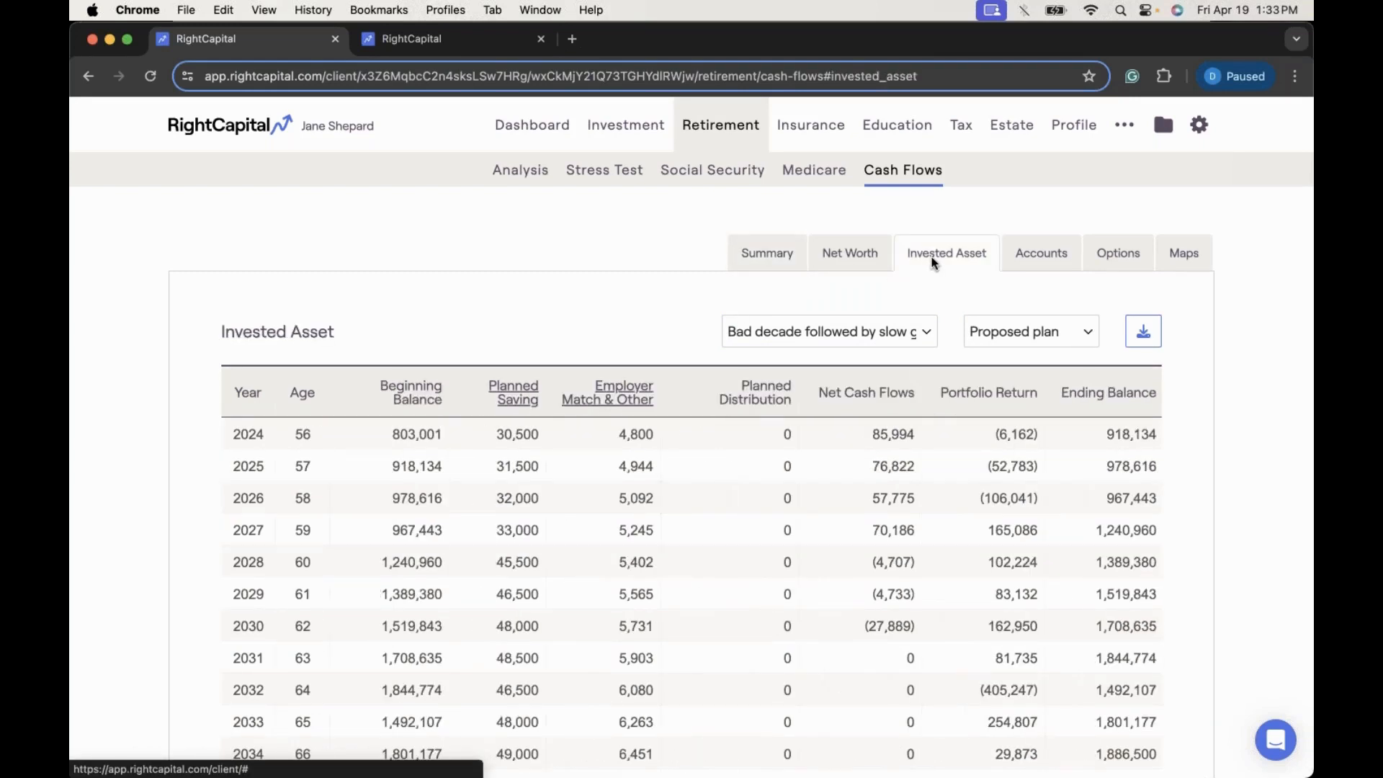
scroll(955, 318, "down", 2)
scroll(956, 318, "down", 1)
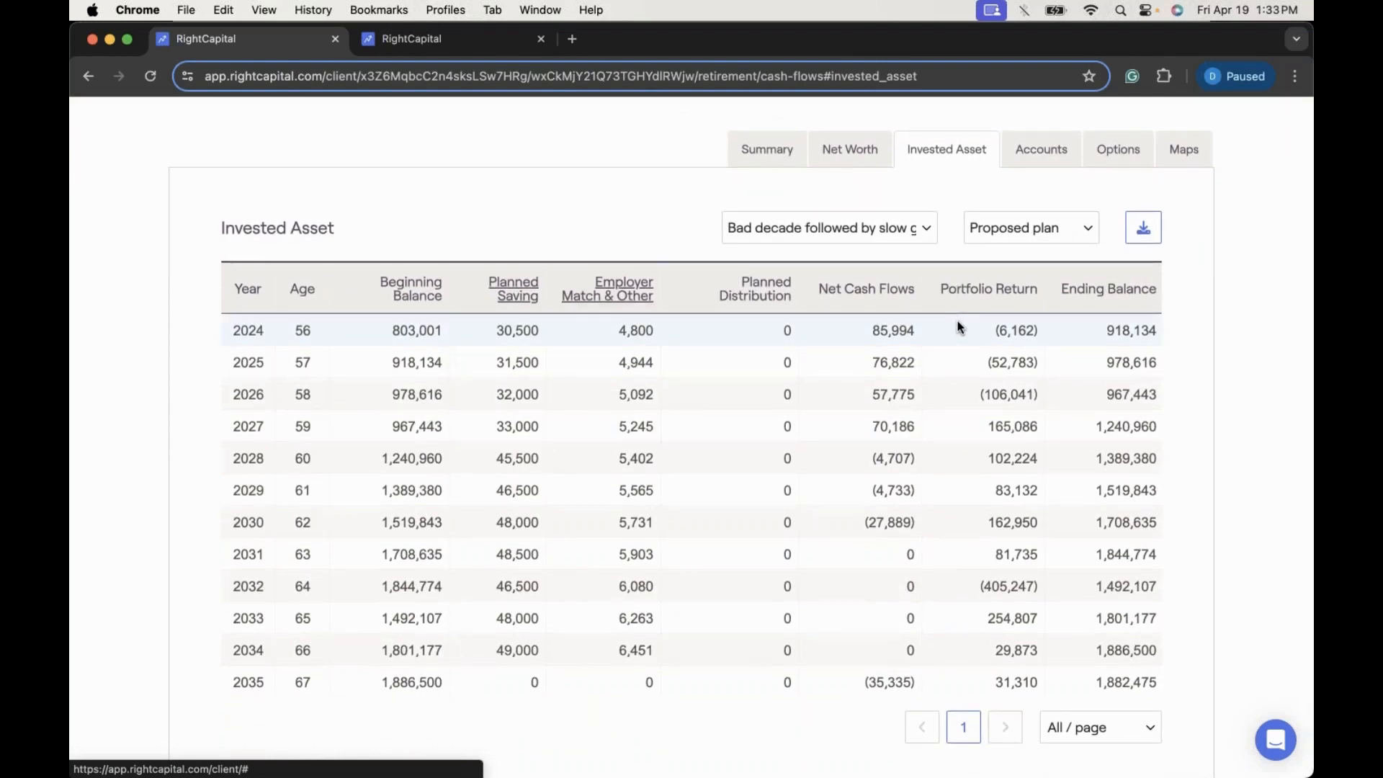
scroll(958, 324, "down", 1)
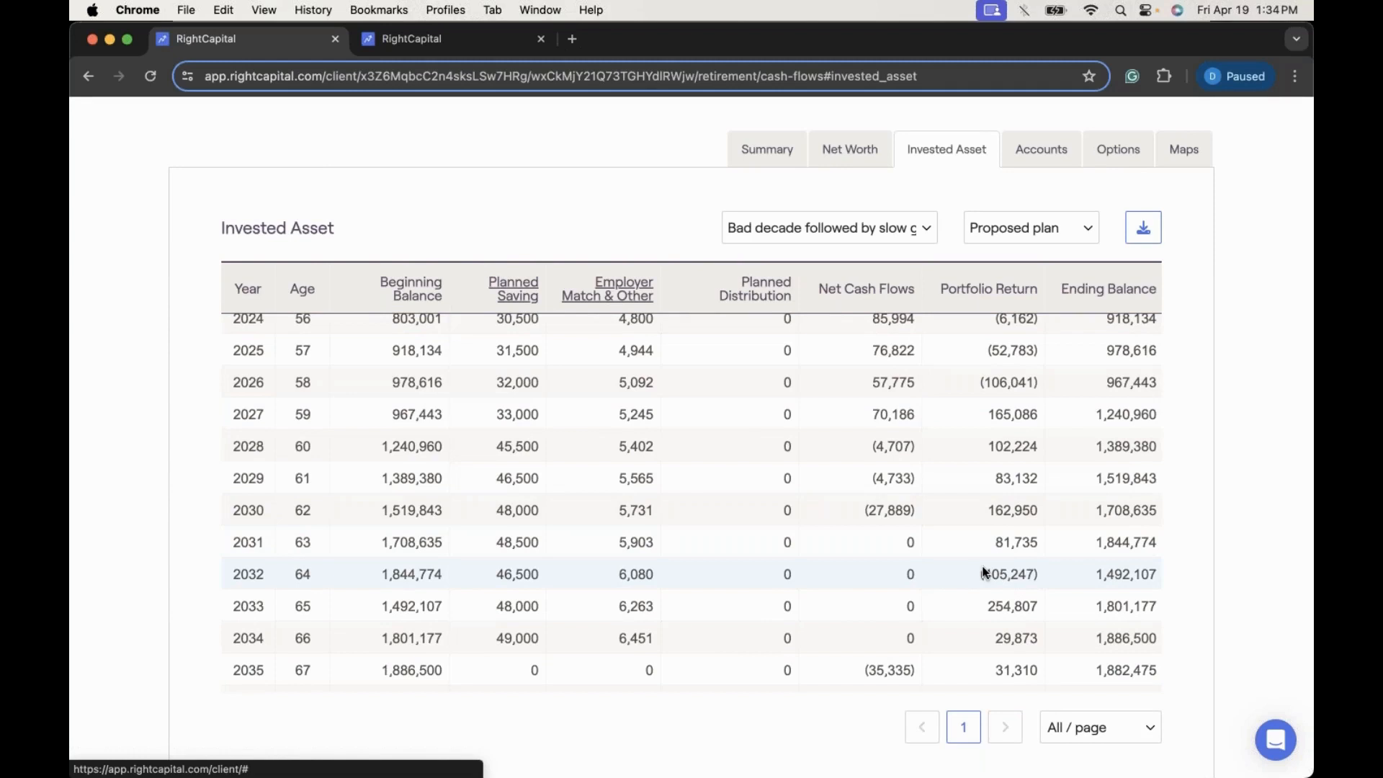
scroll(986, 573, "down", 4)
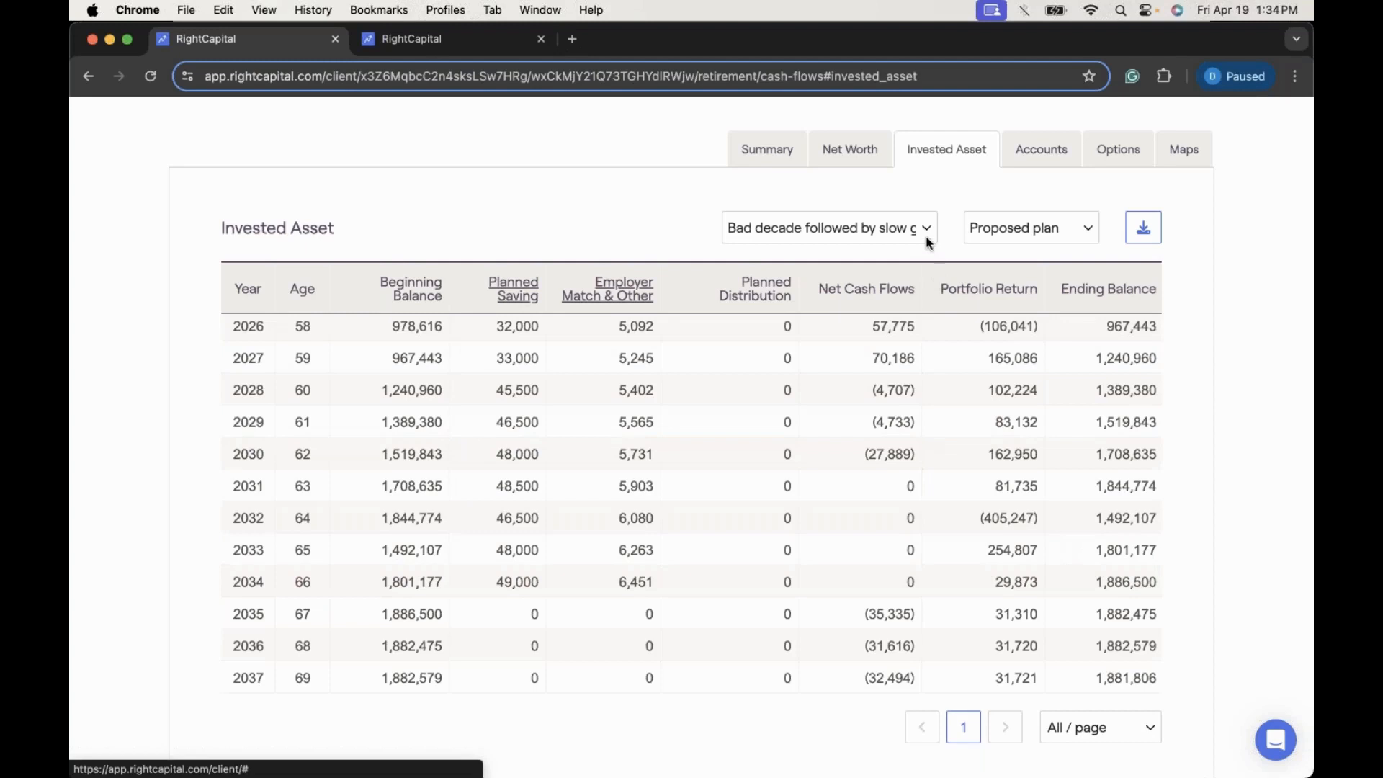
scroll(936, 231, "up", 2)
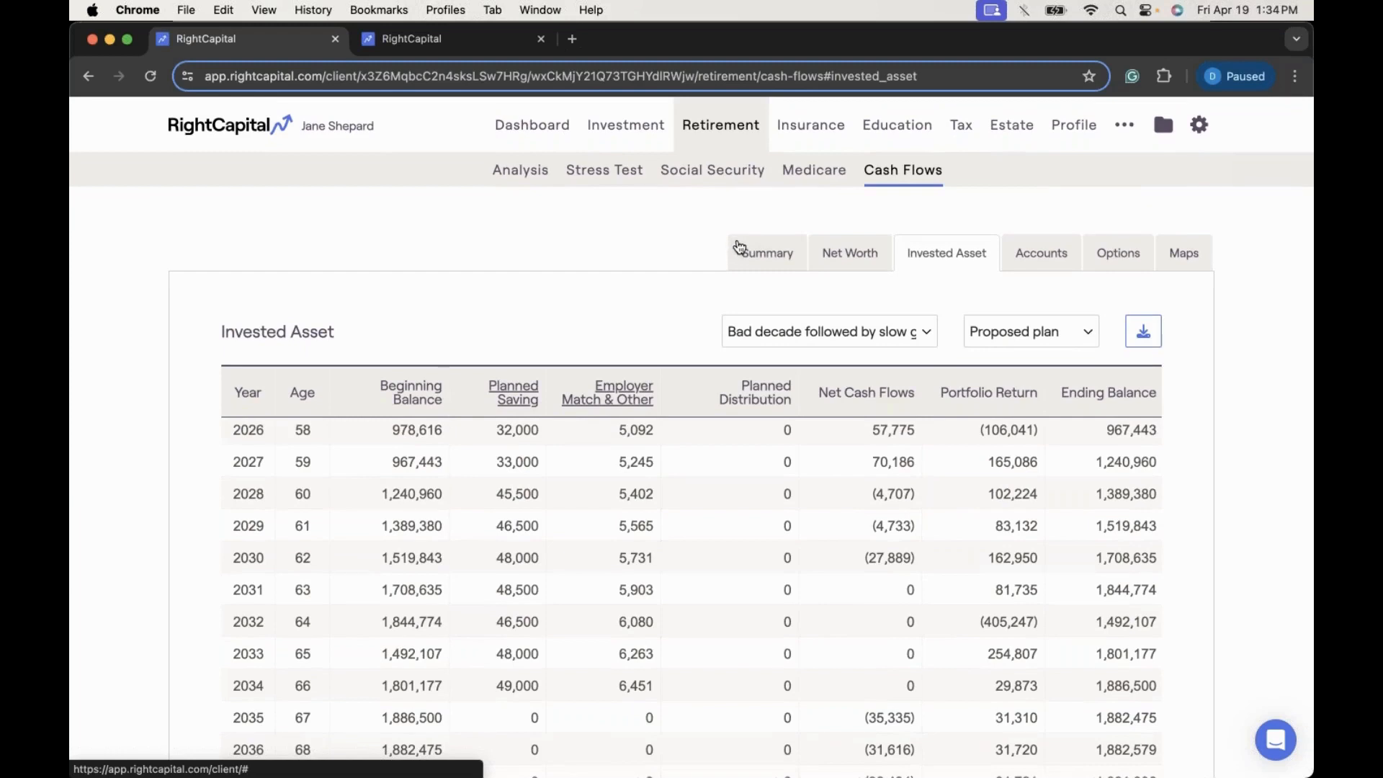
Step: Reopen the client settings and recheck the scenario-specific cash flow option among the calculation methodology options
left_click(1200, 126)
left_click(1002, 171)
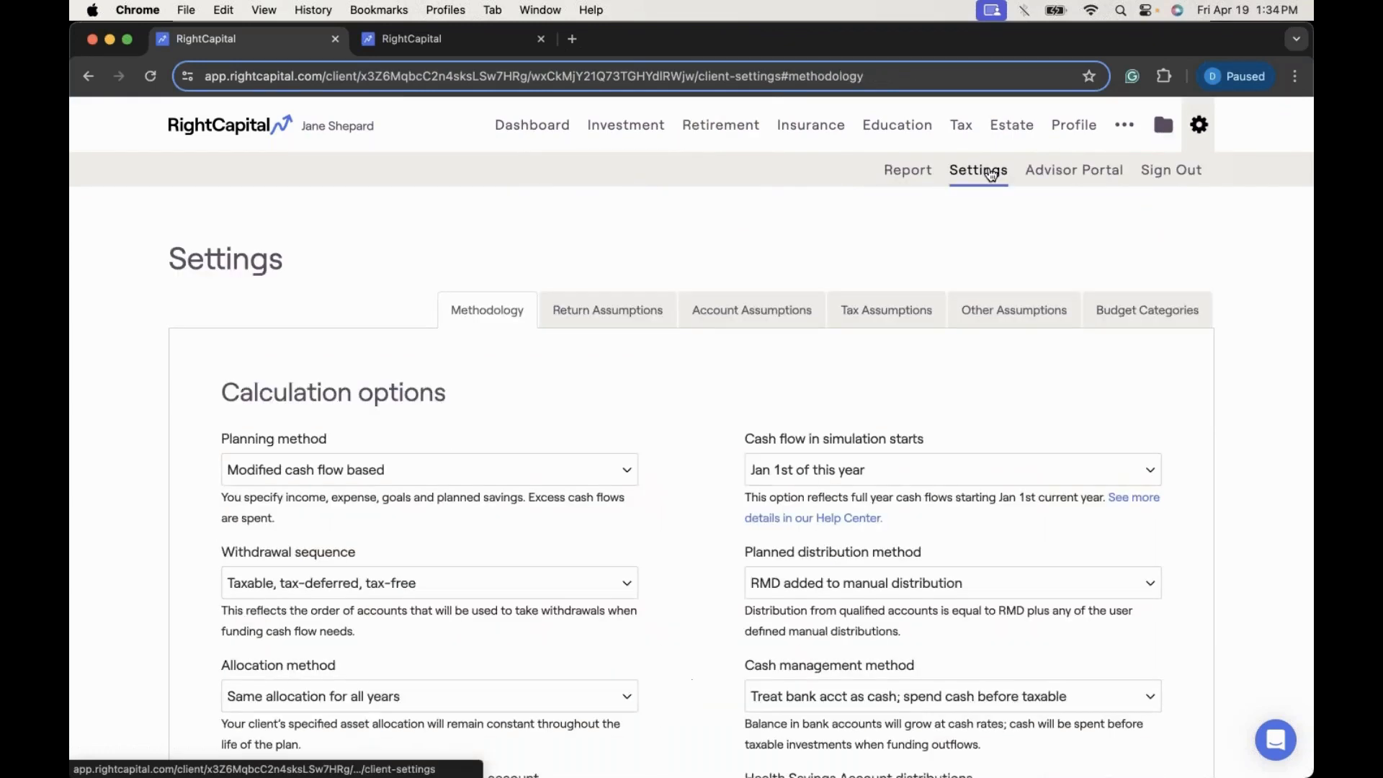
scroll(850, 505, "down", 3)
scroll(813, 489, "down", 4)
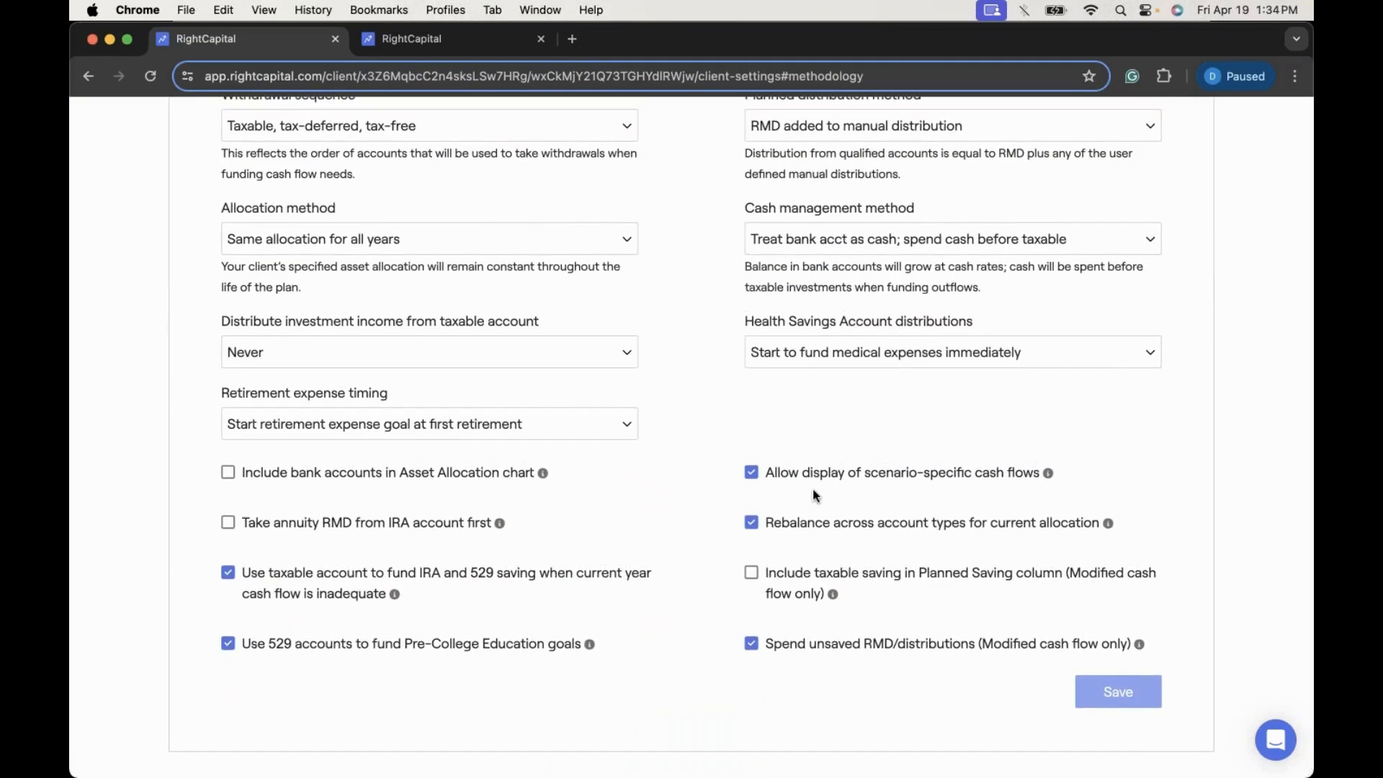
scroll(813, 489, "up", 7)
scroll(813, 489, "down", 1)
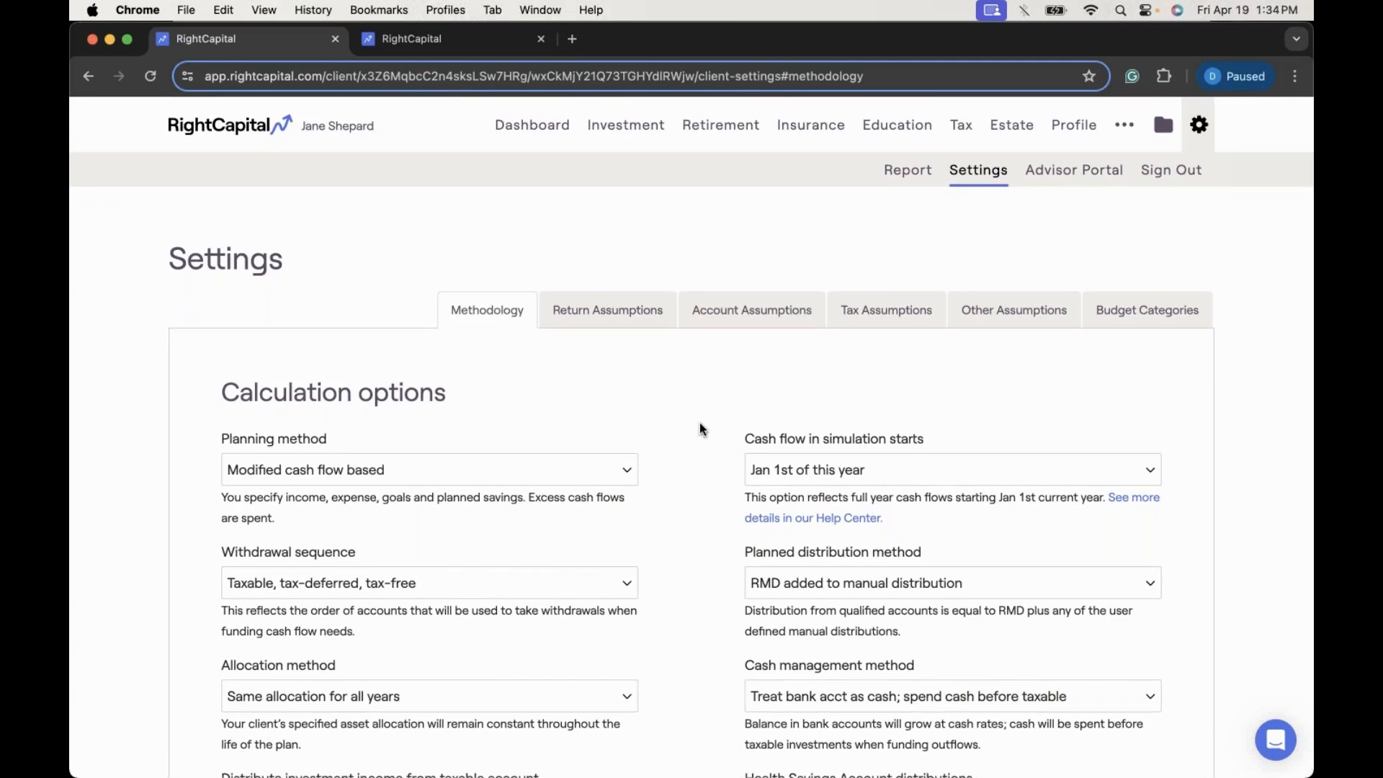
Step: Go to the advisor portal and view the methodology options in the client presets for new clients
left_click(242, 139)
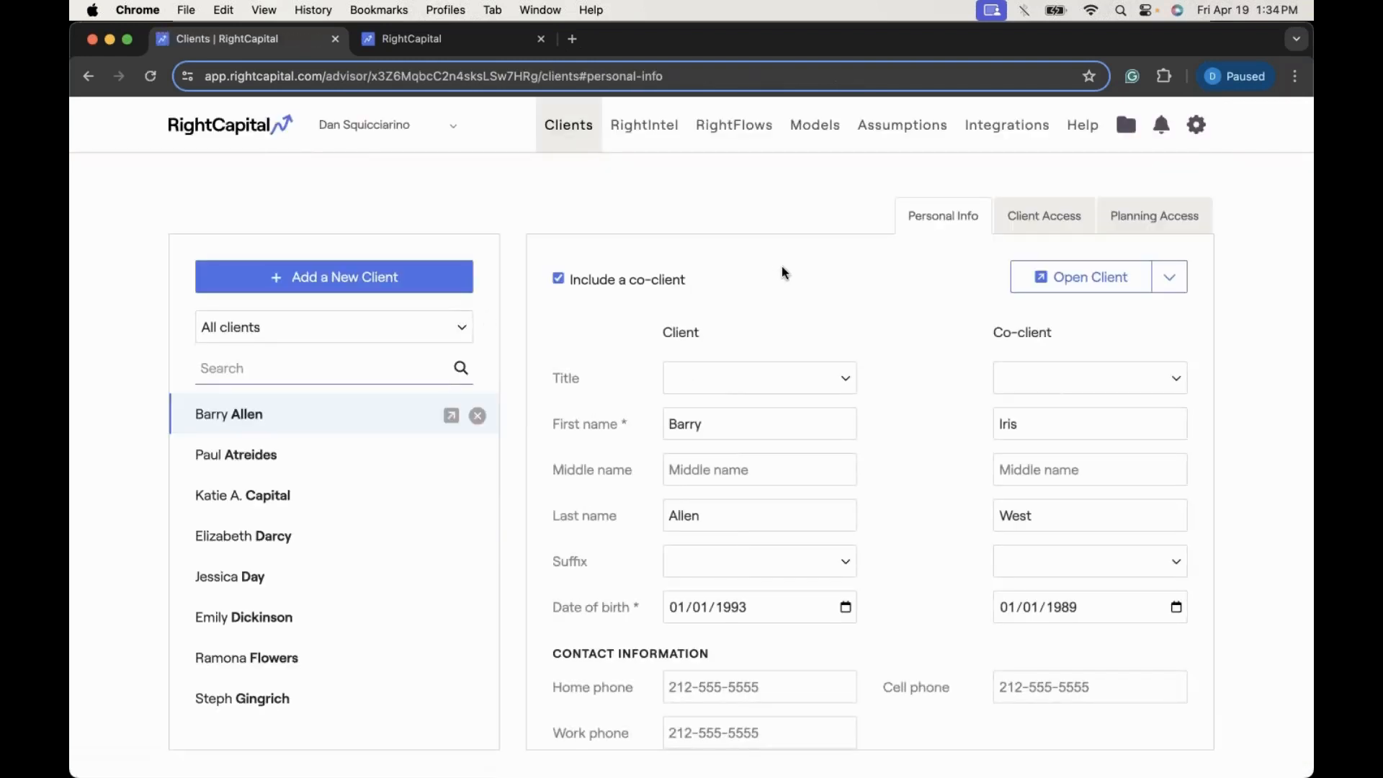
mouse_move(1194, 137)
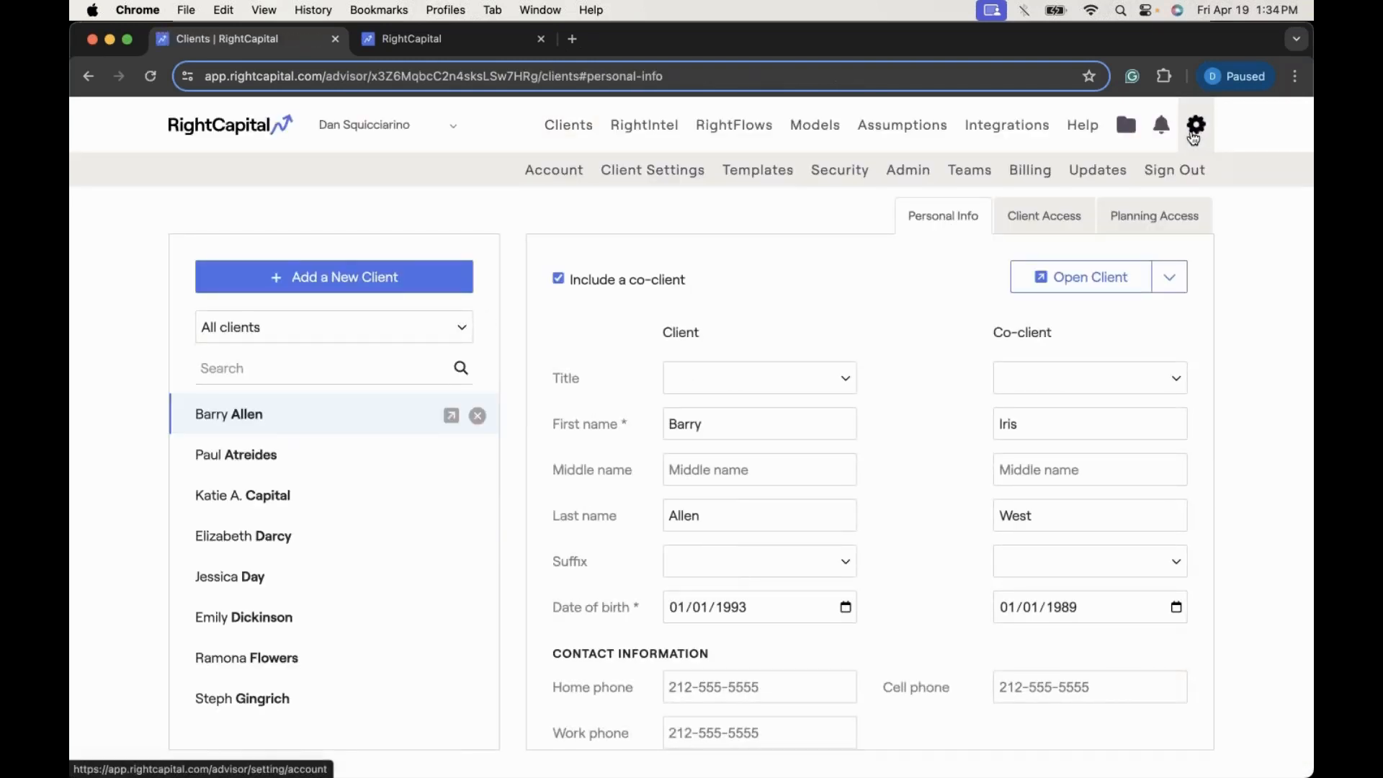
left_click(656, 172)
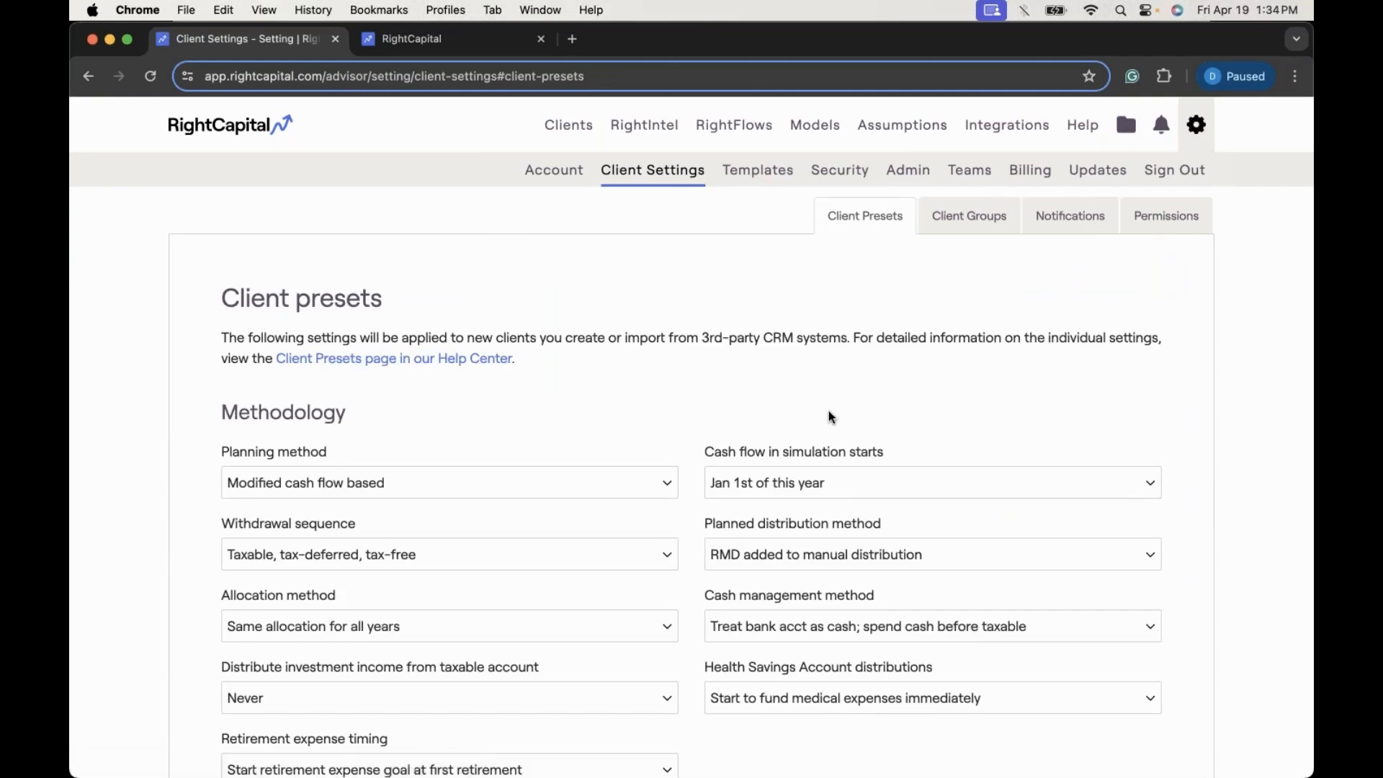
scroll(828, 503, "down", 5)
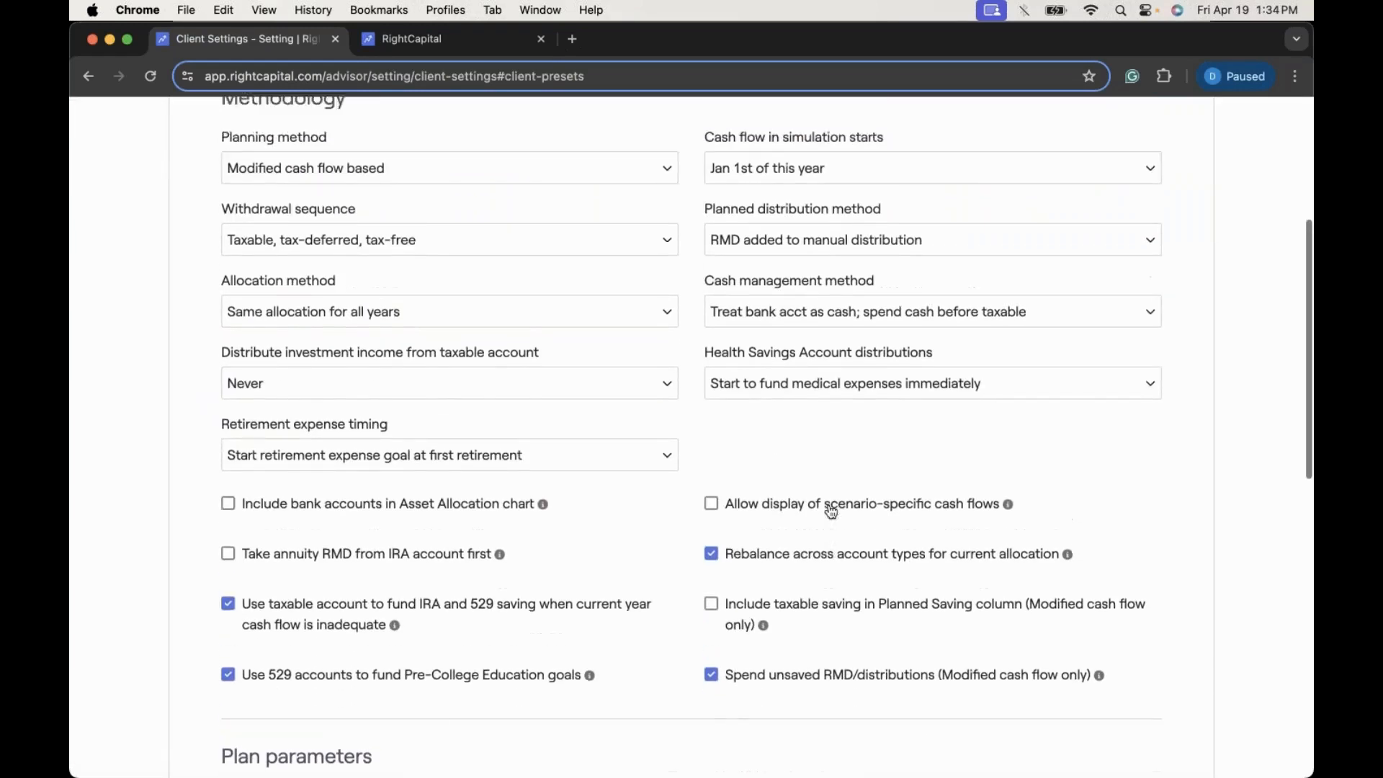
scroll(831, 511, "up", 5)
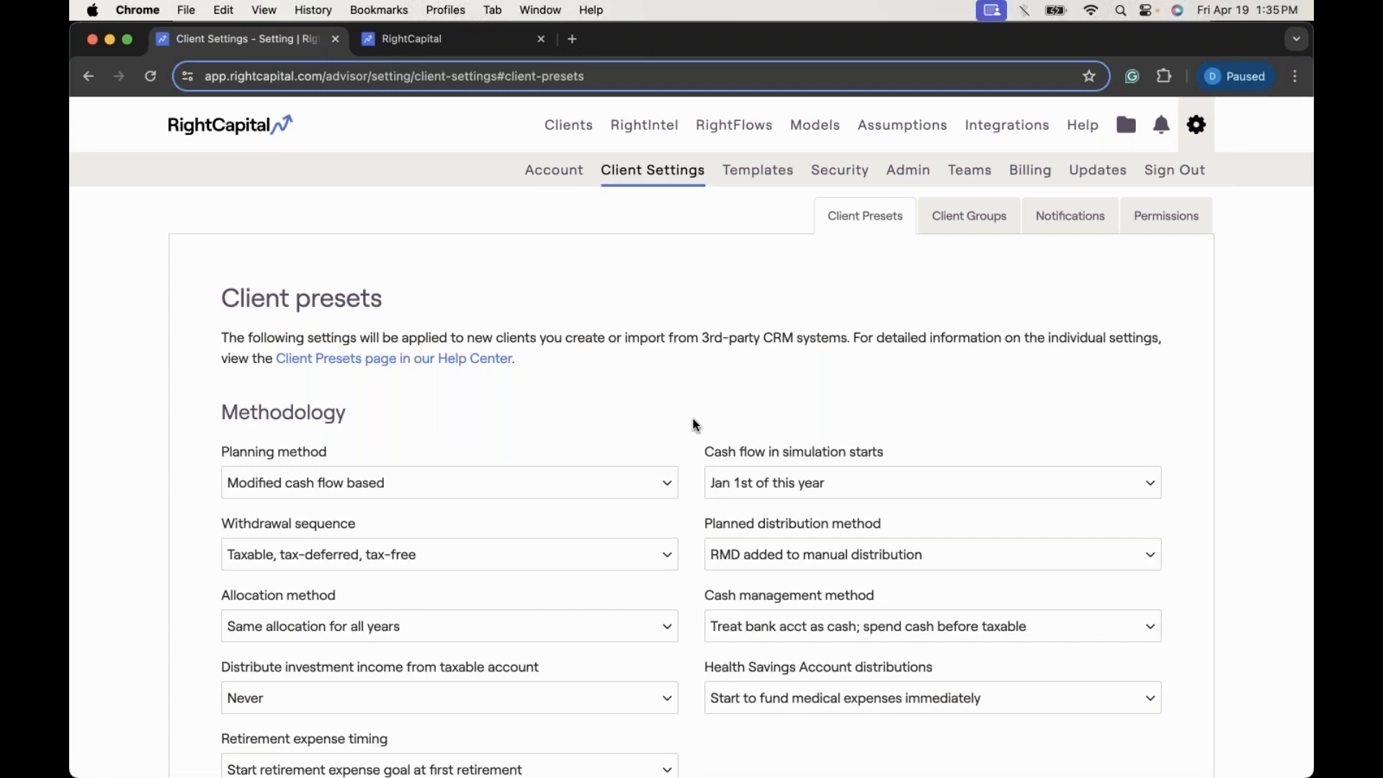
scroll(695, 425, "down", 5)
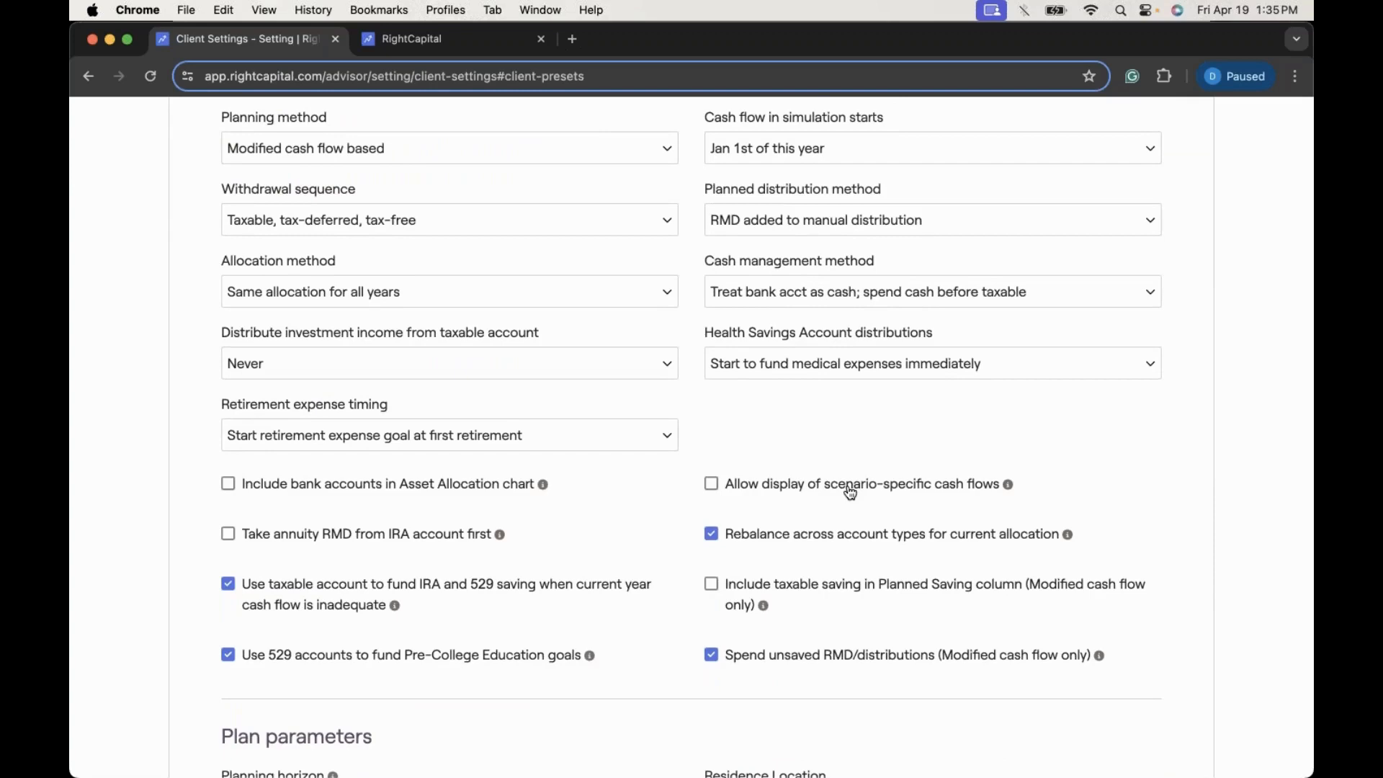
Step: Enable "Allow display of scenario-specific cash flows" in the client presets and review the methodology settings
left_click(712, 485)
scroll(784, 442, "down", 10)
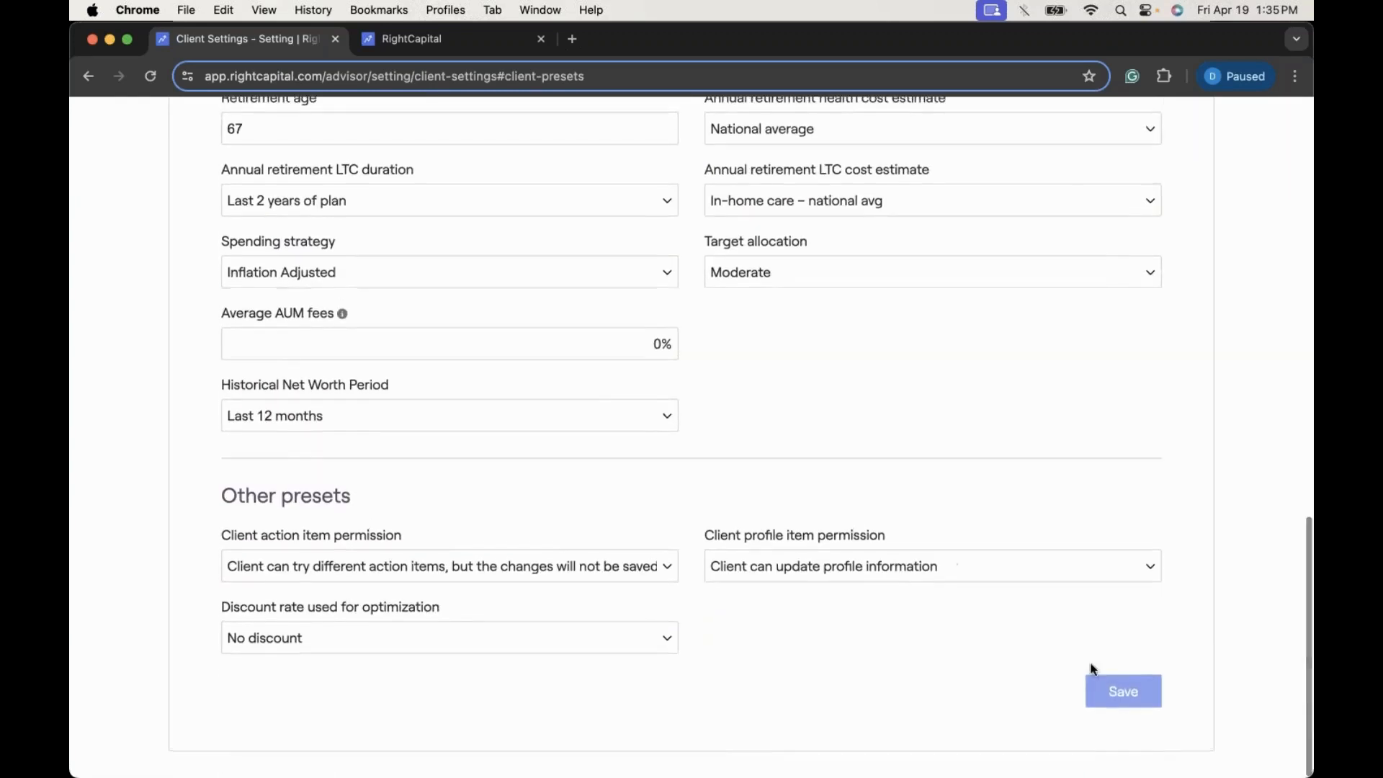
scroll(932, 432, "up", 10)
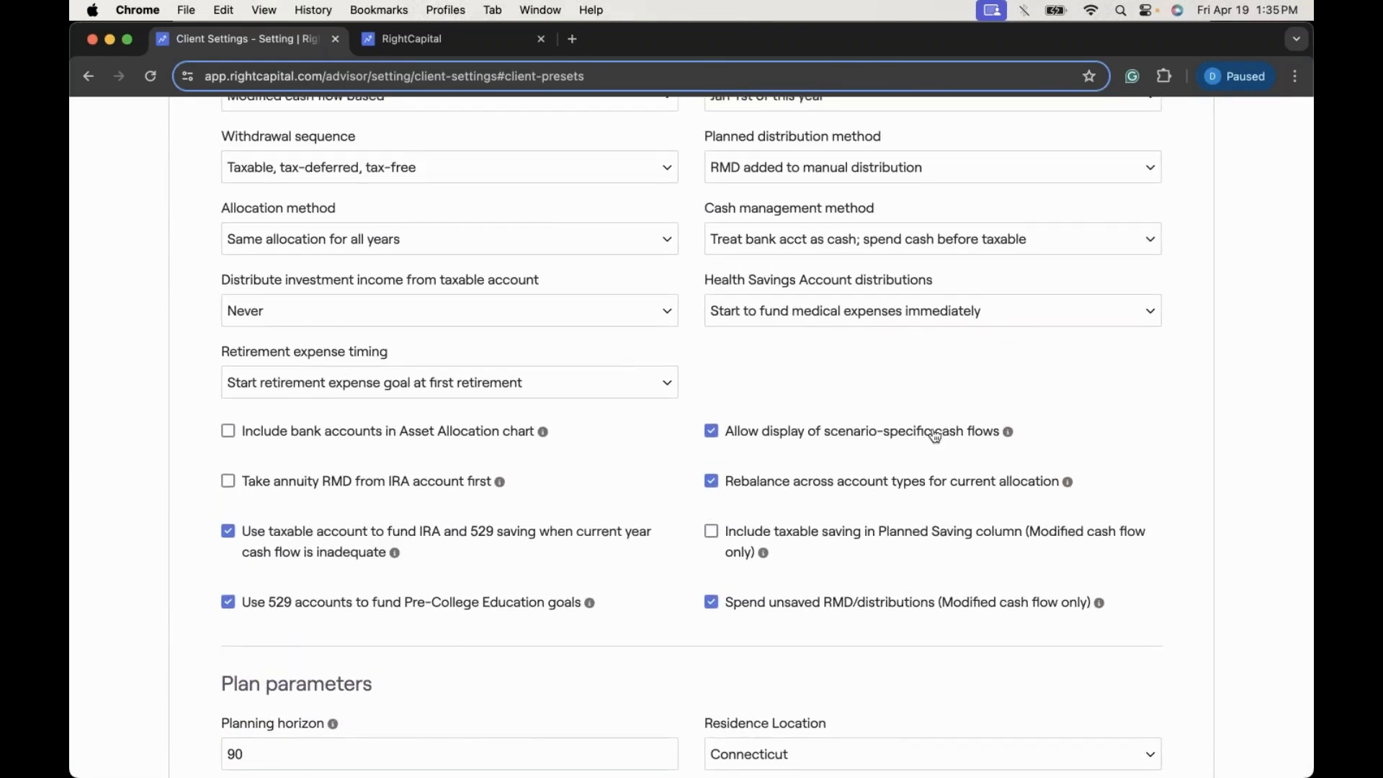
scroll(935, 435, "up", 1)
scroll(934, 435, "up", 1)
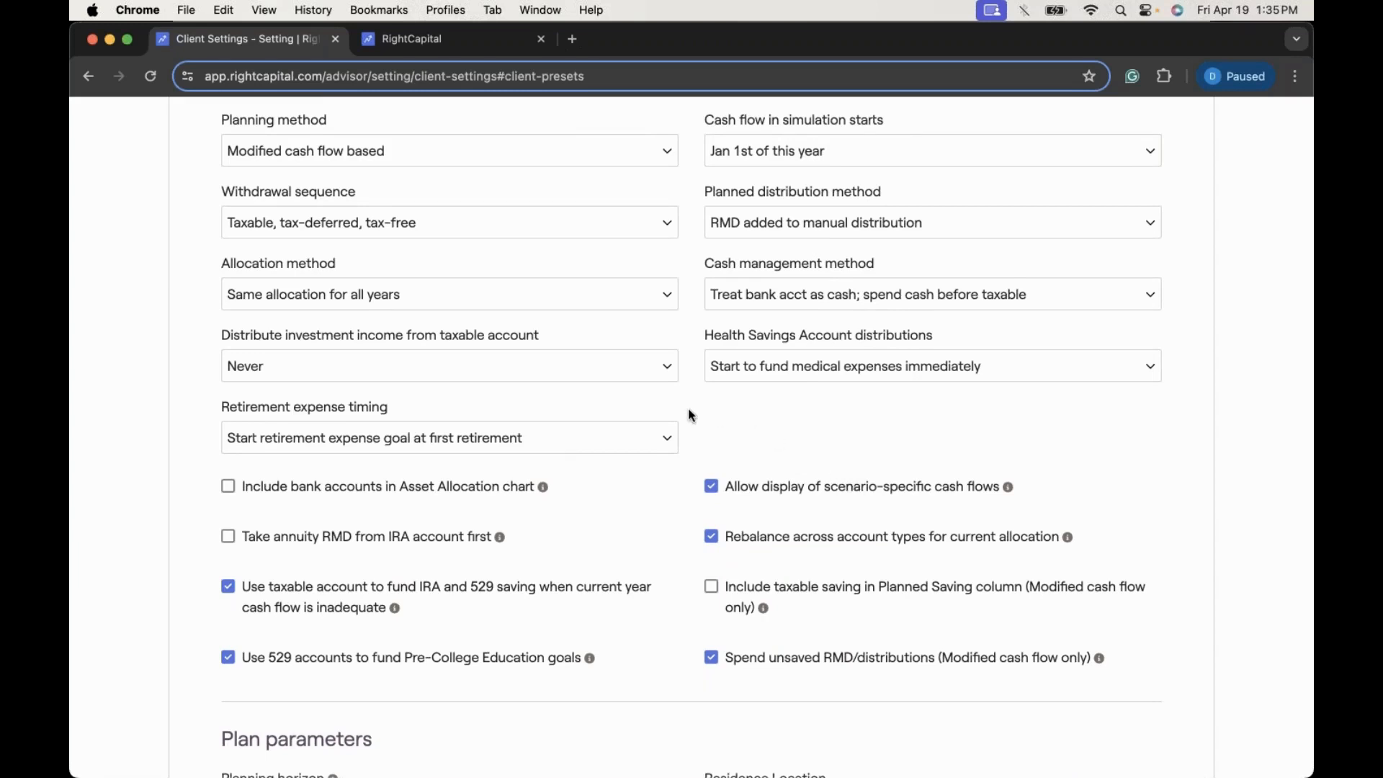
scroll(689, 415, "up", 3)
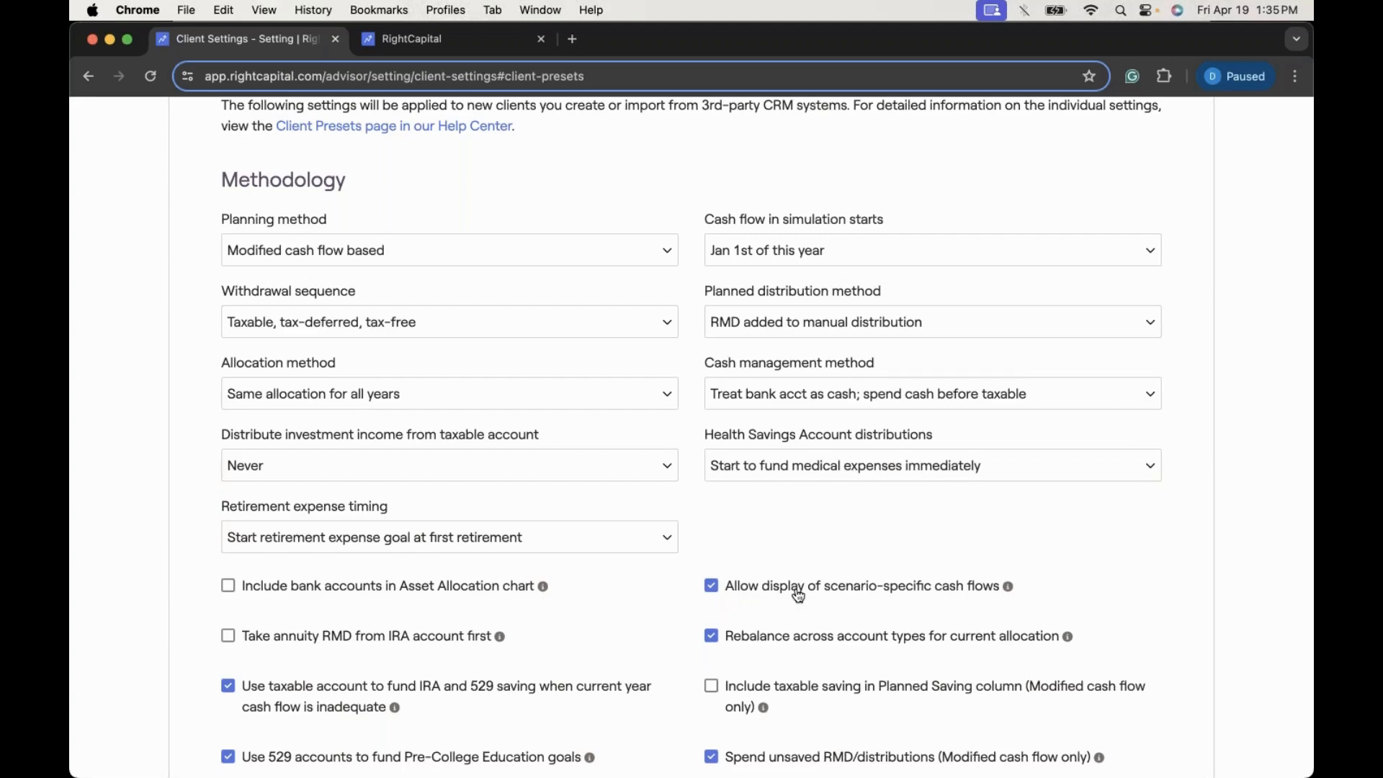
scroll(794, 478, "up", 5)
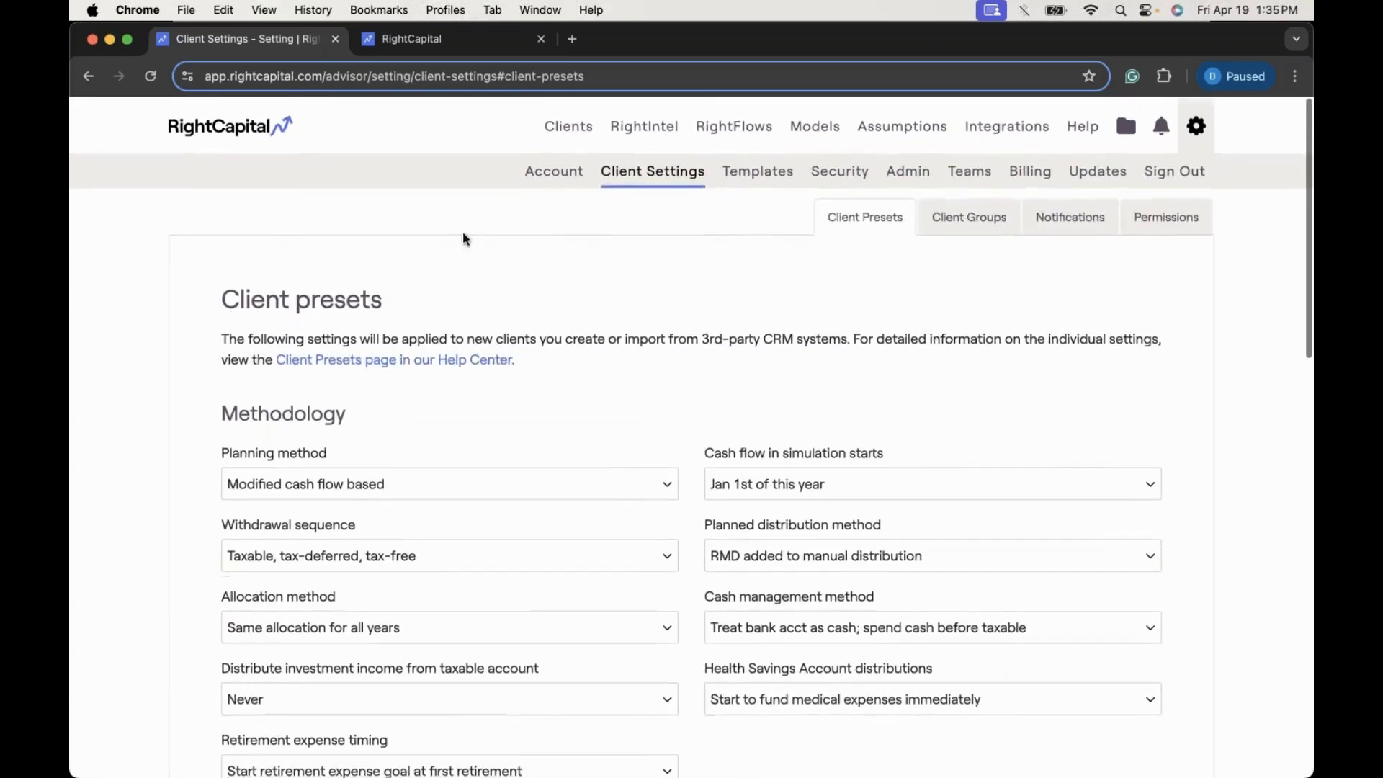
Step: Search the client list by the client's first name and open the matching client's plan
left_click(576, 134)
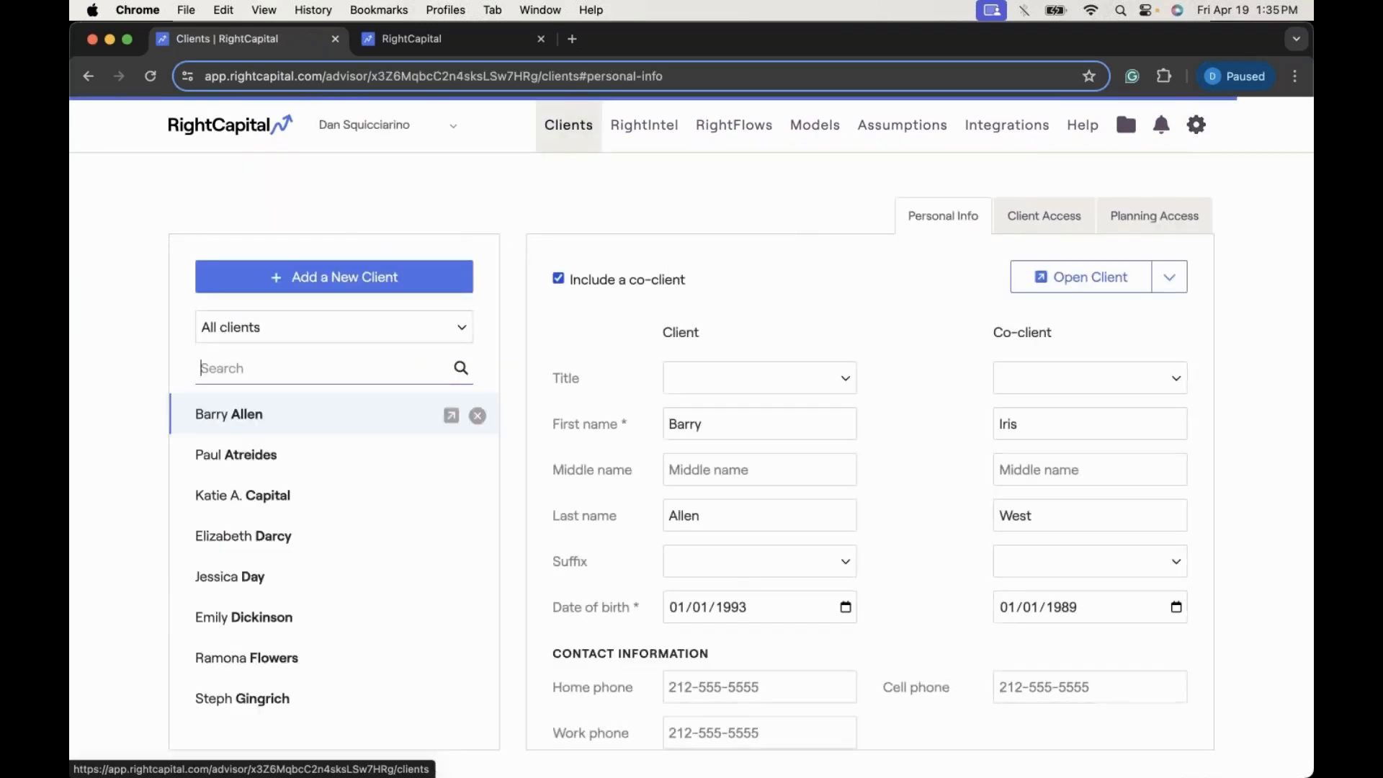
type("jane")
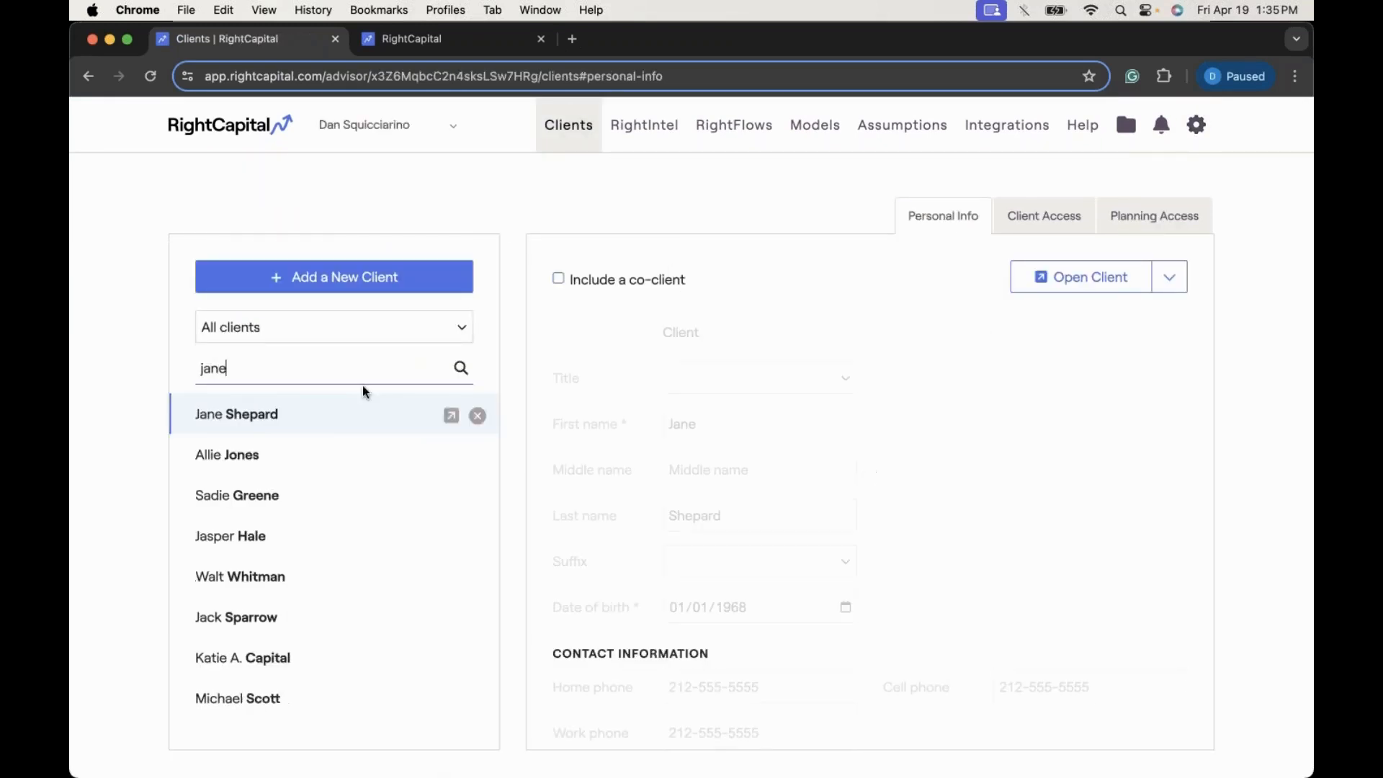
left_click(451, 416)
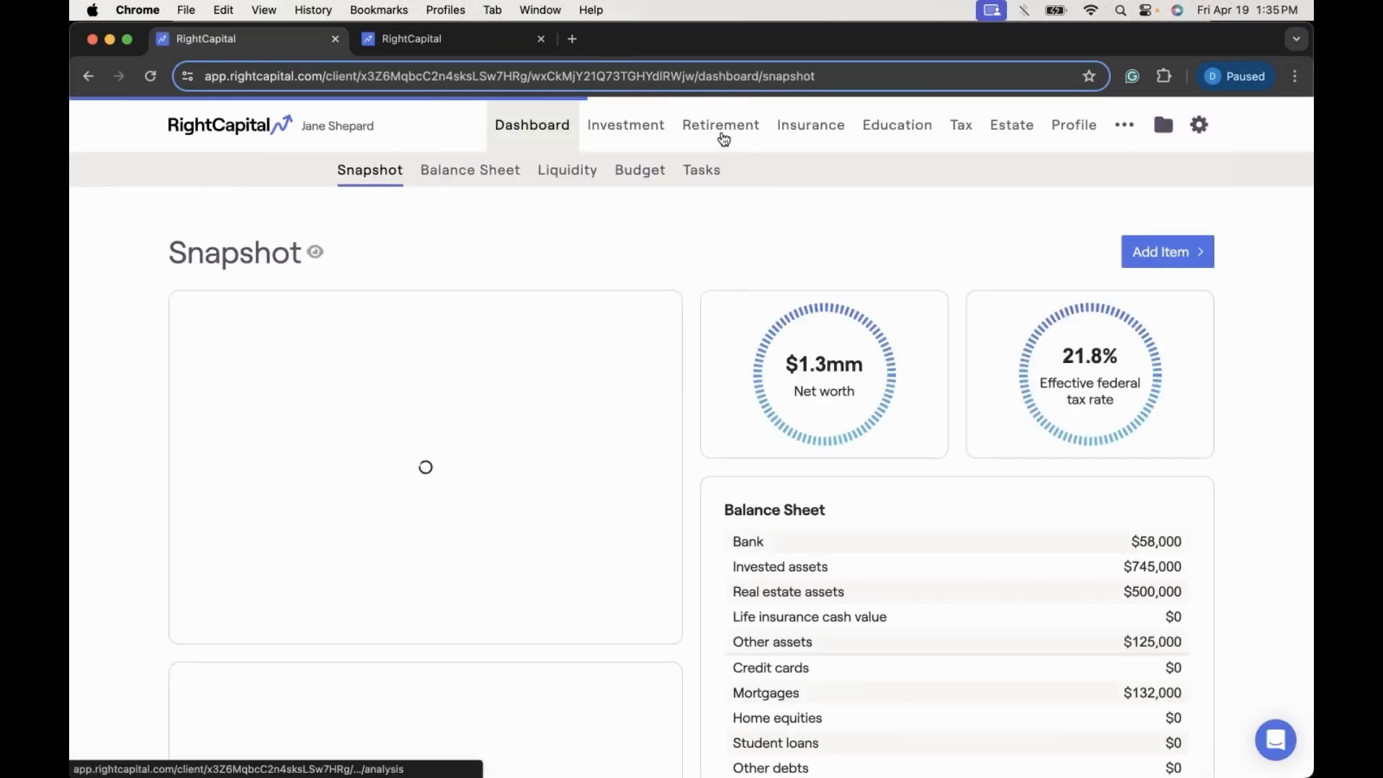
Step: View the retirement analysis comparisons and retirement details, followed by the cash flows summary with its scenario choice
left_click(724, 137)
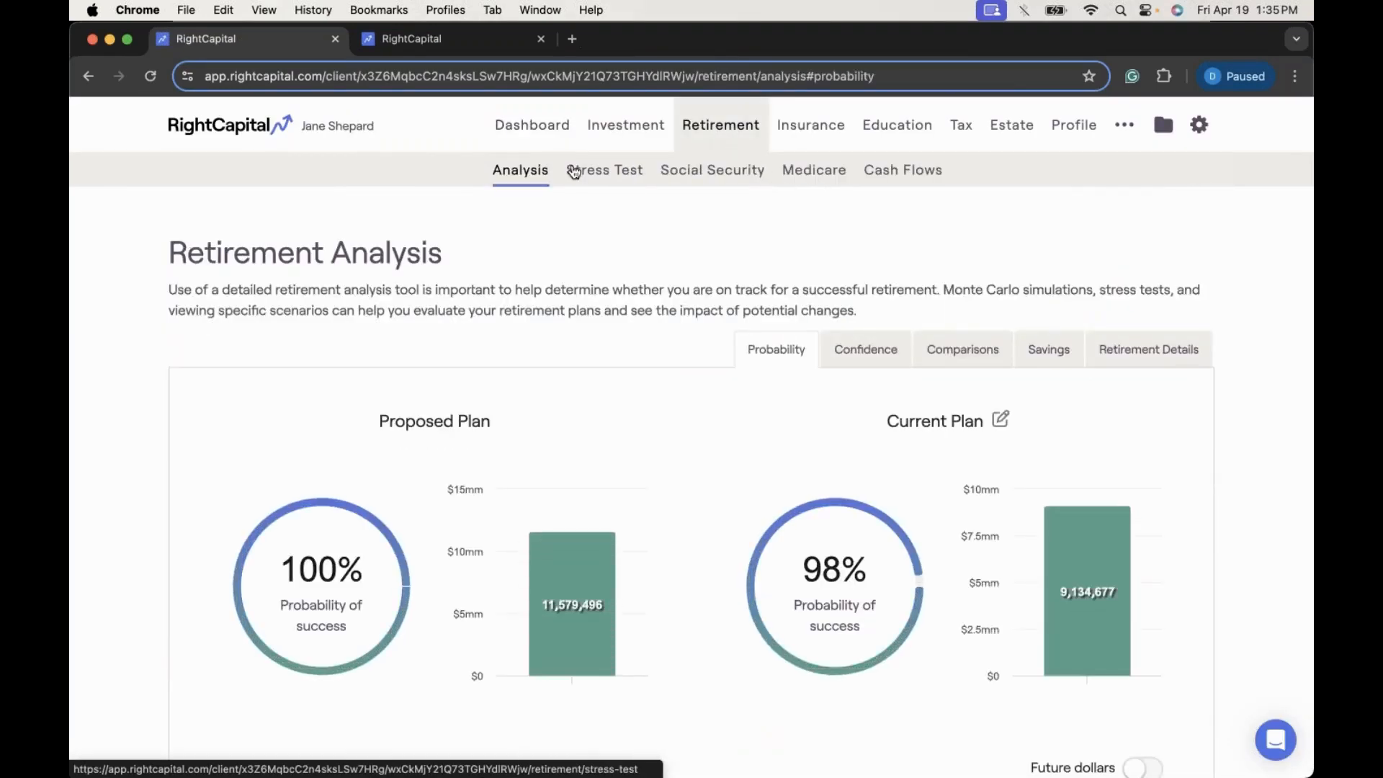
left_click(963, 353)
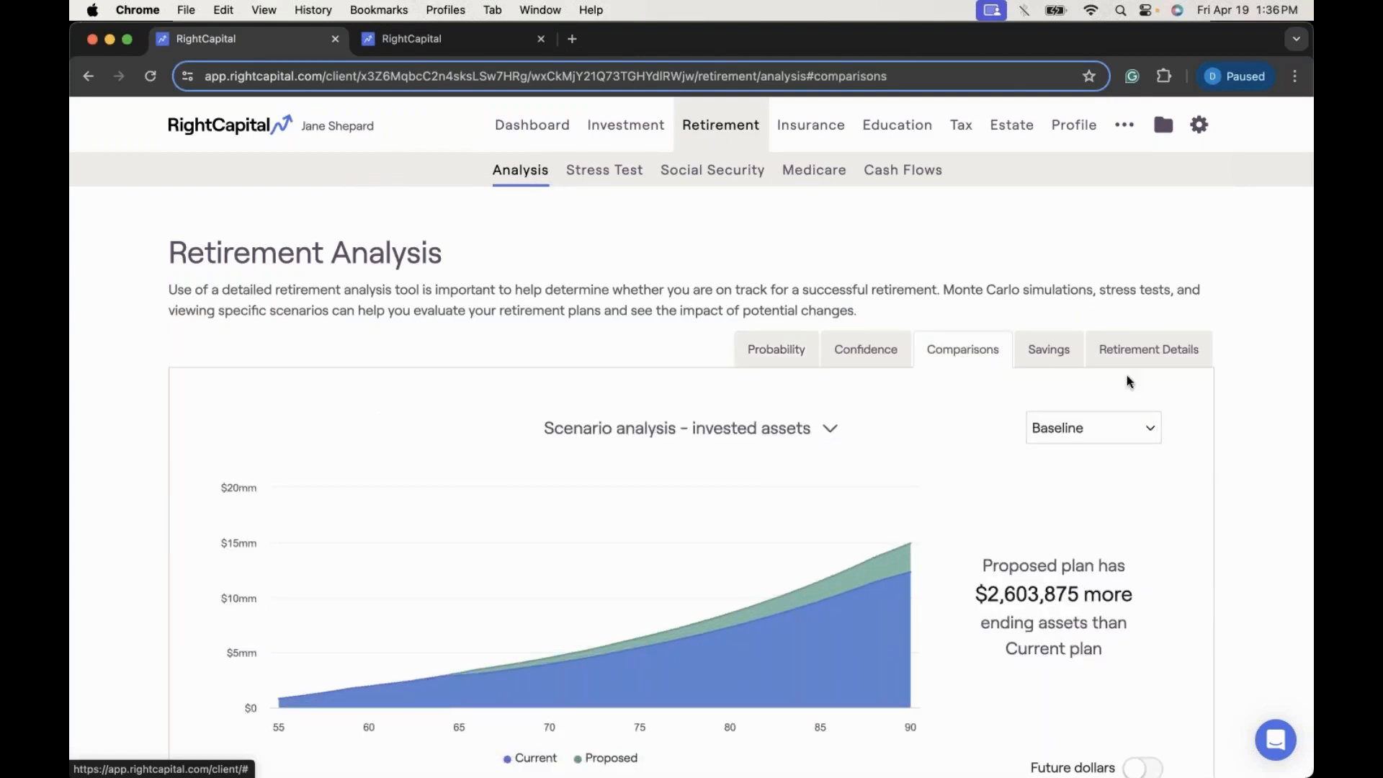
left_click(1148, 365)
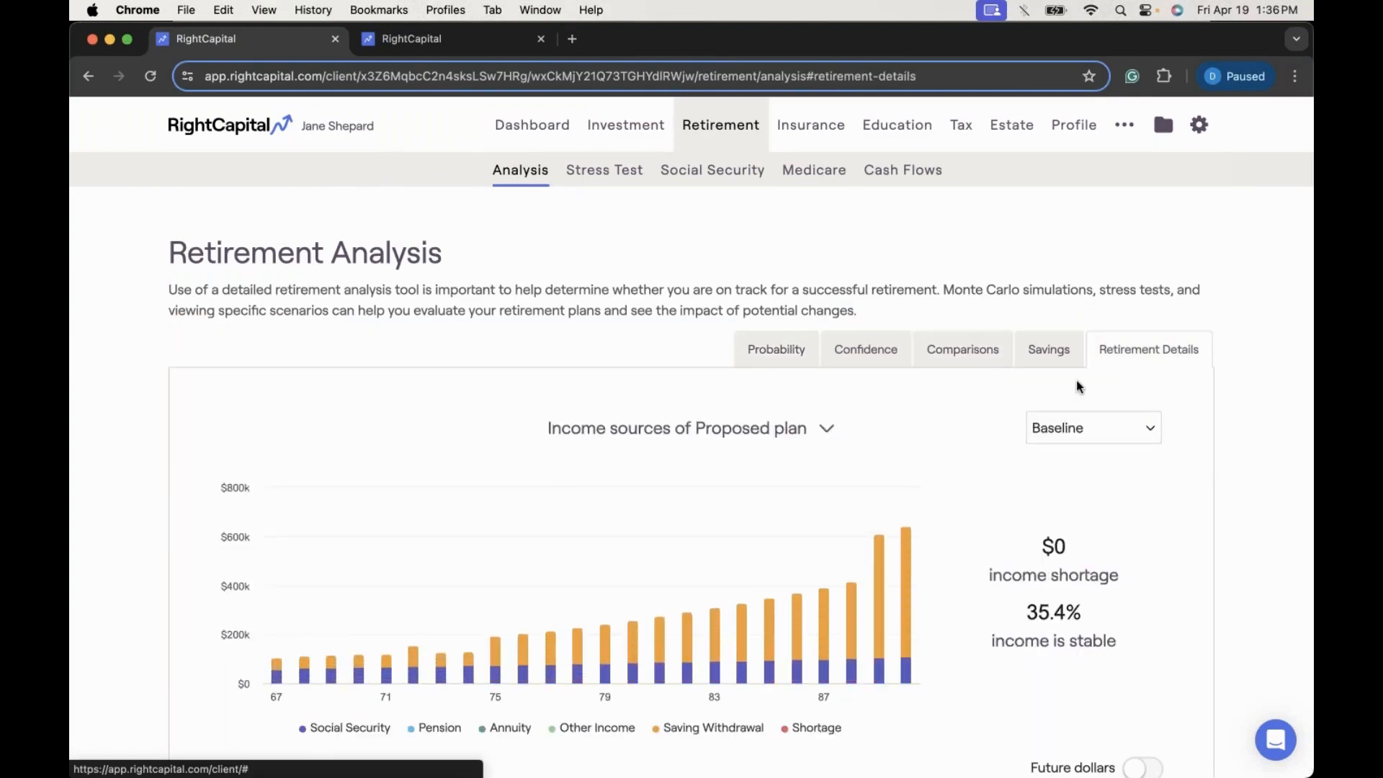
left_click(917, 172)
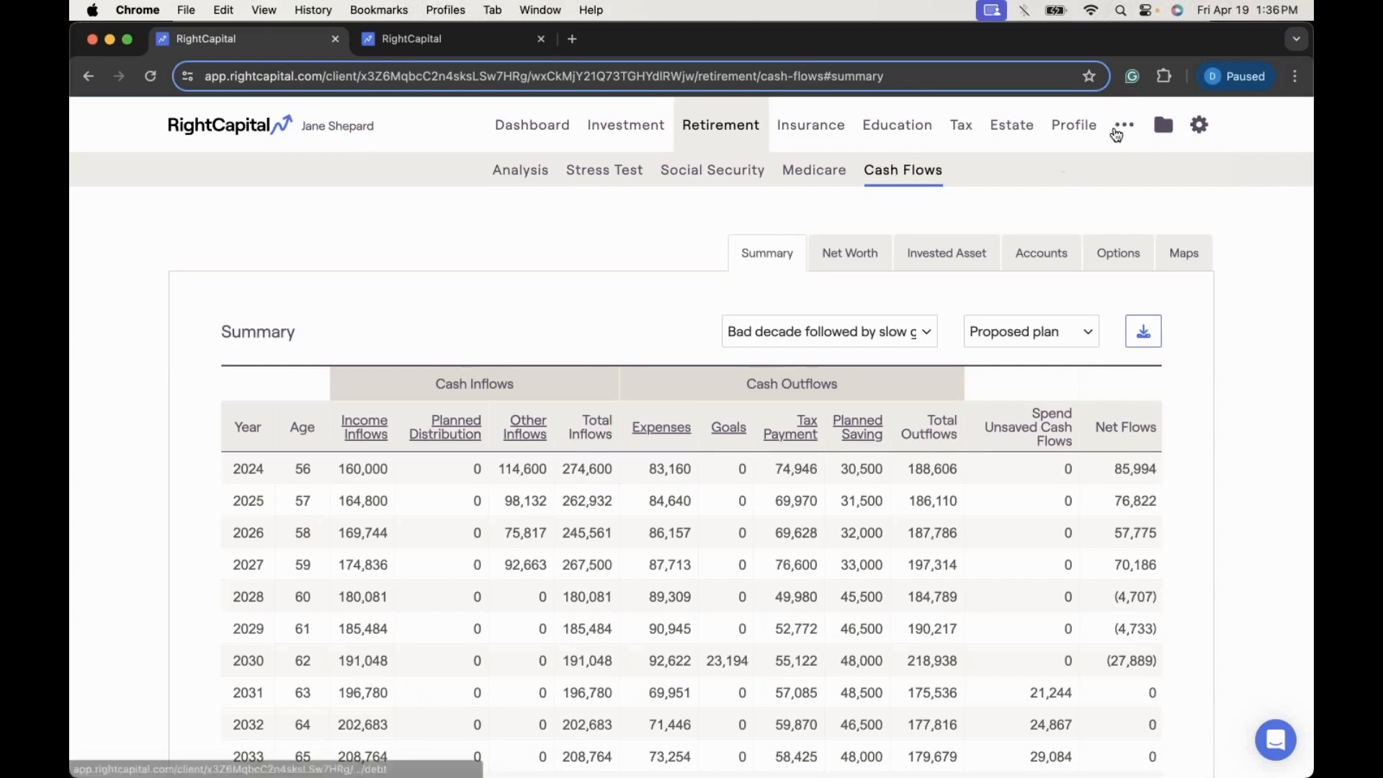
Step: View the invested assets analysis of the client's stock plans
left_click(1123, 133)
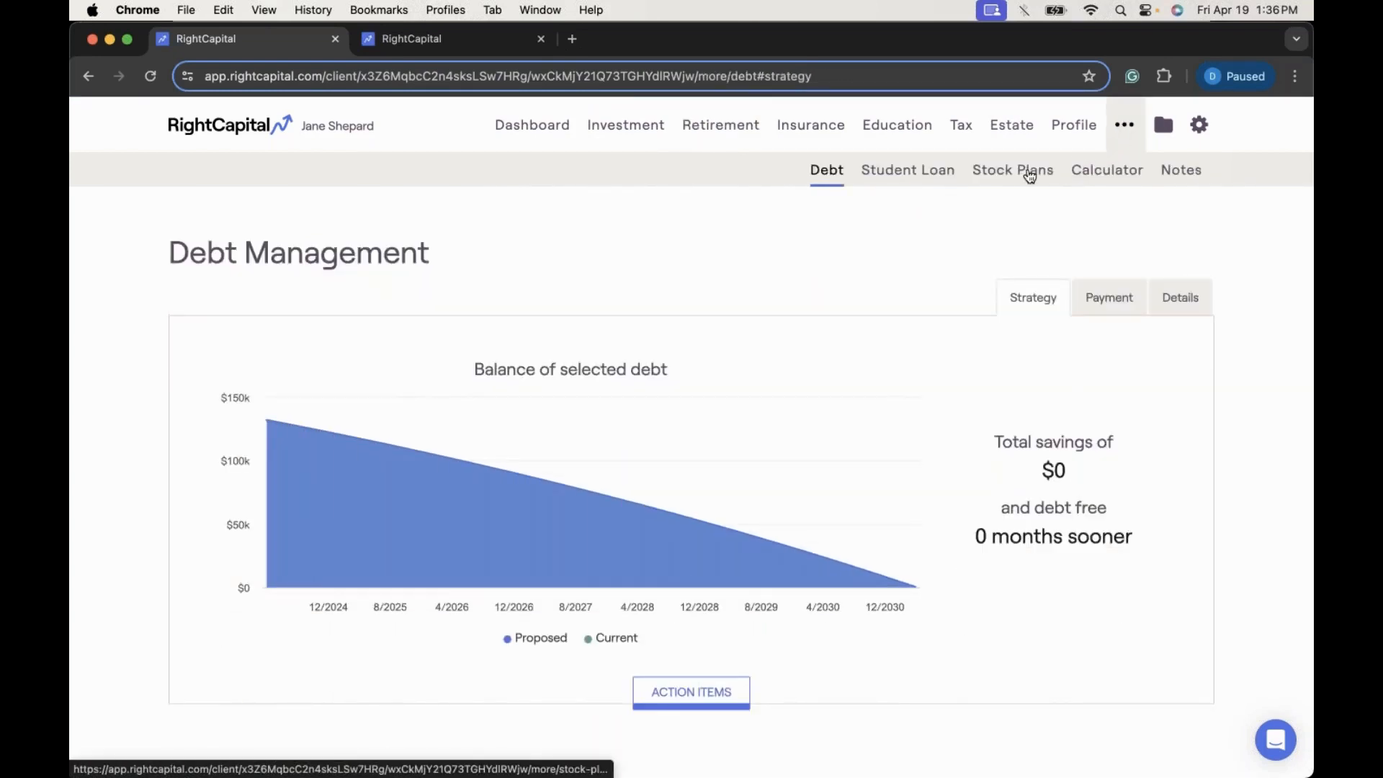
left_click(1023, 175)
left_click(1111, 298)
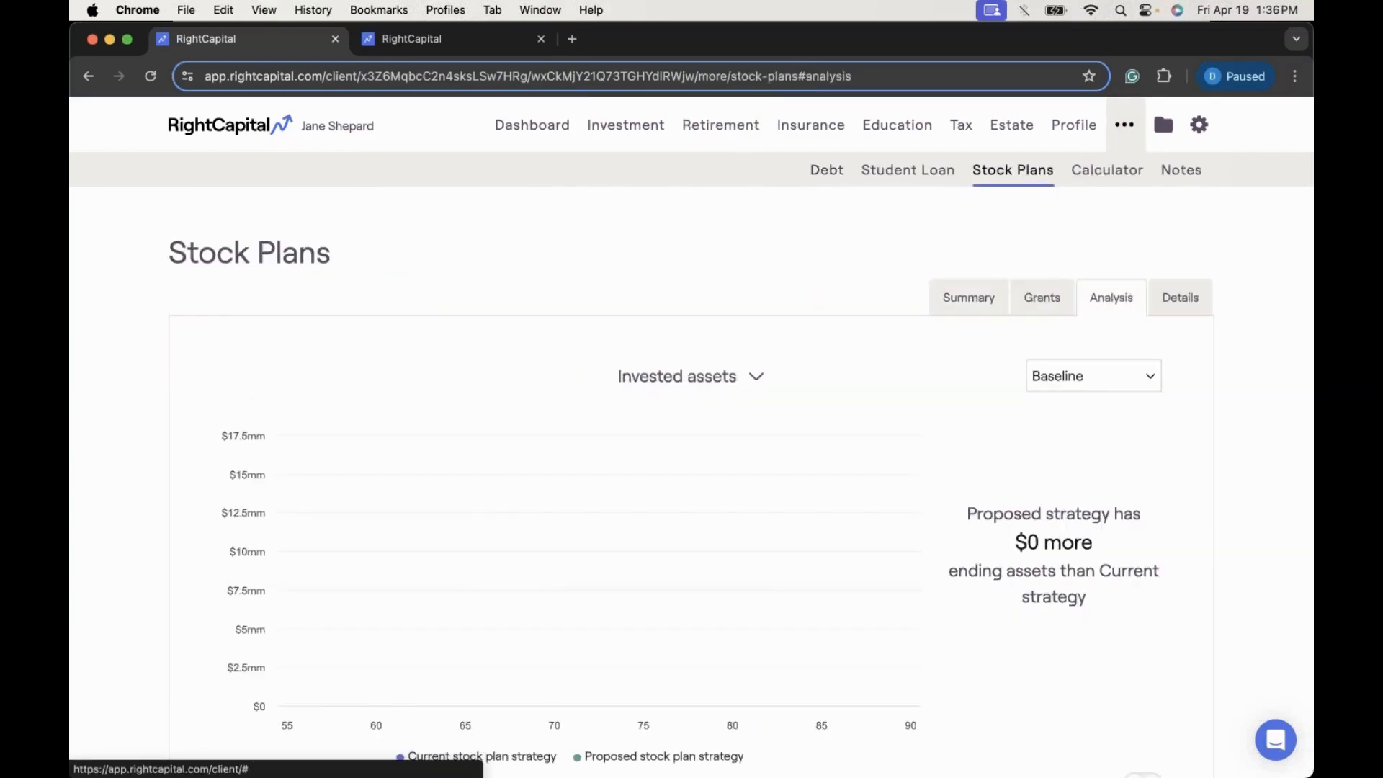